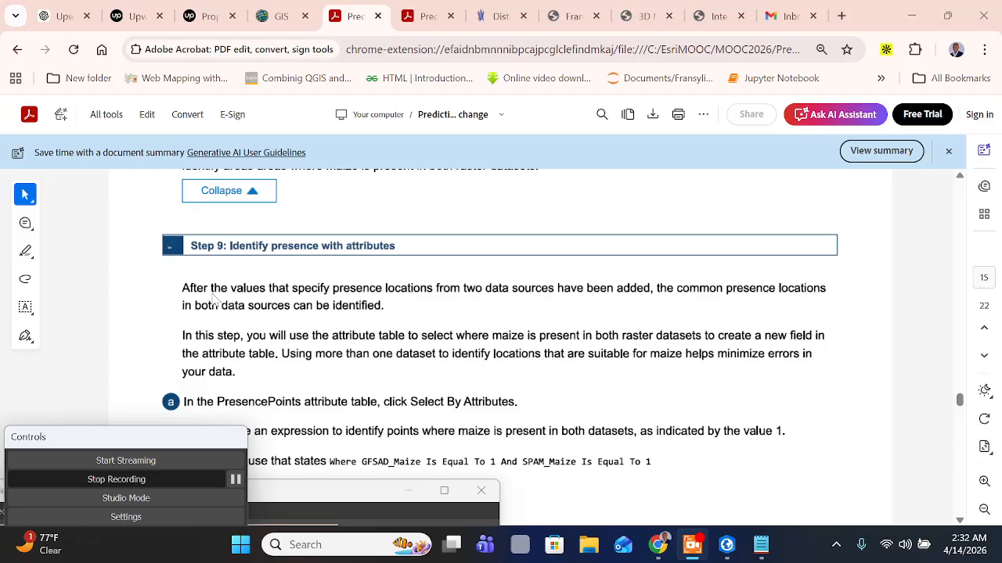
Read step 9 of the exercise PDF, then switch to ArcGIS Pro and open the PresencePoints attribute table
scroll(349, 283, "down", 1)
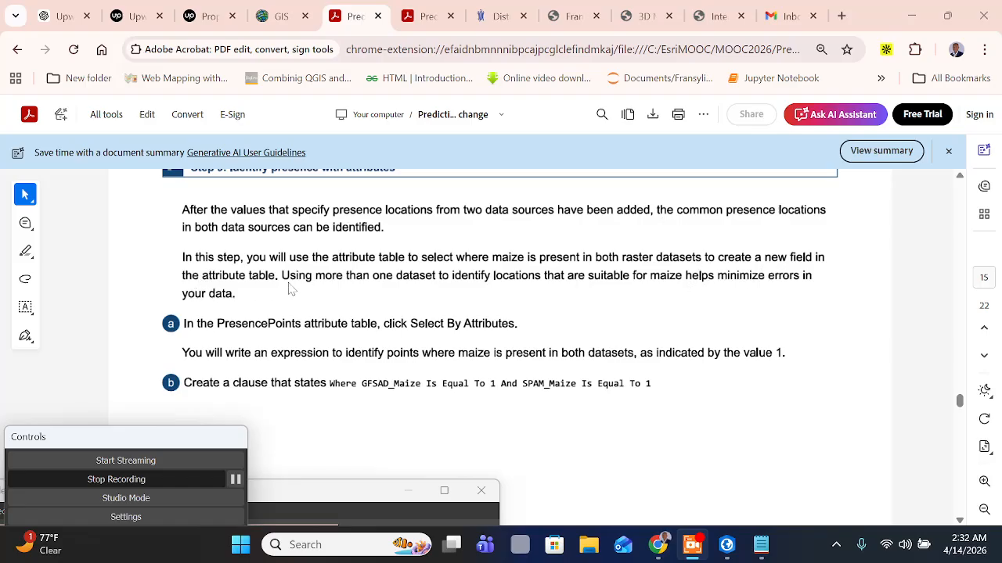
scroll(540, 288, "down", 1)
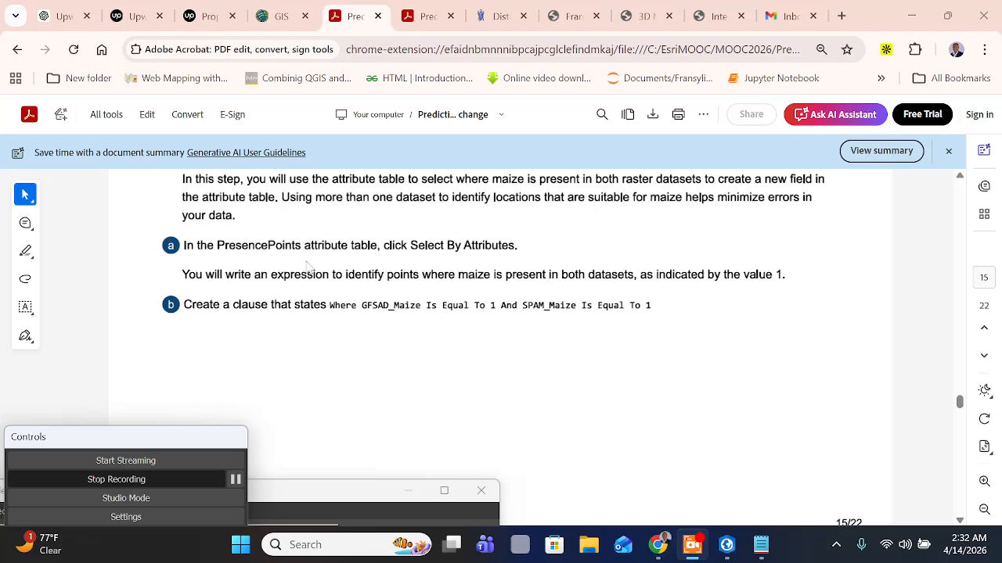
scroll(414, 267, "down", 1)
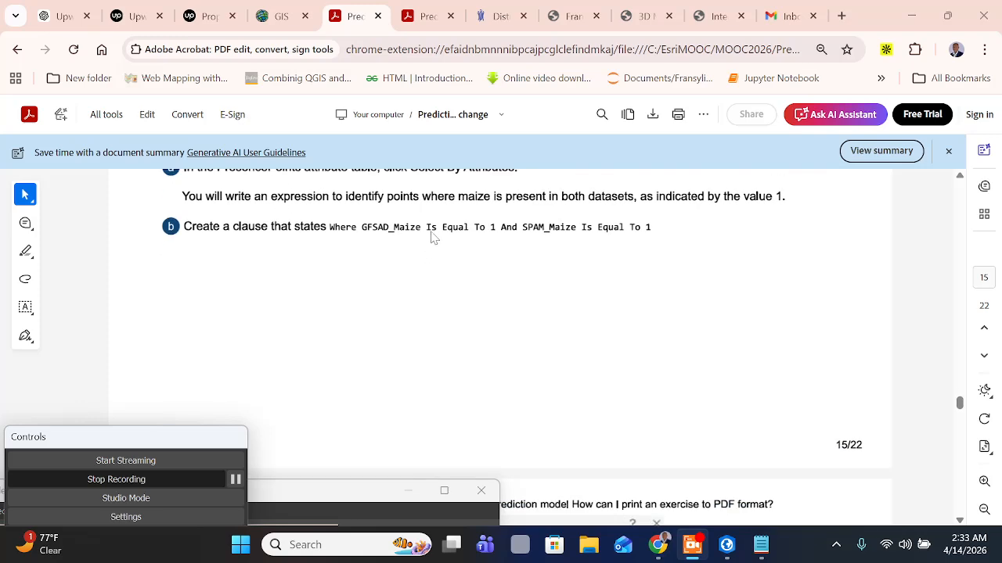
scroll(433, 238, "up", 1)
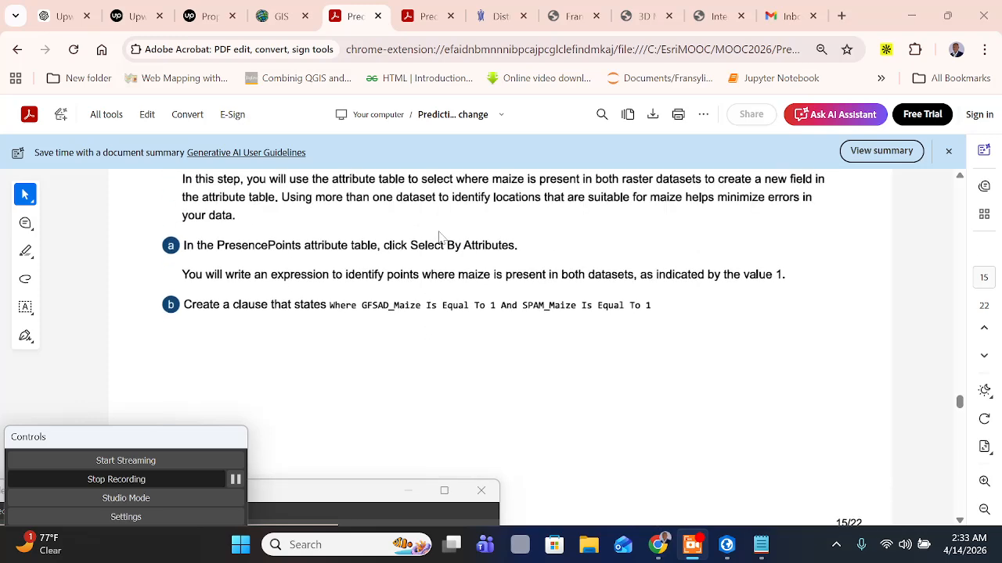
left_click(727, 544)
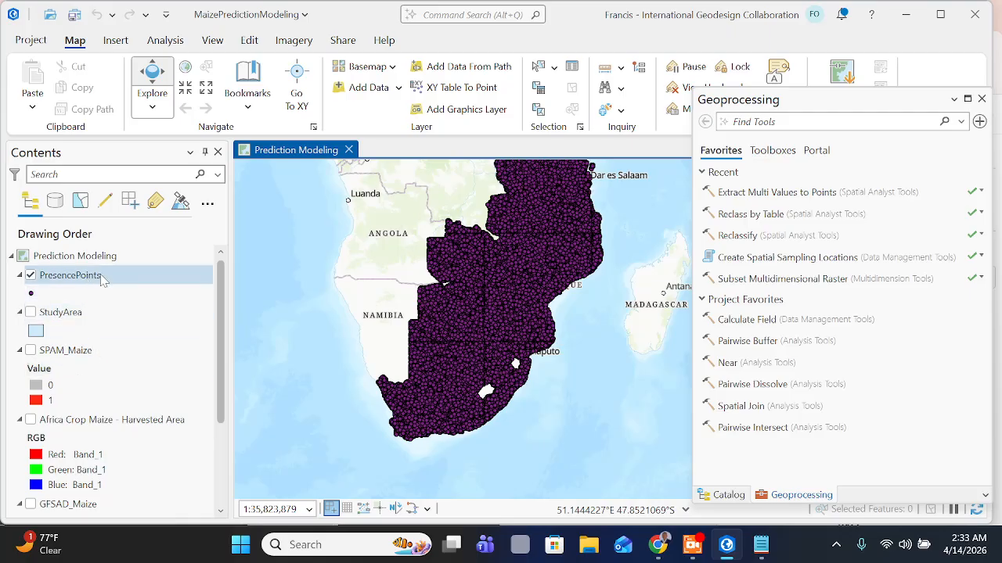
left_click(692, 545)
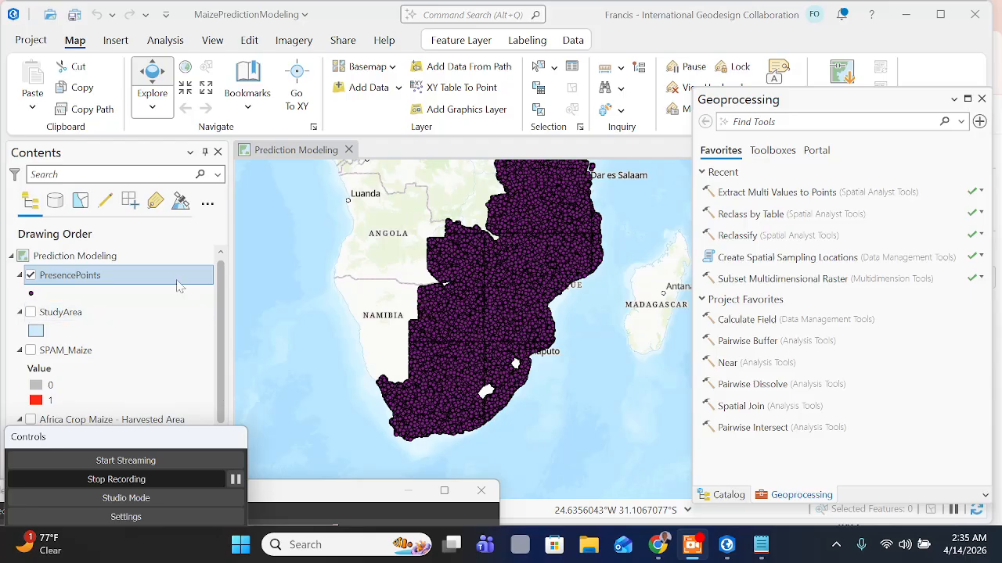
right_click(179, 279)
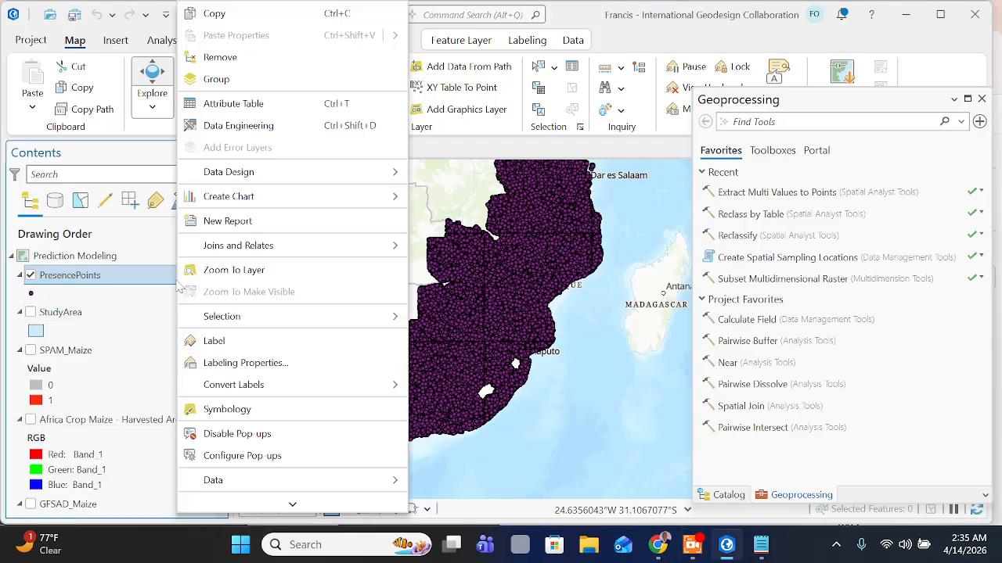
left_click(249, 113)
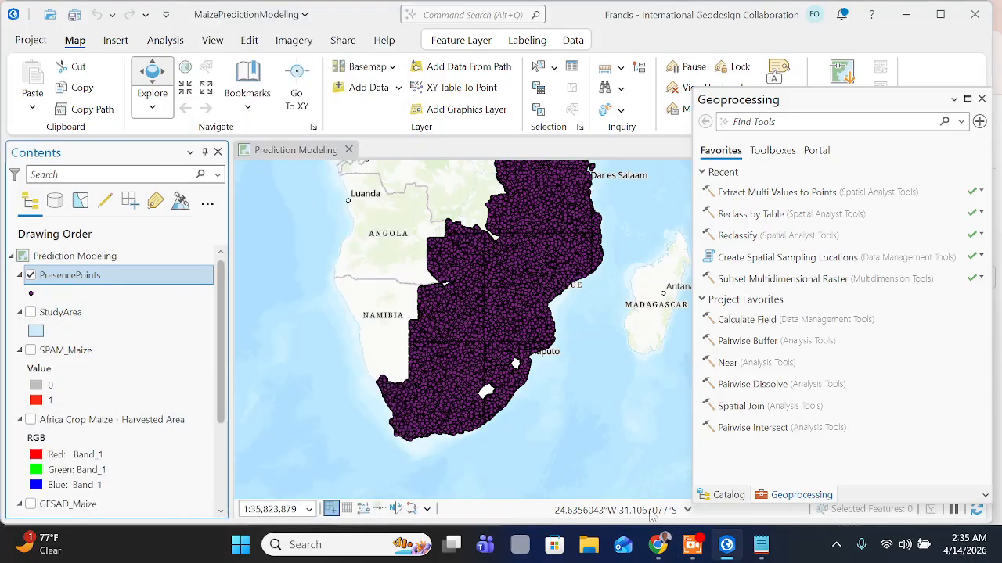
left_click(692, 545)
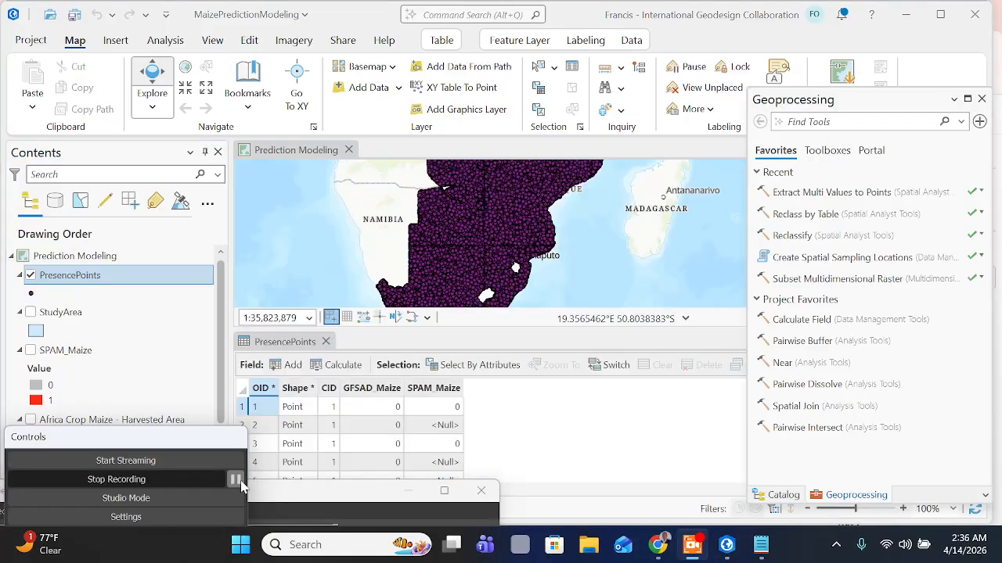
Open Select By Attributes for the PresencePoints table and check the required clause in the exercise PDF
left_click(449, 368)
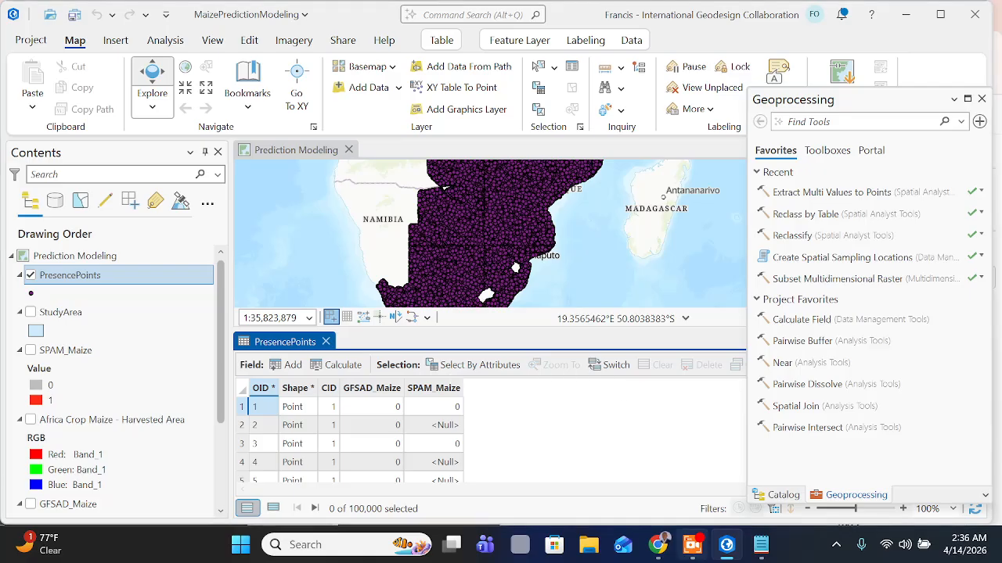
left_click(694, 546)
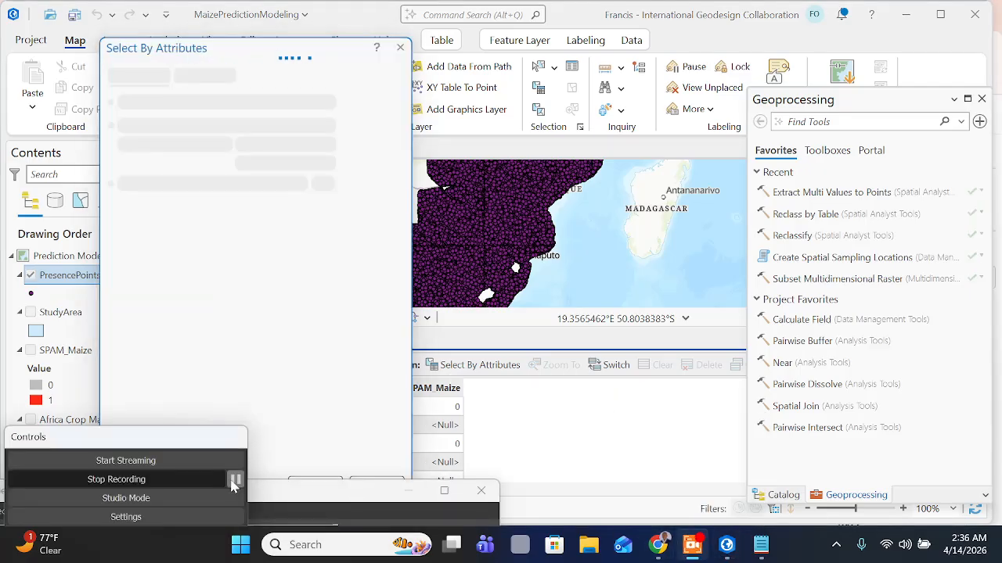
left_click(235, 479)
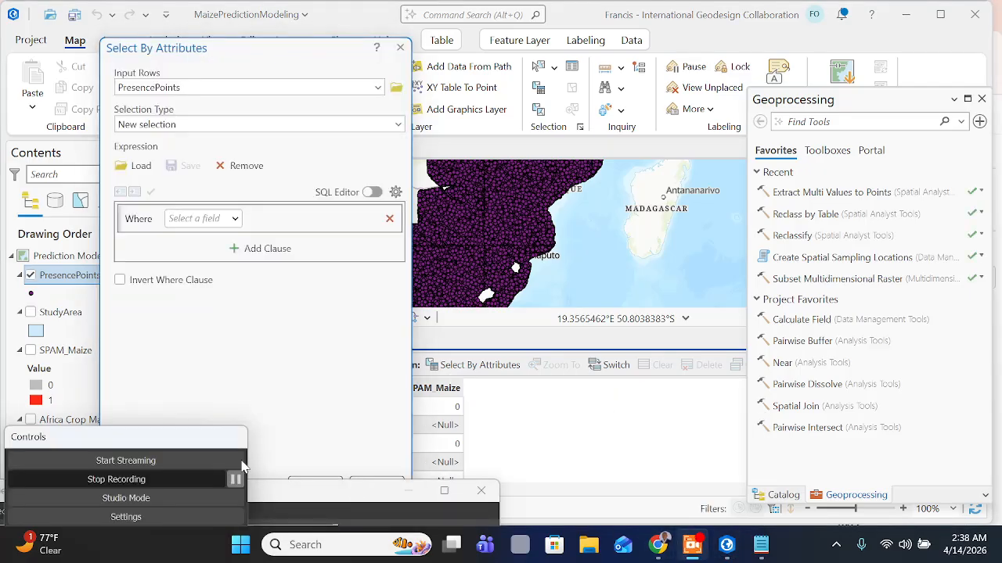
left_click(658, 545)
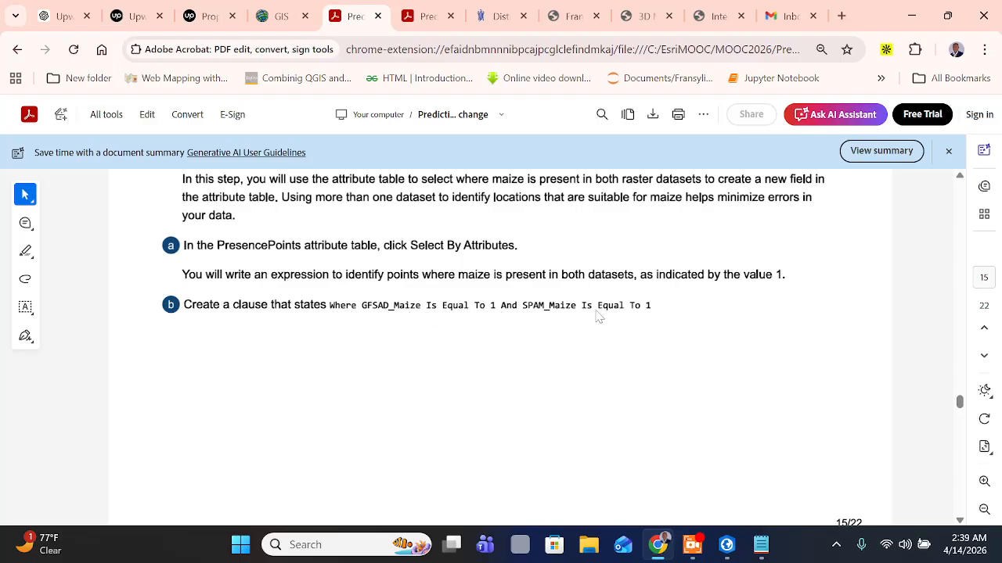
left_click(728, 545)
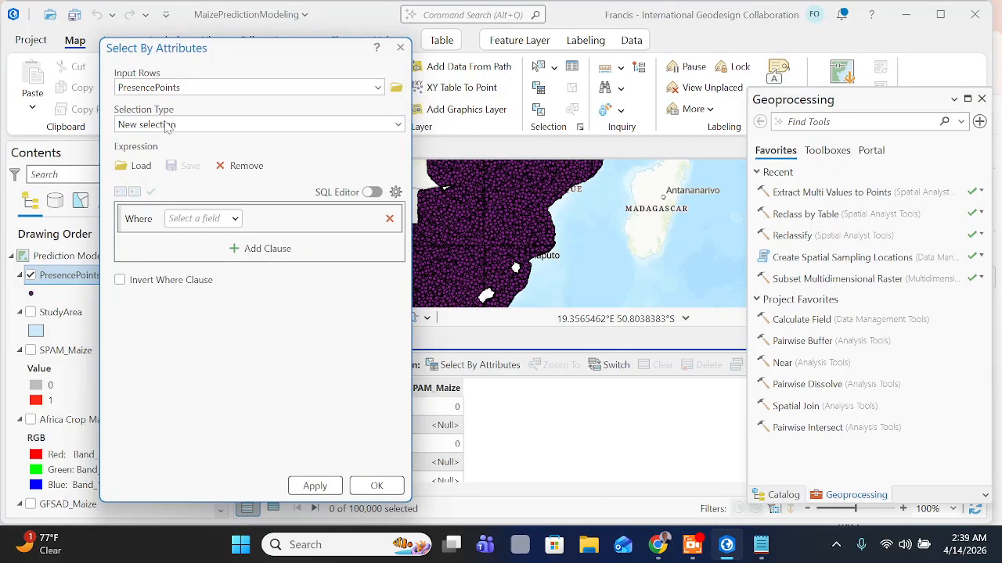
Build the selection expression where GFSAD_Maize is equal to 1 and SPAM_Maize is equal to 1
left_click(234, 219)
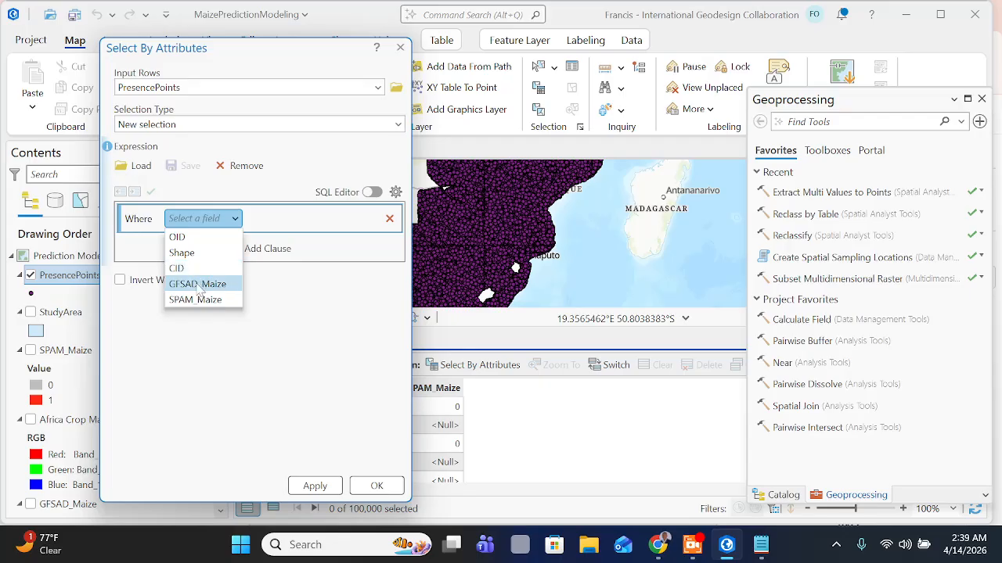
left_click(208, 284)
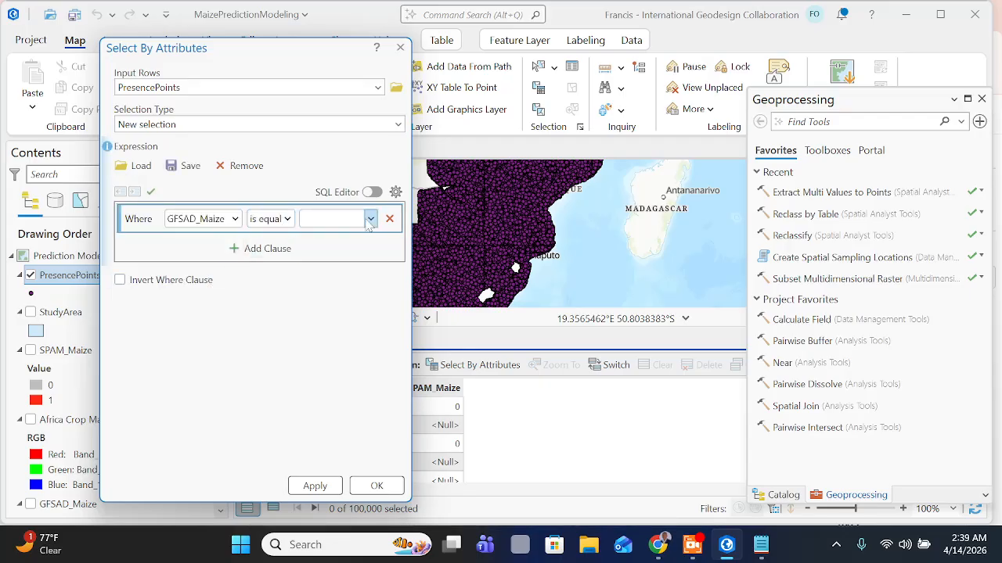
left_click(337, 220)
type("1")
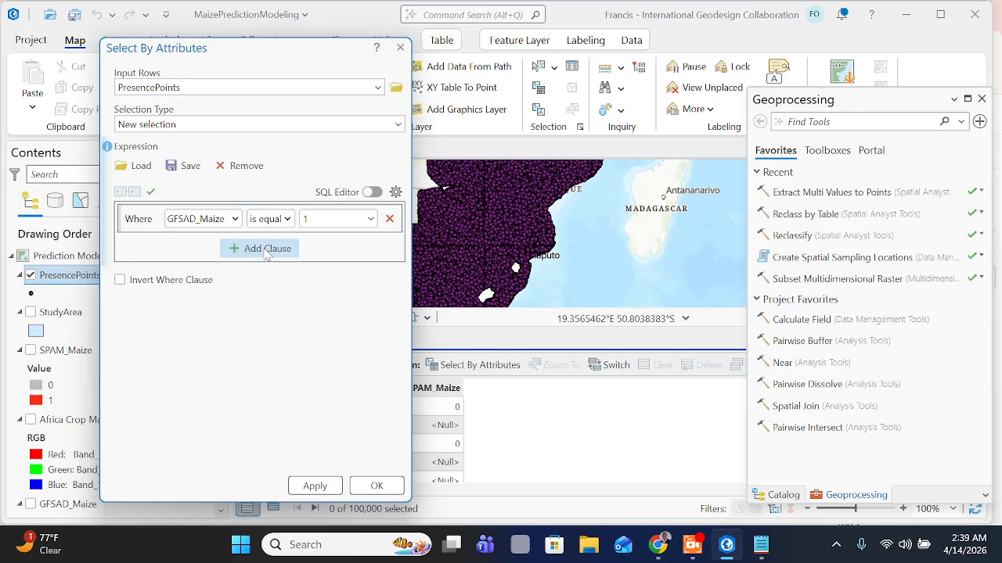
left_click(267, 248)
left_click(229, 251)
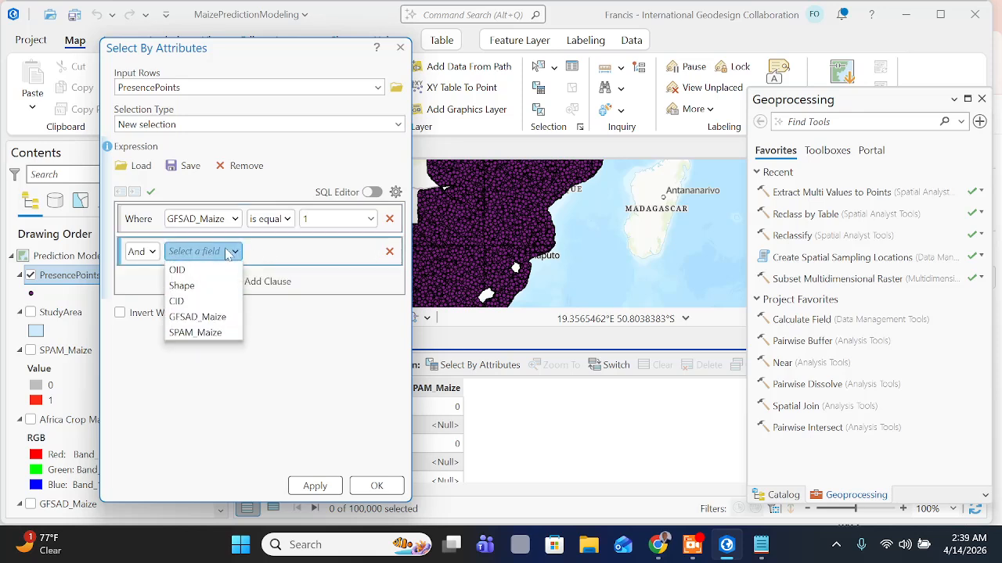
left_click(208, 332)
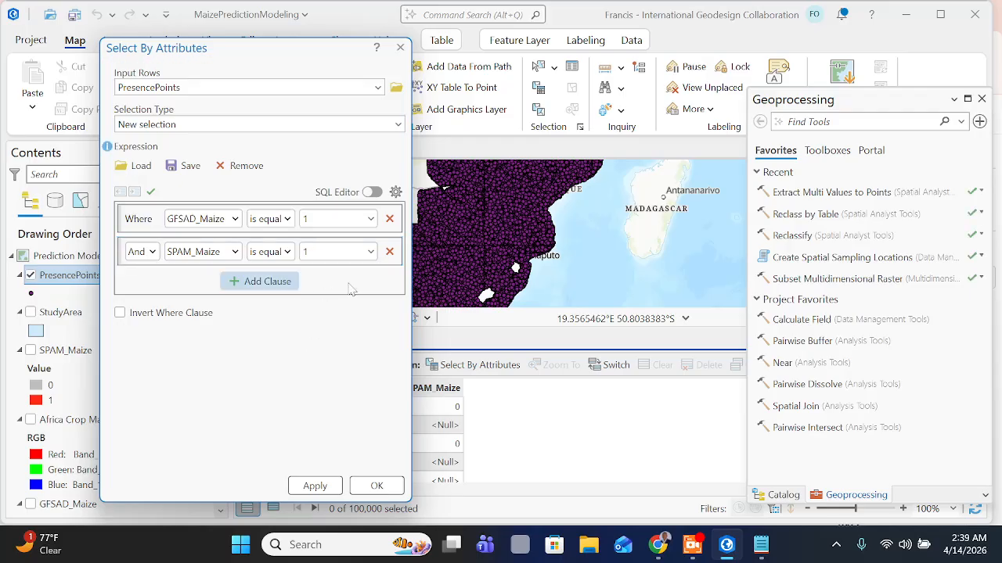
Switch to the exercise PDF in Chrome and examine the example expression and the instructions following step 9b
key("alt+Tab")
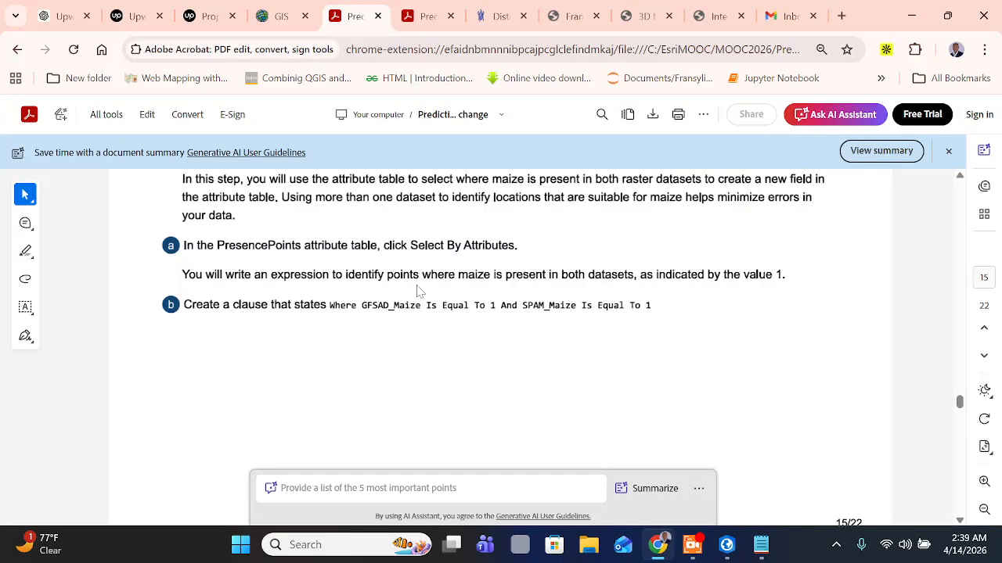
scroll(417, 291, "down", 4)
scroll(414, 287, "up", 2)
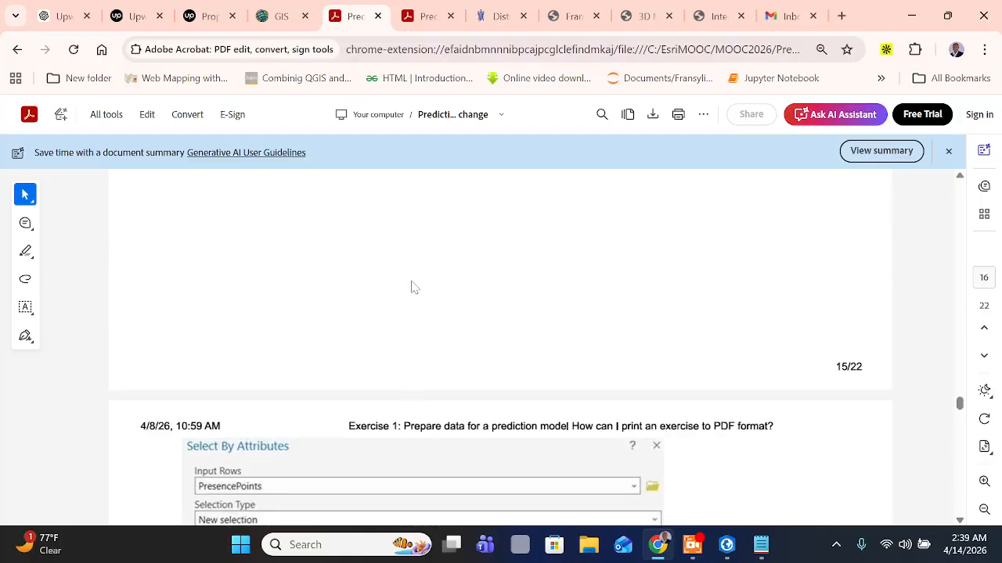
scroll(490, 300, "up", 3)
scroll(539, 389, "down", 4)
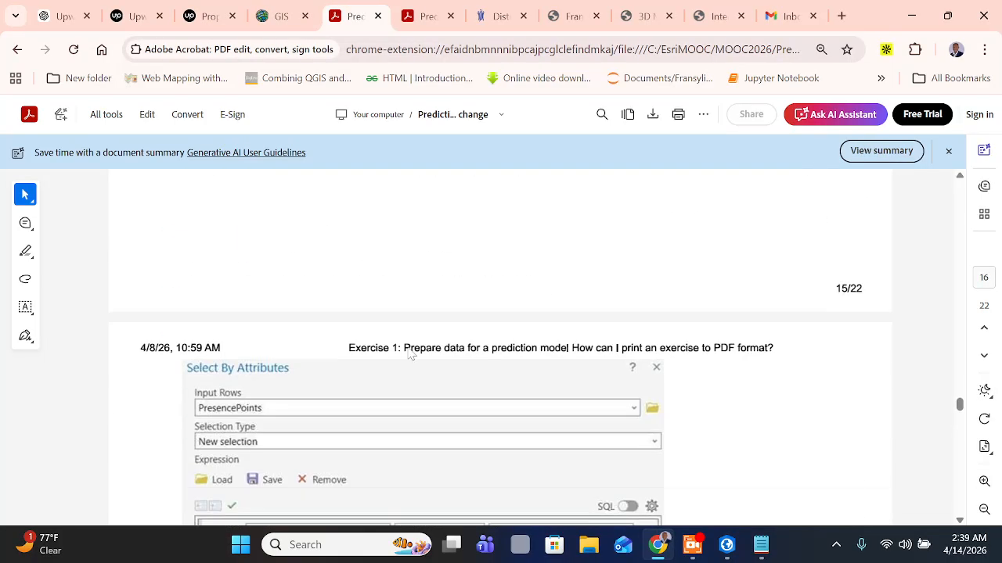
scroll(371, 340, "up", 2)
scroll(353, 328, "down", 4)
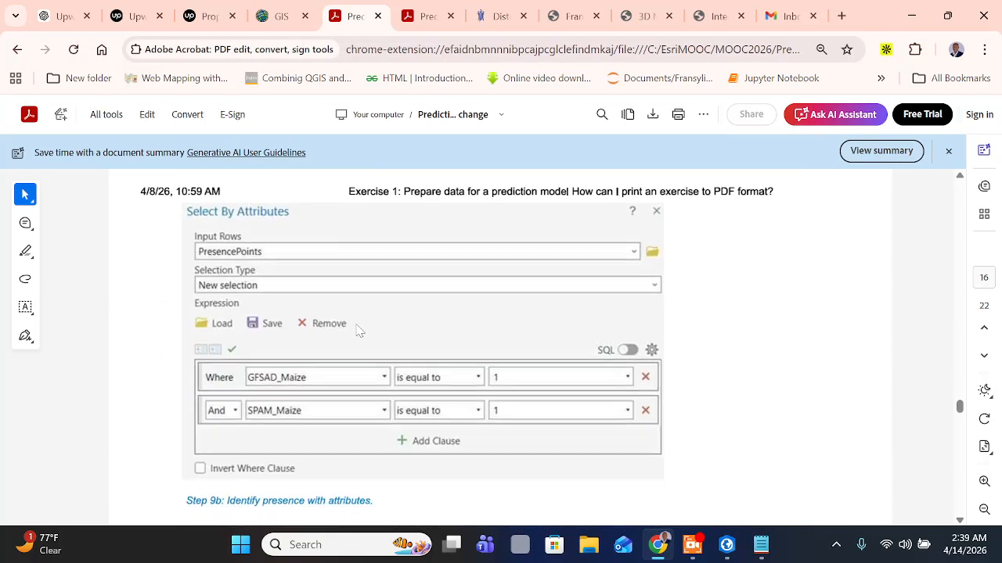
scroll(432, 338, "down", 2)
scroll(452, 339, "down", 1)
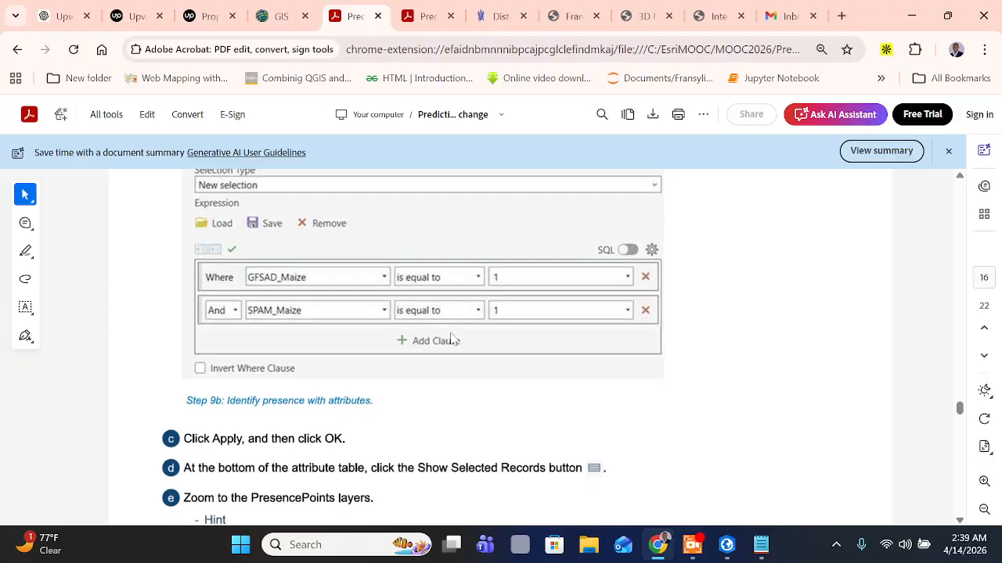
scroll(451, 339, "down", 4)
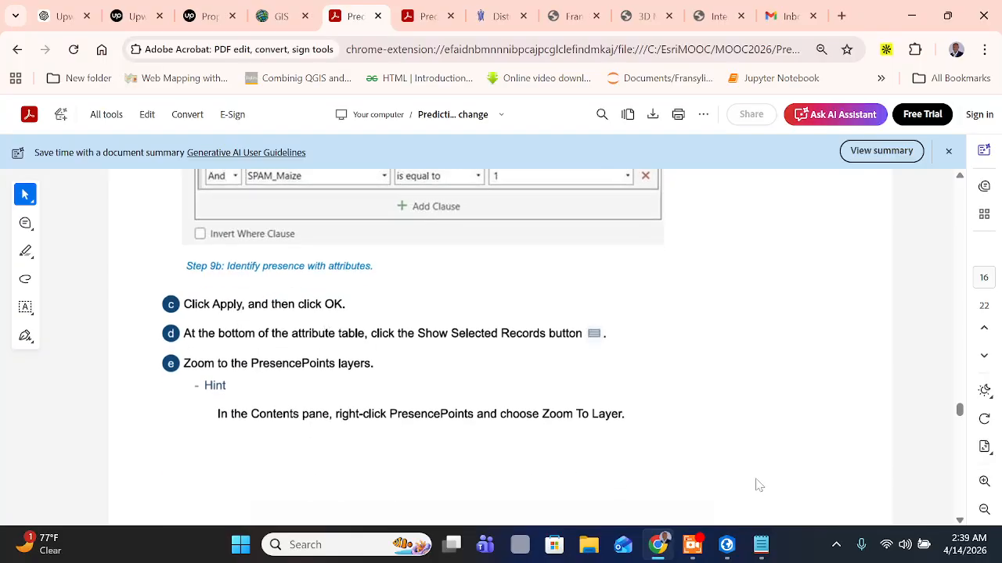
Return to ArcGIS Pro, keep both clause operators as is equal to, and run the attribute selection on PresencePoints
left_click(726, 545)
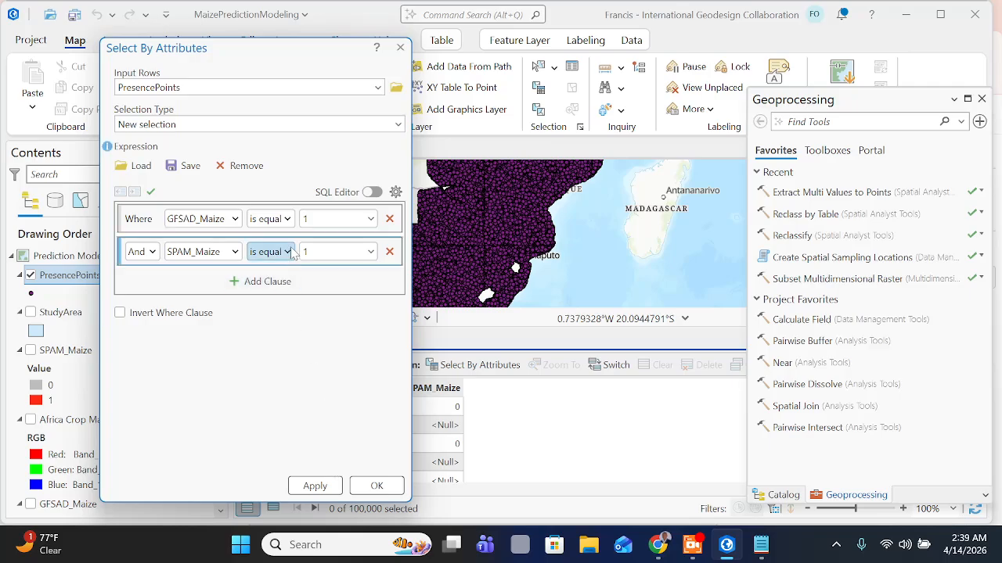
left_click(270, 218)
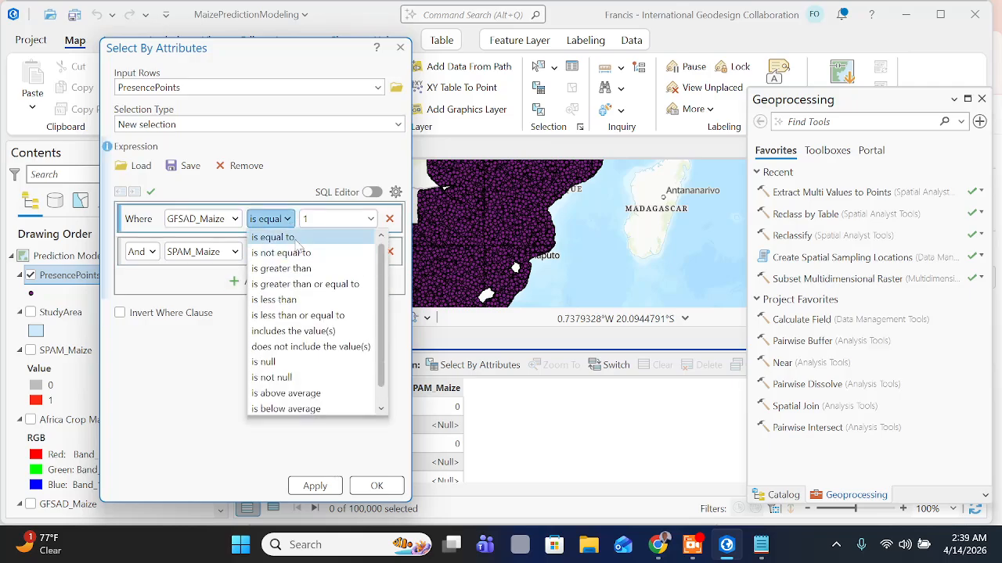
left_click(296, 239)
left_click(283, 251)
left_click(287, 270)
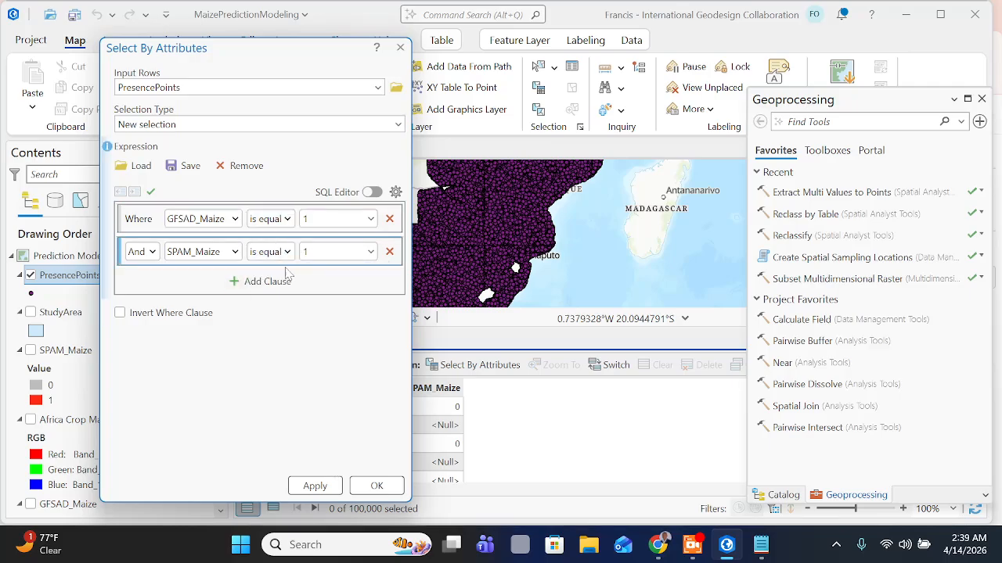
left_click(313, 486)
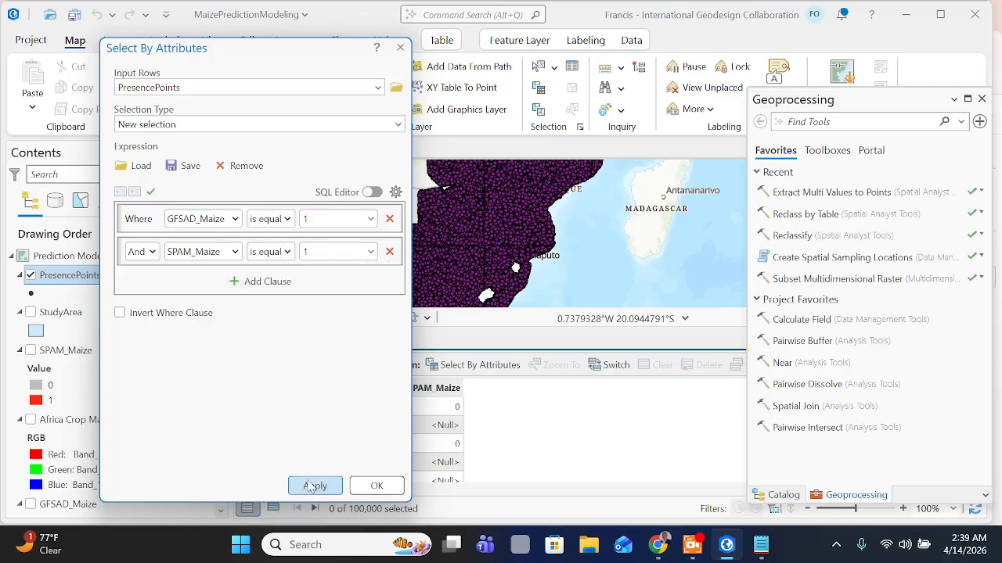
left_click(375, 491)
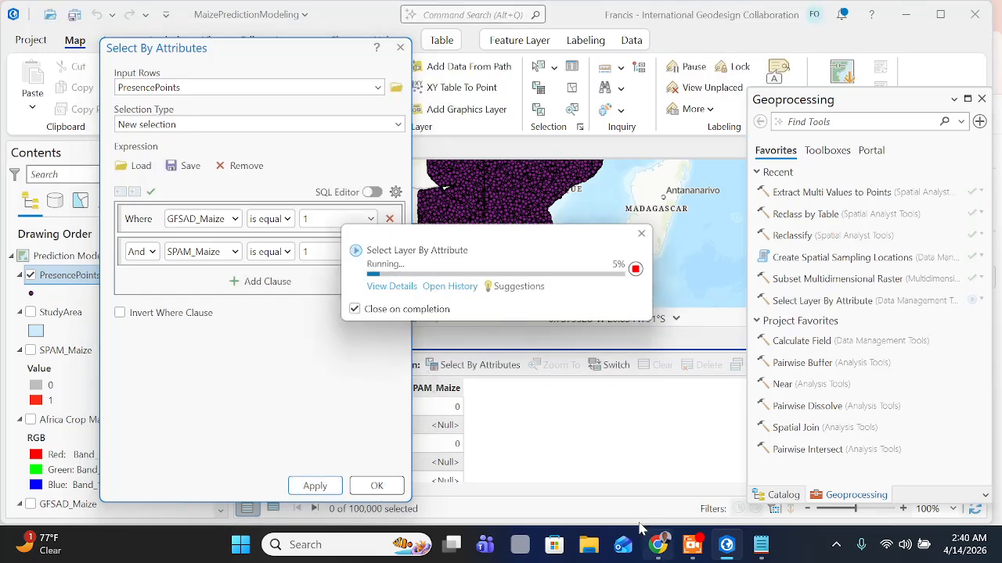
Switch to the exercise PDF and review the instructions for showing selected records and zooming to the PresencePoints layer
left_click(658, 545)
scroll(366, 348, "up", 1)
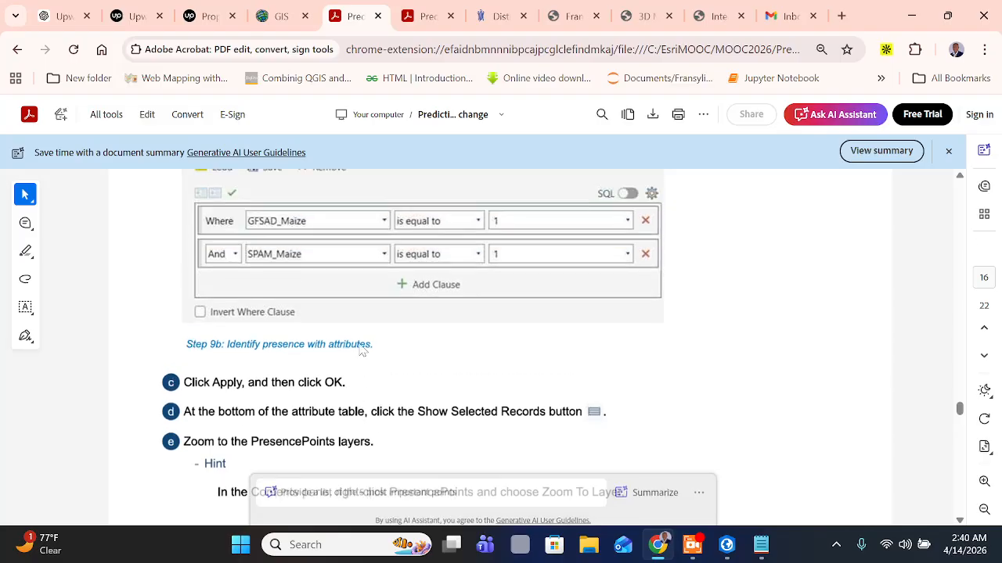
scroll(365, 347, "down", 3)
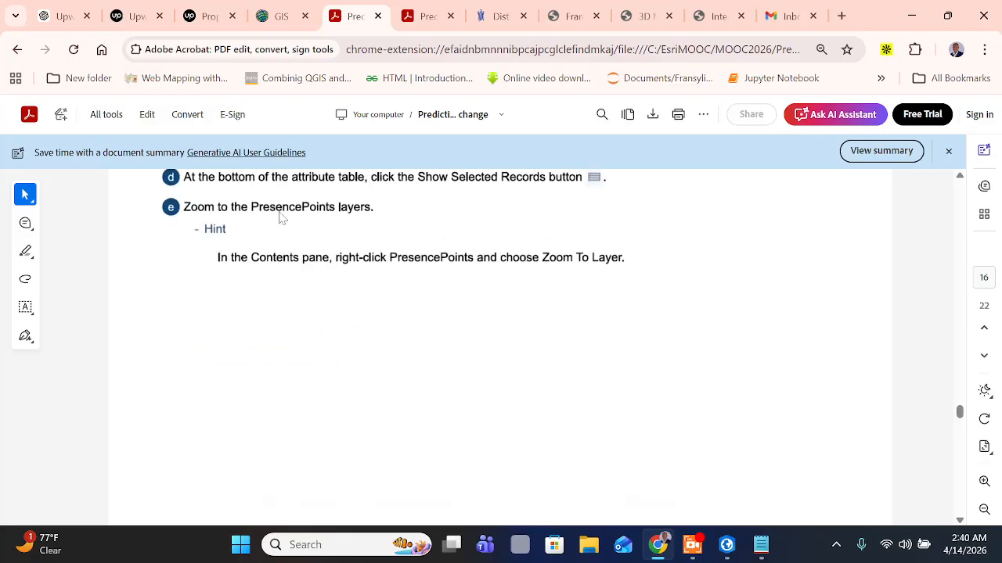
scroll(281, 227, "up", 1)
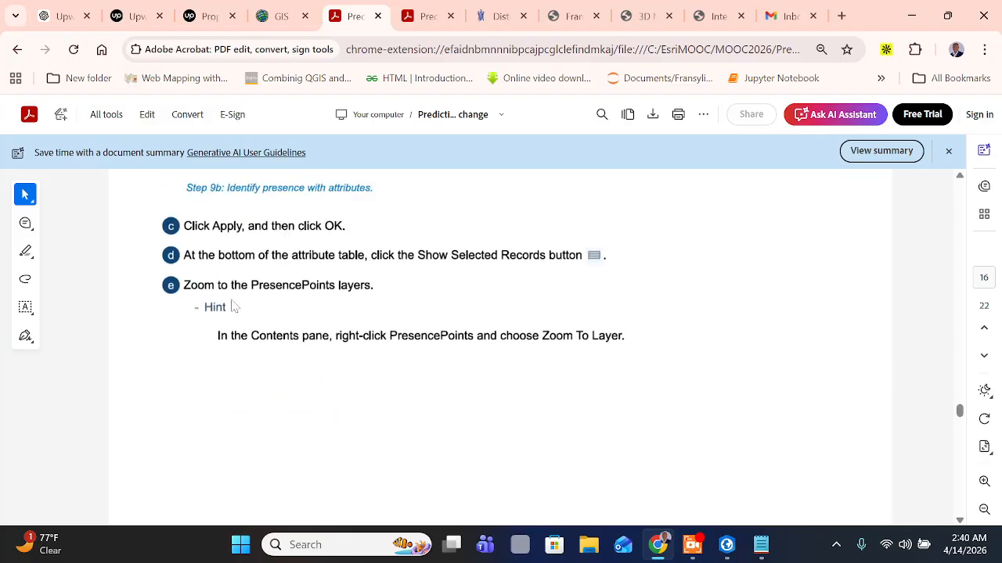
scroll(367, 340, "up", 1)
scroll(375, 320, "down", 1)
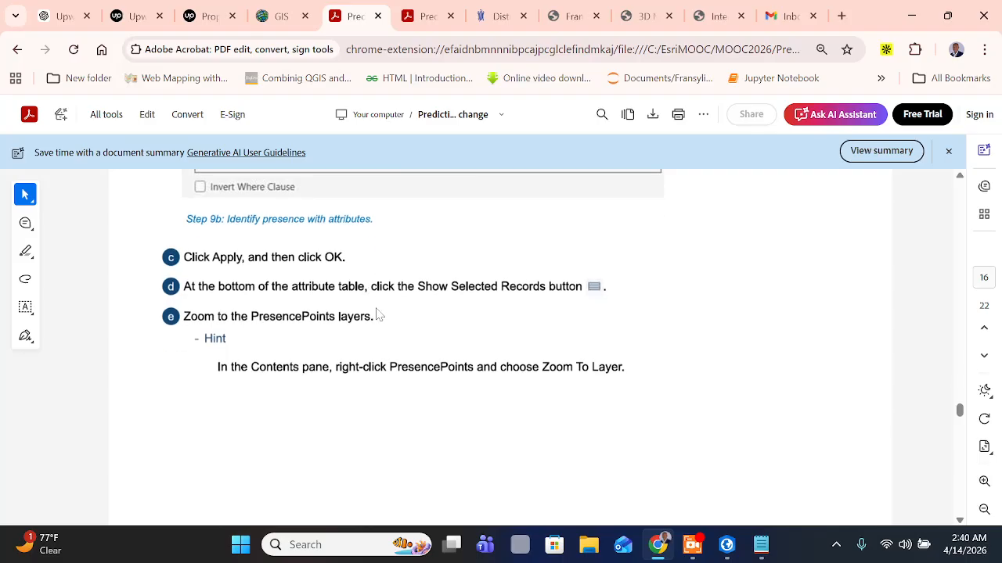
scroll(411, 320, "down", 2)
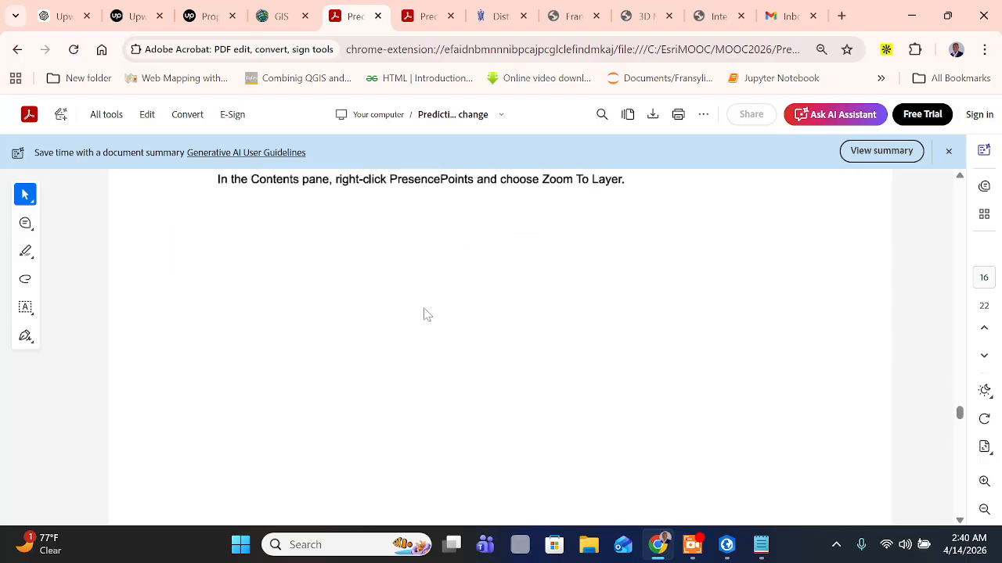
Return to ArcGIS Pro, accept and close the Select By Attributes dialog, and zoom the map to the PresencePoints layer
left_click(727, 545)
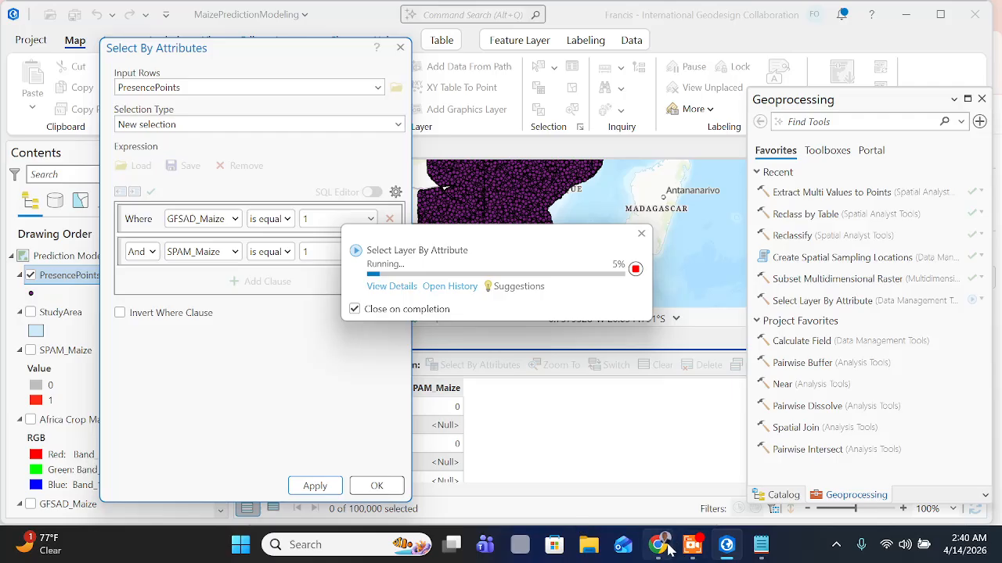
left_click(692, 545)
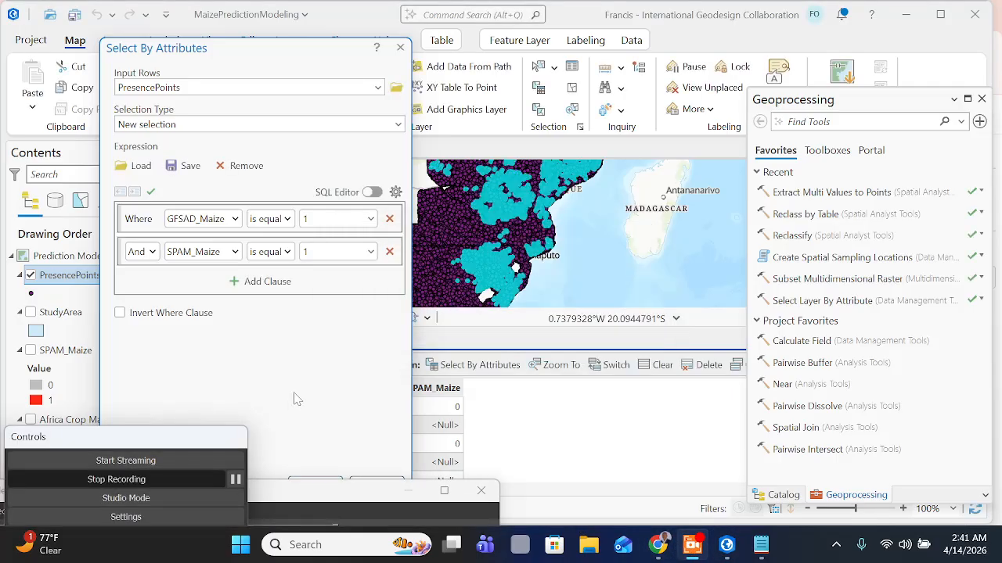
left_click(295, 398)
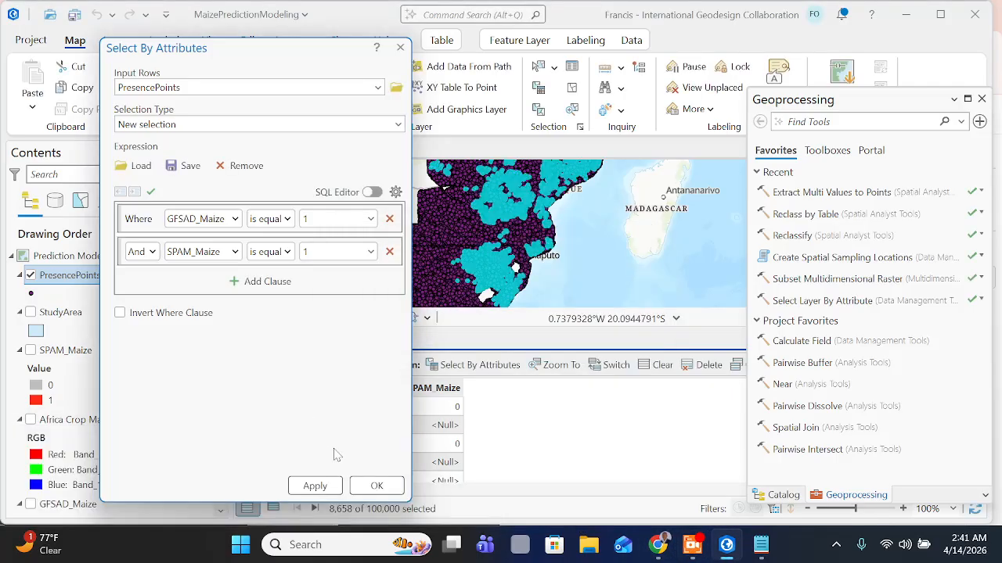
left_click(377, 486)
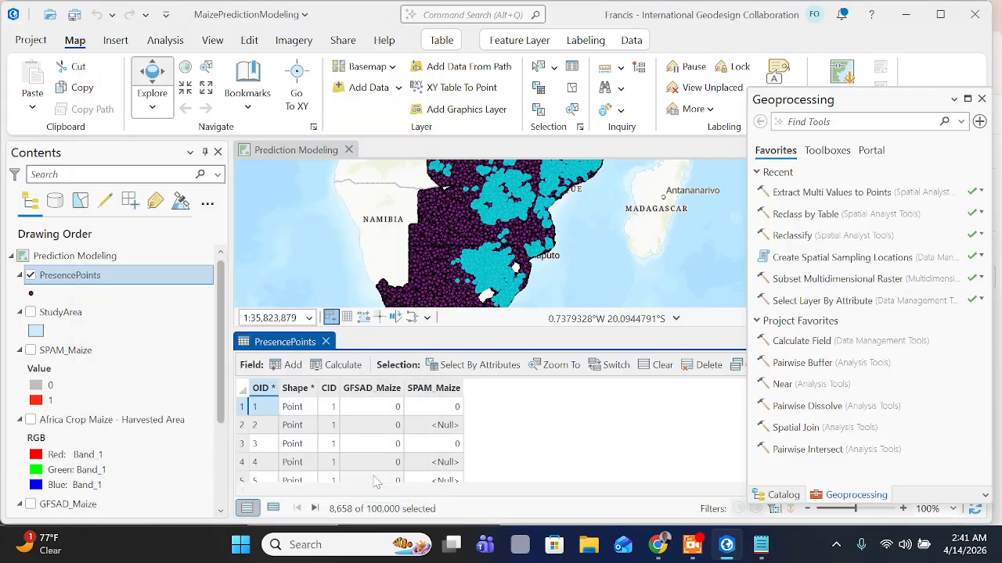
right_click(89, 278)
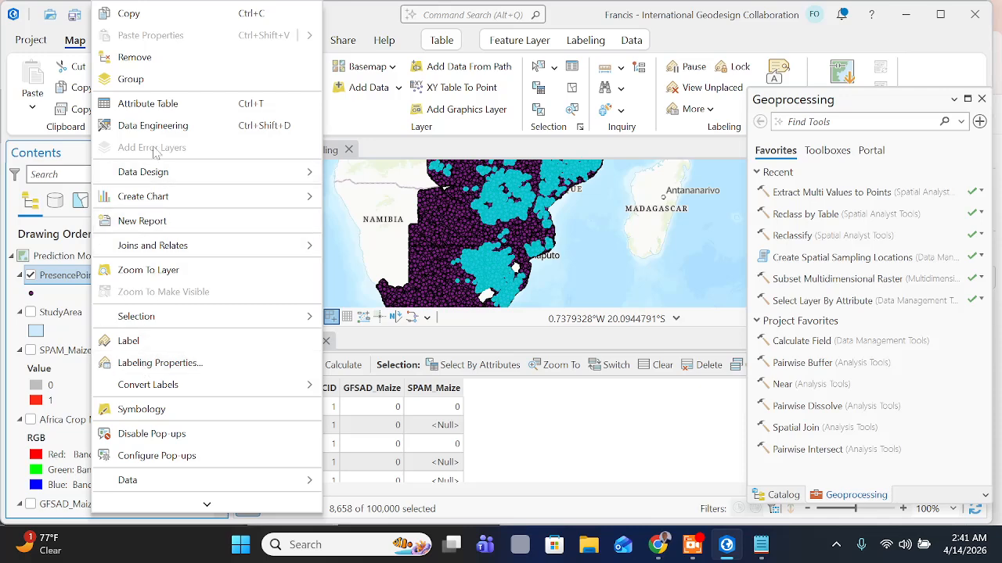
left_click(168, 272)
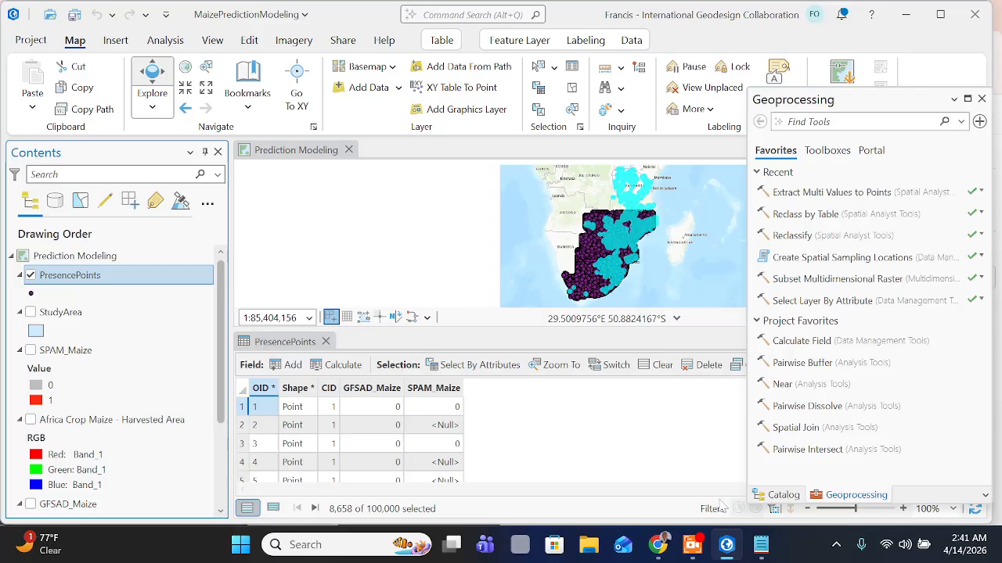
Switch to the exercise PDF in Chrome and examine the step 9e result figure and the instructions for calculating a new field in steps 9f to 9k
left_click(657, 547)
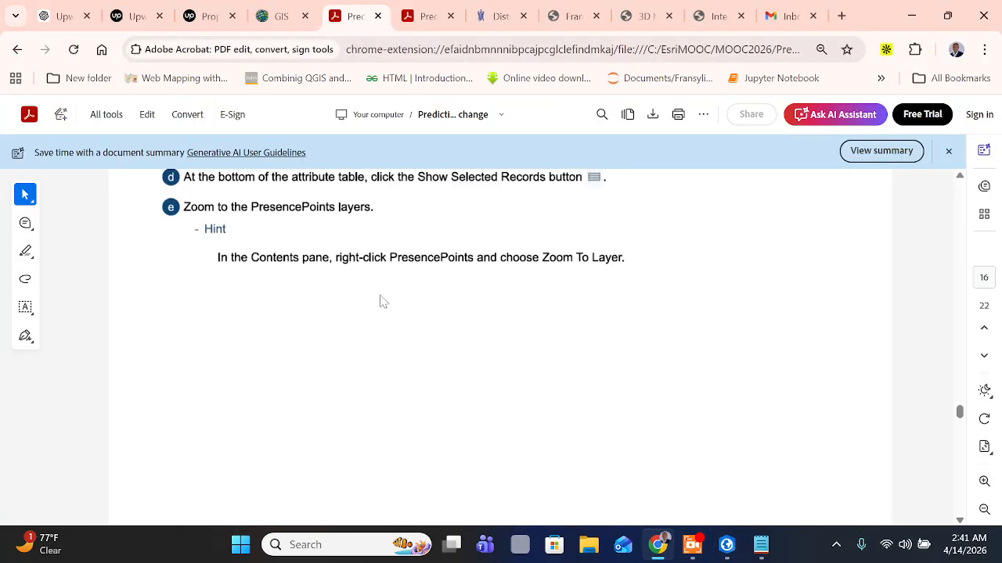
scroll(381, 302, "down", 10)
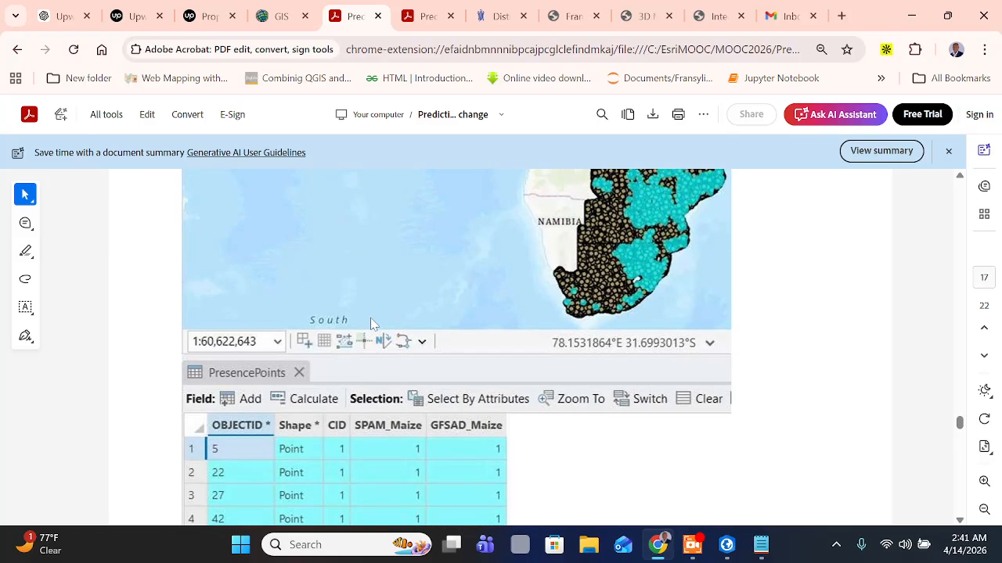
scroll(371, 323, "up", 4)
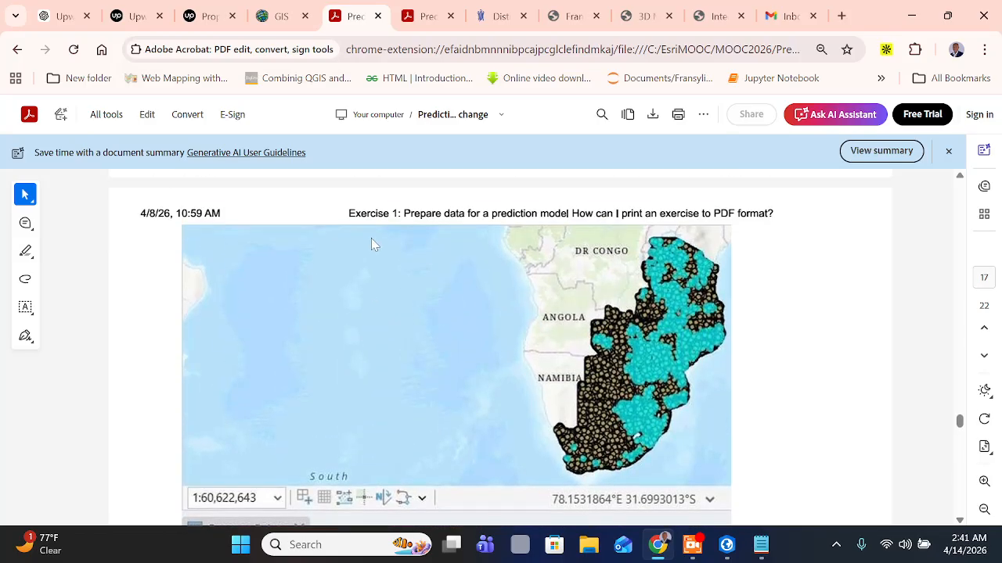
scroll(374, 246, "up", 2)
scroll(393, 313, "down", 6)
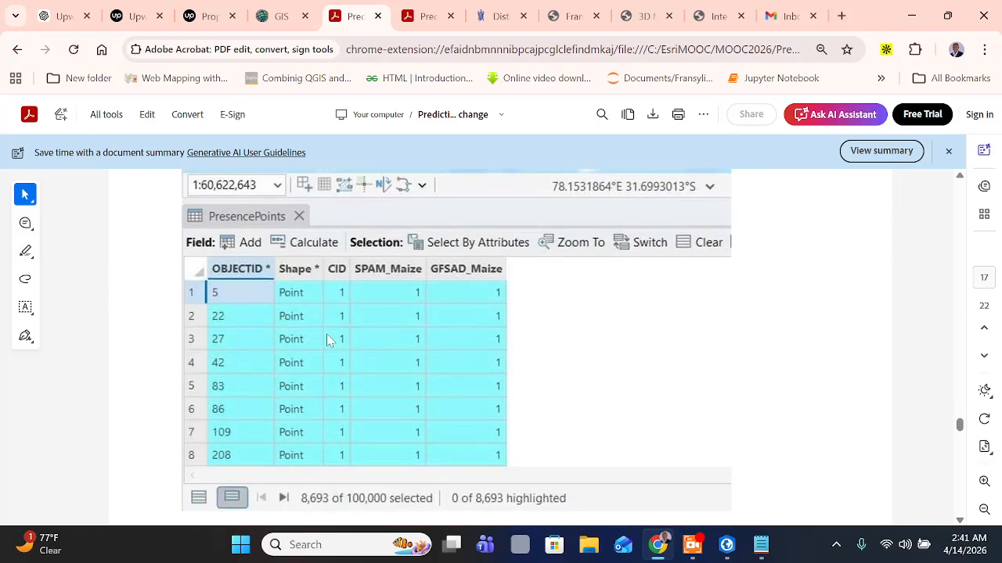
scroll(327, 340, "up", 4)
scroll(327, 342, "down", 5)
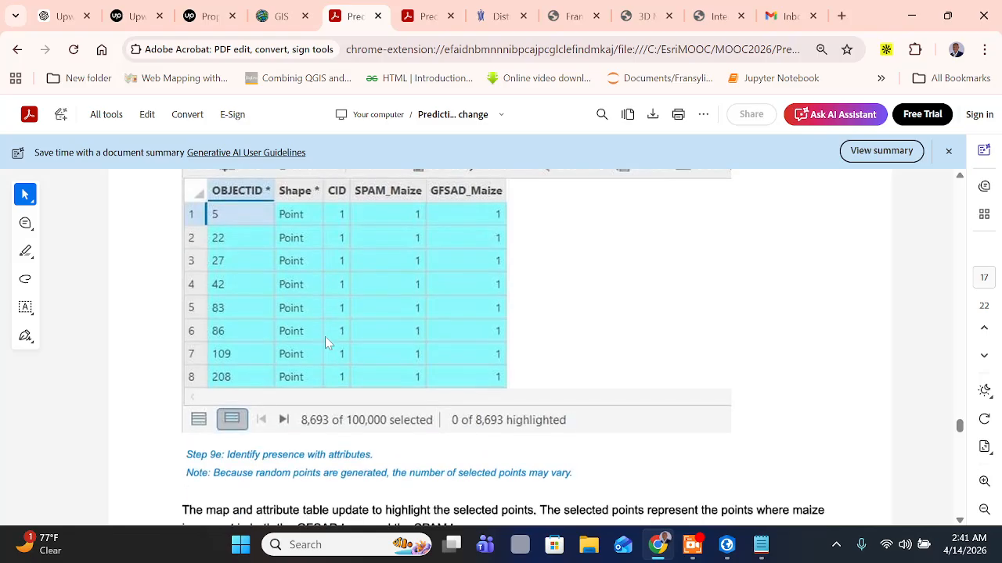
scroll(326, 342, "down", 1)
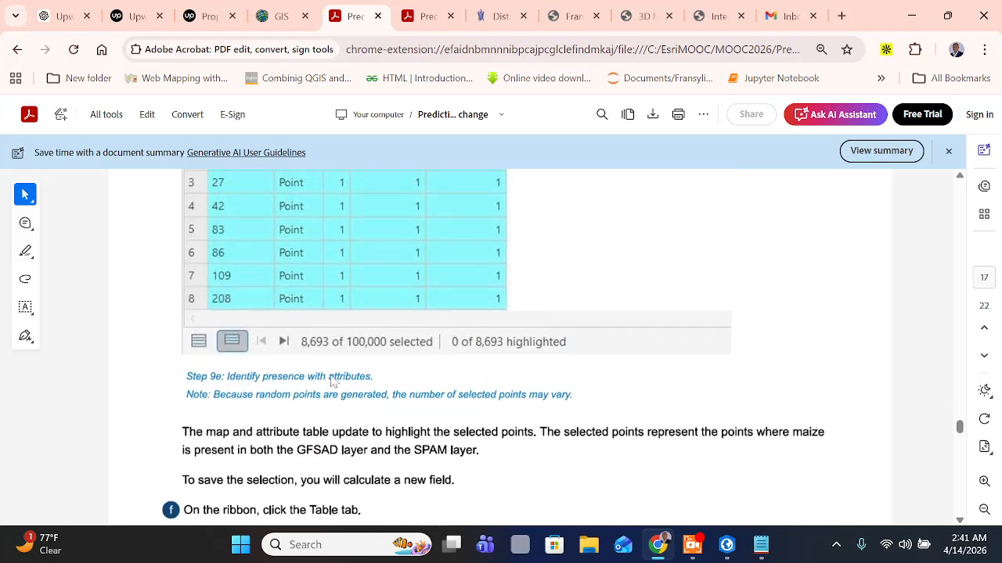
scroll(364, 352, "up", 1)
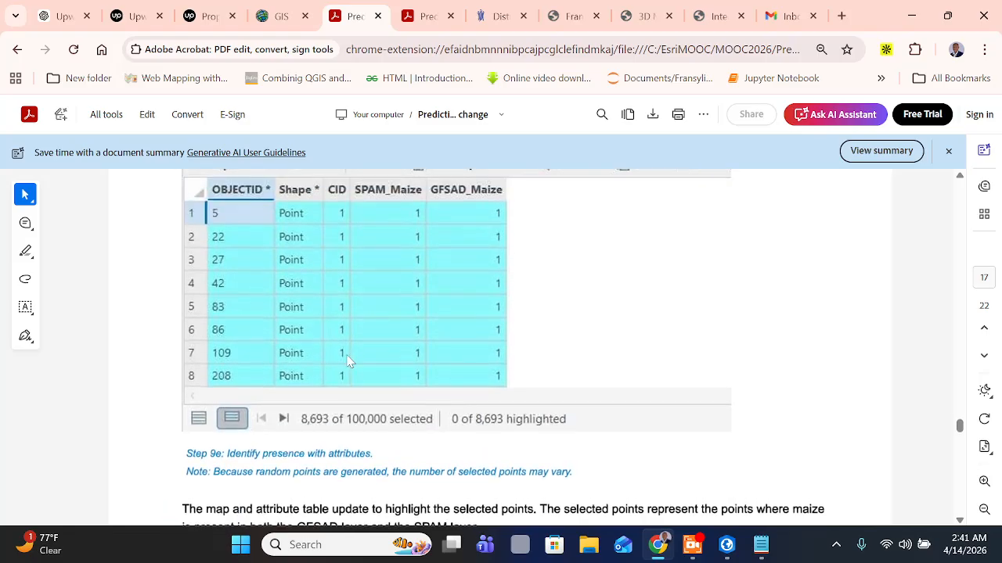
scroll(328, 376, "down", 2)
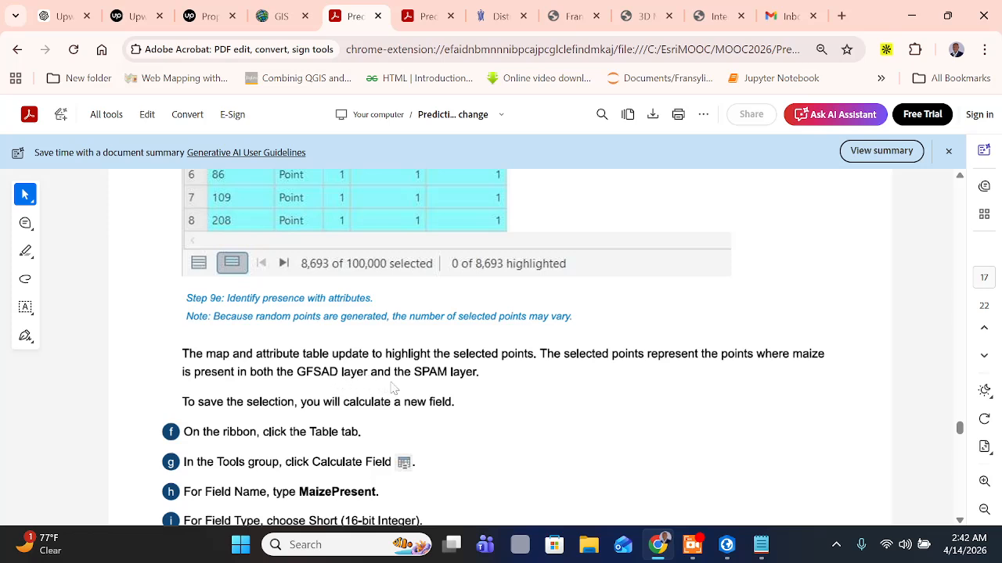
scroll(296, 388, "down", 1)
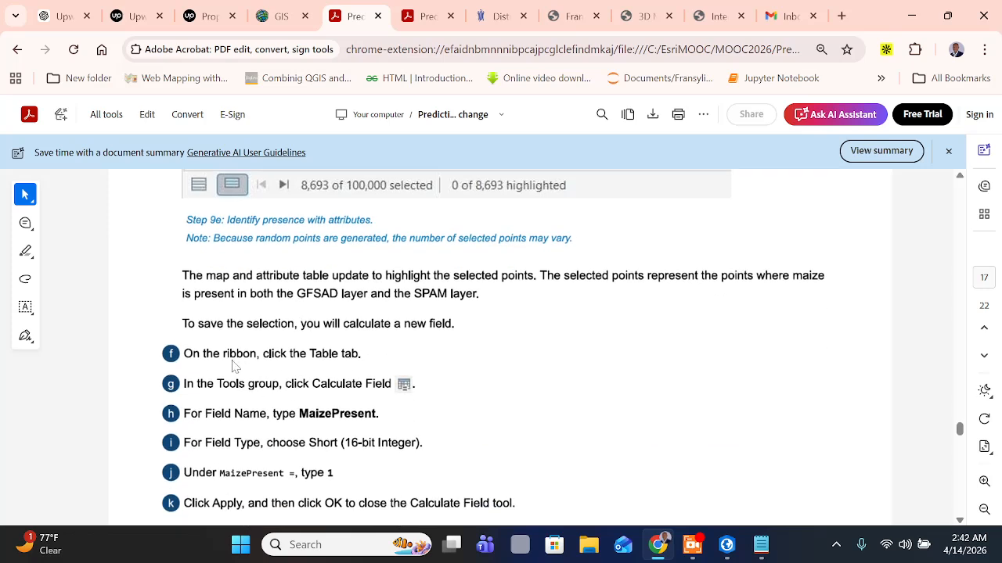
scroll(382, 336, "down", 1)
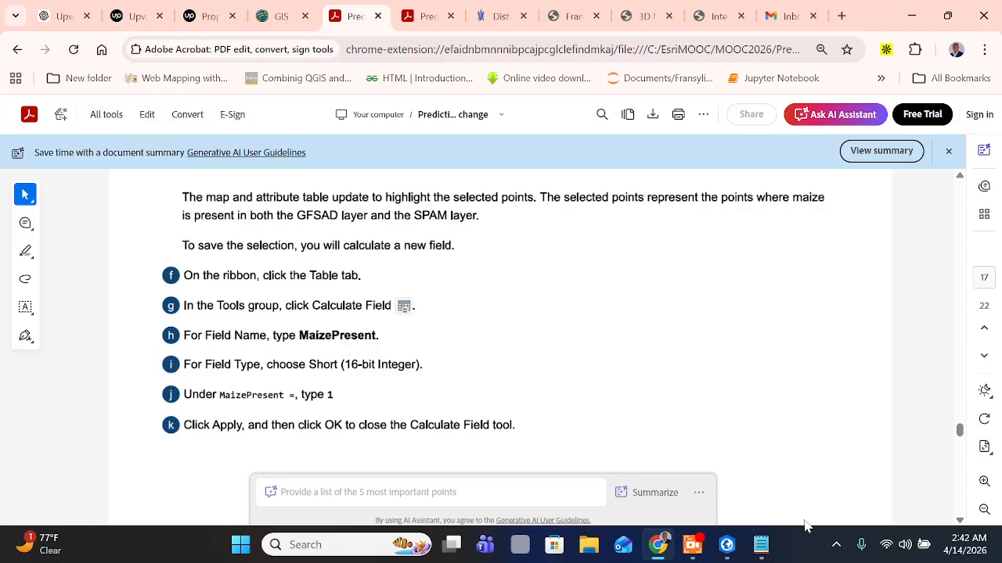
Return to ArcGIS Pro, open Calculate Field for the selected PresencePoints records, and enter MaizePresent as the field name
left_click(726, 544)
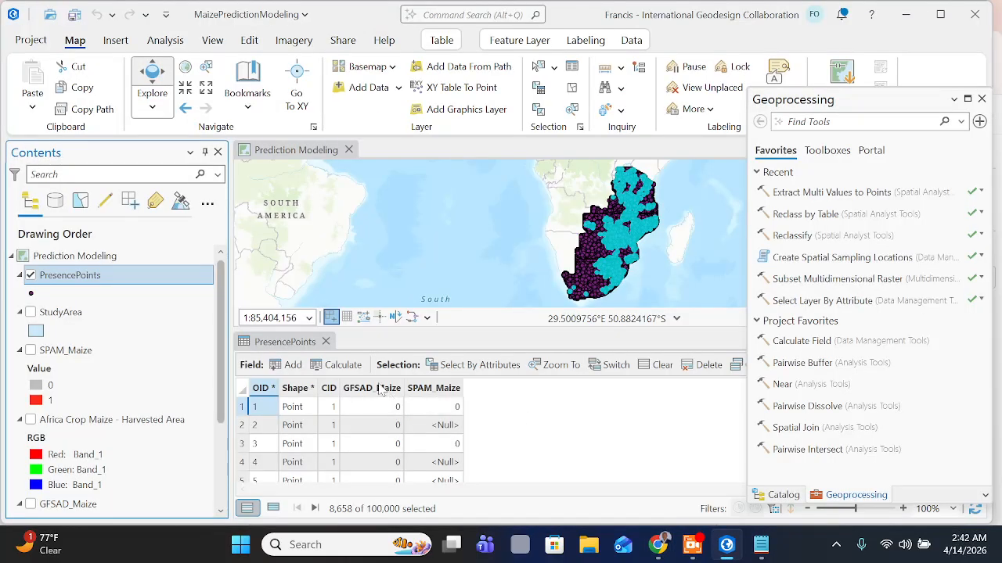
left_click(341, 365)
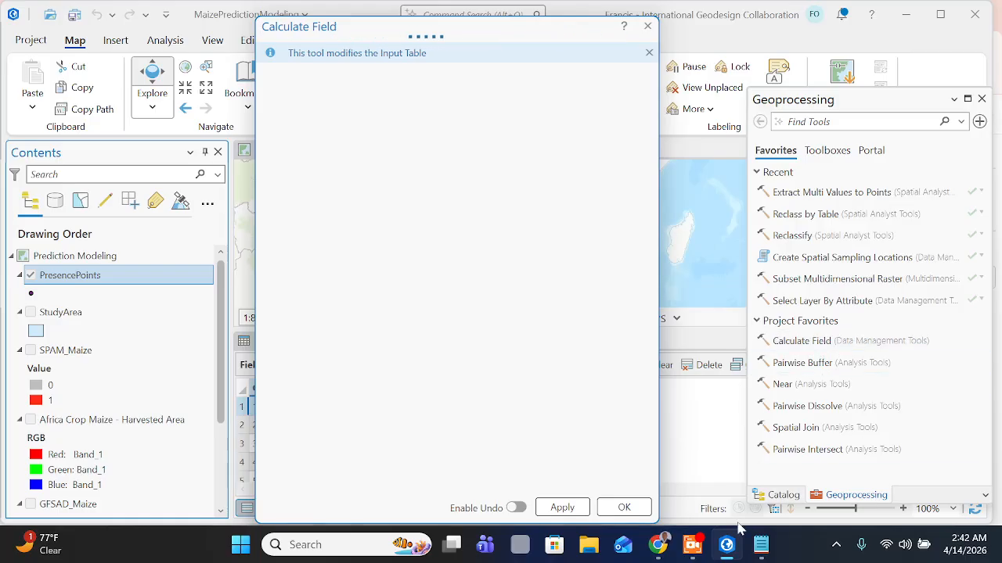
left_click(691, 545)
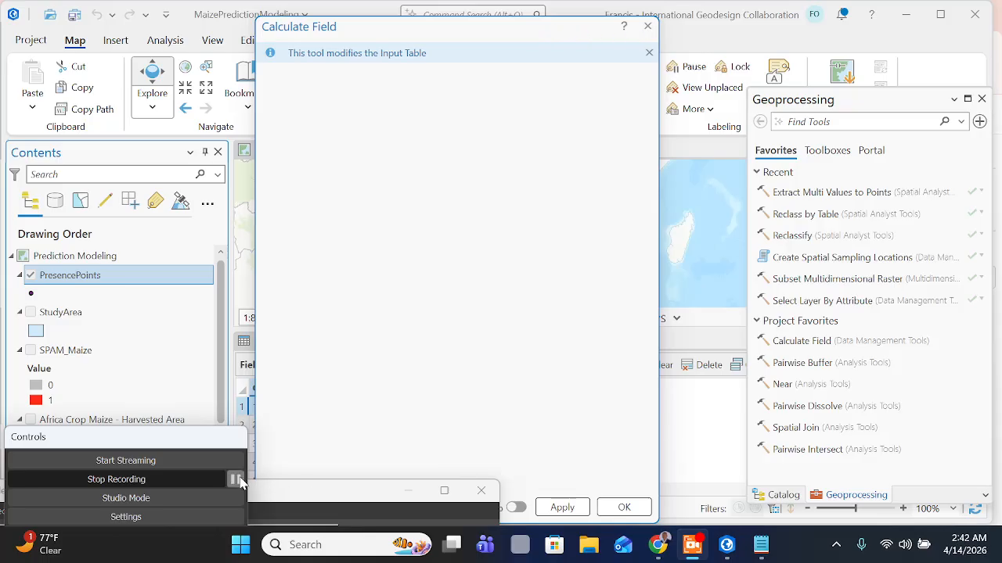
left_click(235, 479)
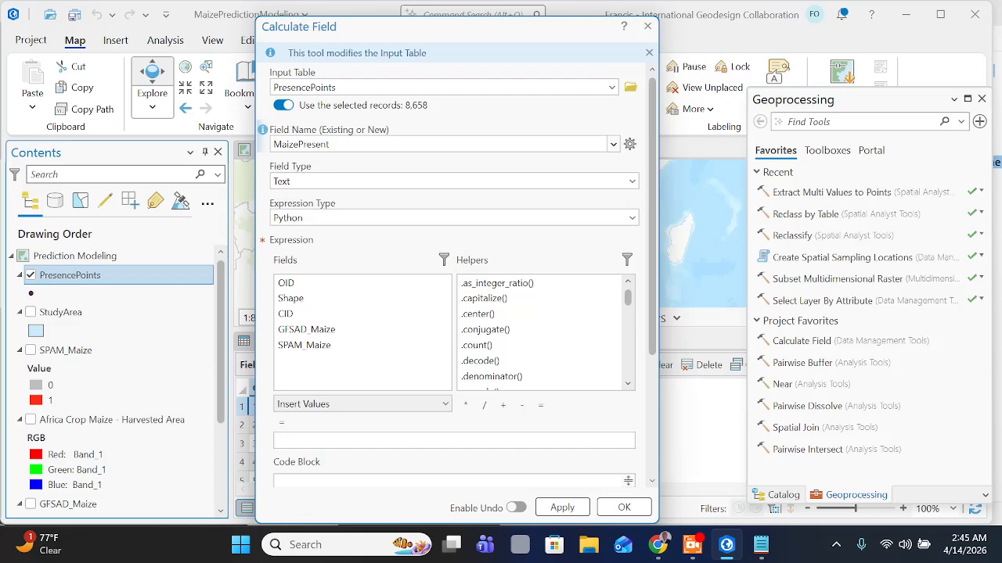
left_click(727, 545)
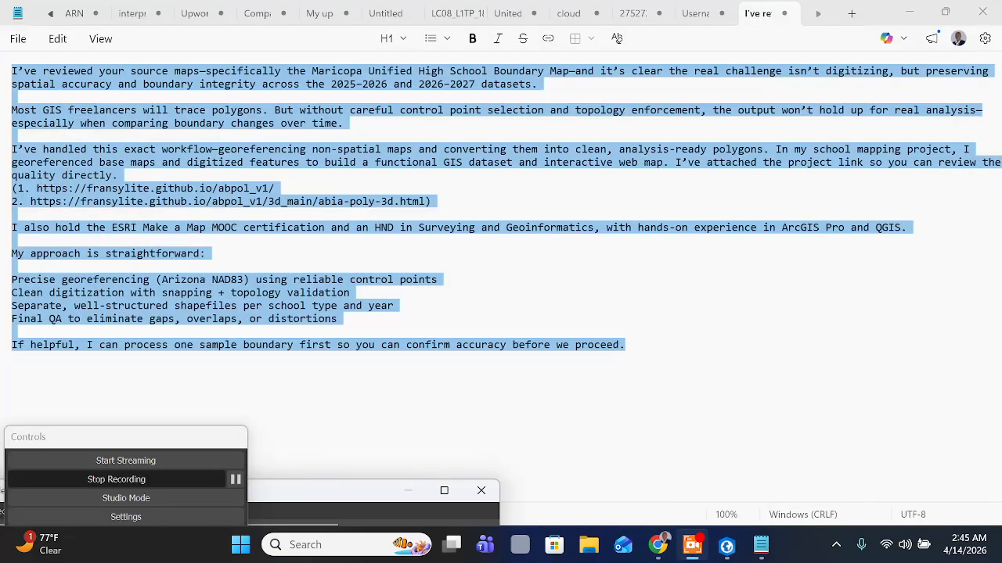
left_click(726, 544)
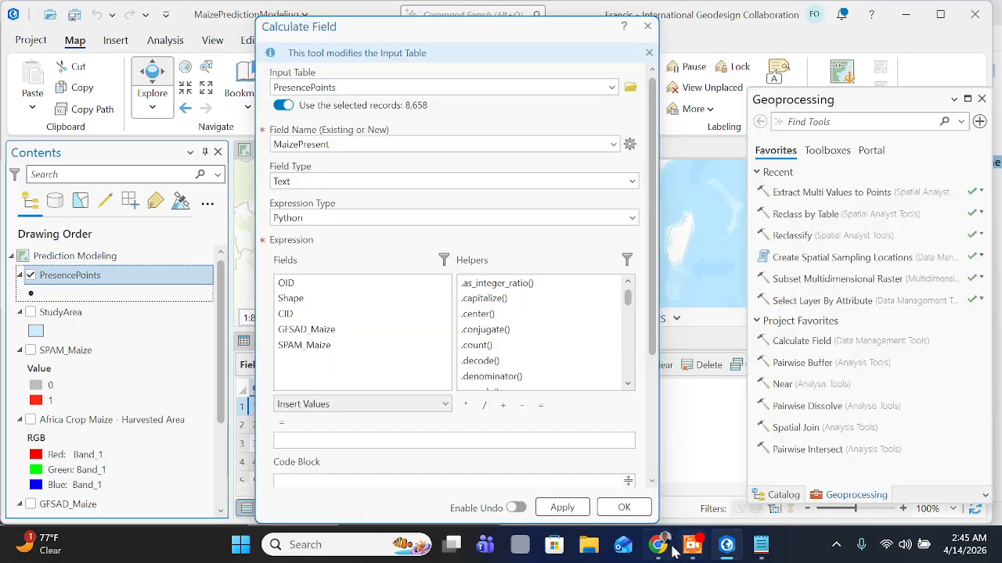
Check the field settings in the exercise PDF, and in ArcGIS Pro set the MaizePresent field type to Short (16-bit integer)
left_click(649, 554)
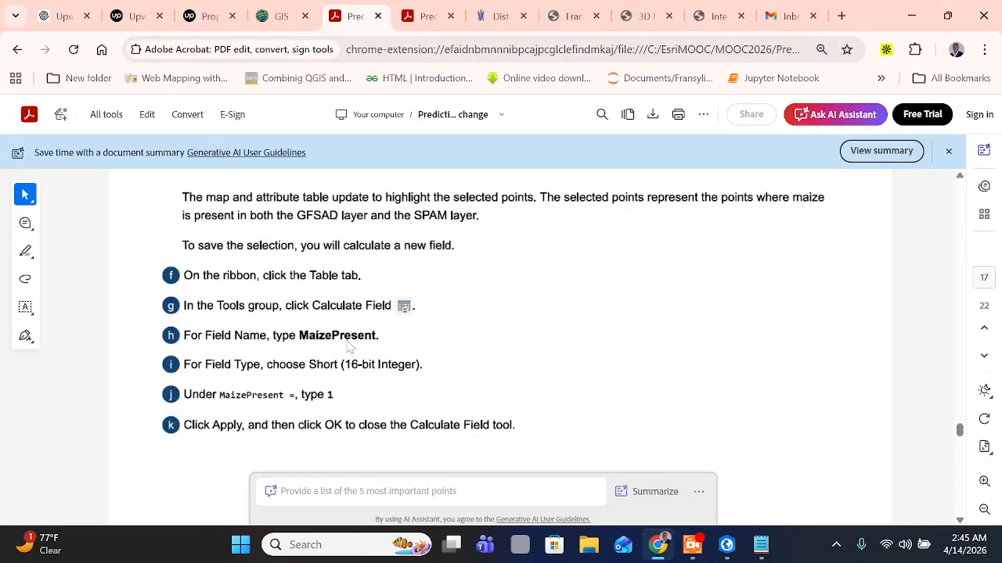
scroll(327, 357, "down", 2)
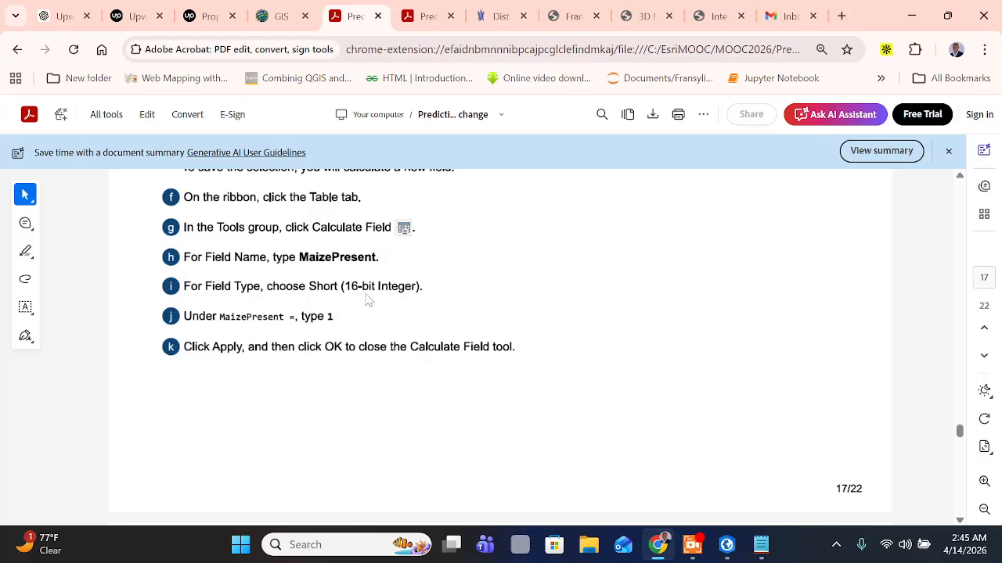
left_click(727, 548)
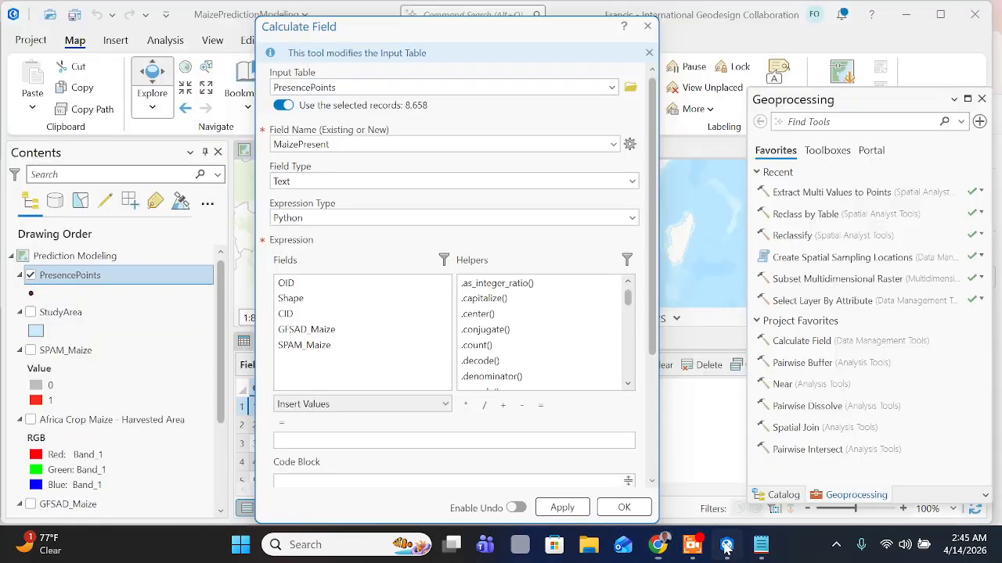
left_click(613, 145)
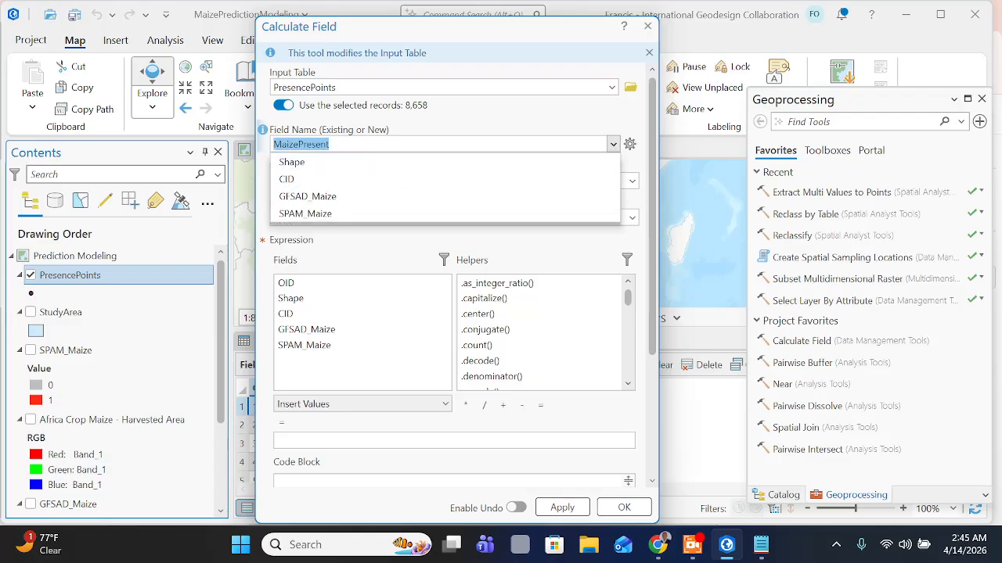
left_click(350, 146)
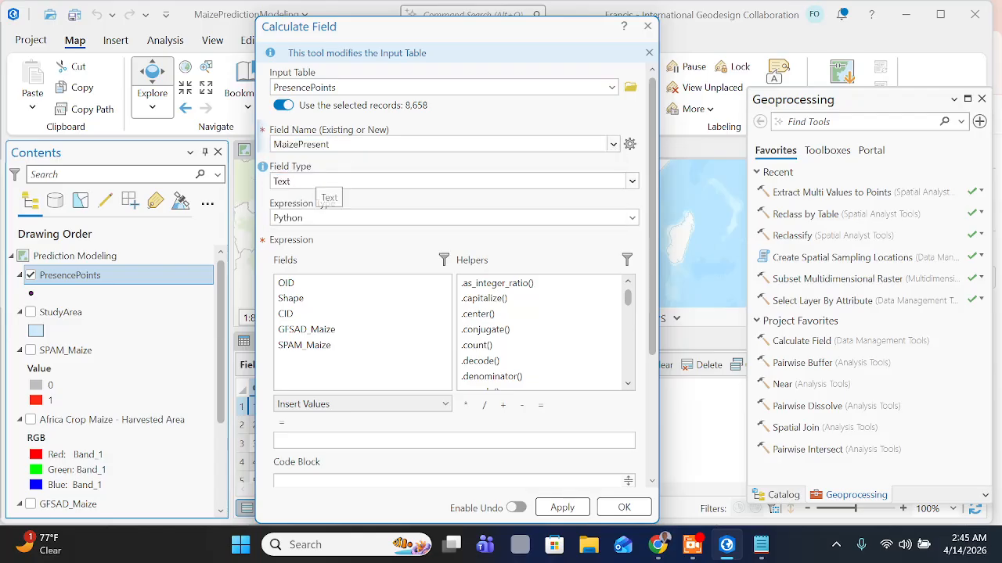
left_click(631, 181)
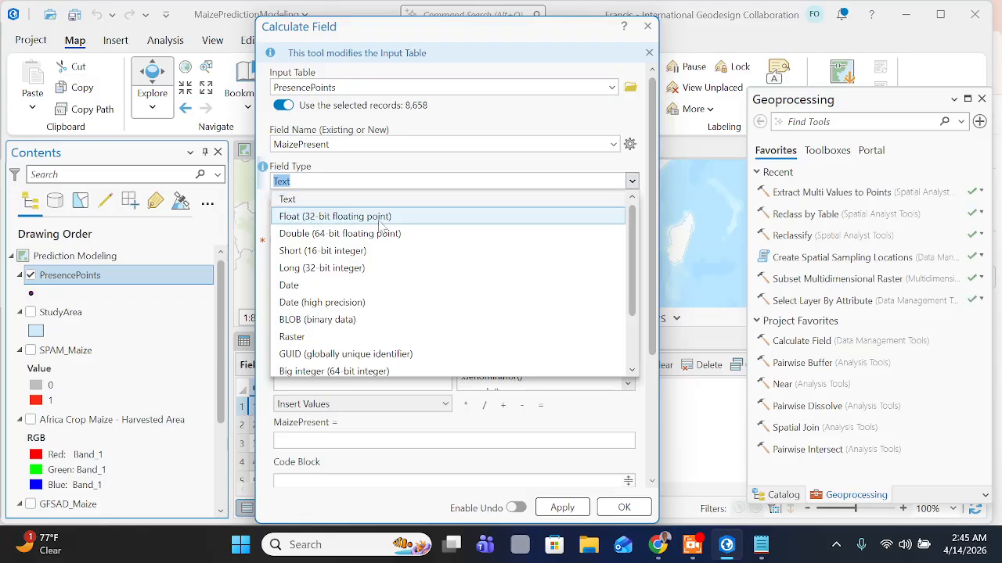
left_click(347, 251)
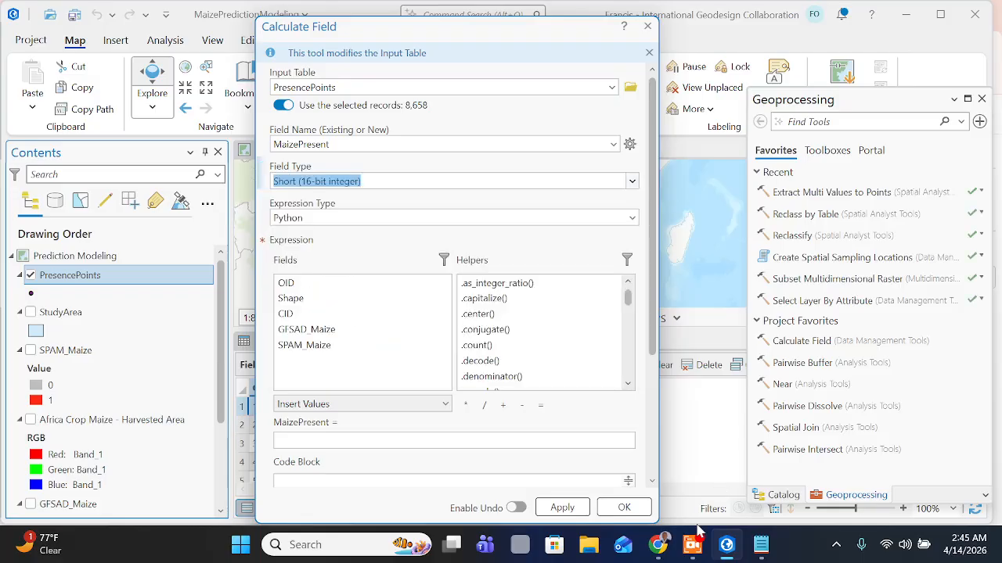
Consult steps 9j and 9k in the exercise PDF and set the MaizePresent expression to 1 in ArcGIS Pro
left_click(660, 546)
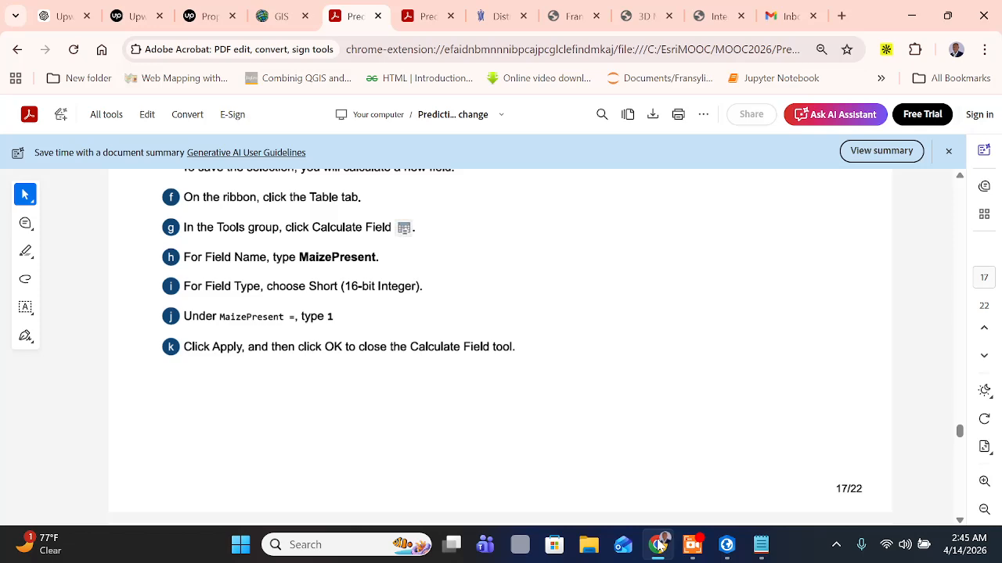
left_click(727, 545)
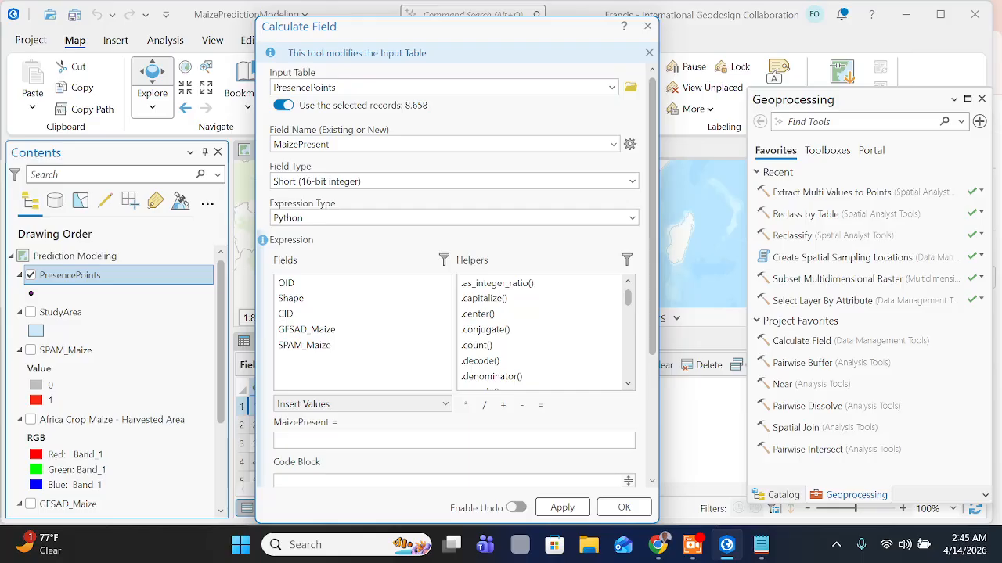
left_click(728, 547)
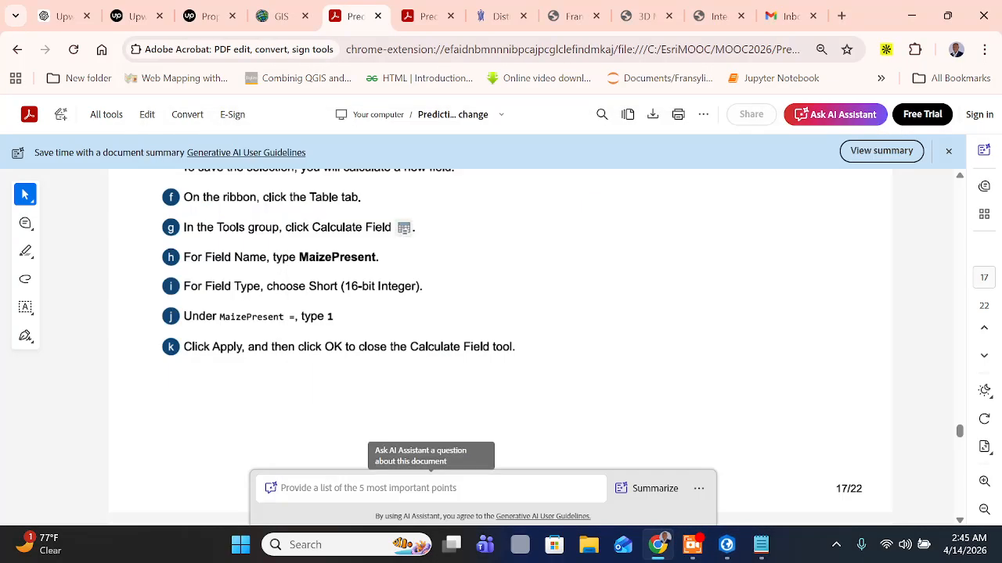
scroll(301, 301, "down", 1)
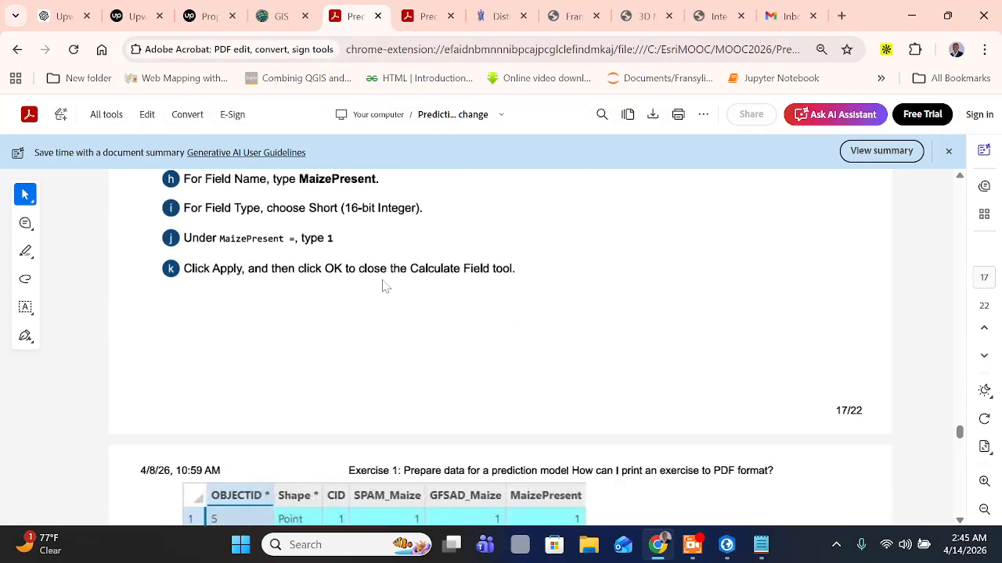
scroll(399, 285, "down", 1)
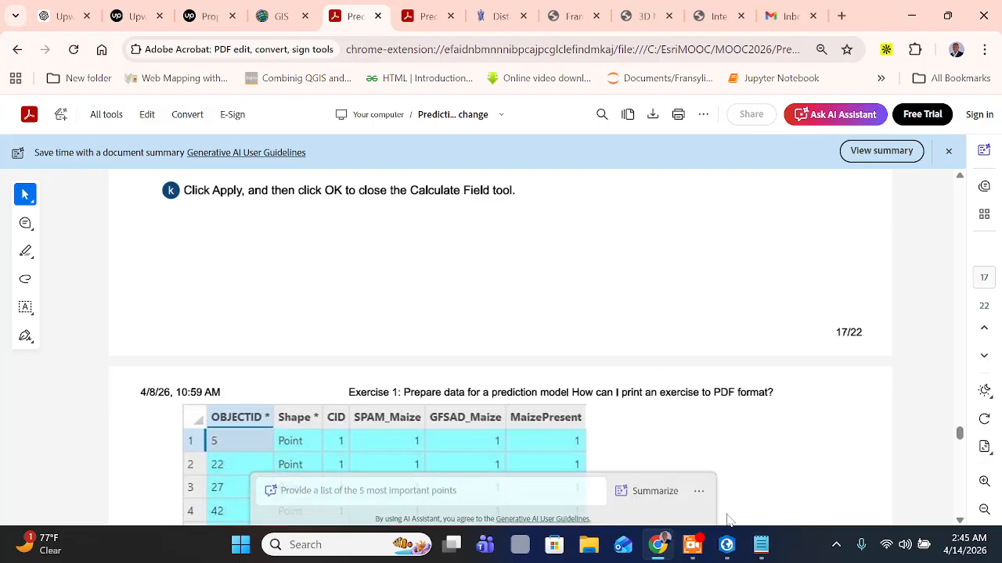
left_click(727, 546)
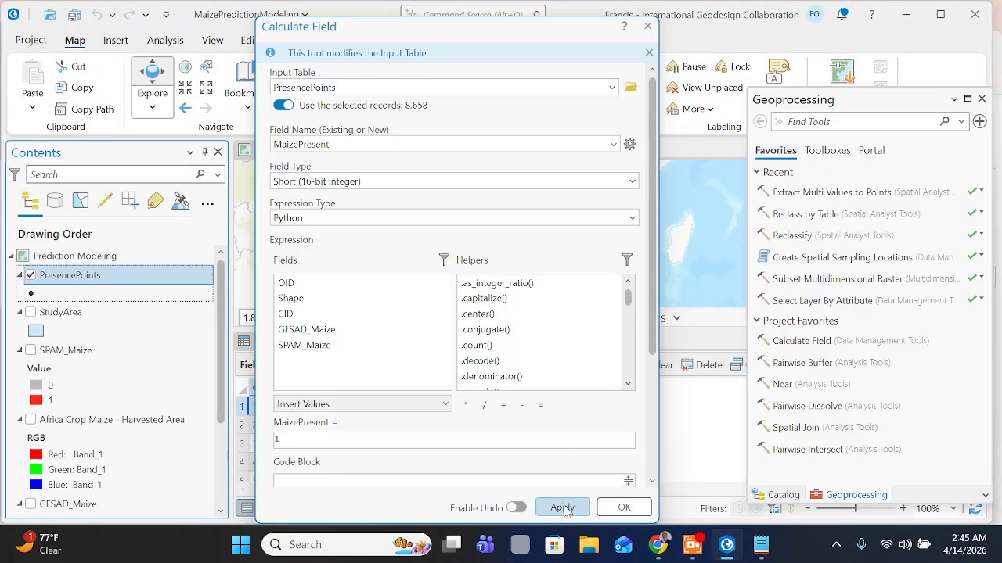
Run Calculate Field to write 1 into MaizePresent for the selected PresencePoints records and close the tool
left_click(562, 508)
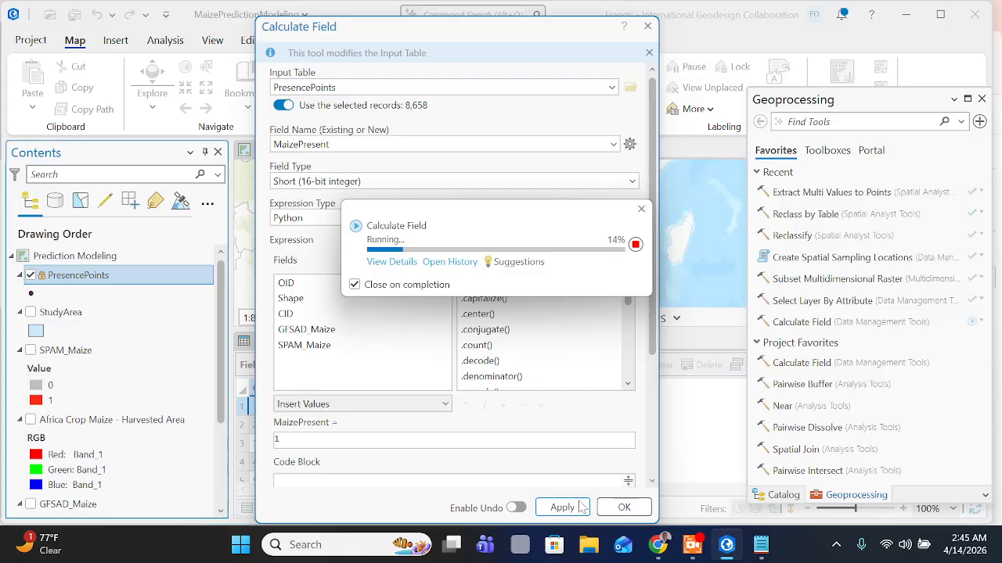
left_click(699, 548)
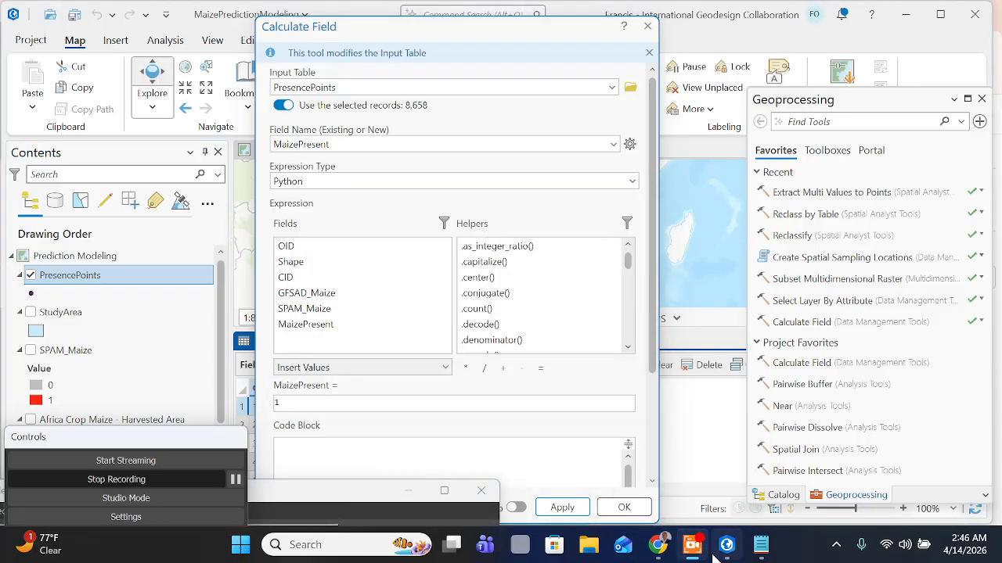
left_click(625, 508)
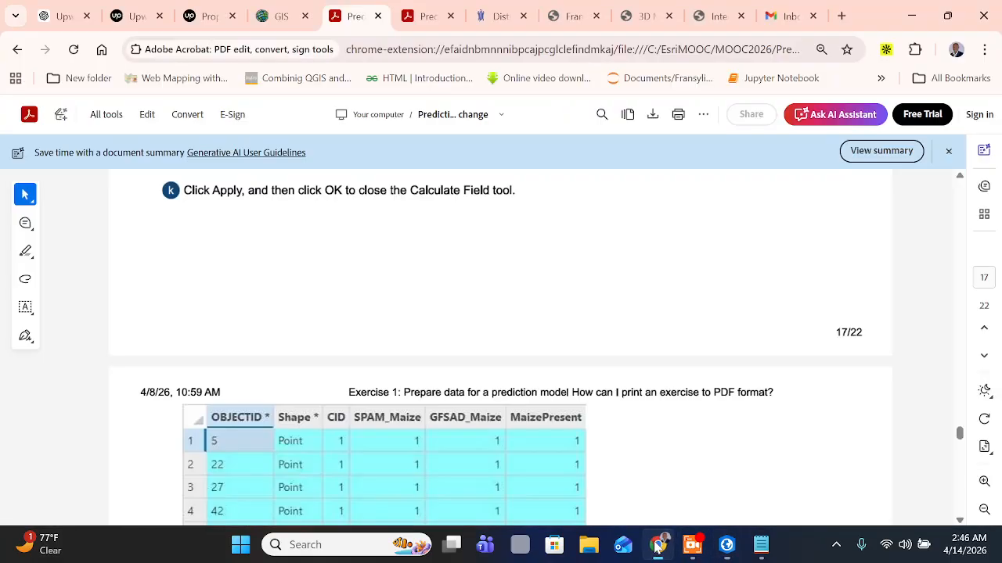
Switch to the exercise PDF in Chrome and examine the step 9k result figure and the instructions in steps 9l to 9q
left_click(658, 545)
scroll(483, 338, "down", 1)
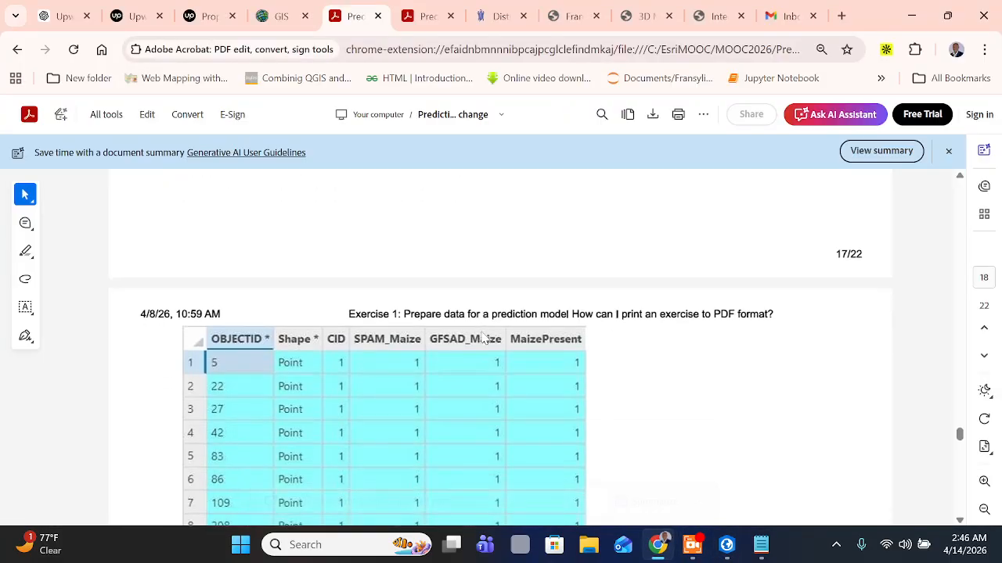
scroll(483, 338, "down", 3)
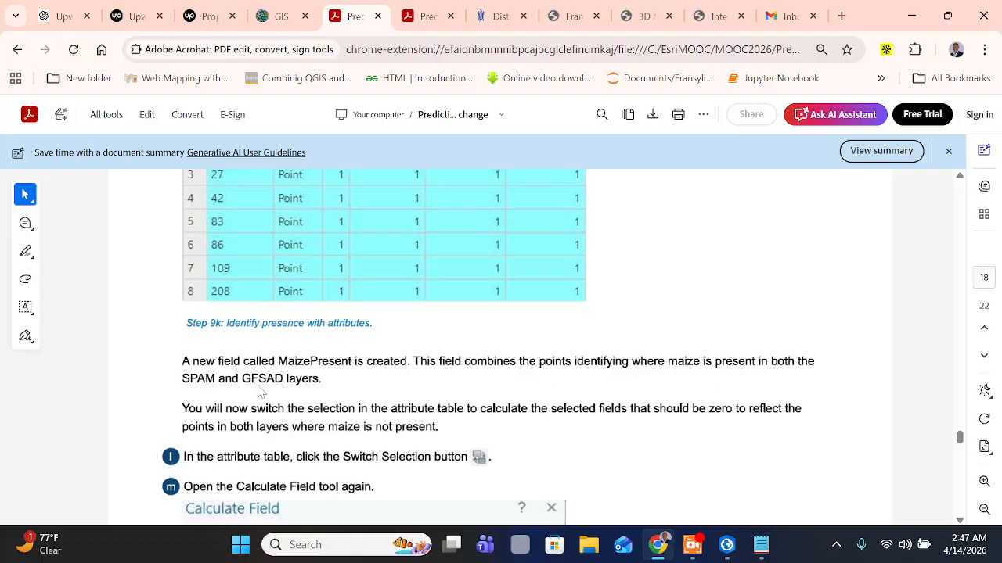
scroll(227, 407, "down", 1)
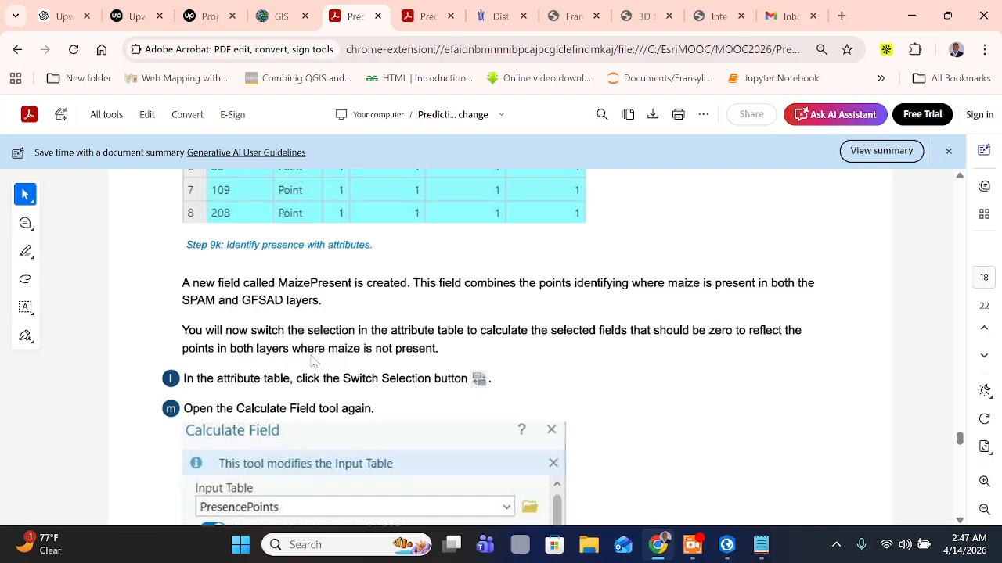
scroll(282, 367, "down", 2)
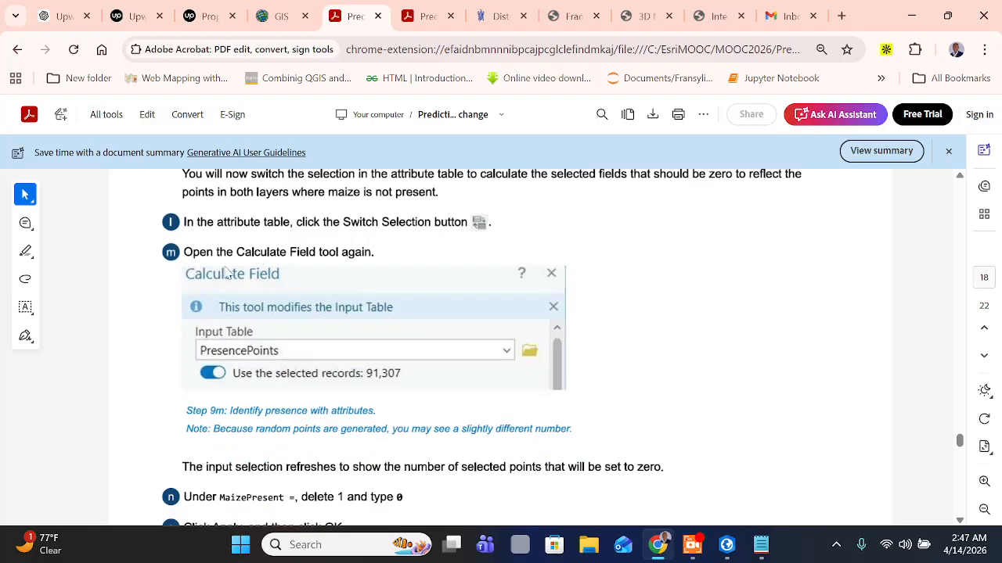
scroll(250, 272, "down", 1)
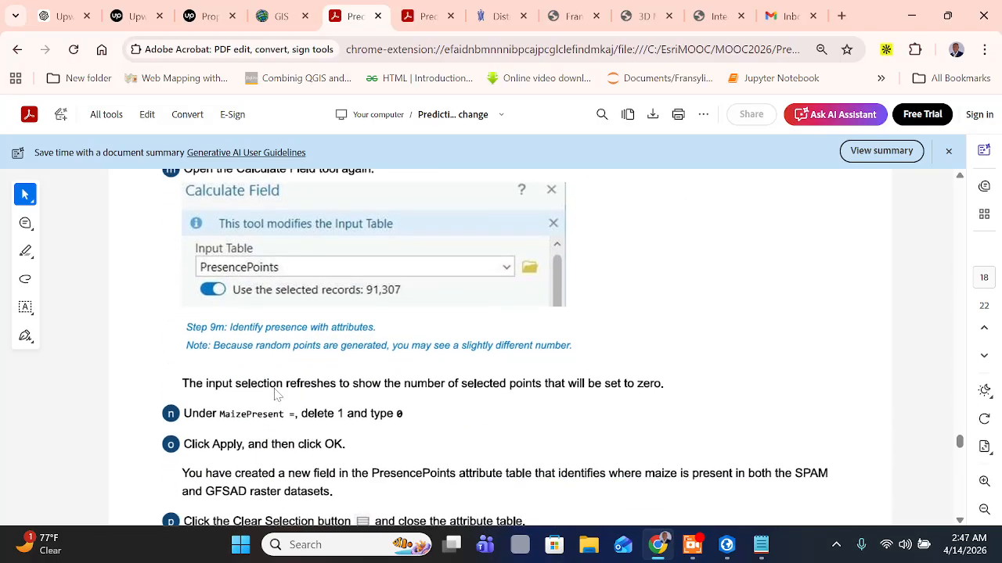
scroll(245, 349, "down", 1)
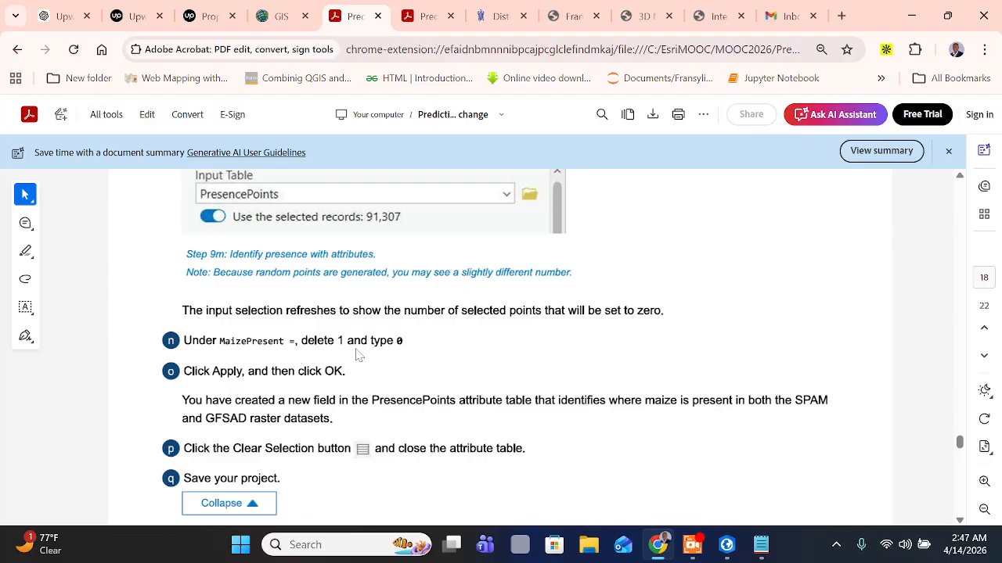
Return to ArcGIS Pro, switch the selection in the PresencePoints attribute table, and inspect the newly selected points on the map
left_click(726, 545)
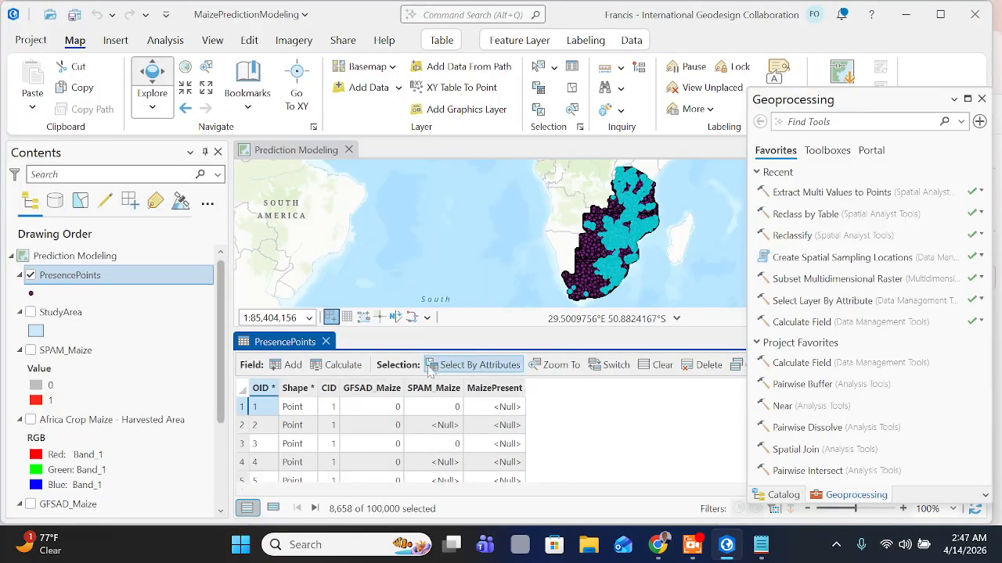
left_click(612, 368)
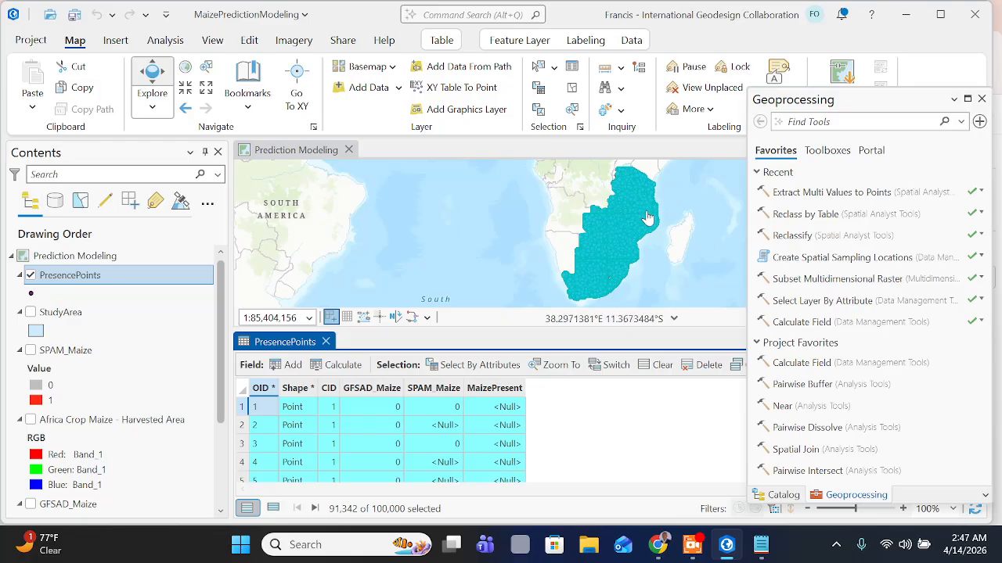
scroll(649, 212, "down", 2)
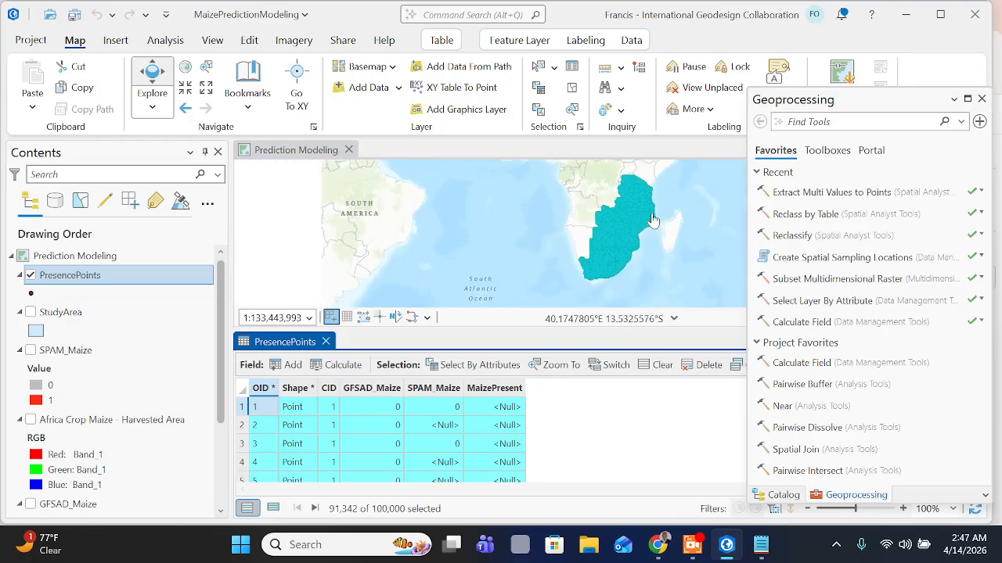
scroll(648, 216, "up", 3)
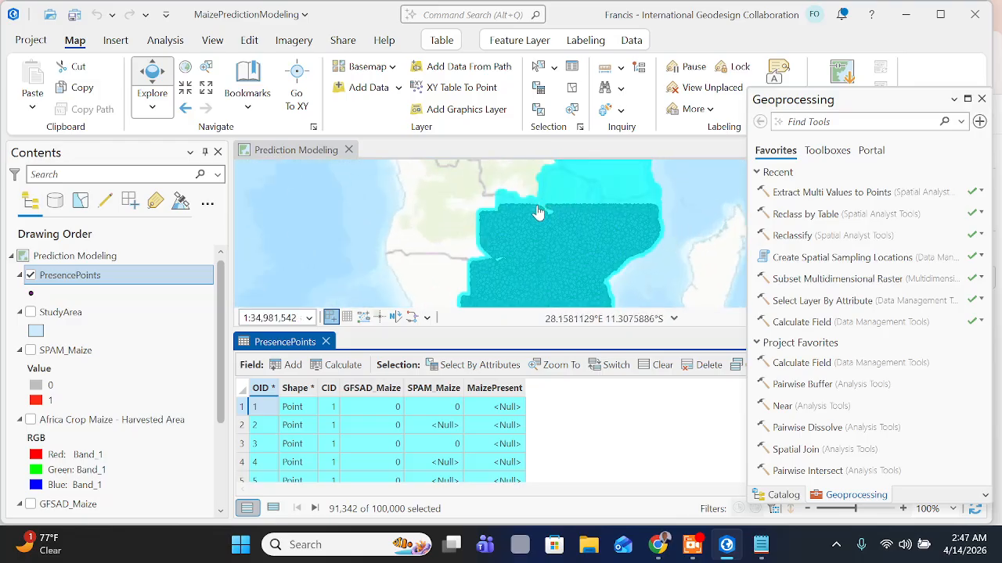
scroll(537, 221, "down", 2)
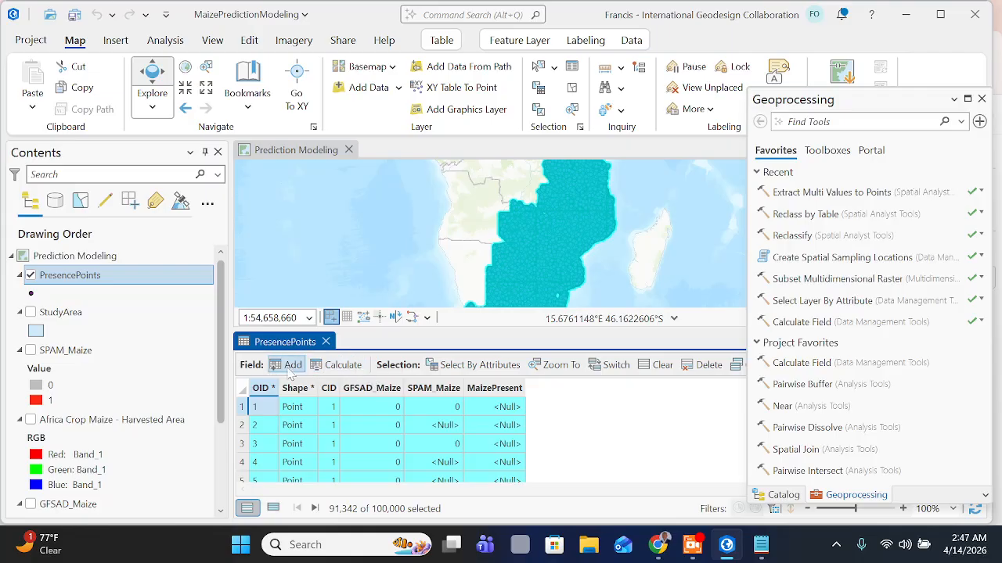
Calculate MaizePresent as 0 for the selected PresencePoints records and close the Calculate Field tool
left_click(338, 364)
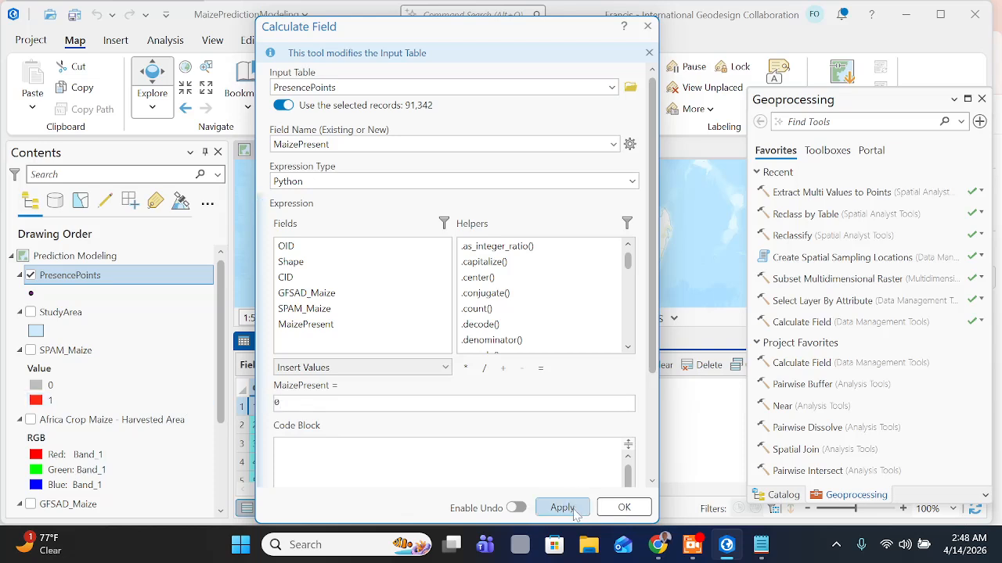
left_click(623, 508)
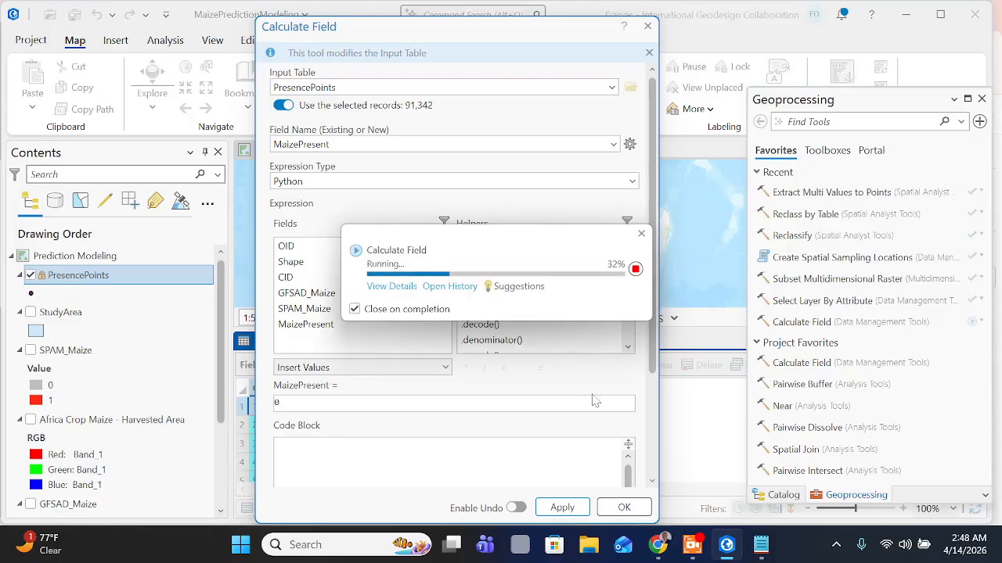
left_click(692, 543)
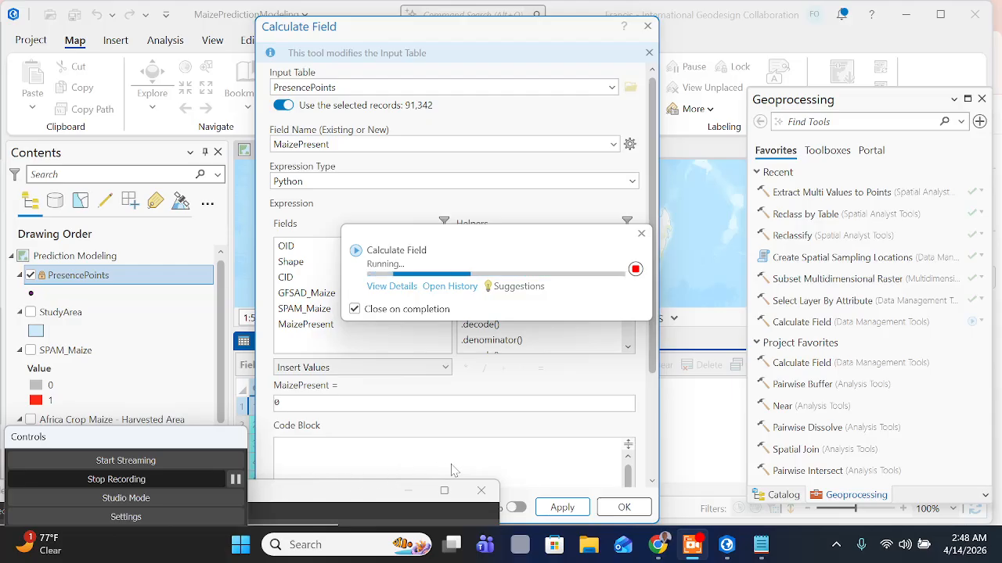
left_click(631, 510)
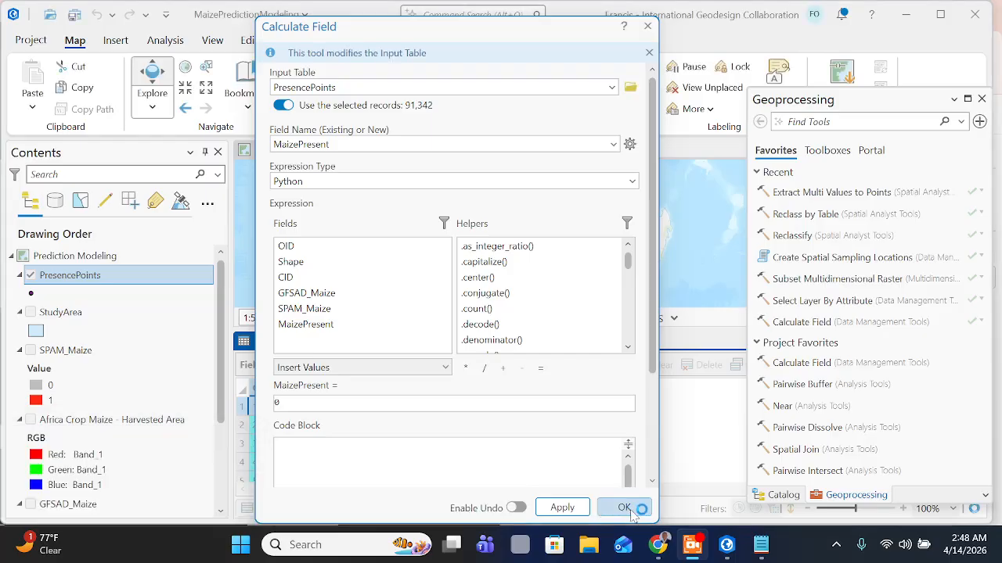
Check steps 9p and 9q in the exercise PDF, and in ArcGIS Pro clear the PresencePoints selection and save the project
left_click(658, 545)
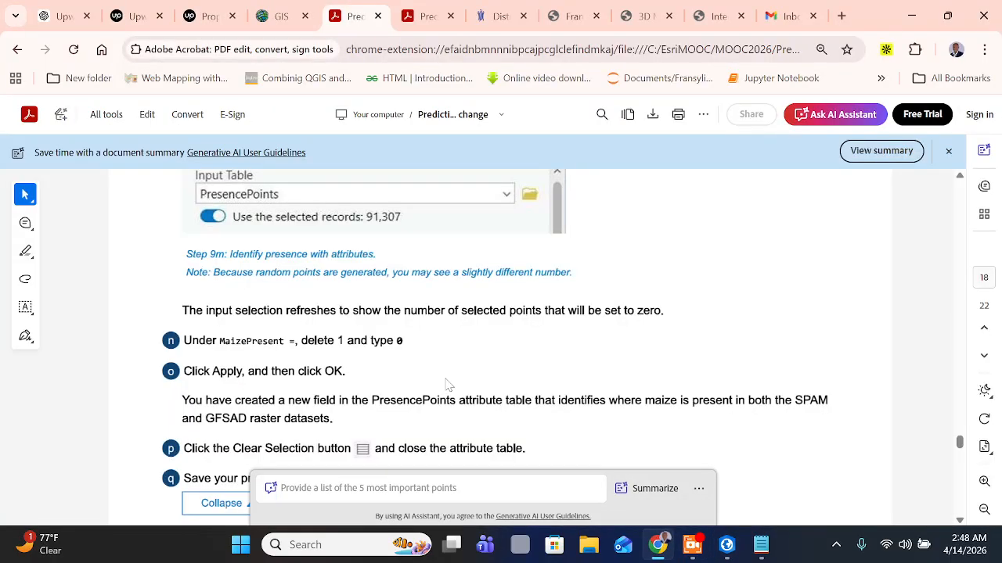
scroll(446, 384, "down", 2)
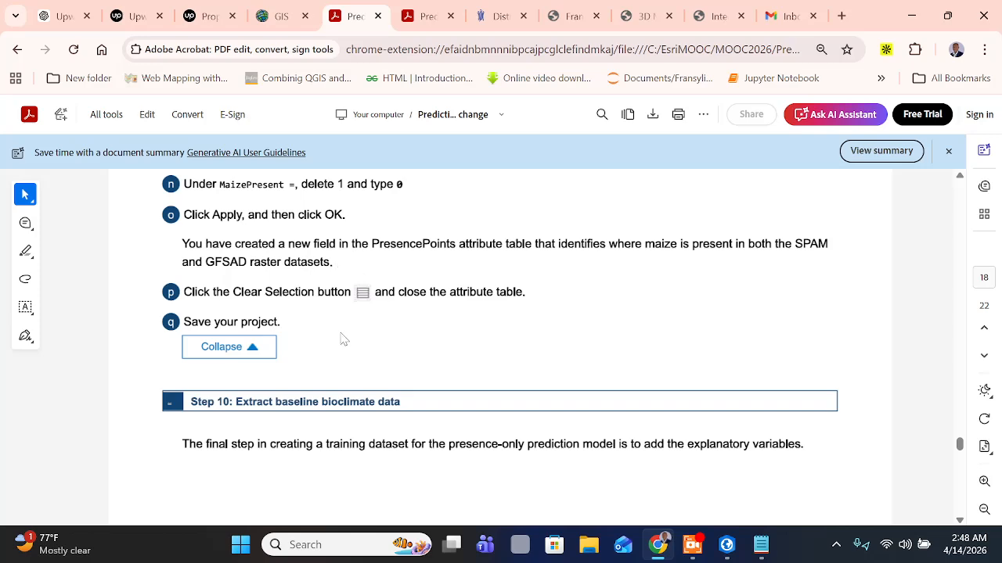
scroll(270, 334, "down", 1)
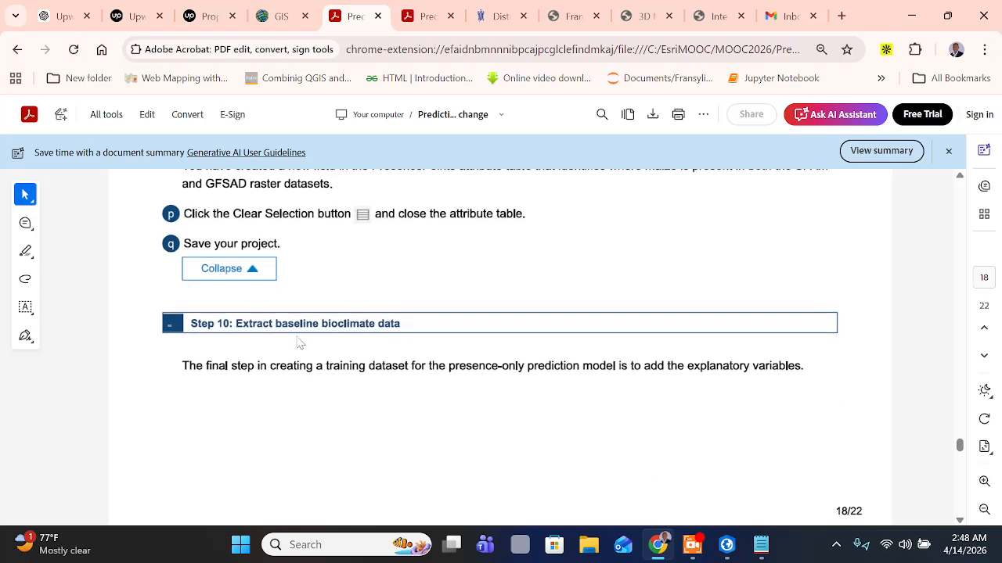
left_click(727, 546)
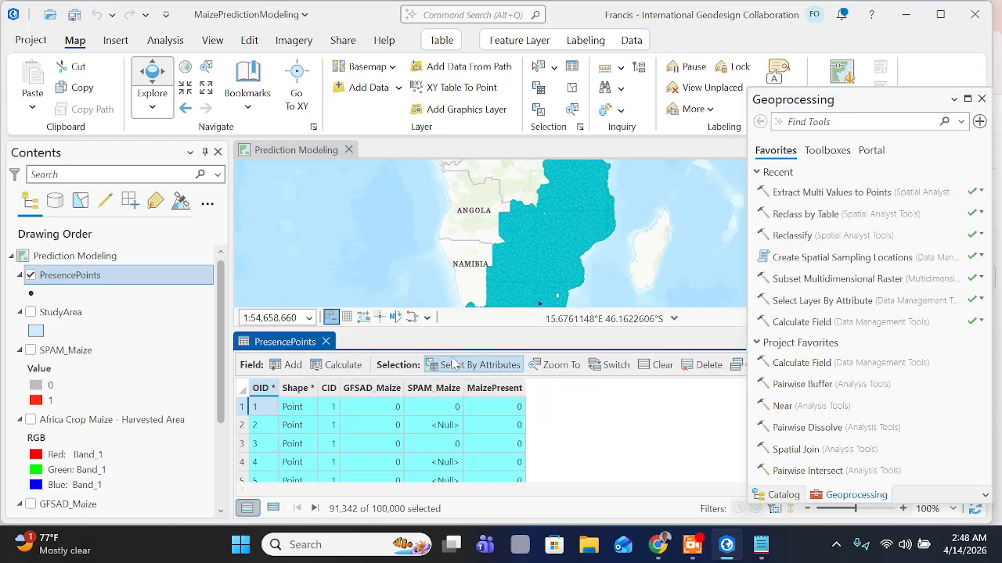
left_click(657, 365)
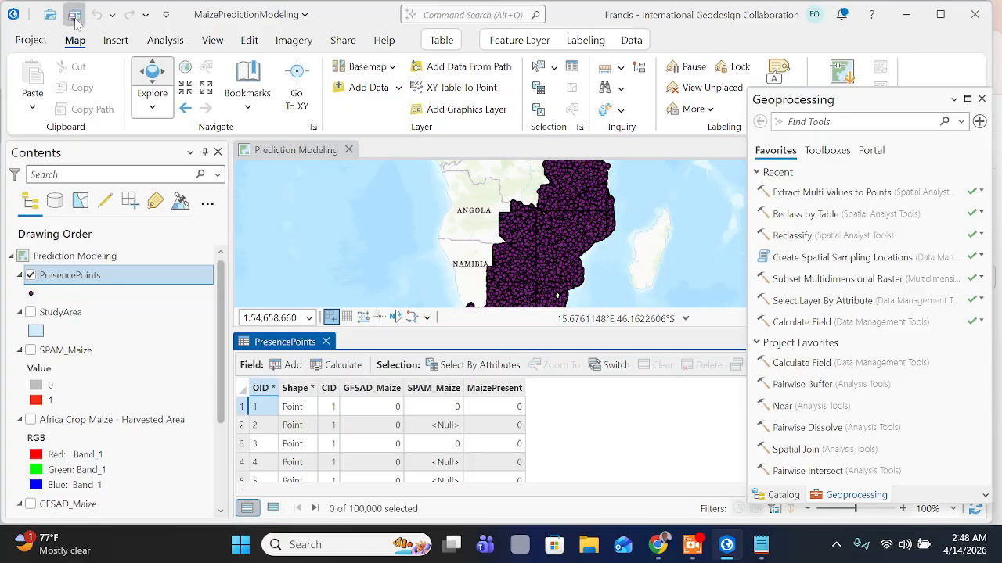
Switch to the exercise PDF in Chrome and study step 10 on extracting baseline bioclimate data, including the workflow diagram and steps 10a to 10h
left_click(657, 547)
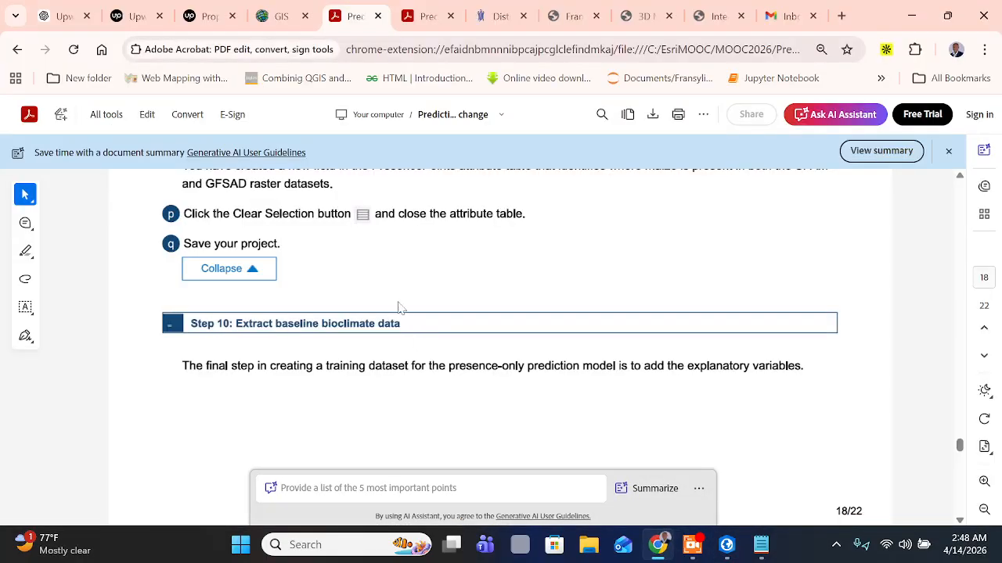
scroll(368, 266, "down", 3)
scroll(336, 282, "up", 2)
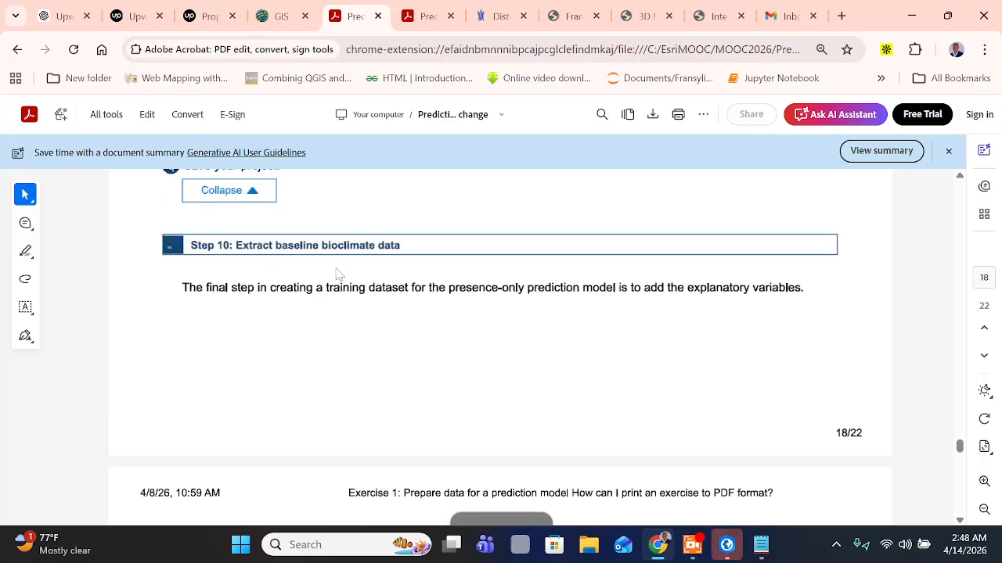
scroll(313, 305, "down", 3)
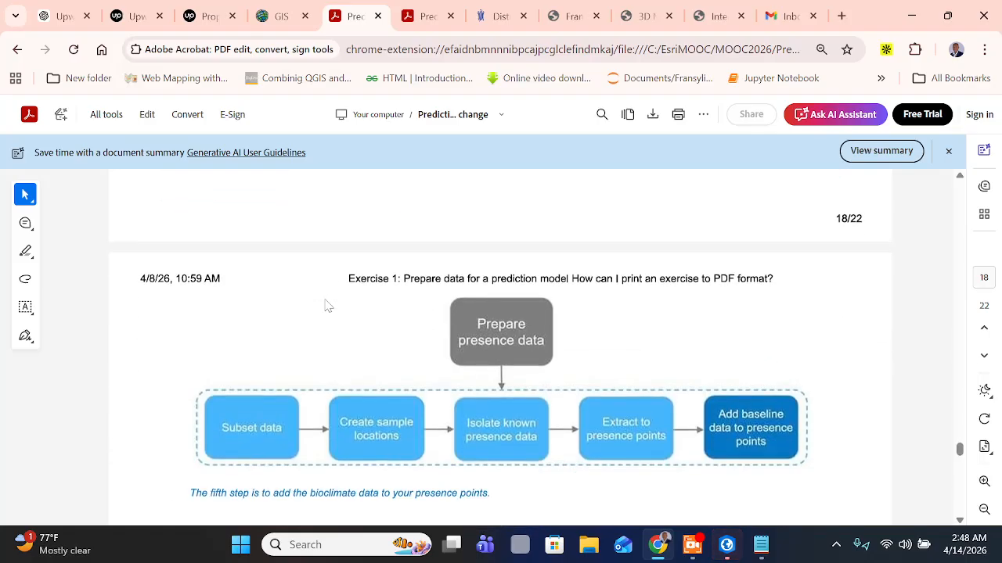
scroll(330, 303, "up", 2)
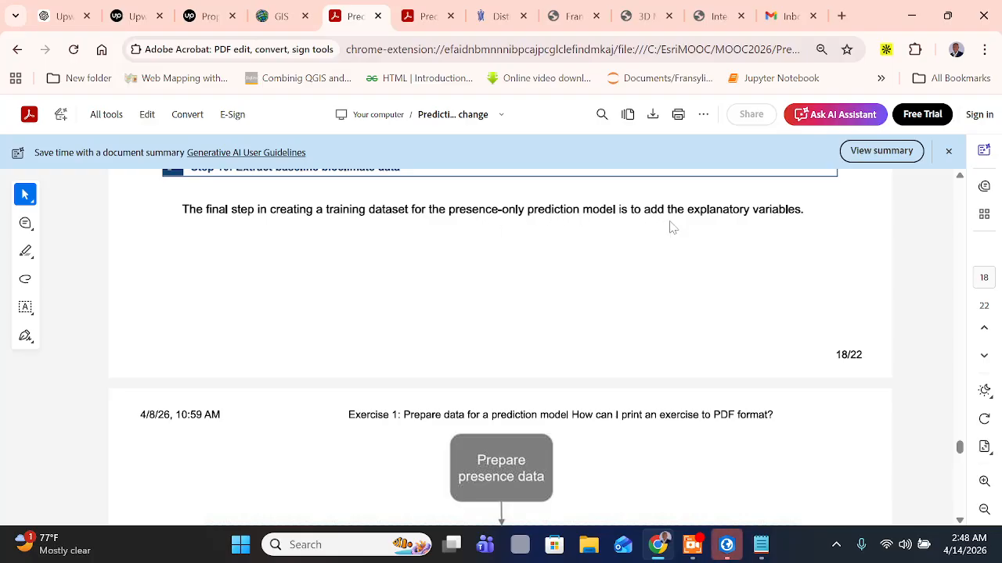
scroll(402, 331, "down", 1)
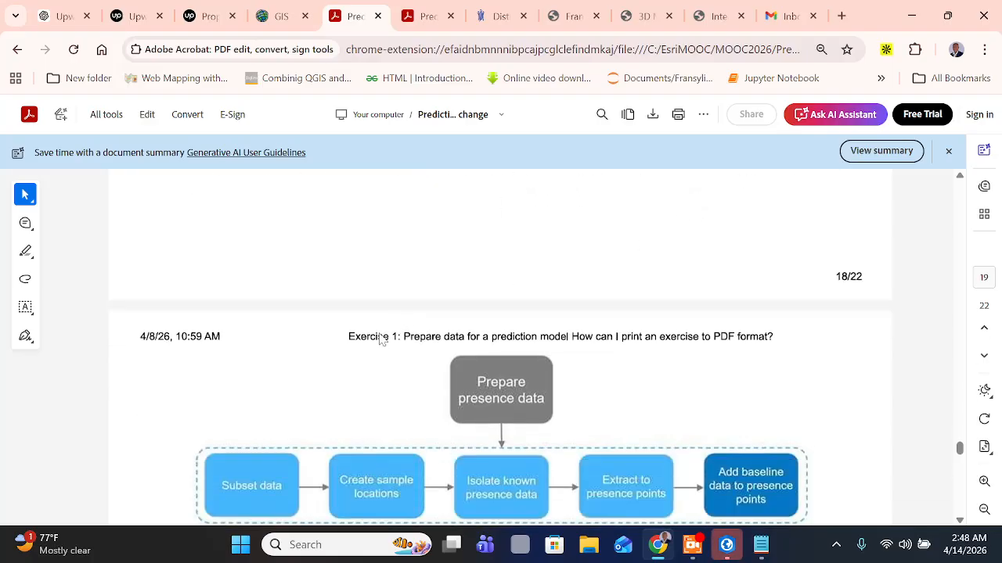
scroll(384, 338, "down", 1)
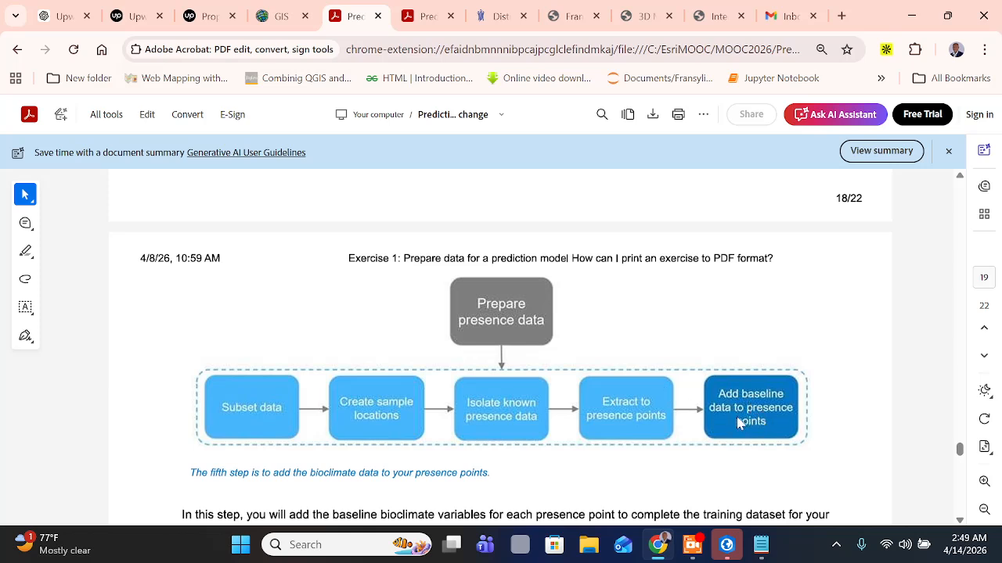
scroll(705, 418, "up", 1)
scroll(571, 373, "down", 4)
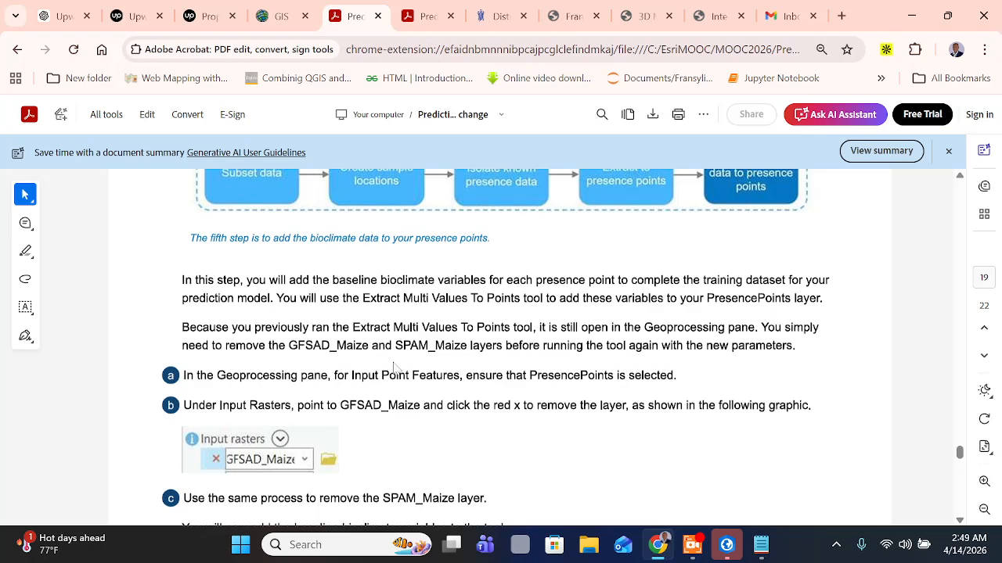
scroll(360, 365, "up", 1)
scroll(352, 348, "down", 1)
scroll(535, 382, "down", 1)
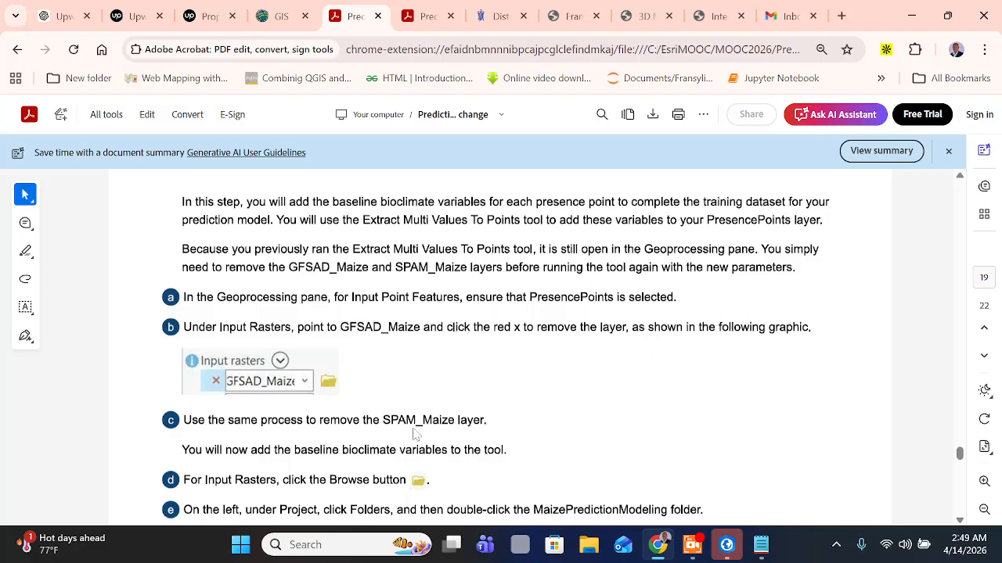
scroll(279, 457, "down", 2)
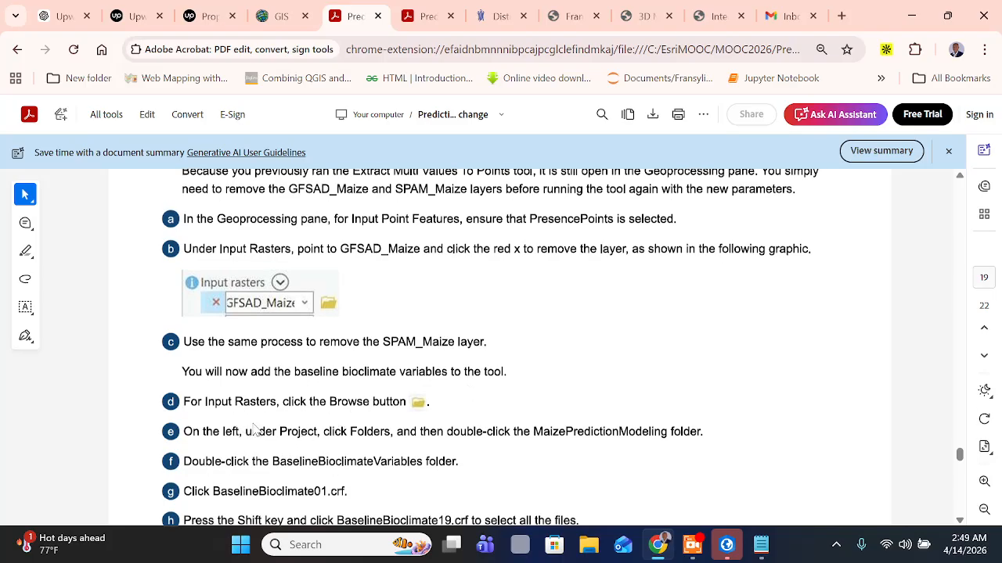
Switch to ArcGIS Pro and open the Extract Multi Values to Points tool with PresencePoints as the input point features
mouse_move(692, 548)
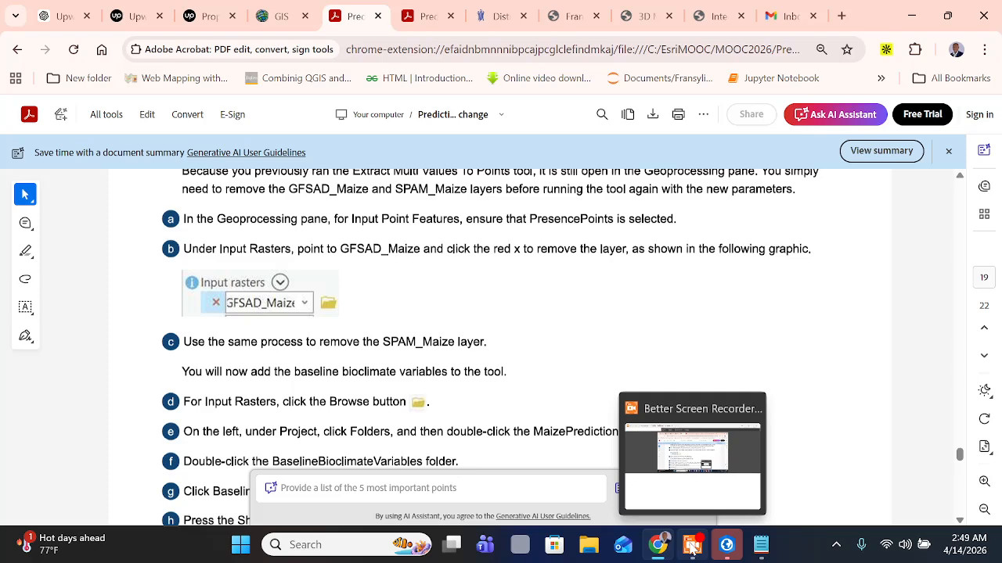
left_click(726, 544)
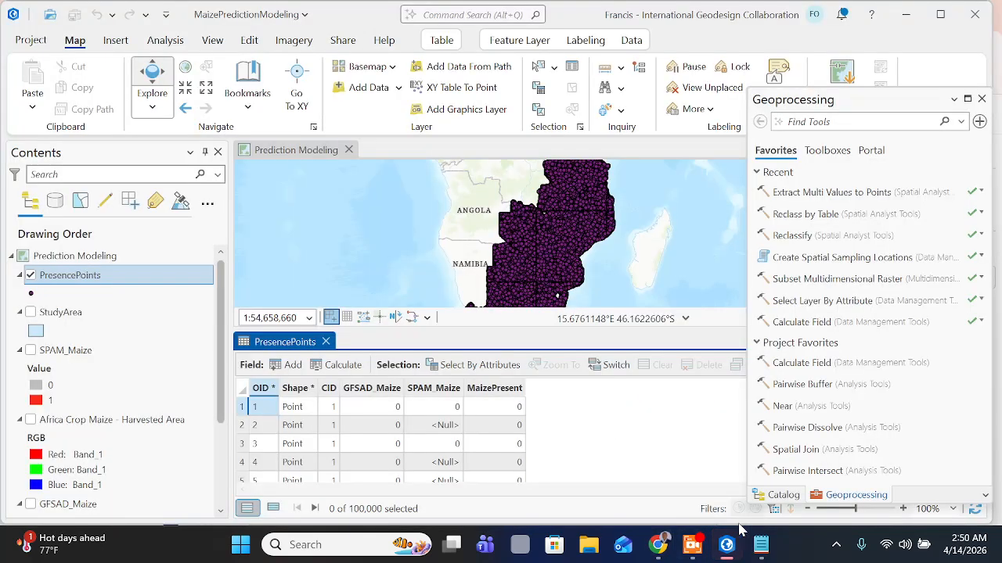
left_click(830, 197)
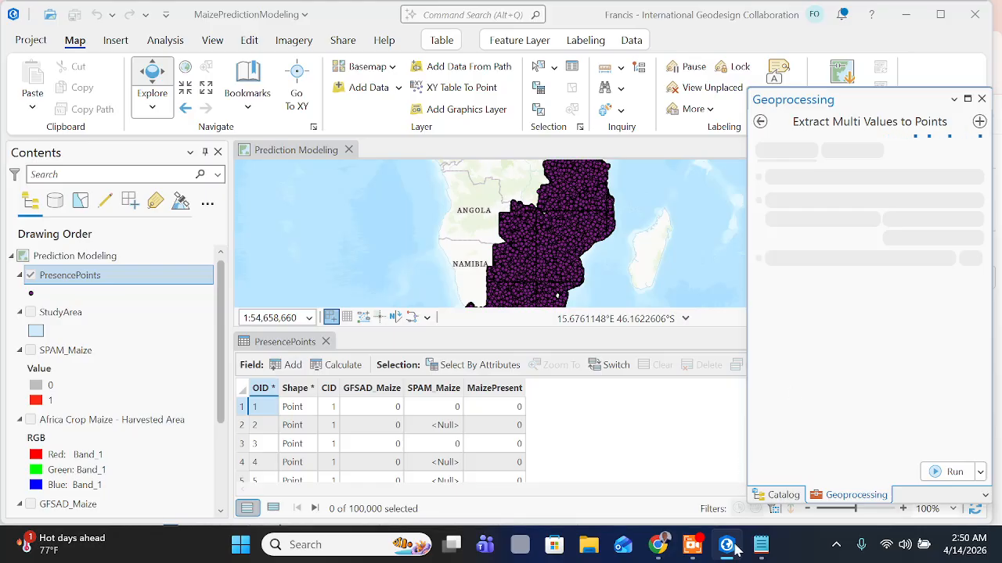
mouse_move(716, 555)
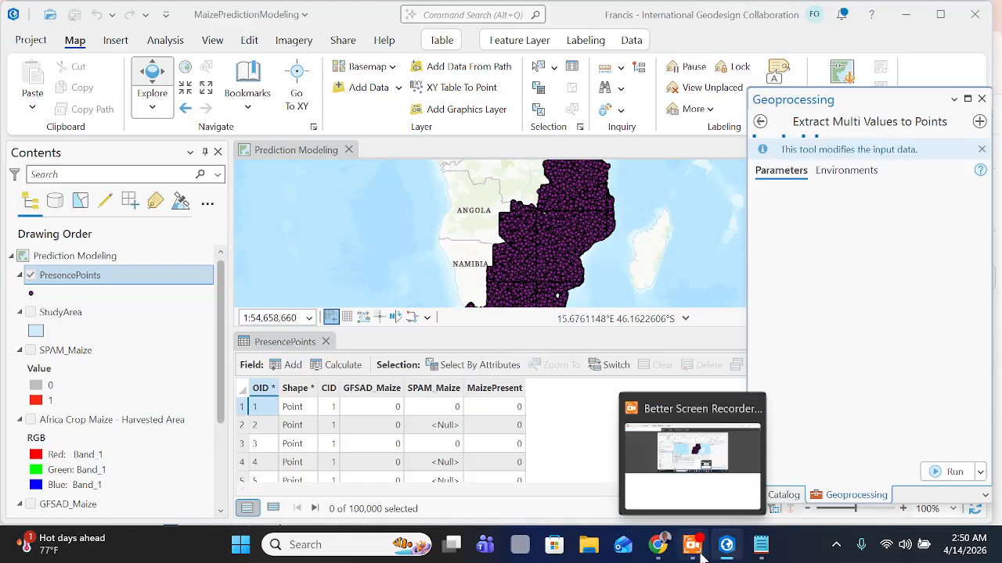
left_click(702, 555)
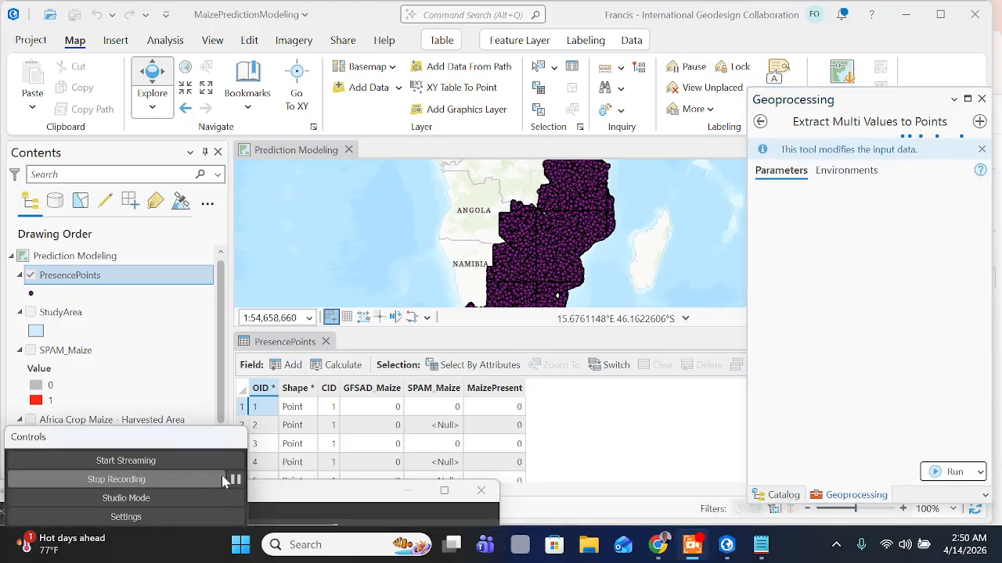
left_click(234, 480)
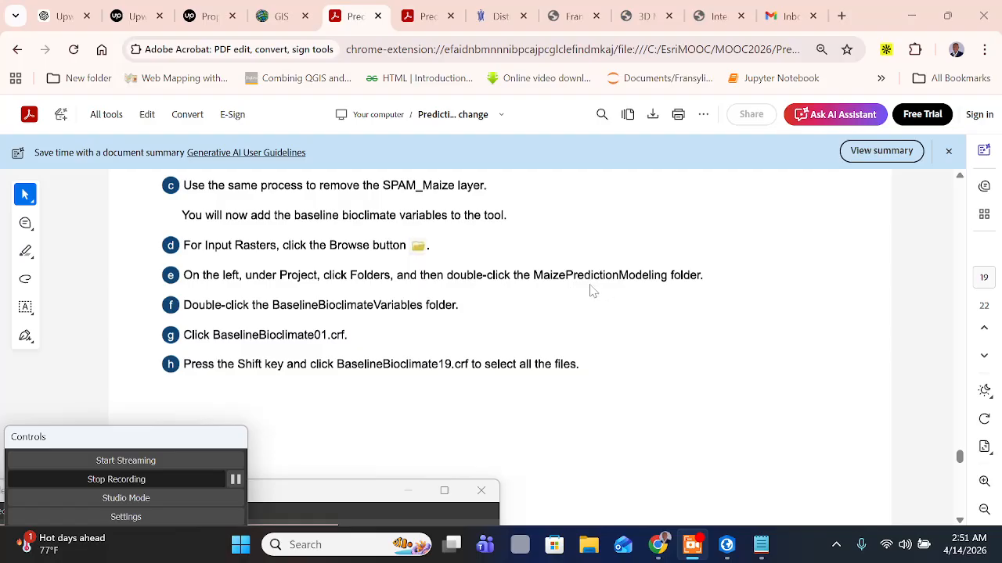
left_click(735, 552)
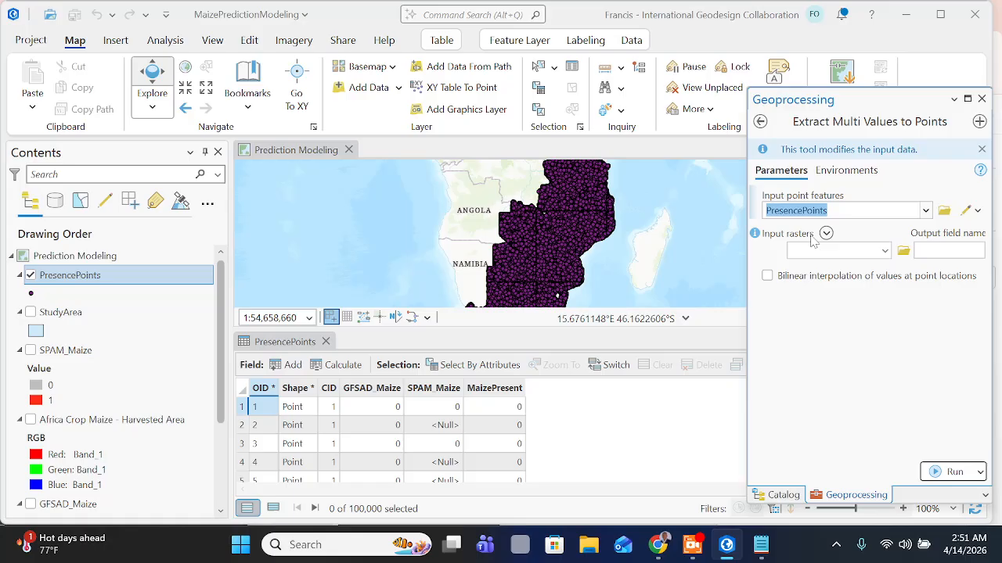
Browse for the input rasters in the project's MaizePredictionModeling folder and open its BaselineBioclimateVariables subfolder
left_click(903, 252)
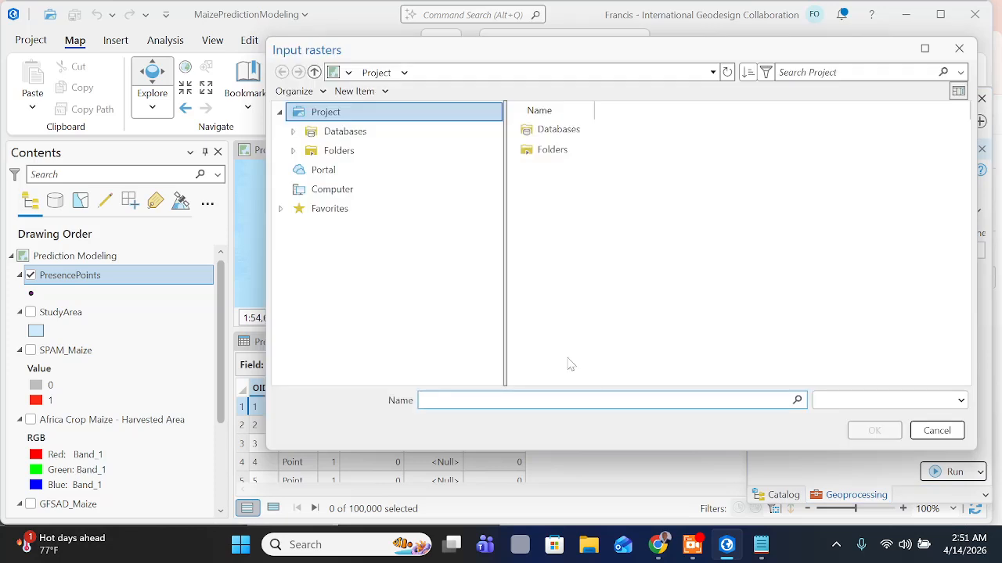
left_click(345, 150)
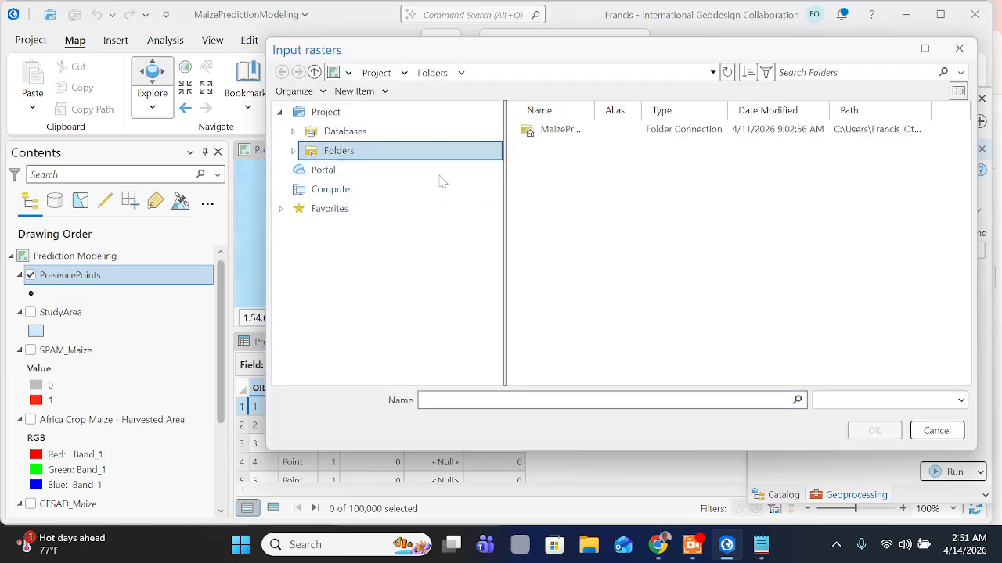
left_click(554, 135)
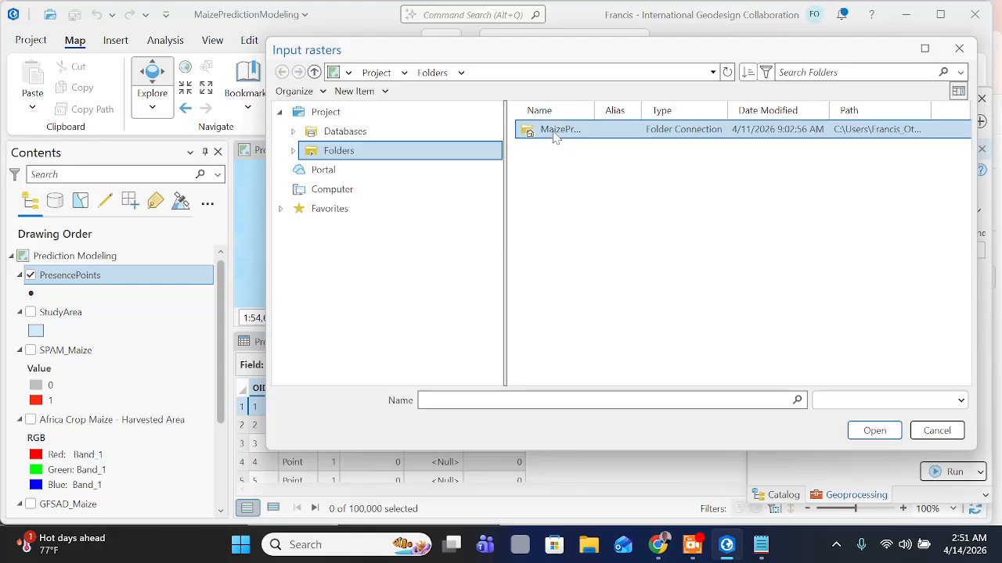
double_click(552, 133)
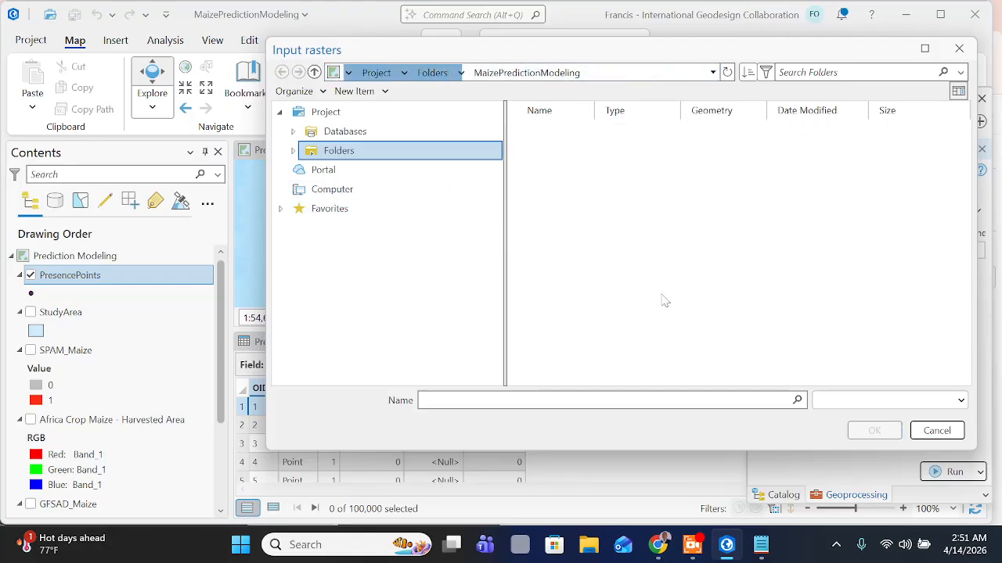
left_click(692, 545)
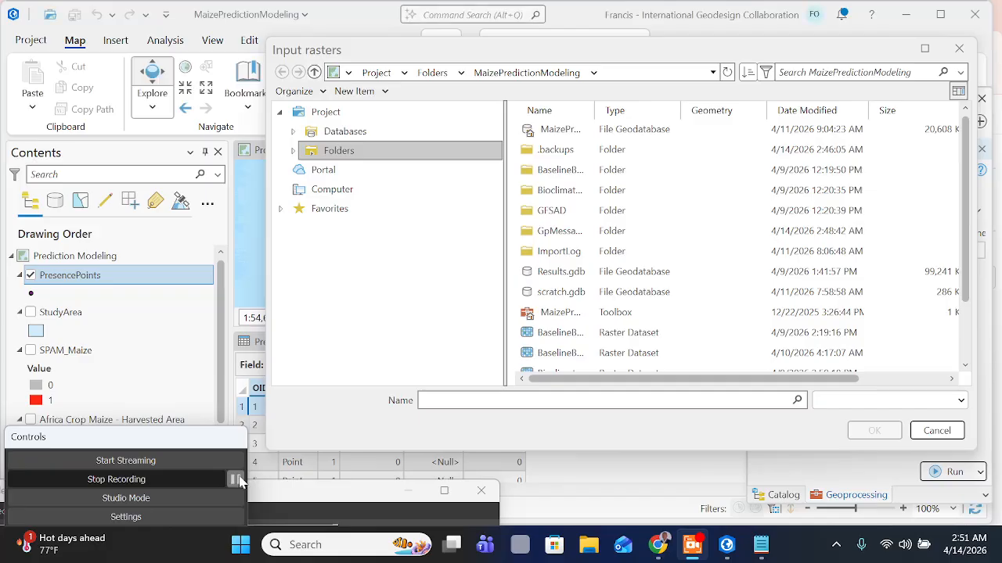
double_click(569, 179)
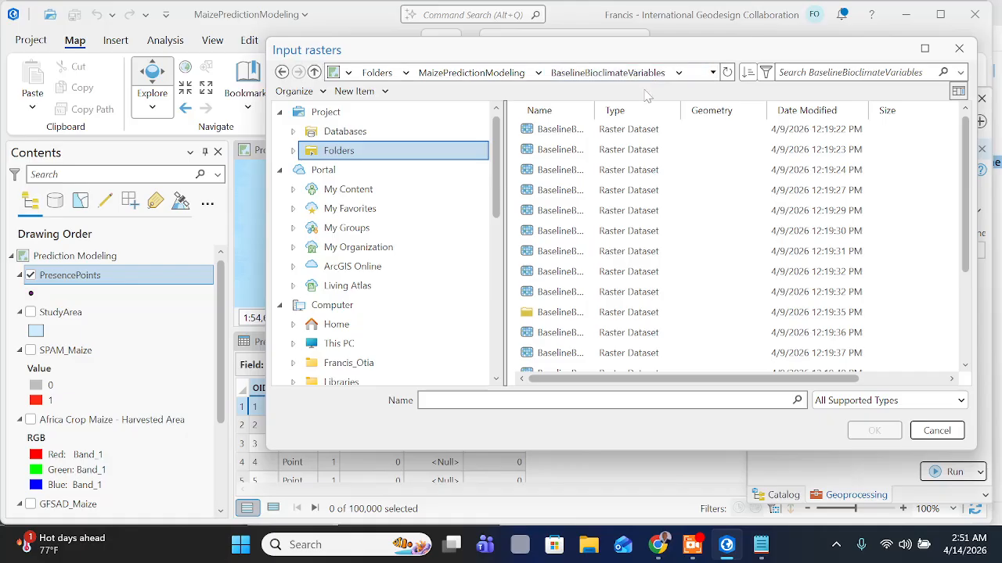
Check steps 10g and 10h and the raster selection graphic in the exercise PDF in Chrome, and return to ArcGIS Pro
left_click(671, 552)
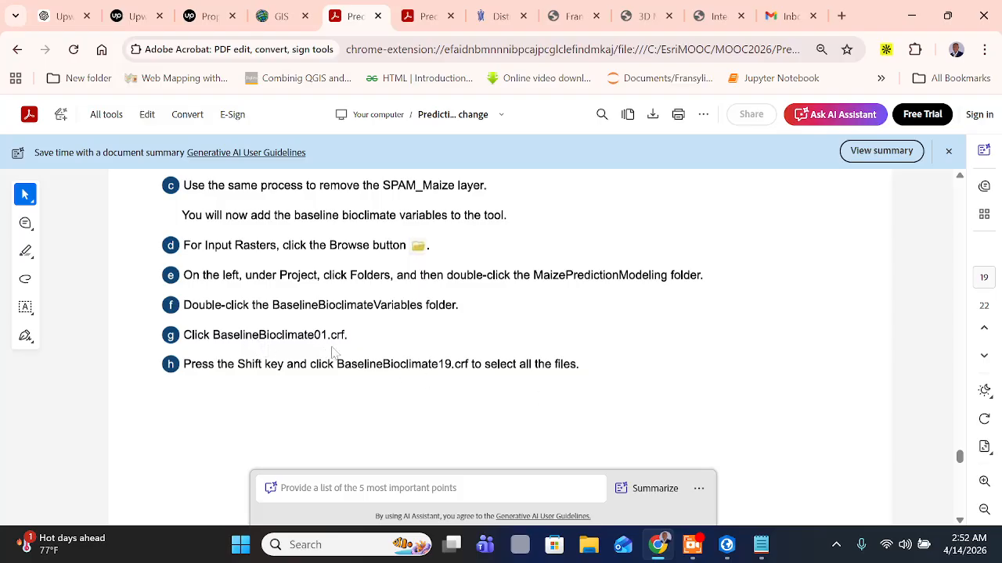
scroll(341, 350, "down", 1)
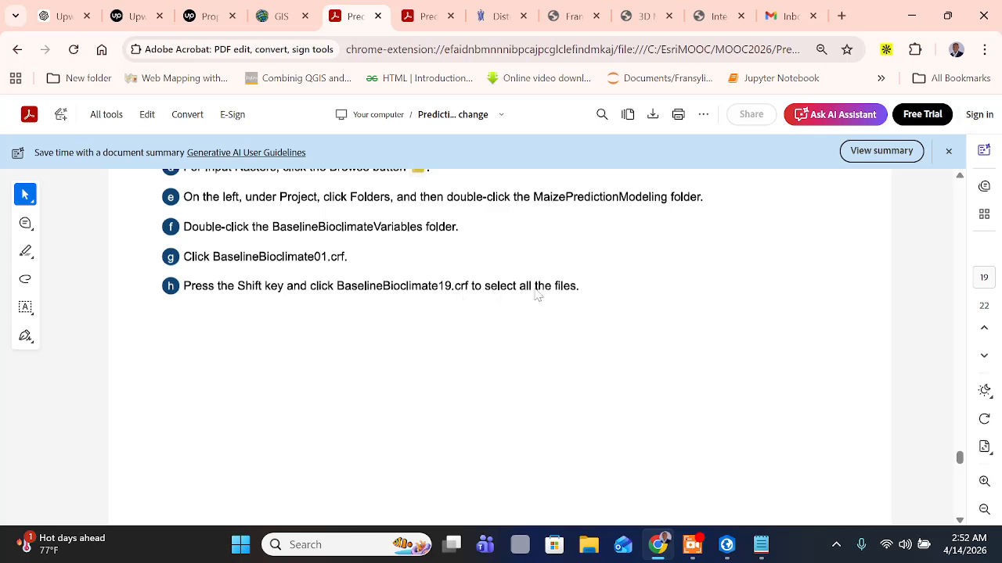
scroll(537, 294, "down", 1)
scroll(447, 300, "down", 3)
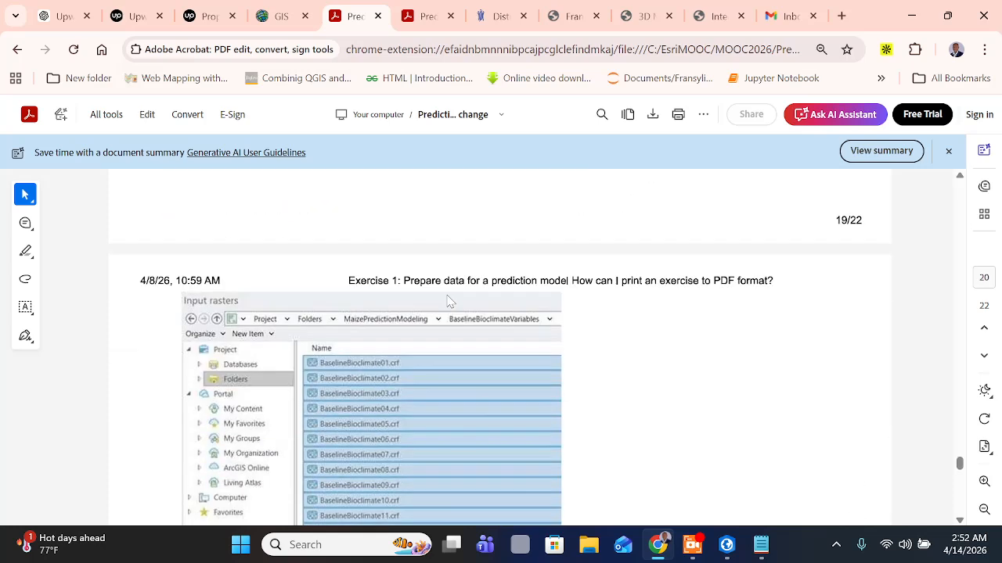
scroll(449, 301, "down", 3)
scroll(409, 298, "up", 2)
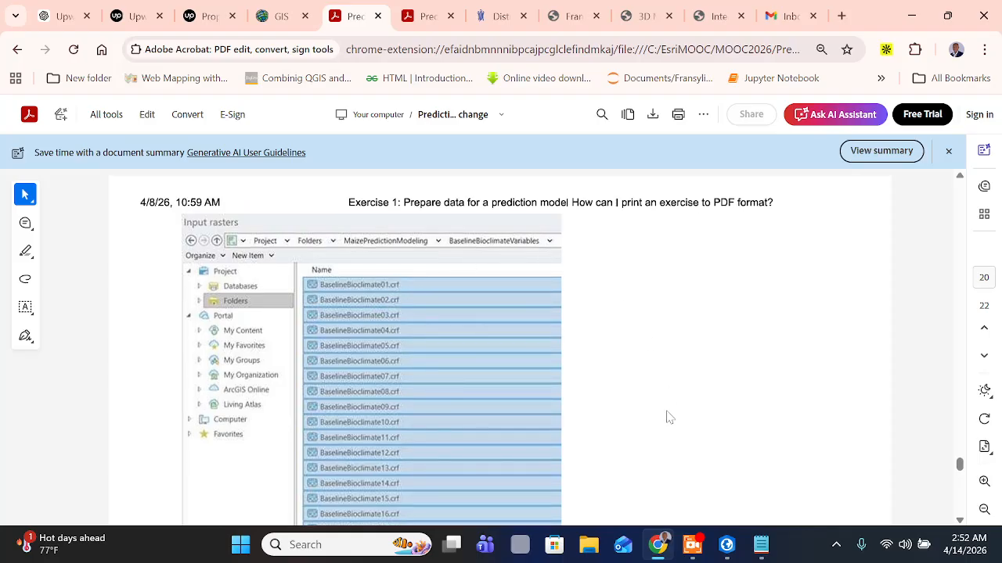
left_click(727, 546)
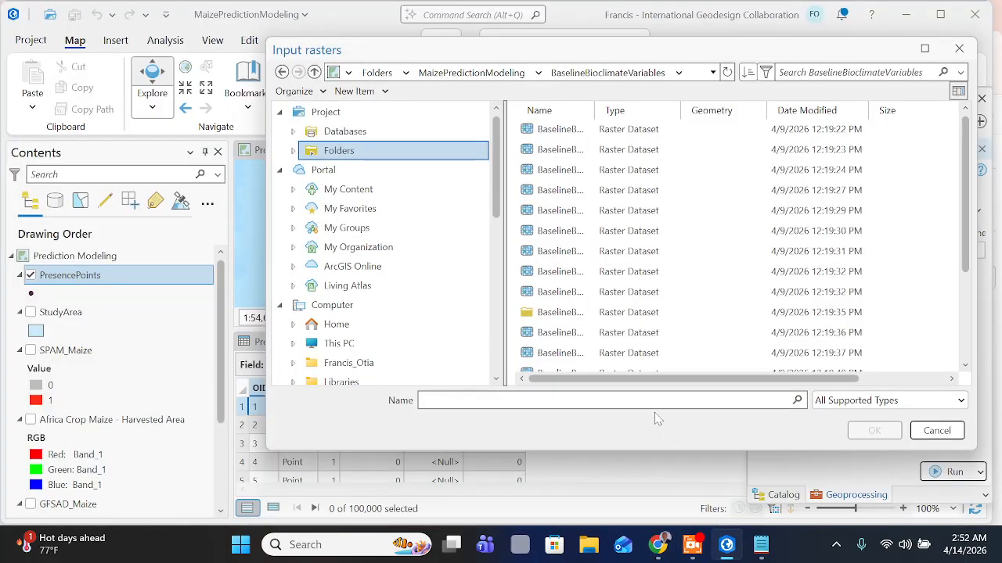
left_click(572, 315)
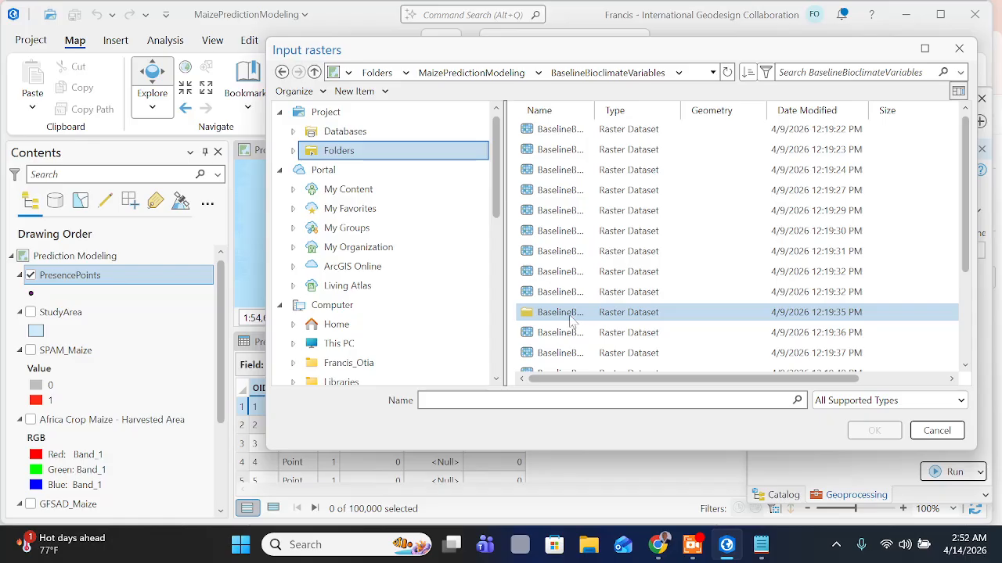
left_click(572, 300, "ctrl")
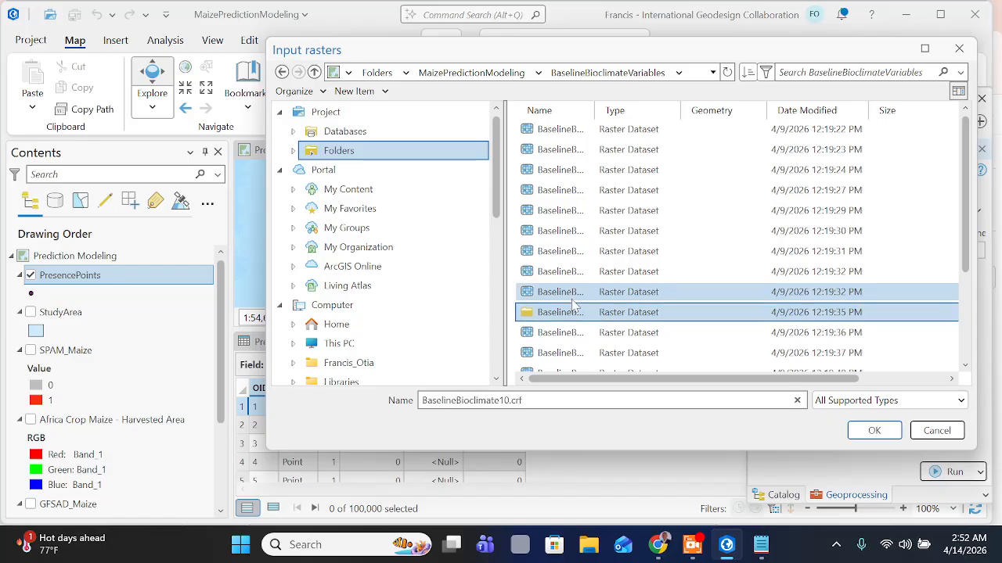
left_click(573, 129)
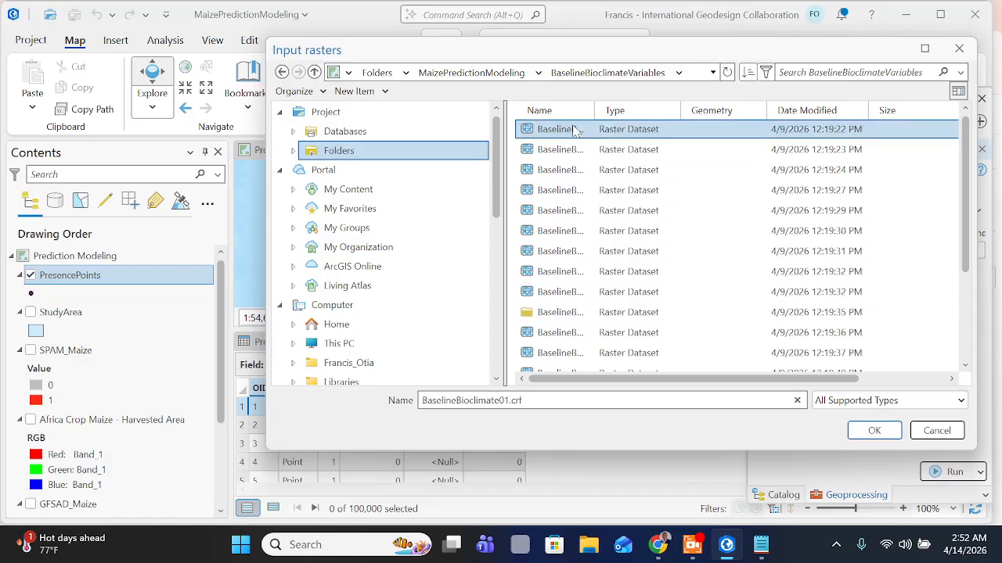
double_click(550, 312)
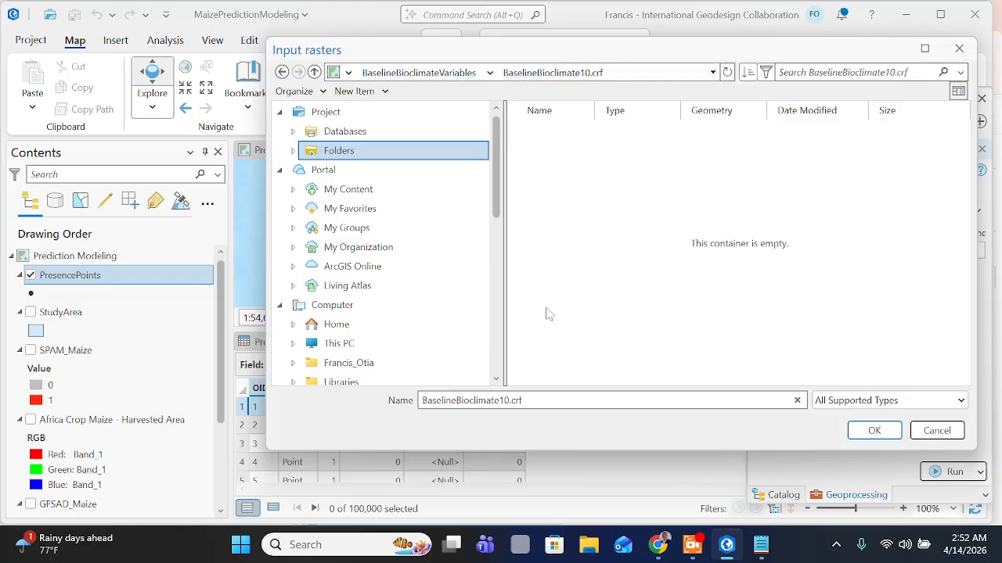
left_click(426, 72)
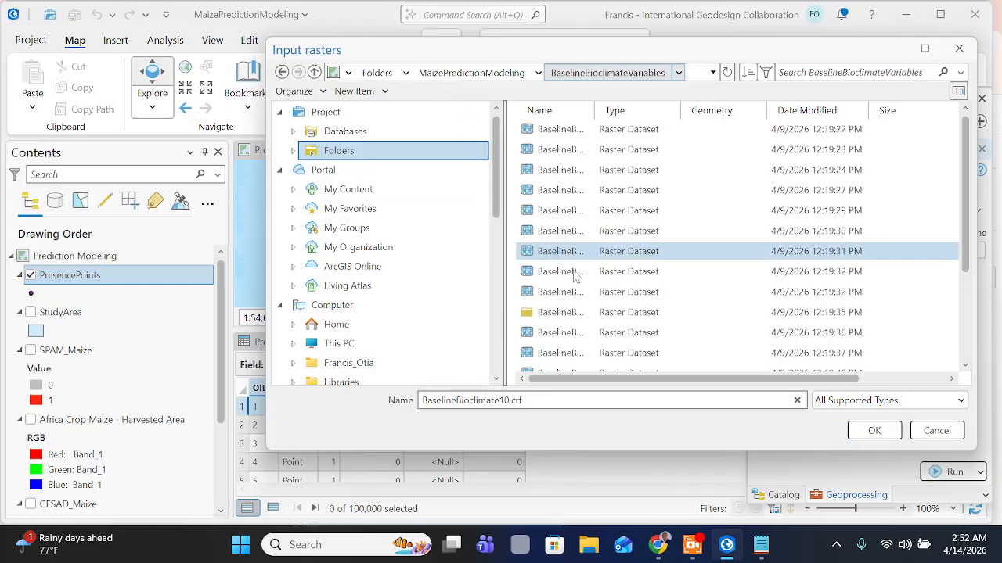
Select all entries from BaselineBioclimate01.crf to BaselineBioclimate19.crf in the BaselineBioclimateVariables folder
left_click(583, 133)
scroll(599, 235, "down", 3)
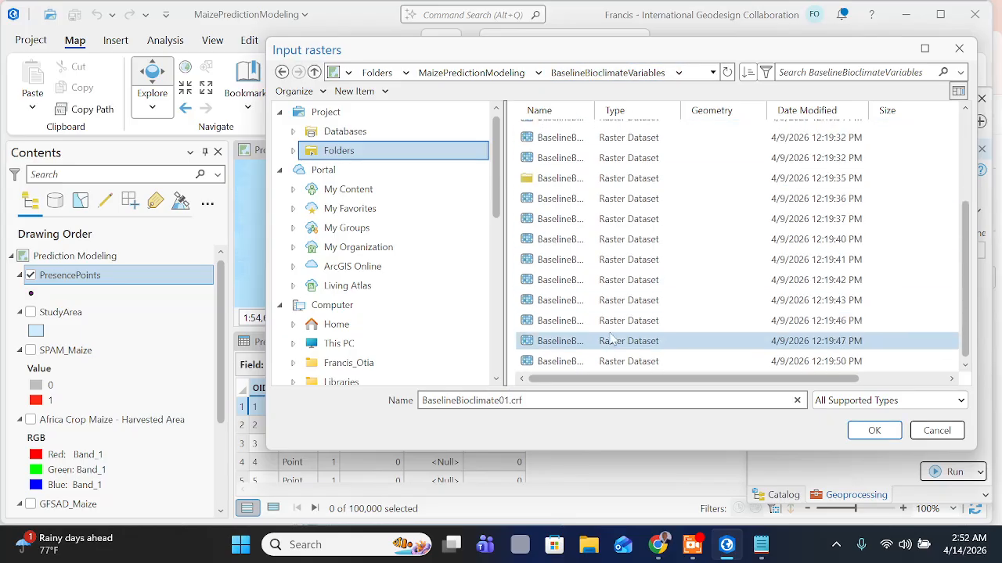
left_click(612, 361, "shift")
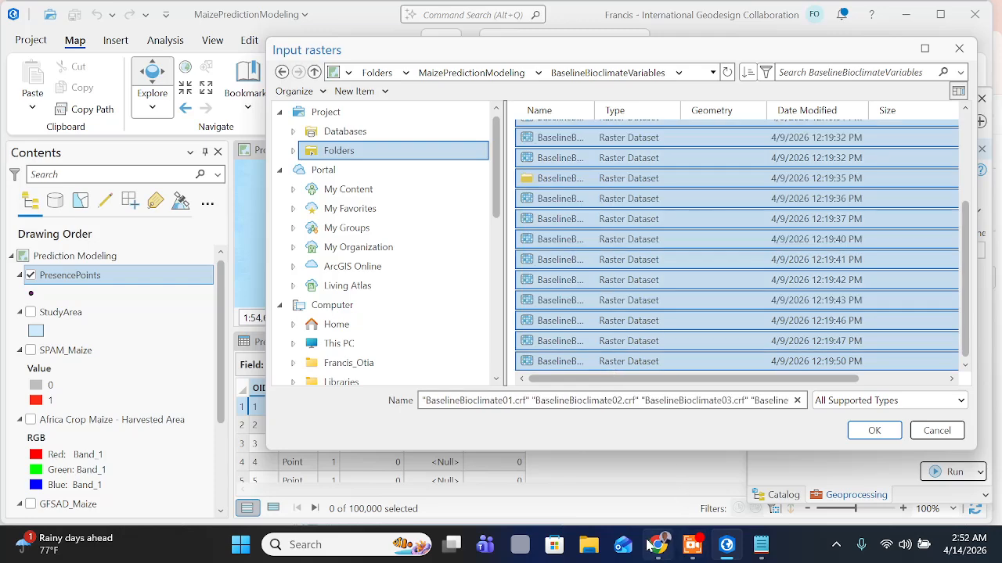
Compare the selection with the step 10h graphic in the exercise PDF, and in ArcGIS Pro remove BaselineBioclimate10.crf from the selected rasters
mouse_move(652, 543)
left_click(611, 470)
scroll(472, 302, "down", 3)
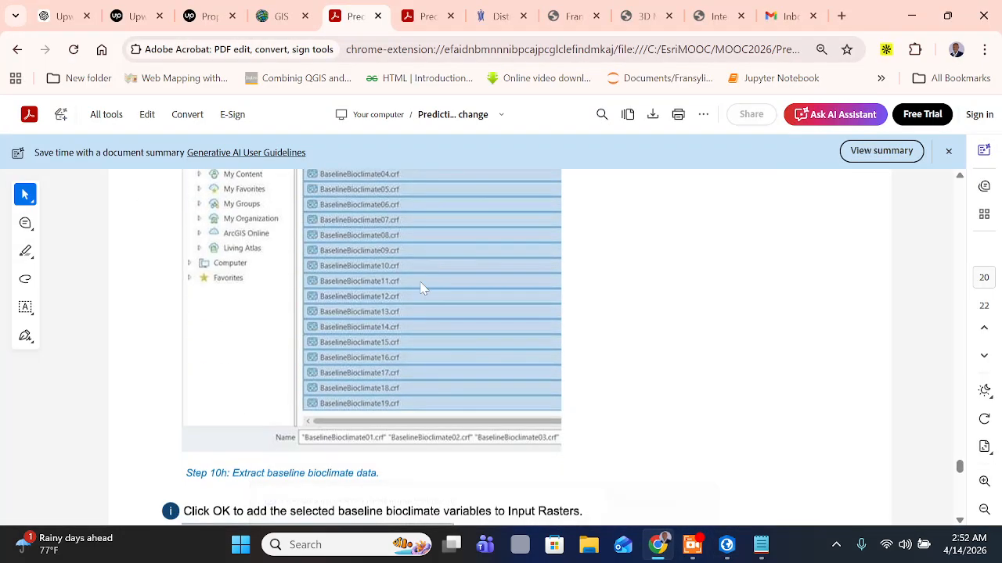
scroll(393, 344, "up", 1)
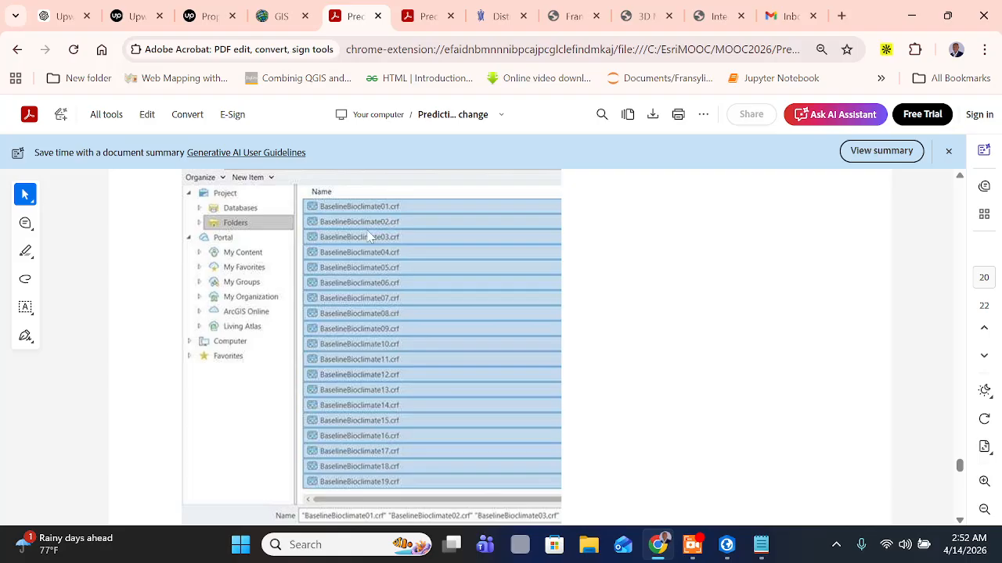
left_click(728, 548)
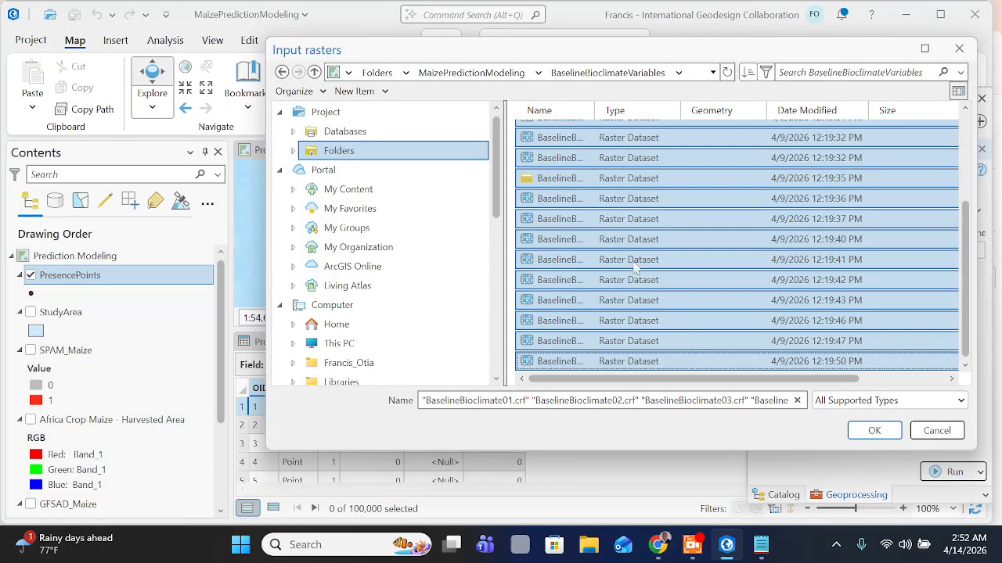
left_click(604, 180, "ctrl")
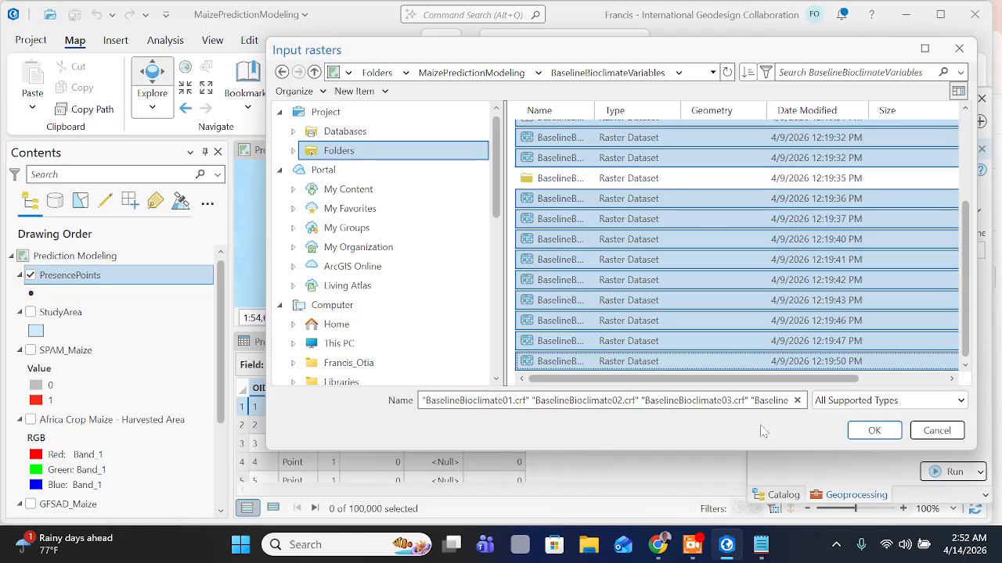
Read step 10i in the exercise PDF, and in ArcGIS Pro add the selected baseline bioclimate rasters to the tool's input rasters
left_click(657, 548)
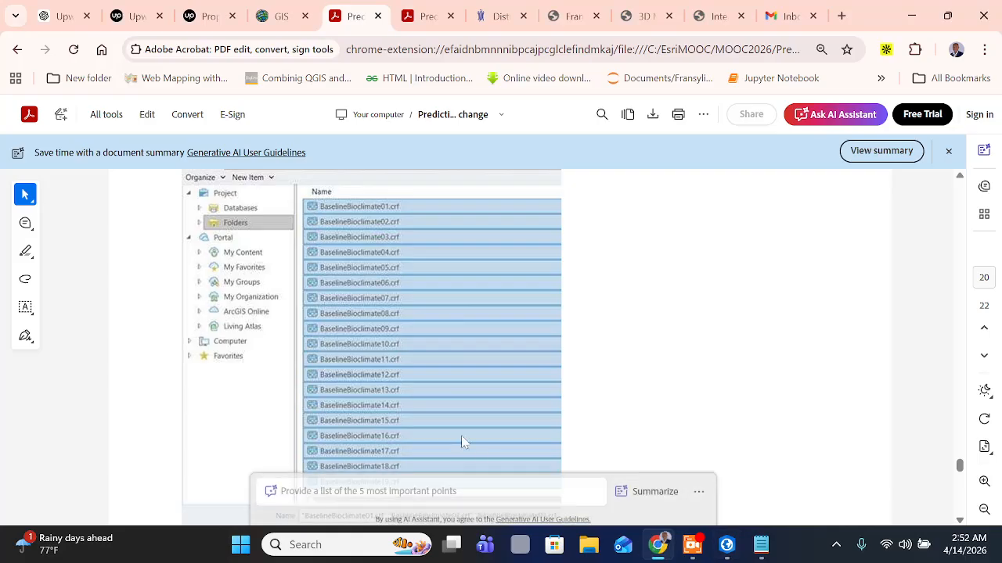
scroll(453, 356, "down", 2)
scroll(341, 397, "down", 1)
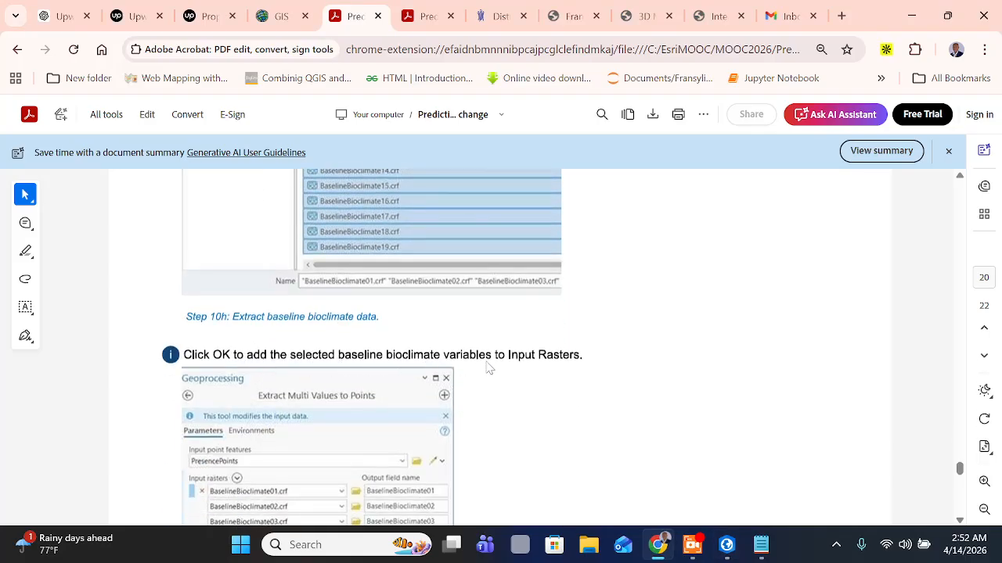
scroll(516, 360, "down", 1)
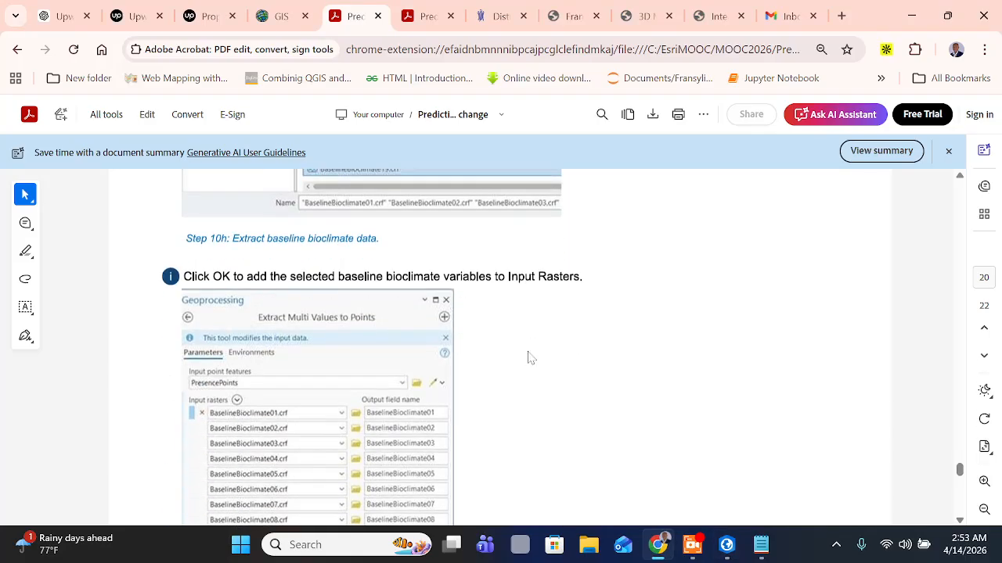
left_click(726, 545)
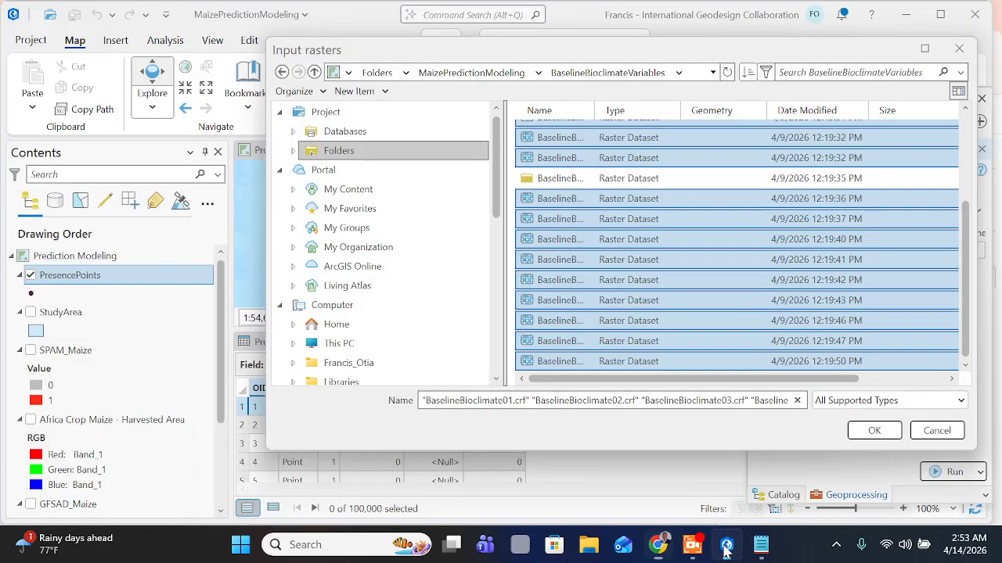
left_click(872, 431)
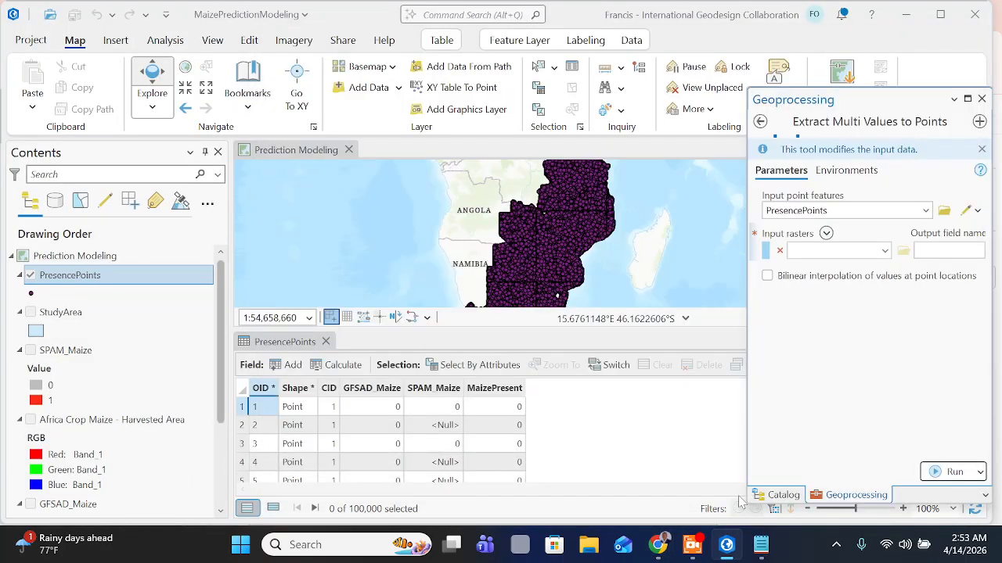
Switch to the exercise PDF in Chrome and check steps 10j and 10k on running the tool and opening the attribute table
left_click(658, 544)
scroll(518, 324, "down", 1)
scroll(513, 327, "down", 7)
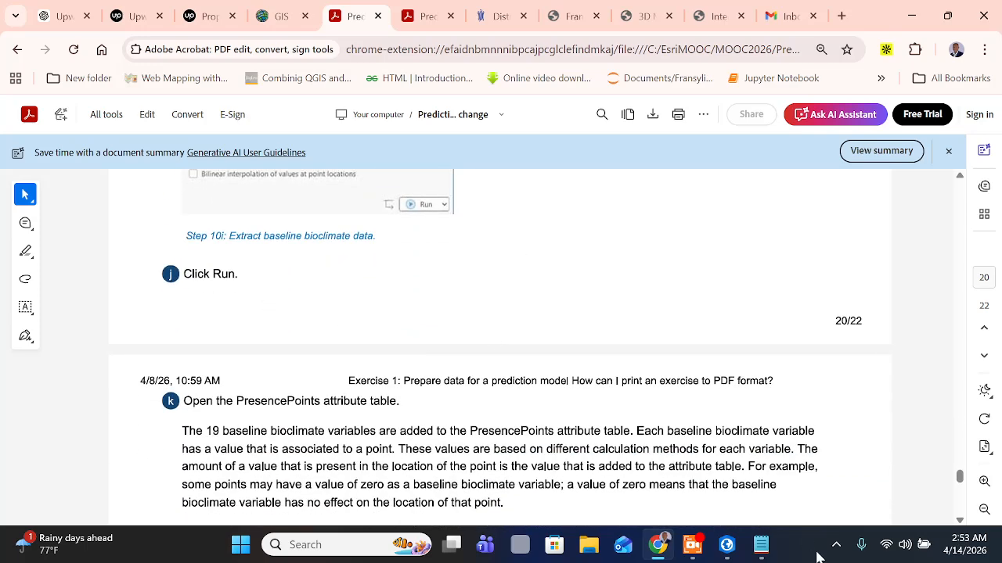
Switch to ArcGIS Pro, review the listed baseline bioclimate input rasters, and run Extract Multi Values to Points on PresencePoints
left_click(727, 545)
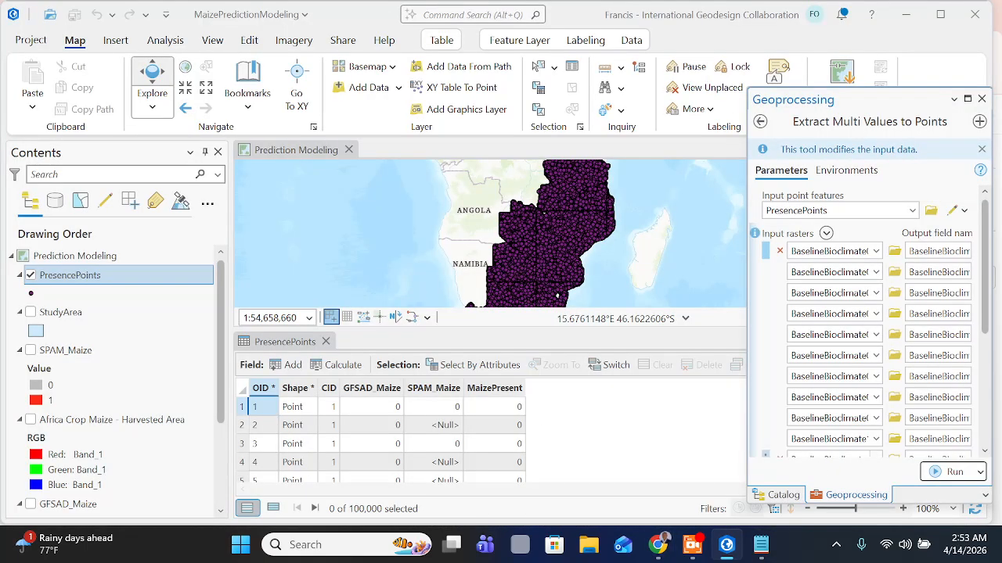
scroll(859, 464, "down", 3)
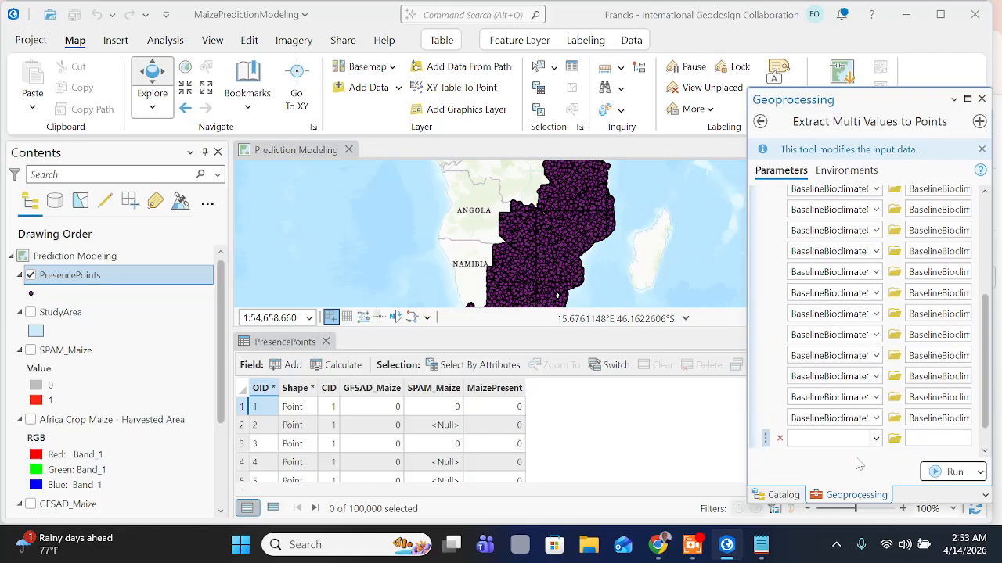
scroll(843, 290, "up", 5)
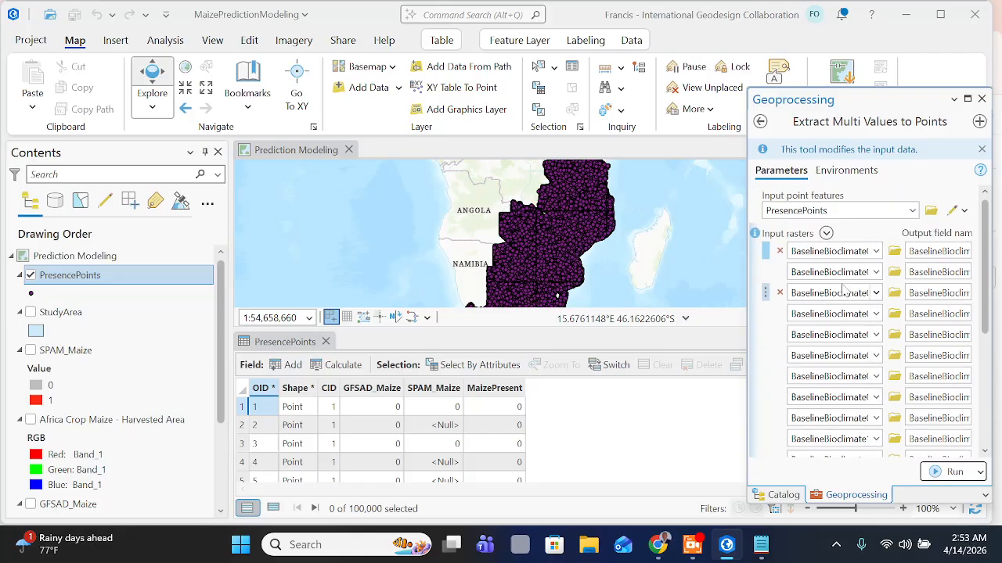
mouse_move(719, 552)
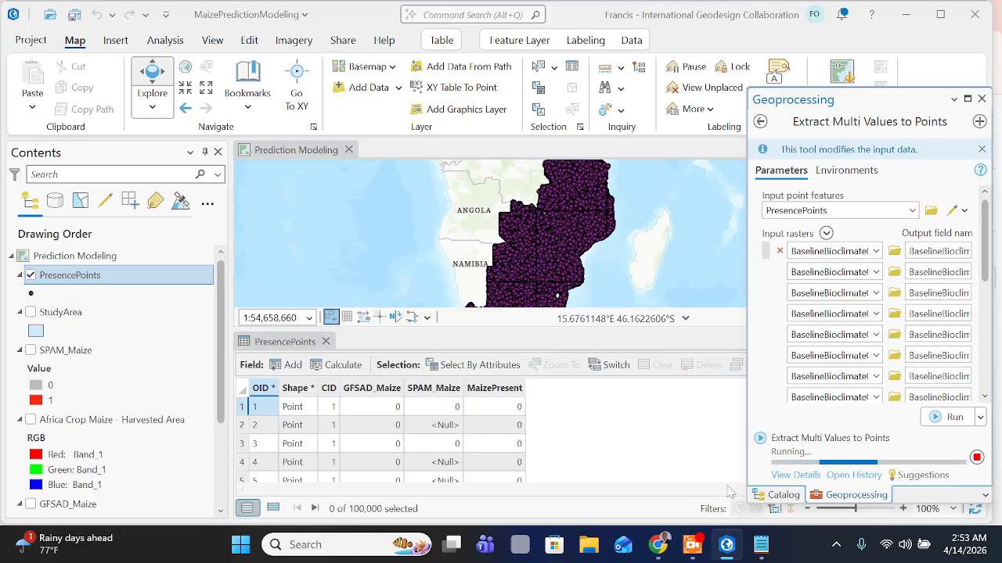
left_click(700, 549)
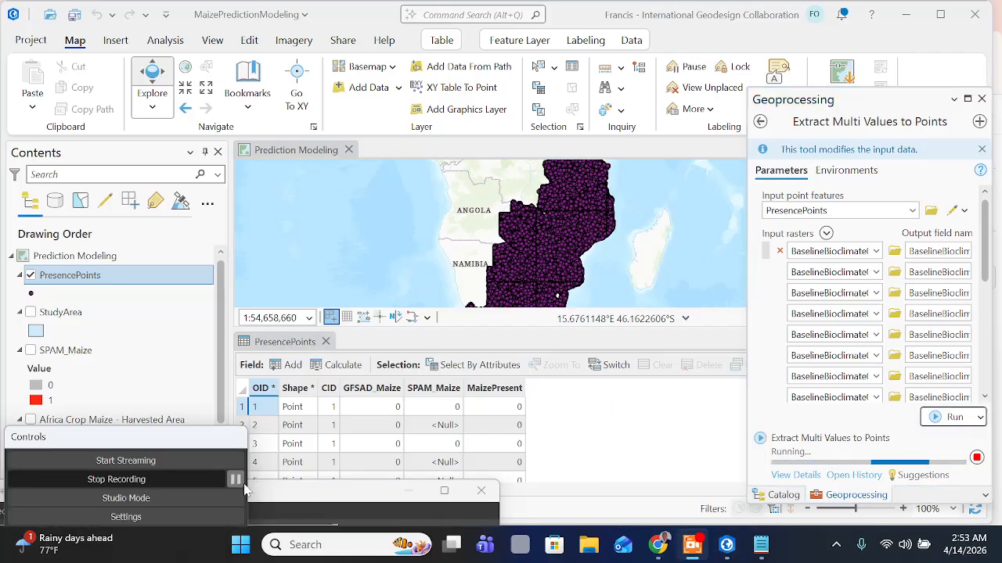
left_click(236, 479)
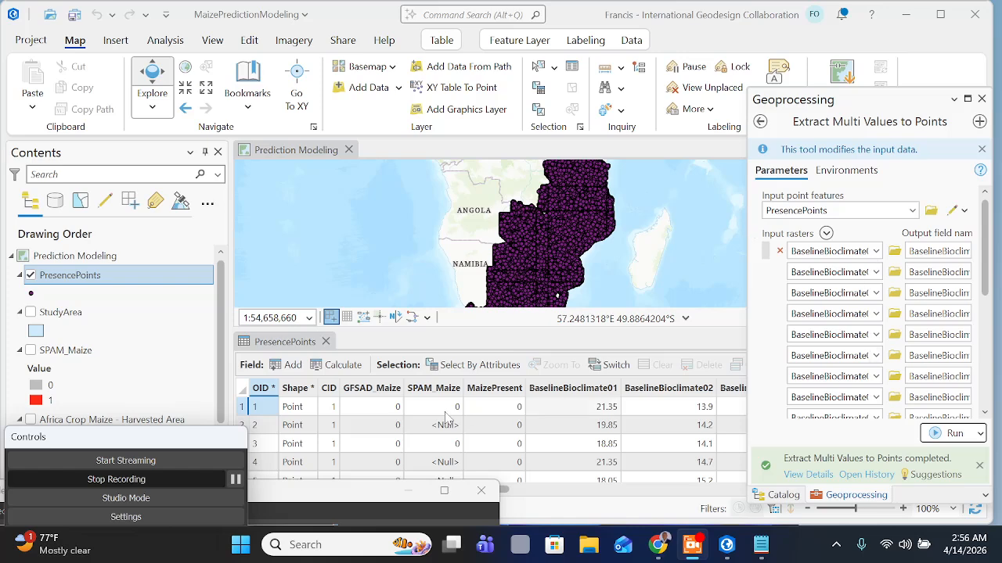
Enlarge the PresencePoints attribute table, examine the added BaselineBioclimate fields across its columns, and close the table
left_click(296, 347)
left_click_drag(296, 346, 360, 319)
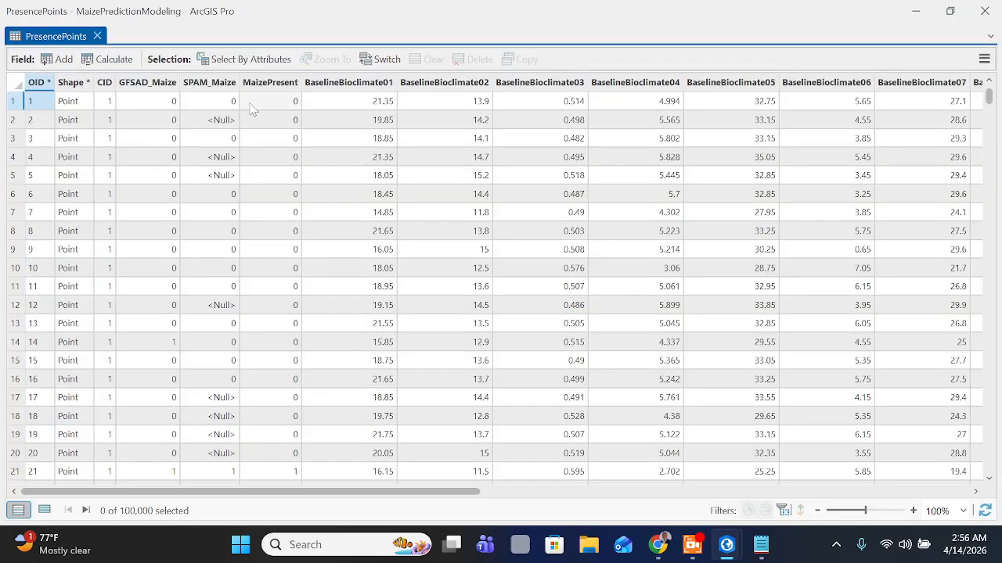
left_click_drag(260, 495, 289, 501)
left_click_drag(293, 502, 947, 376)
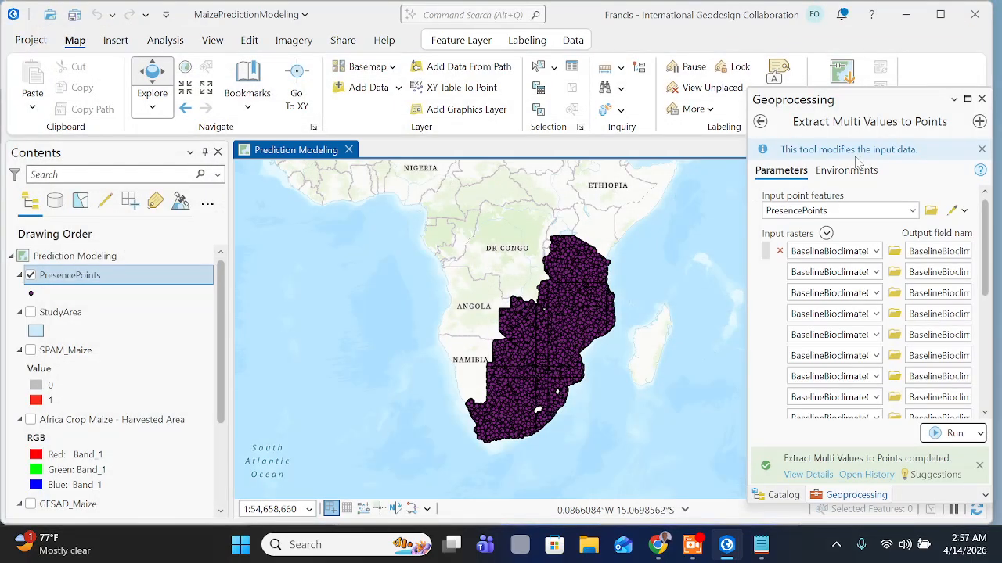
Switch to the Exercise 1 PDF in Chrome and read steps 10k to 10n on the attribute table, saving the project, and finishing
left_click(656, 552)
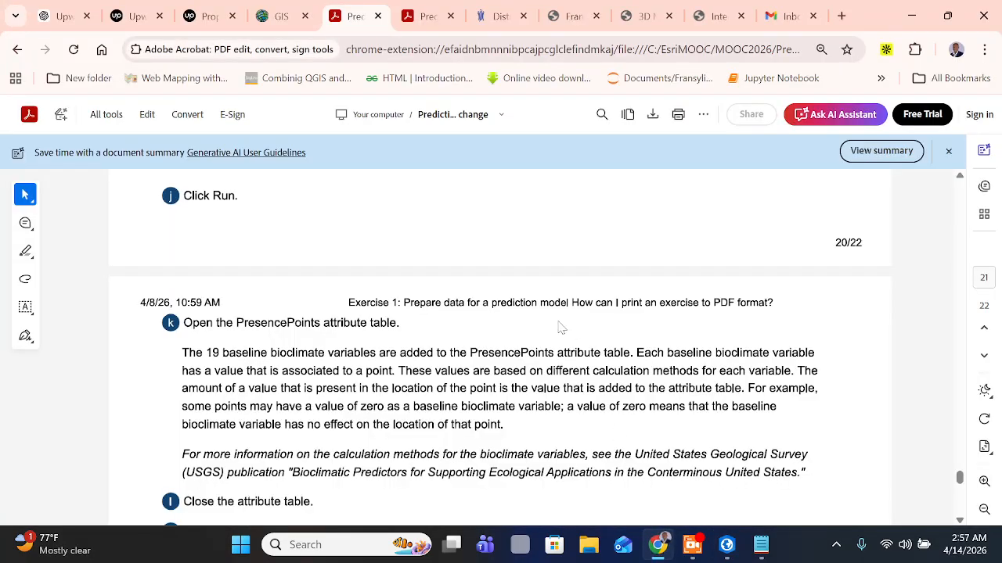
scroll(223, 356, "up", 1)
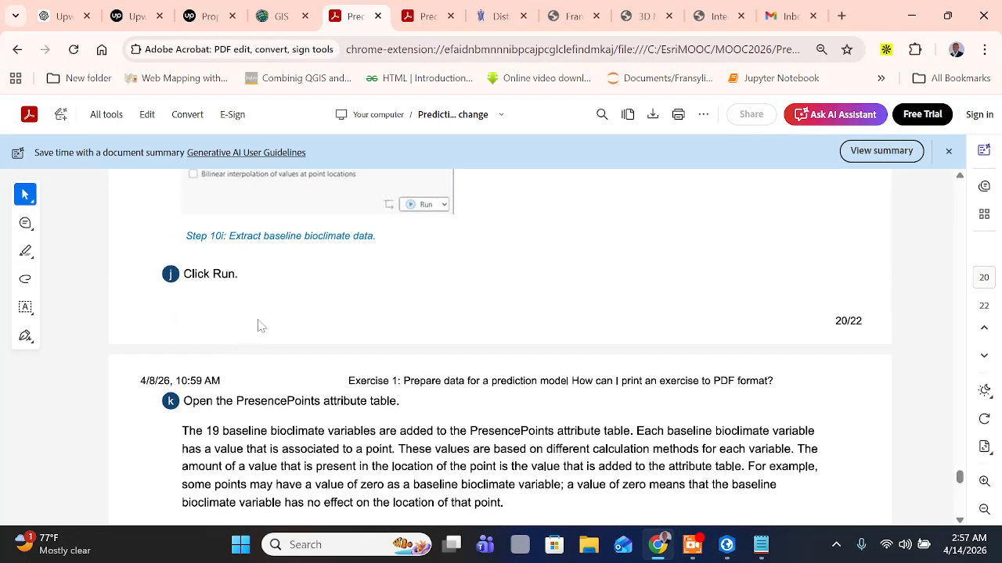
scroll(262, 324, "down", 2)
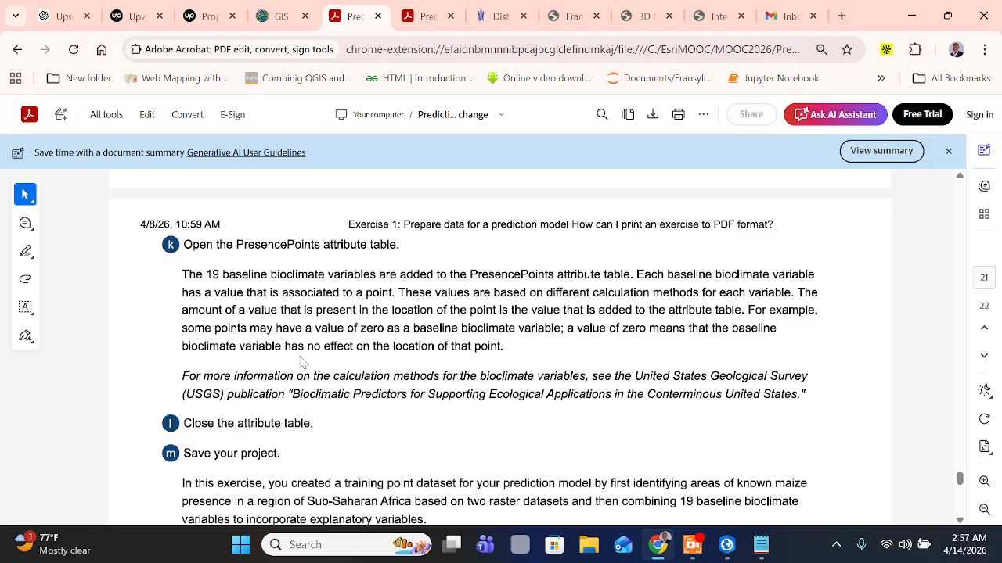
scroll(293, 325, "down", 1)
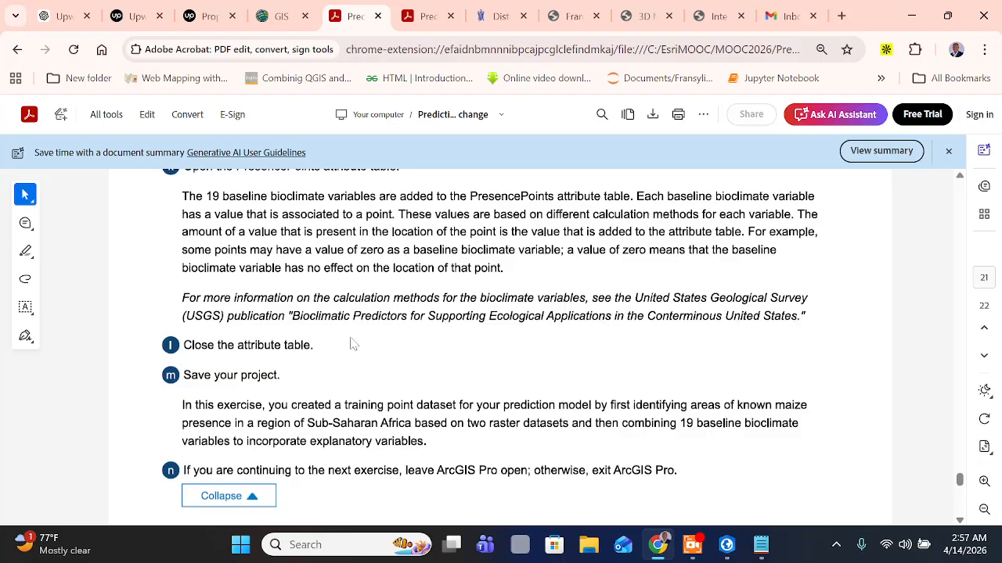
scroll(352, 343, "down", 1)
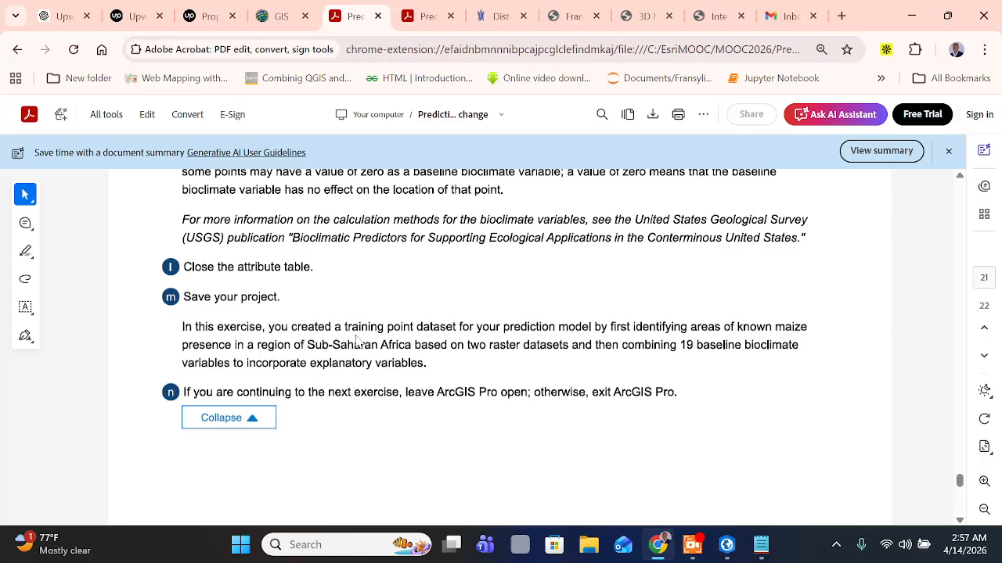
scroll(579, 337, "down", 1)
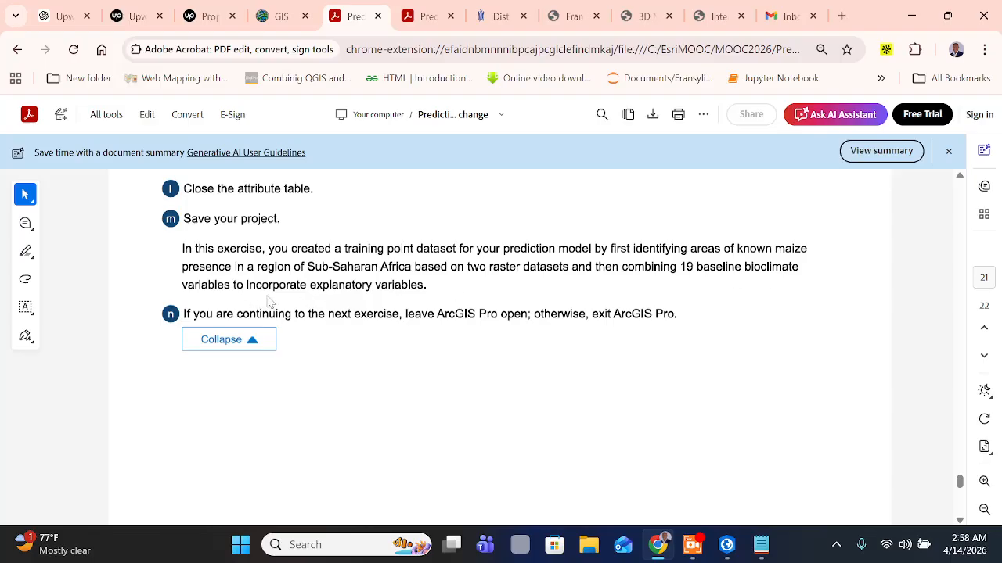
scroll(363, 294, "down", 1)
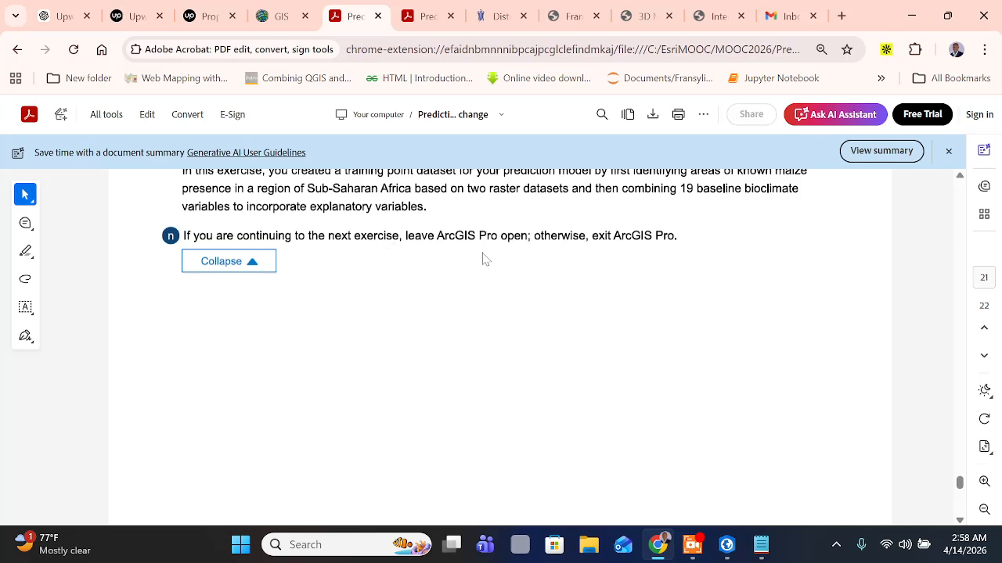
scroll(603, 249, "down", 2)
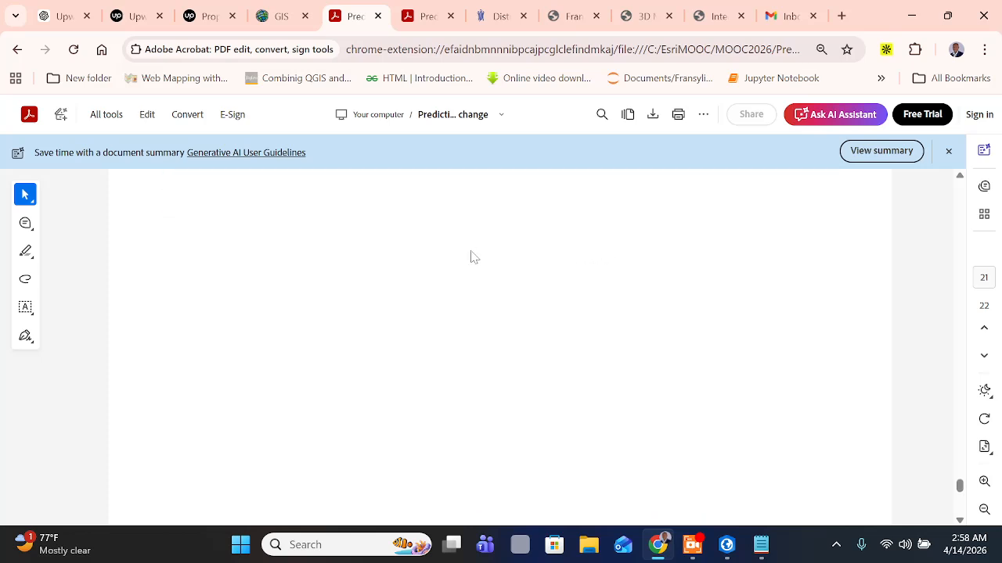
Open the Exercise 2 PDF in Chrome, and switch to ArcGIS Pro to save the MaizePredictionModeling project
left_click(426, 16)
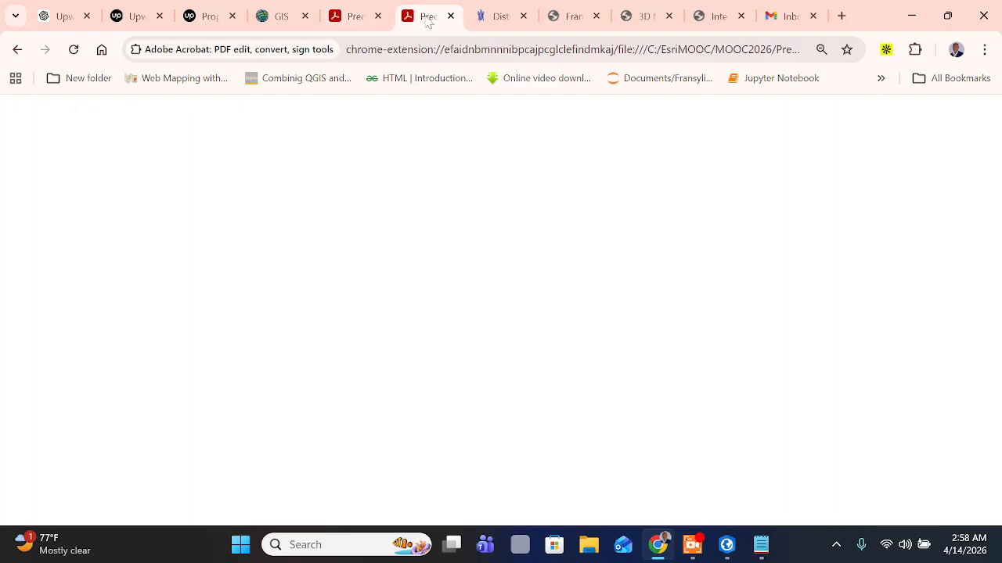
left_click(726, 545)
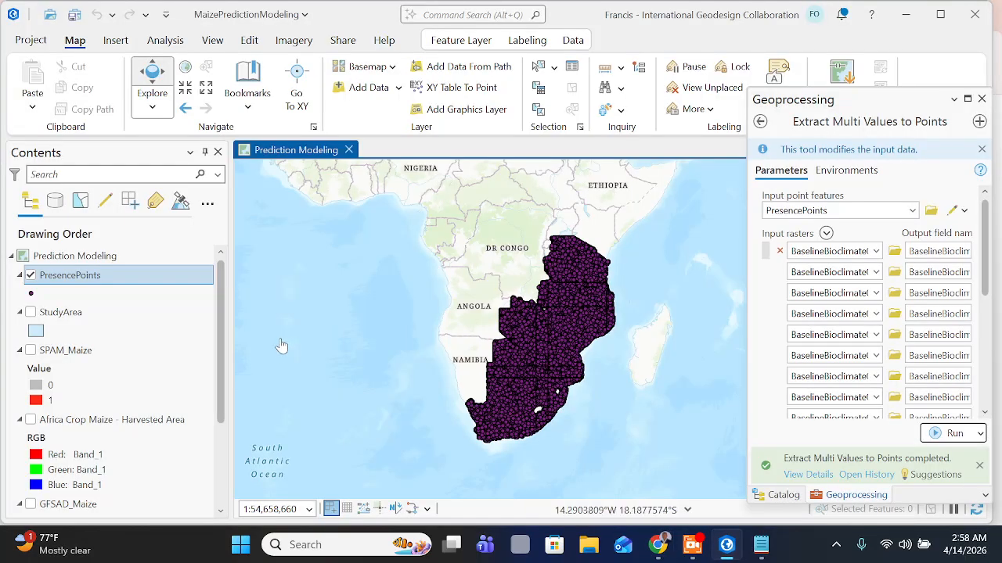
left_click(74, 14)
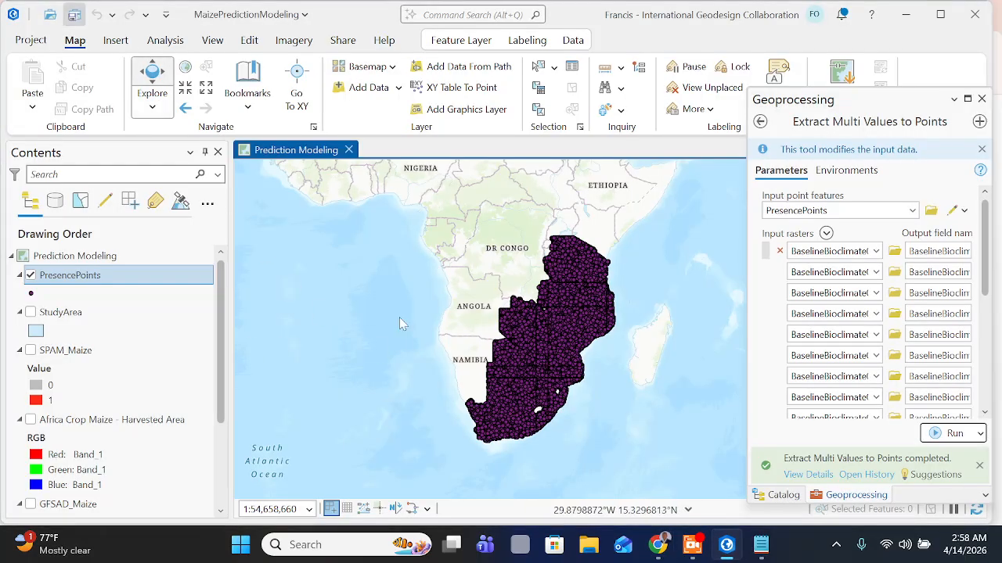
left_click(692, 544)
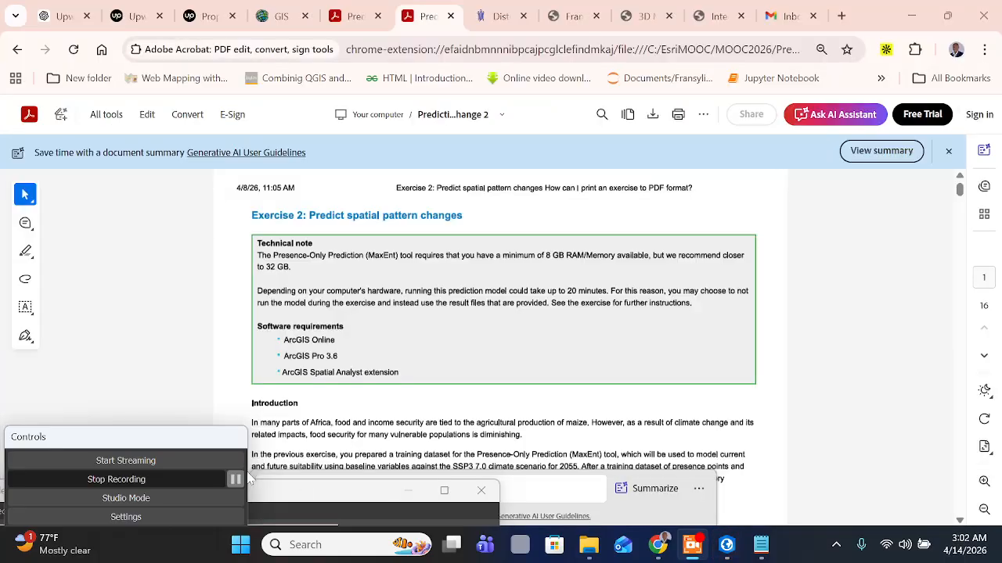
In the Exercise 2 PDF in Chrome, read the introduction, scenario, workflow diagram and notes on page 1
scroll(404, 320, "down", 5)
scroll(369, 328, "up", 2)
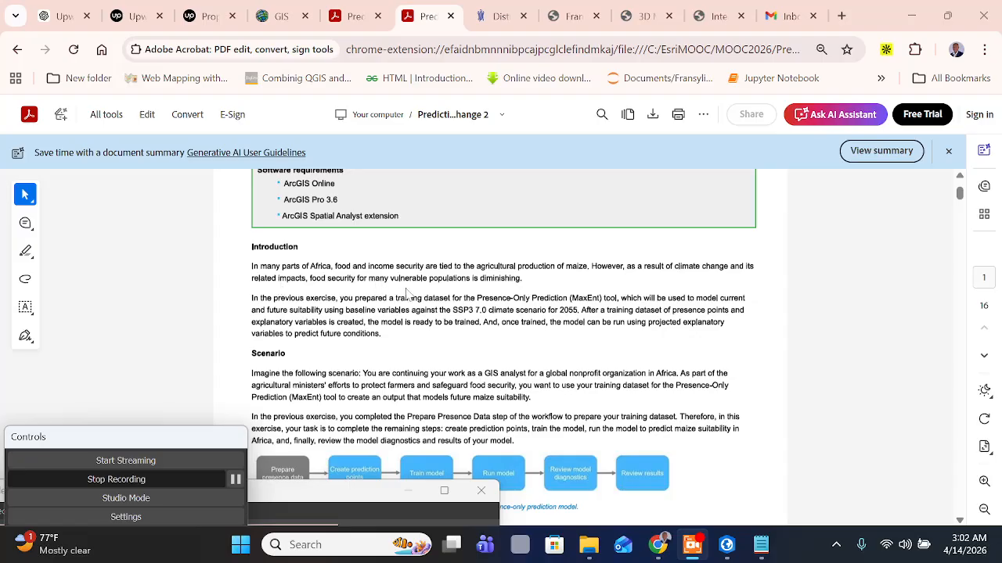
scroll(515, 288, "down", 2)
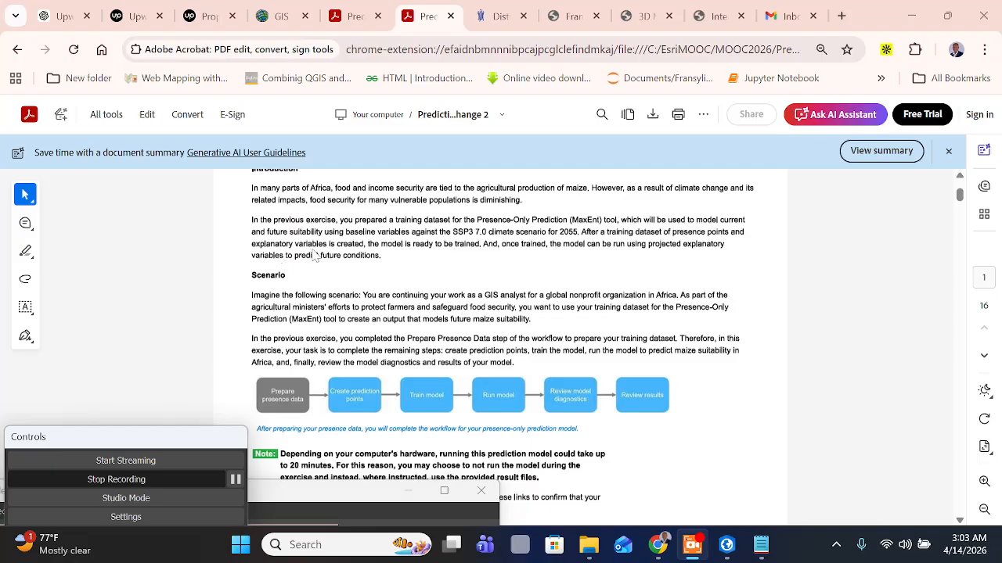
left_click(234, 485)
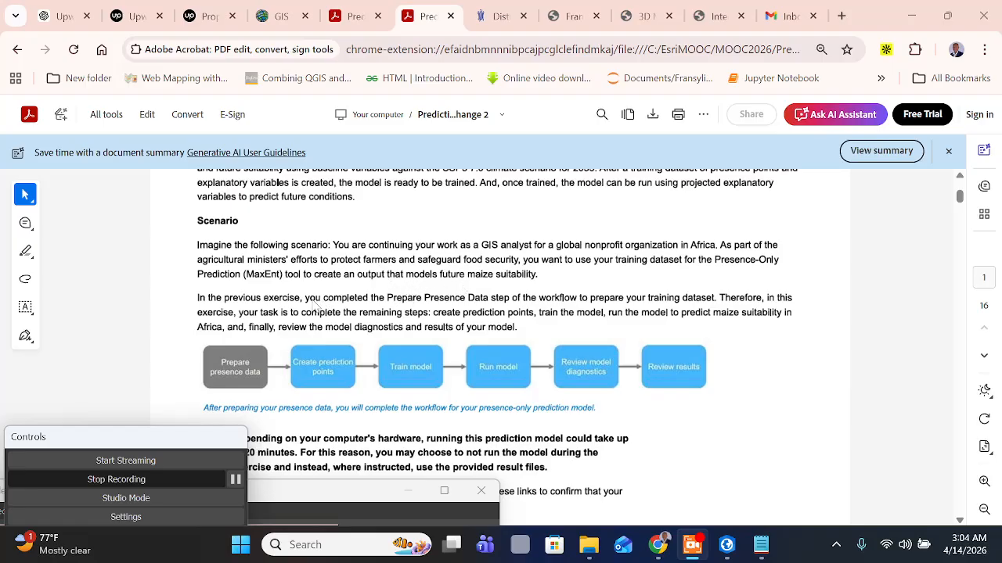
scroll(395, 301, "down", 1)
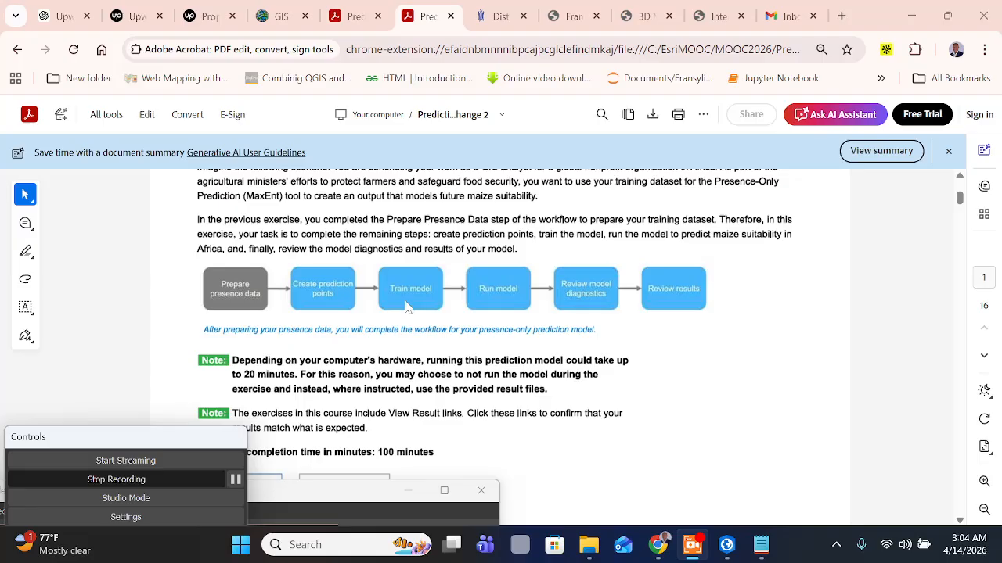
scroll(312, 317, "down", 1)
scroll(306, 301, "up", 1)
scroll(260, 321, "down", 1)
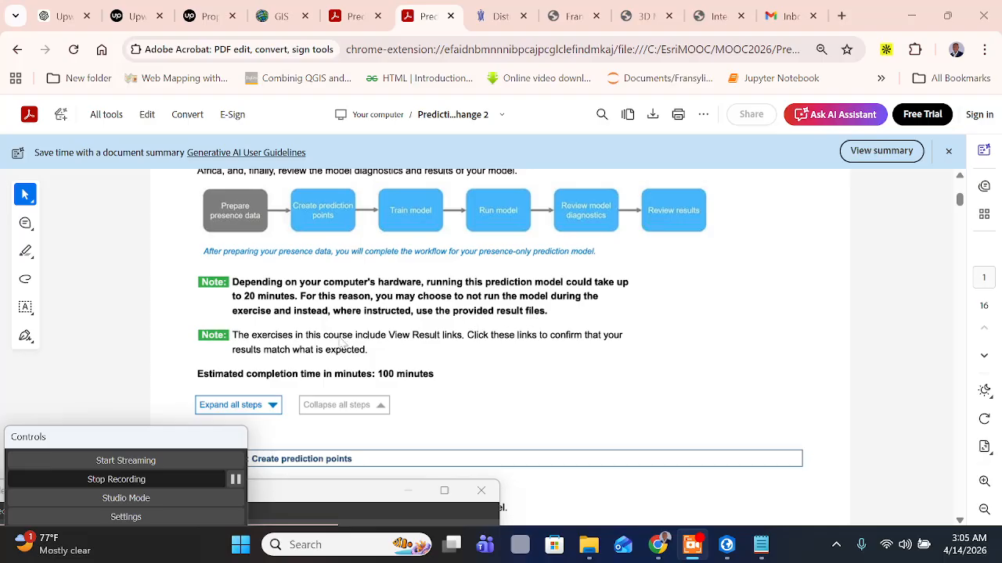
Read Step 1 on creating prediction points up to the Extract By Mask settings, checking in ArcGIS Pro that the MaizePredictionModeling project is open
scroll(328, 350, "down", 1)
scroll(330, 271, "down", 1)
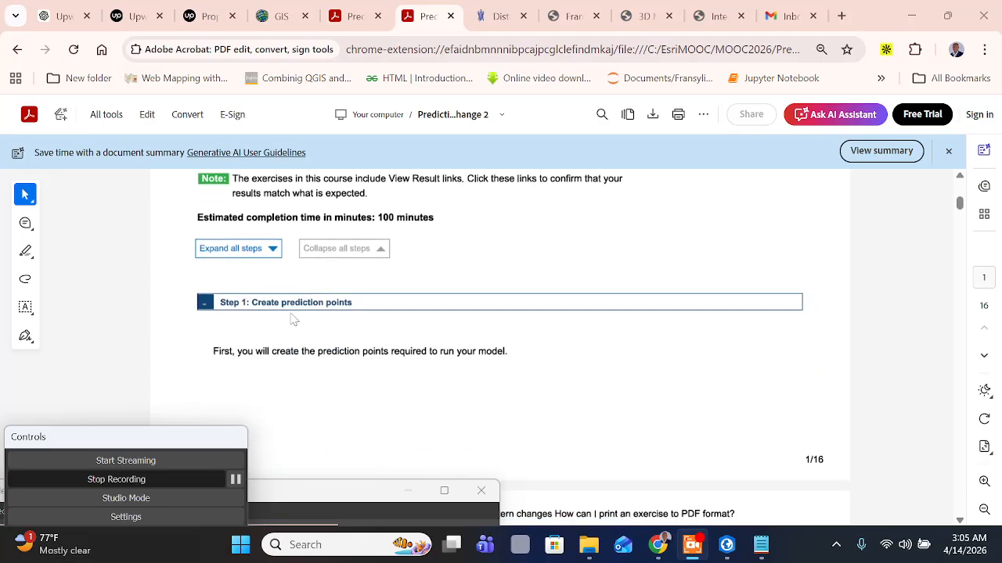
scroll(279, 318, "down", 1)
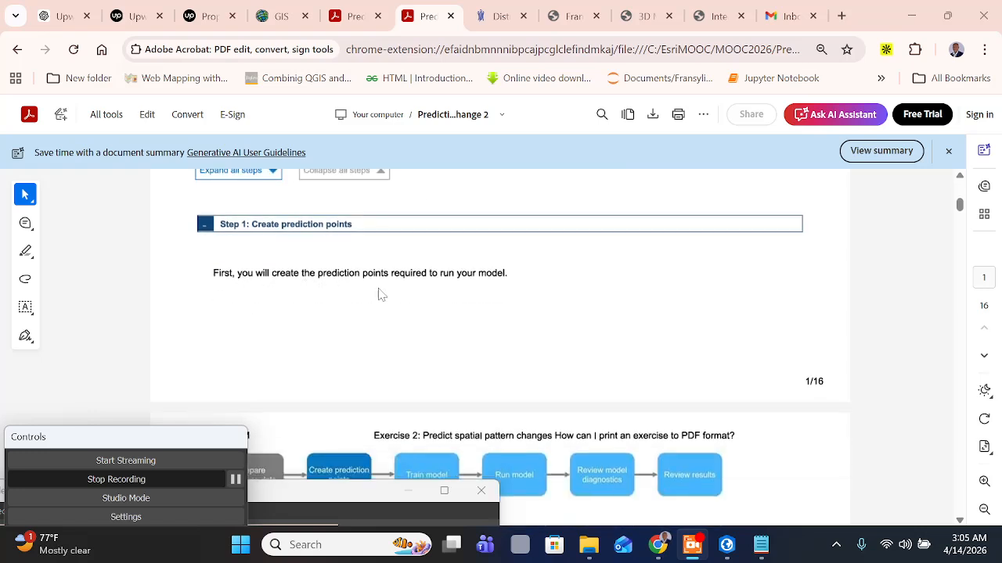
scroll(450, 283, "down", 2)
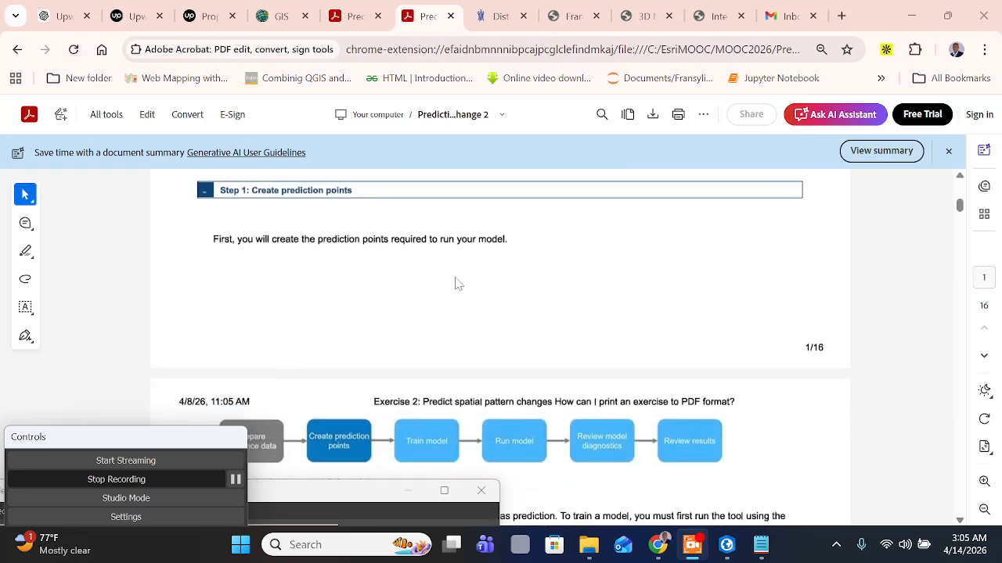
scroll(288, 357, "down", 1)
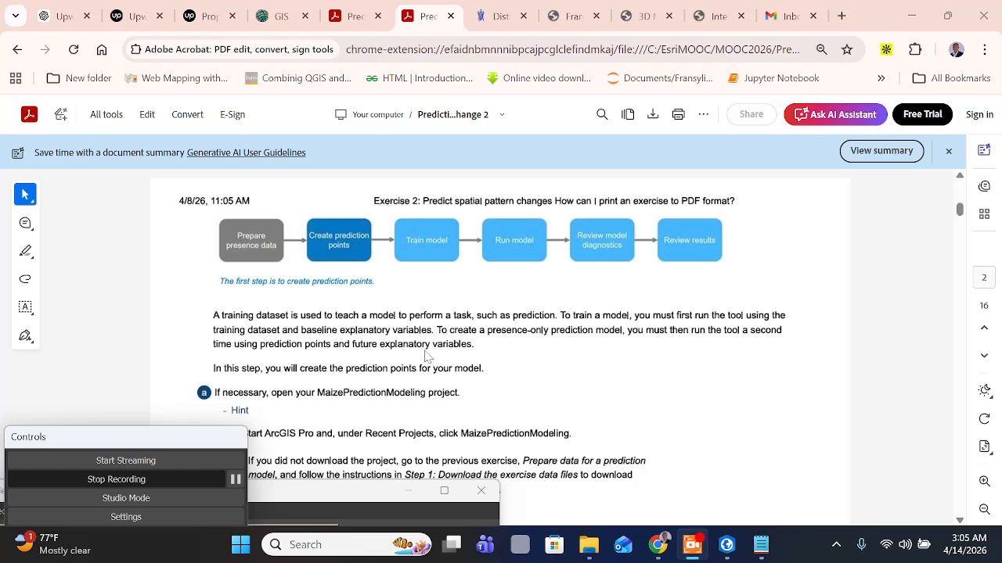
scroll(425, 352, "up", 2)
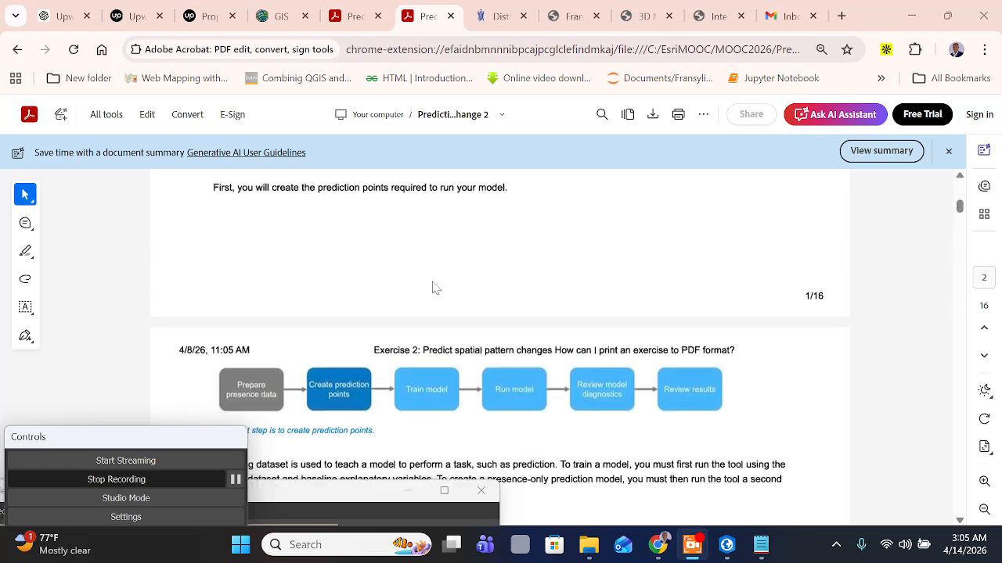
scroll(362, 320, "down", 3)
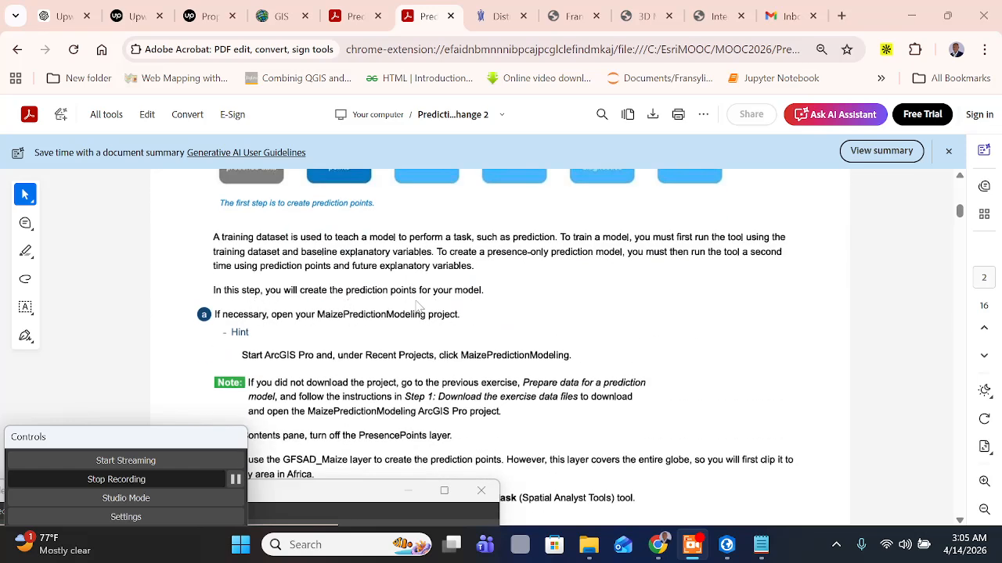
scroll(305, 306, "down", 1)
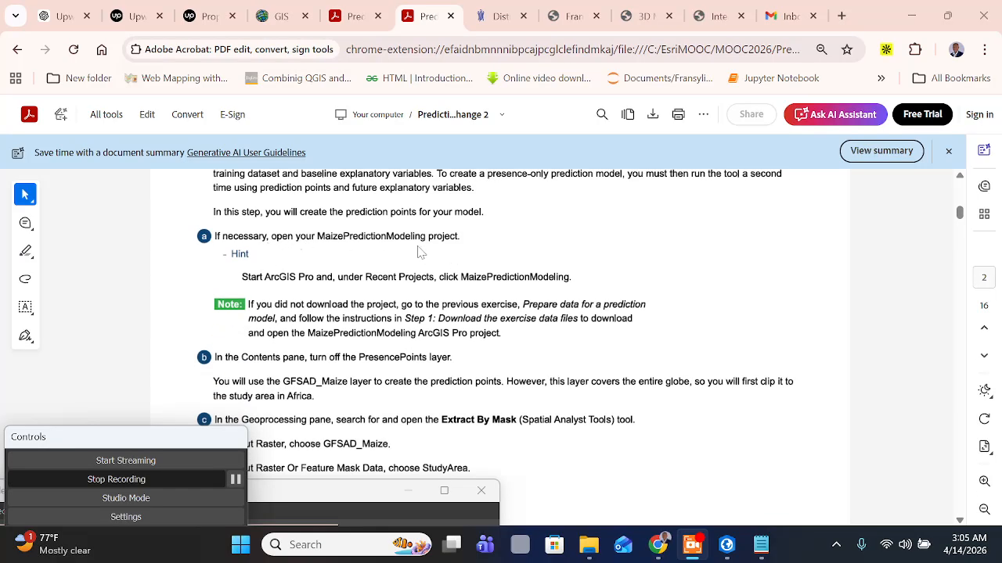
scroll(297, 326, "down", 1)
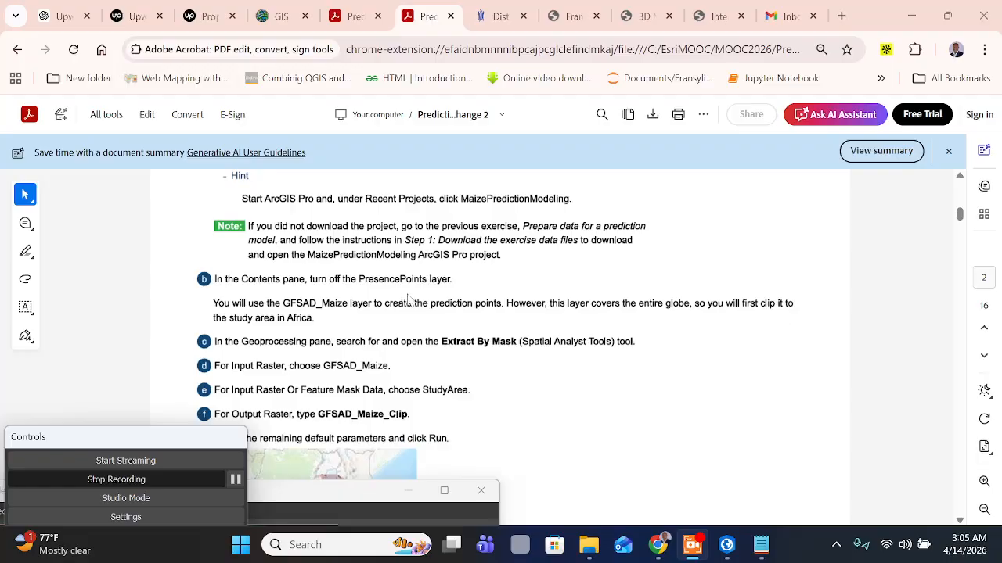
left_click(726, 544)
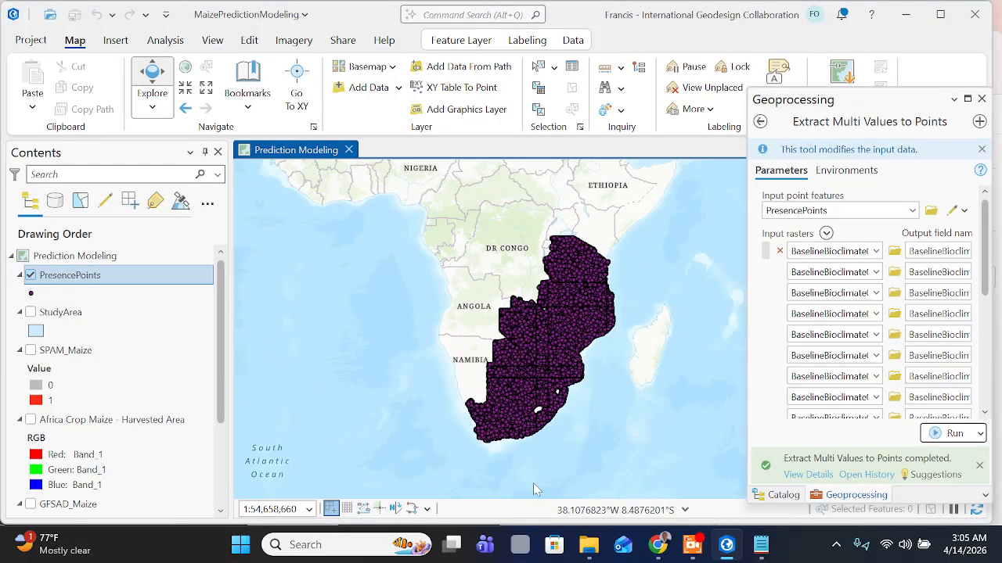
left_click(658, 545)
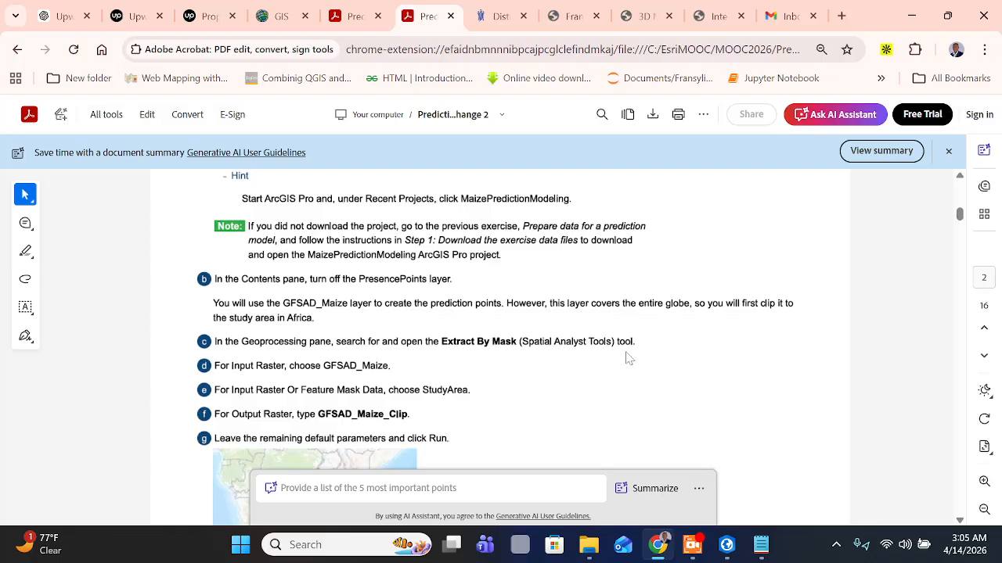
Switch to ArcGIS Pro, search the geoprocessing tools for "extract by mask", and open the Extract by Mask tool
left_click(726, 544)
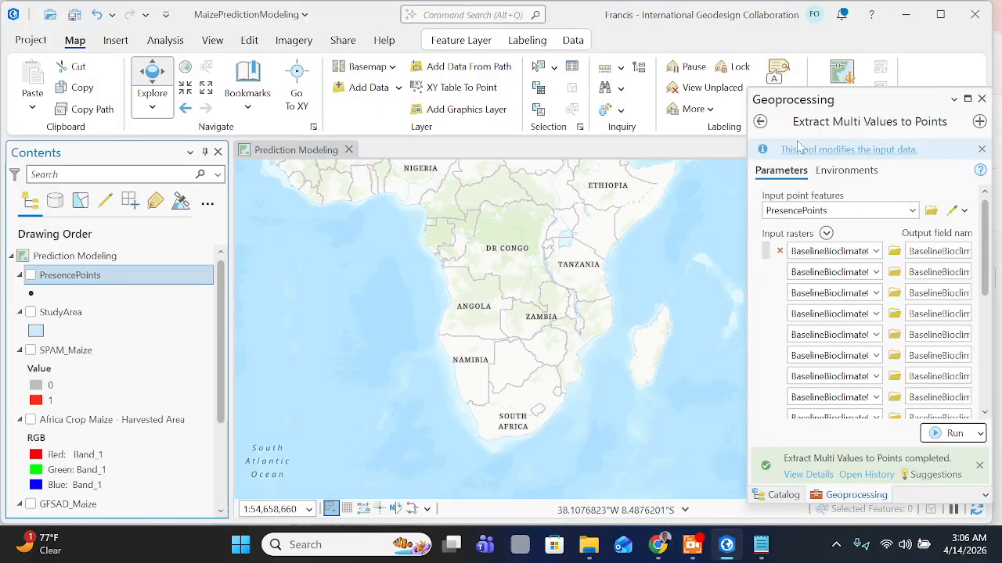
left_click(760, 122)
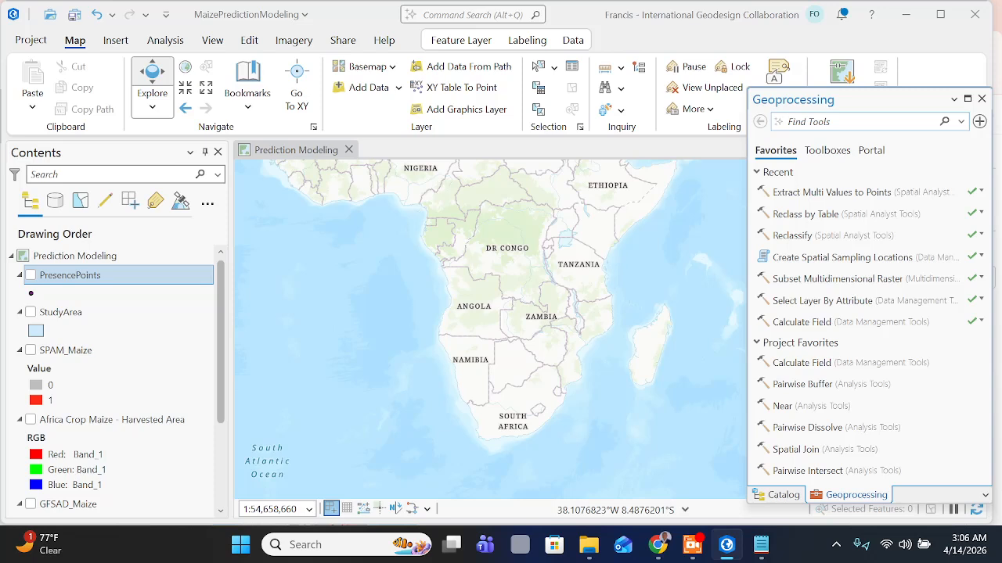
type("extract by mask")
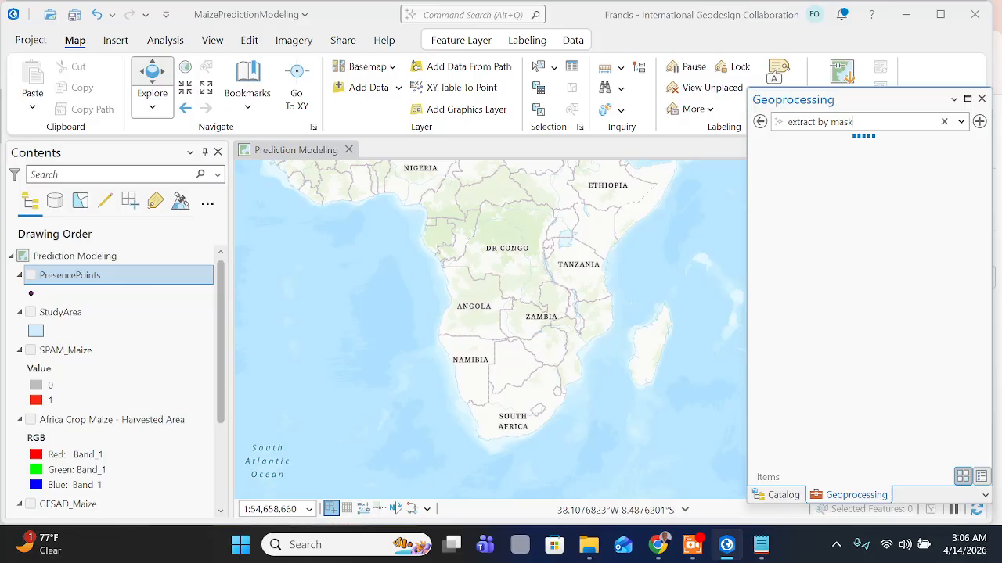
left_click(658, 544)
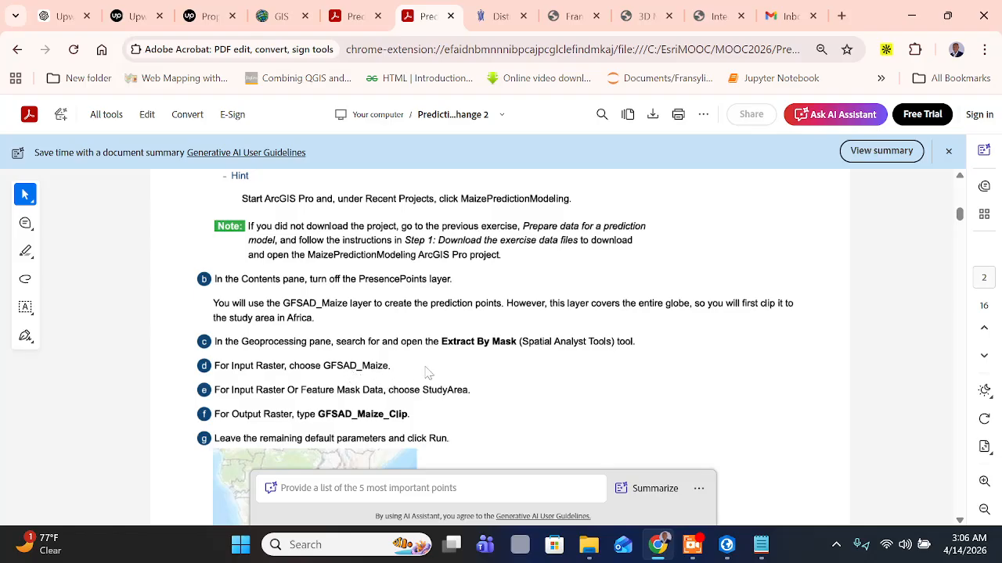
scroll(595, 430, "down", 5)
left_click(726, 545)
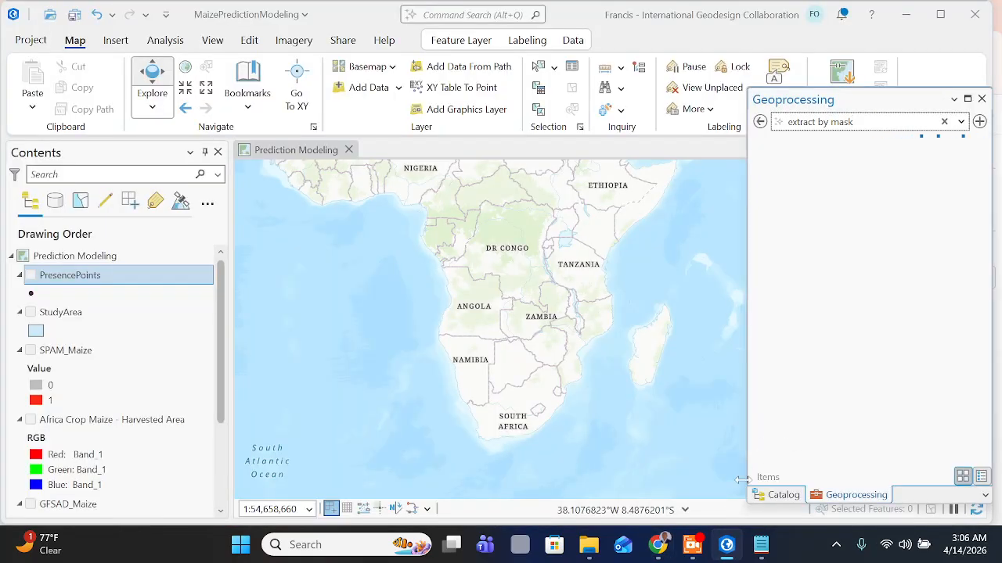
left_click(692, 545)
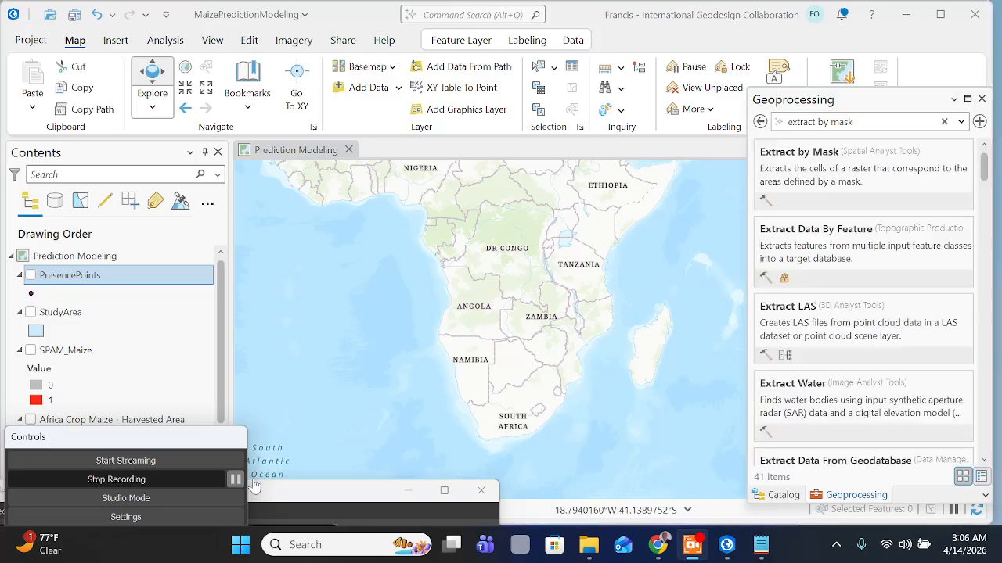
left_click(849, 173)
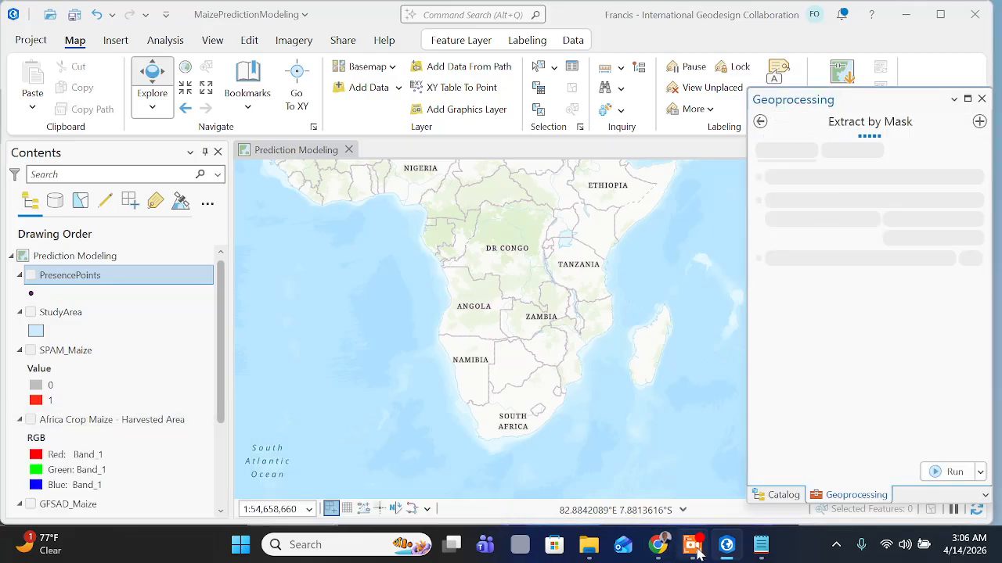
left_click(699, 553)
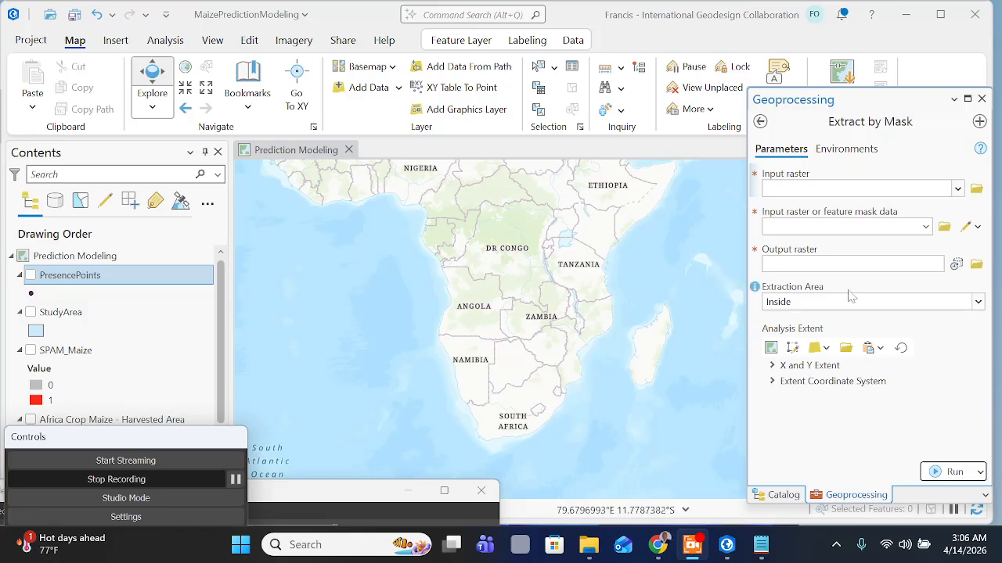
Set the Extract by Mask input raster to GFSAD_Maize and the feature mask to StudyArea, checking the Exercise 2 PDF in Chrome
left_click(957, 189)
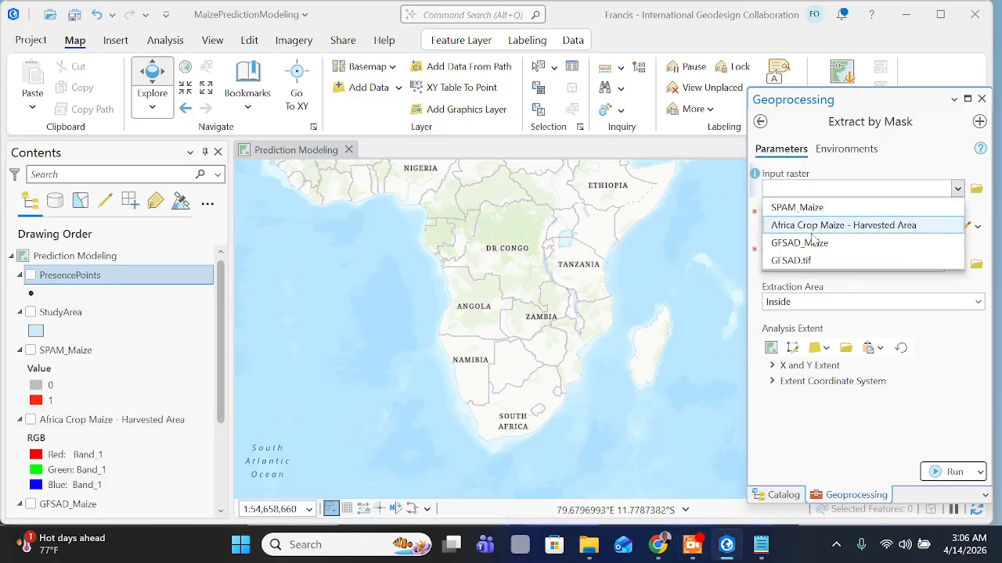
left_click(814, 244)
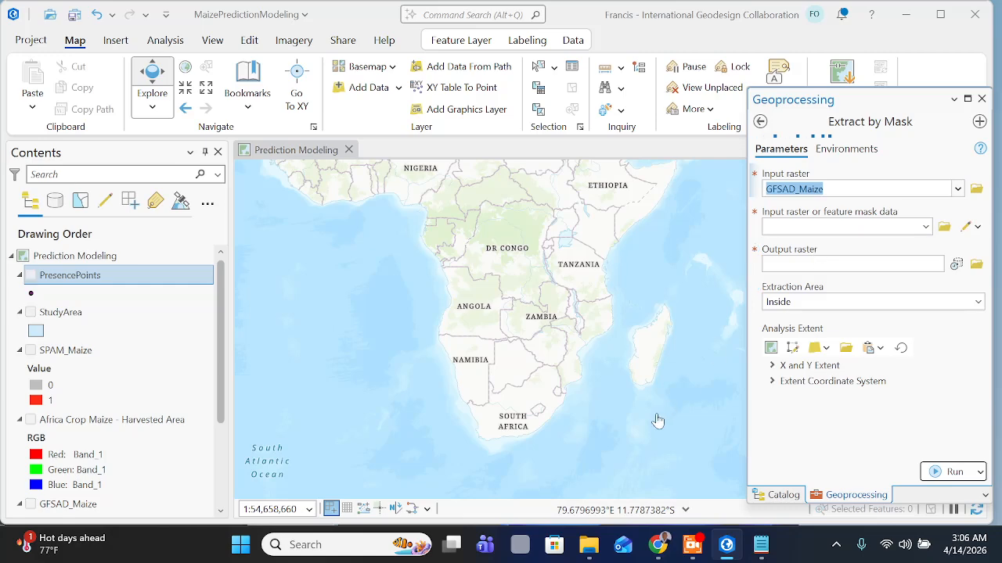
left_click(651, 553)
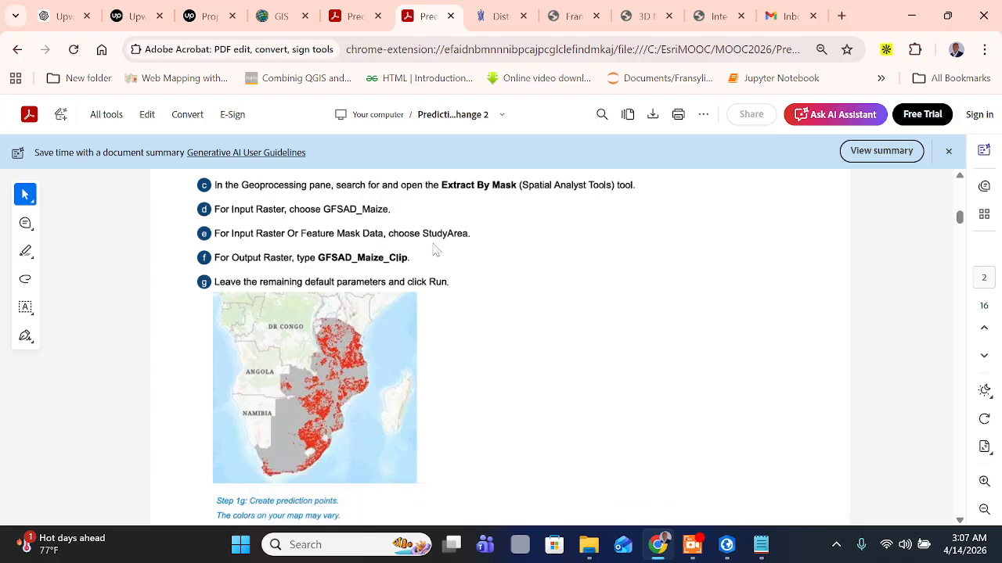
left_click(726, 545)
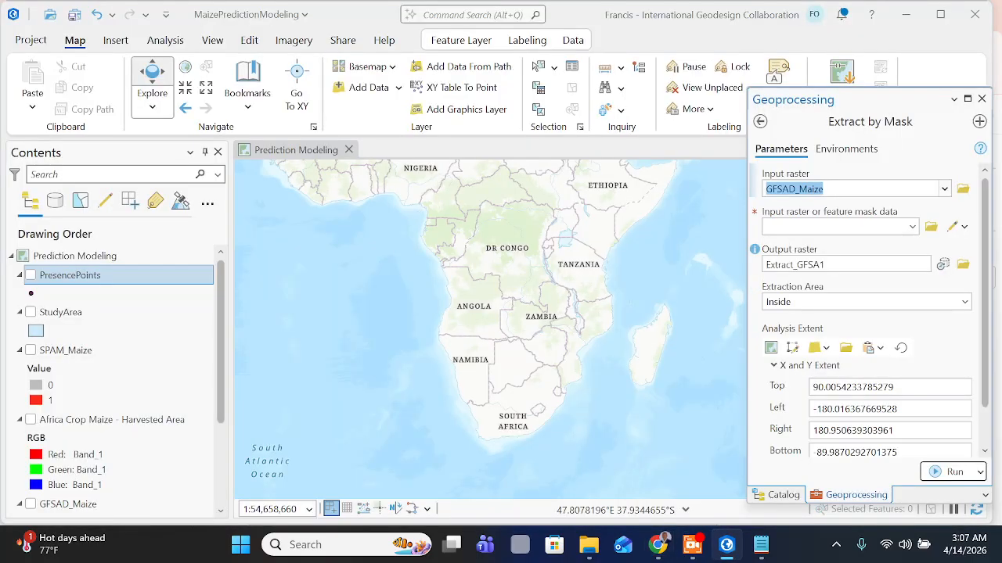
left_click(912, 226)
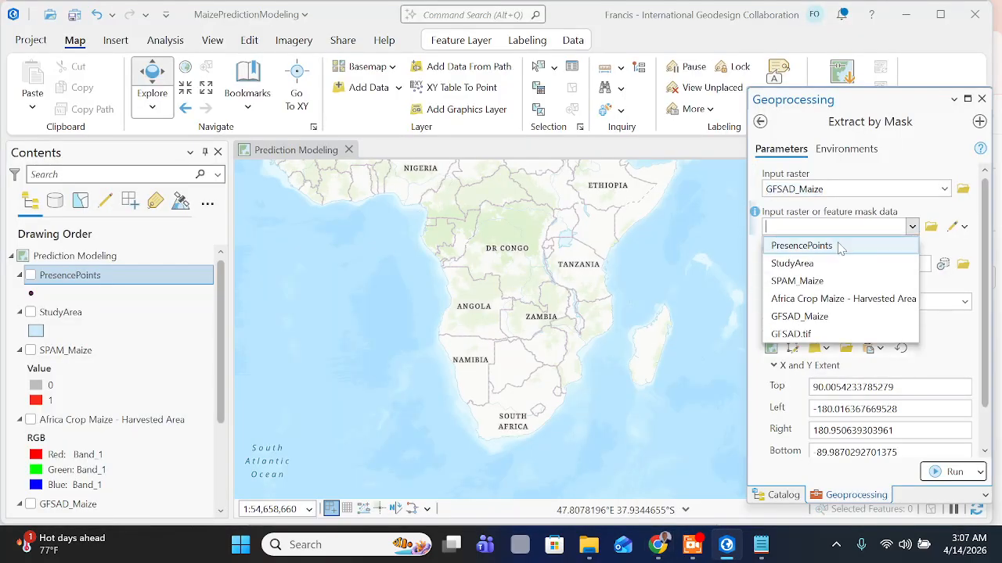
left_click(814, 264)
Check the output name in the Exercise 2 PDF in Chrome, and name the output raster GFSAD_MAIZE_clip in ArcGIS Pro
mouse_move(658, 544)
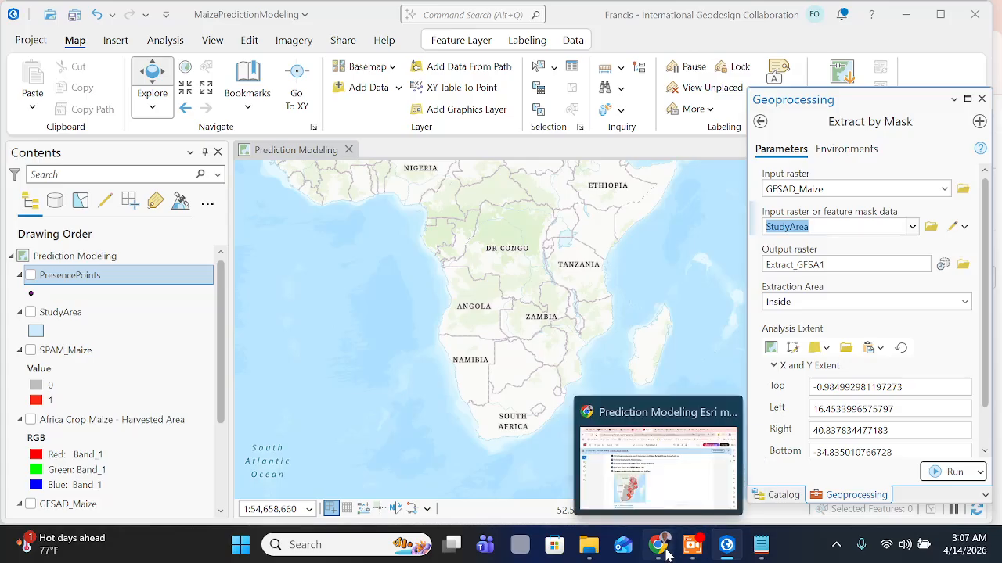
left_click(623, 467)
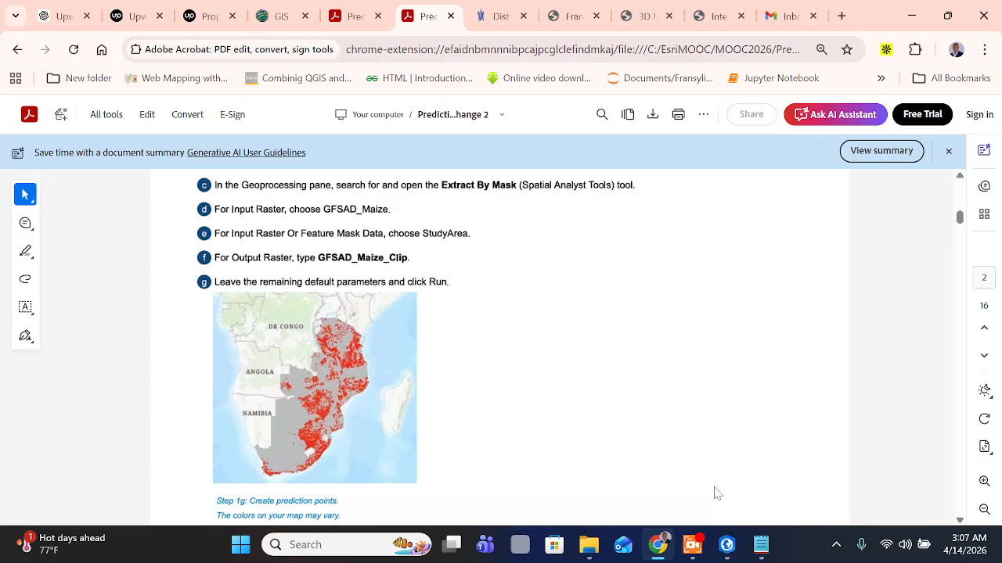
left_click(726, 545)
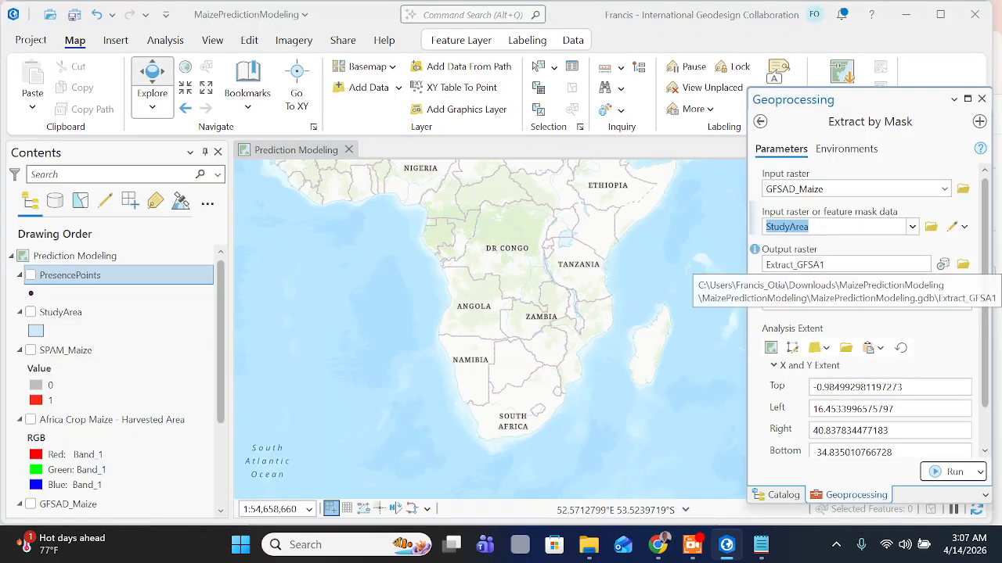
left_click(900, 265)
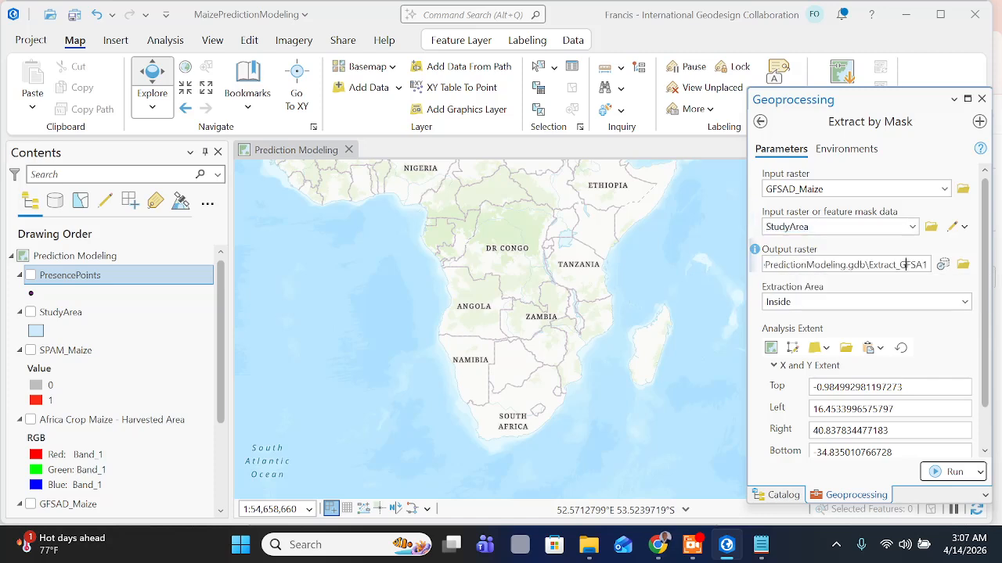
left_click_drag(870, 265, 928, 264)
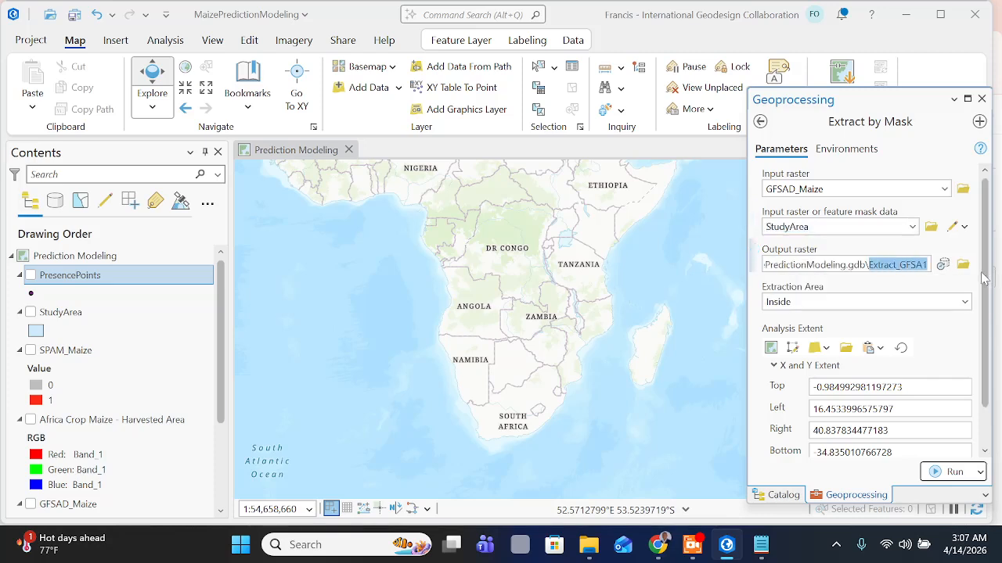
type("GFSAD")
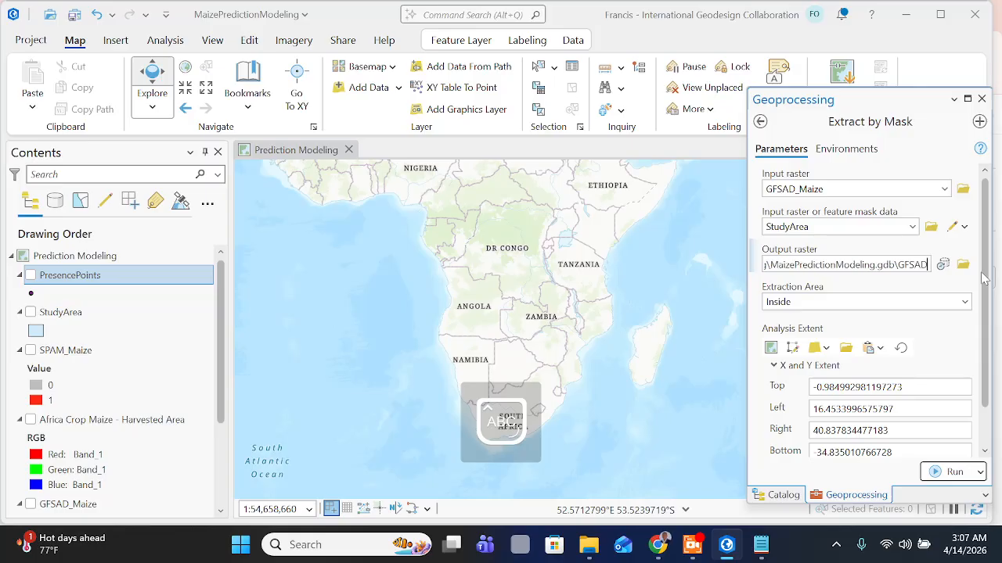
type("_MAIZE")
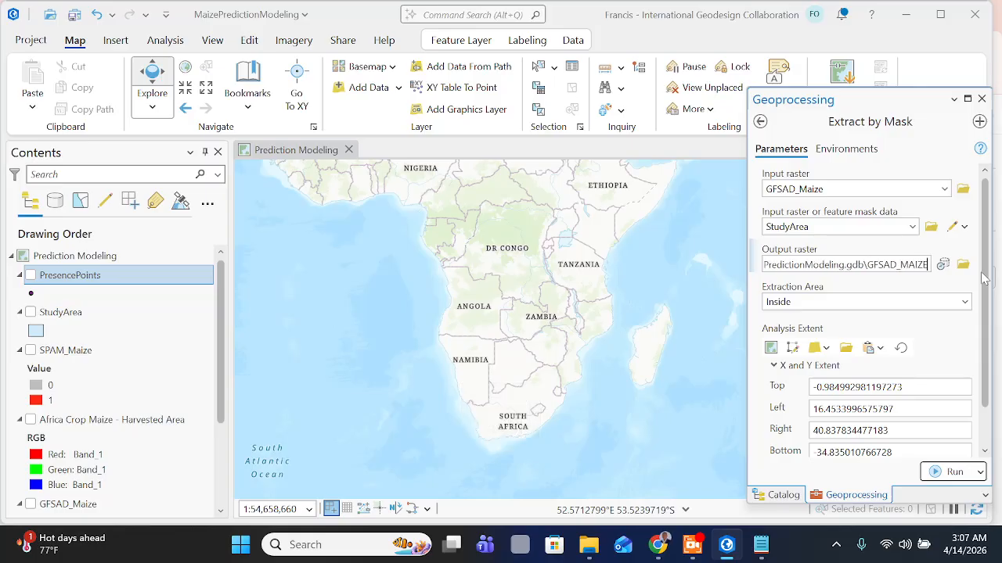
type("_cl")
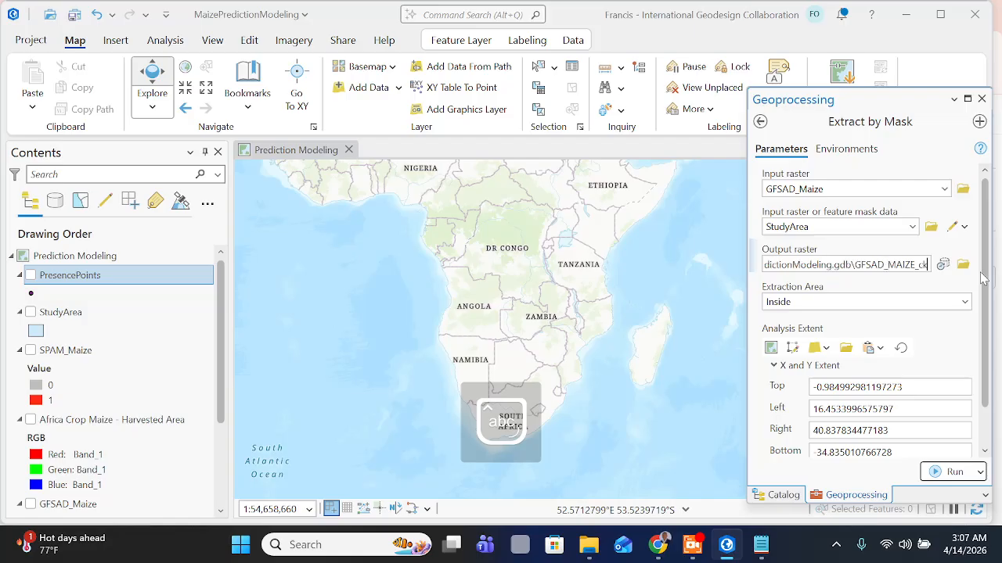
type("ip")
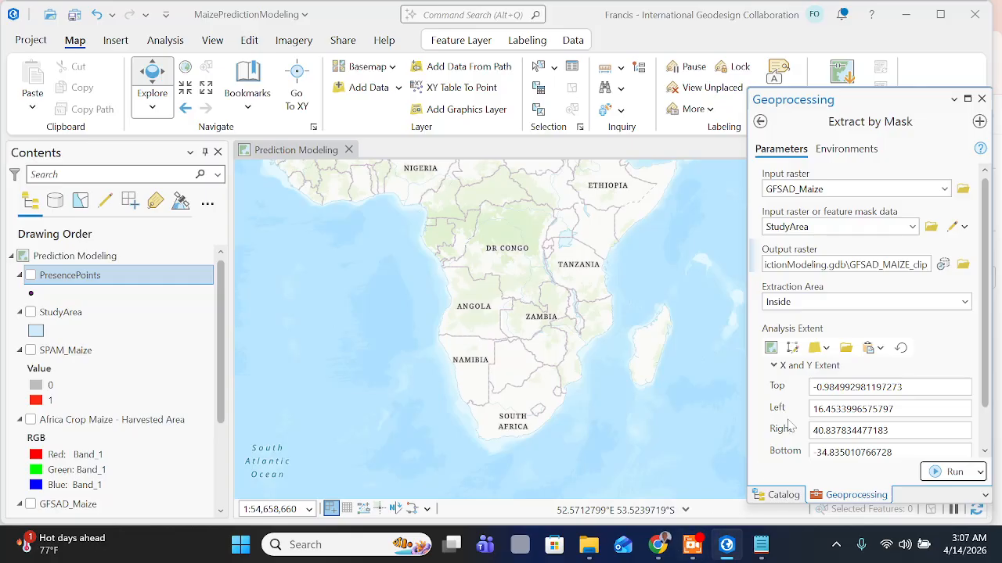
Check step 1g in the Exercise 2 PDF in Chrome, and run Extract by Mask in ArcGIS Pro with the remaining defaults
left_click(661, 545)
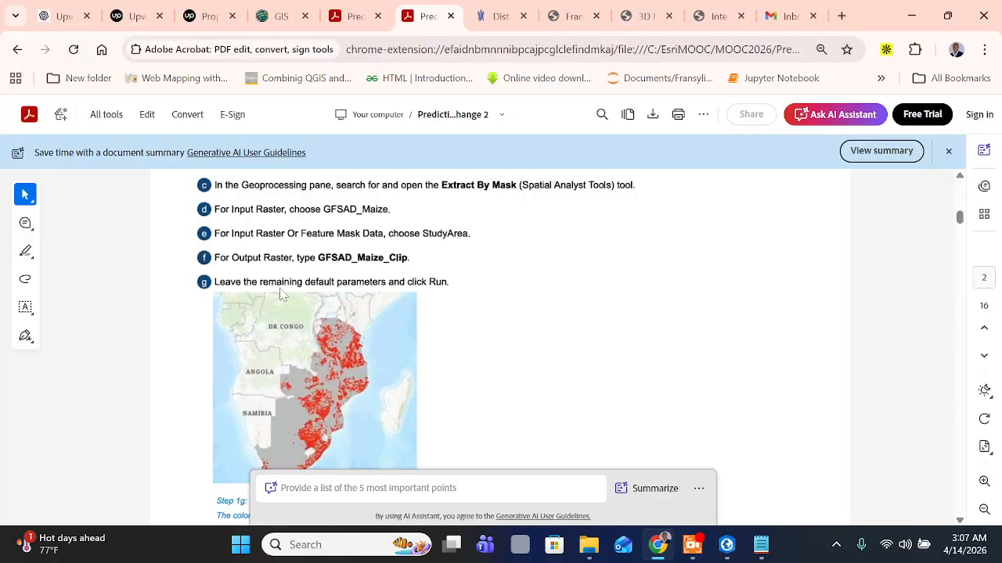
scroll(355, 291, "down", 2)
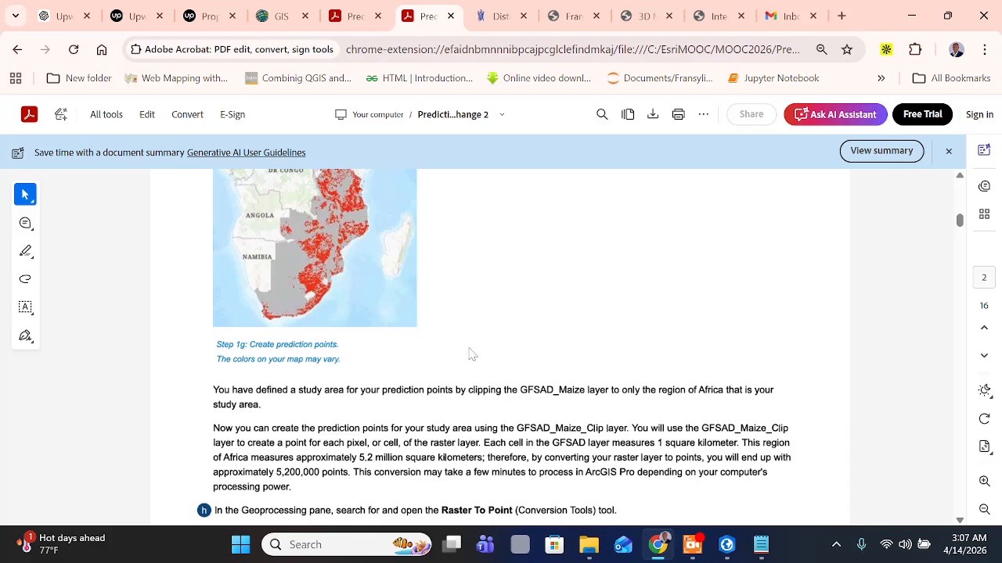
left_click(726, 545)
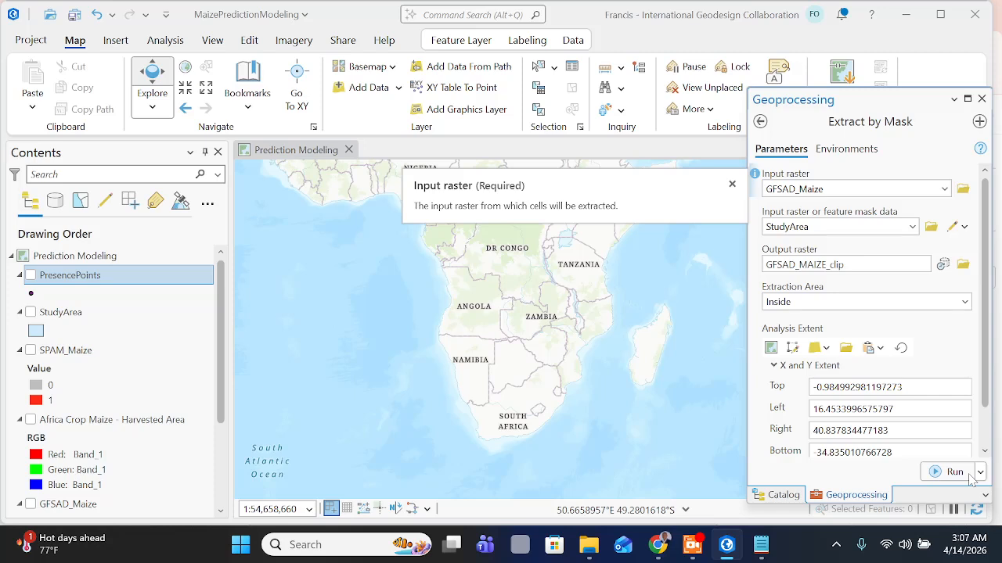
left_click(956, 473)
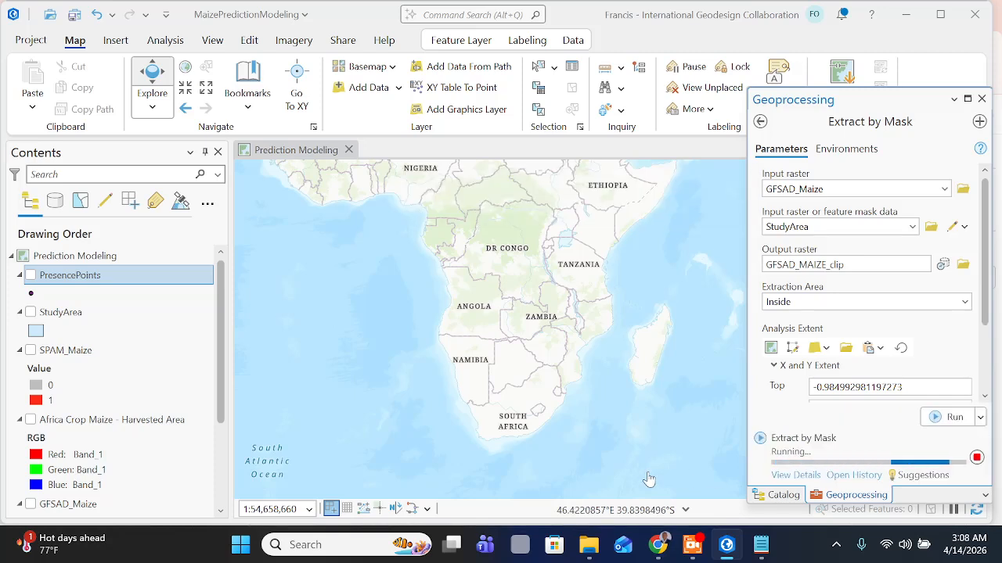
mouse_move(694, 543)
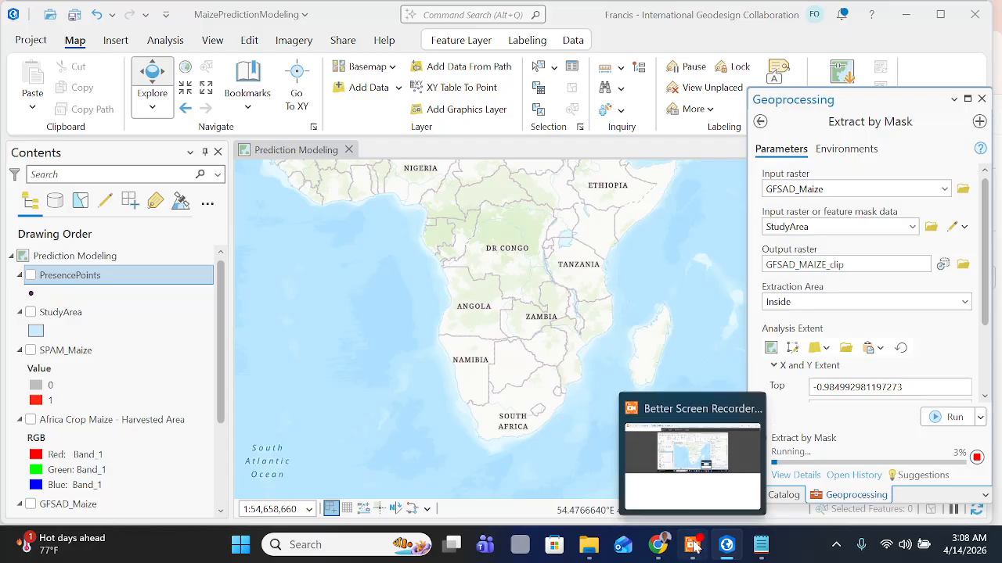
left_click(671, 448)
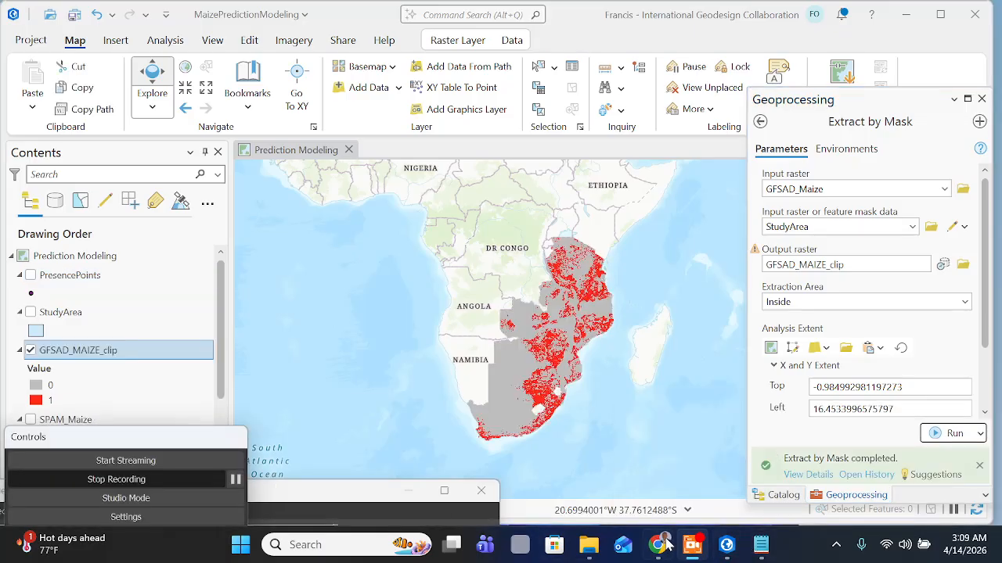
In the Exercise 2 PDF in Chrome, read the prediction points explanation and the Raster To Point settings in steps 1h to 1l
mouse_move(658, 544)
left_click(626, 457)
scroll(547, 352, "down", 1)
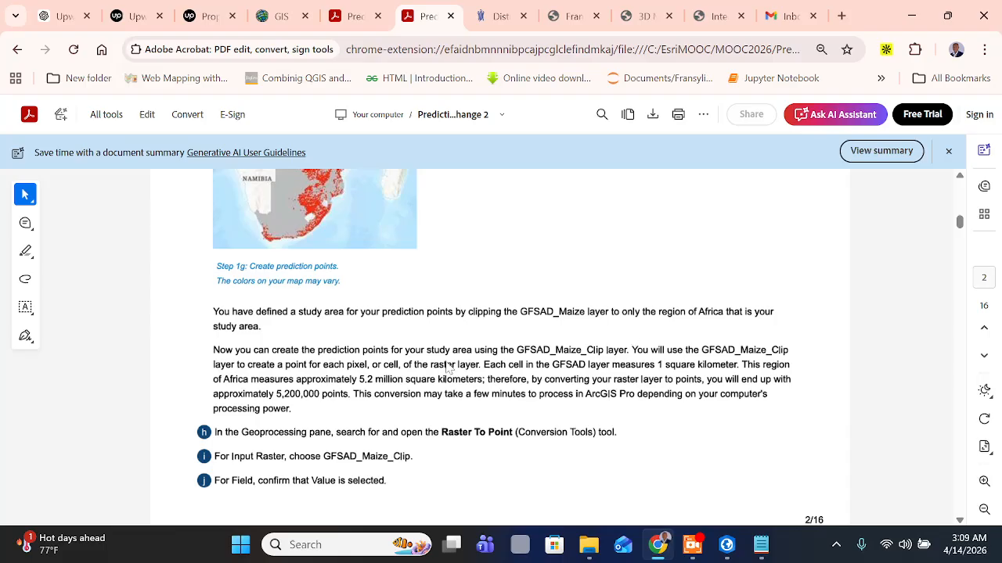
scroll(295, 378, "down", 1)
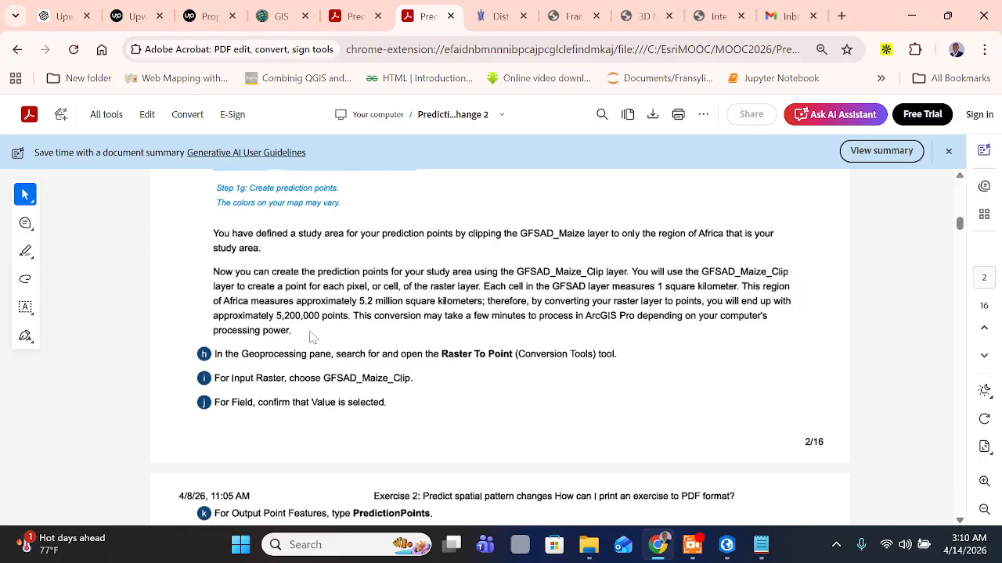
scroll(263, 329, "down", 1)
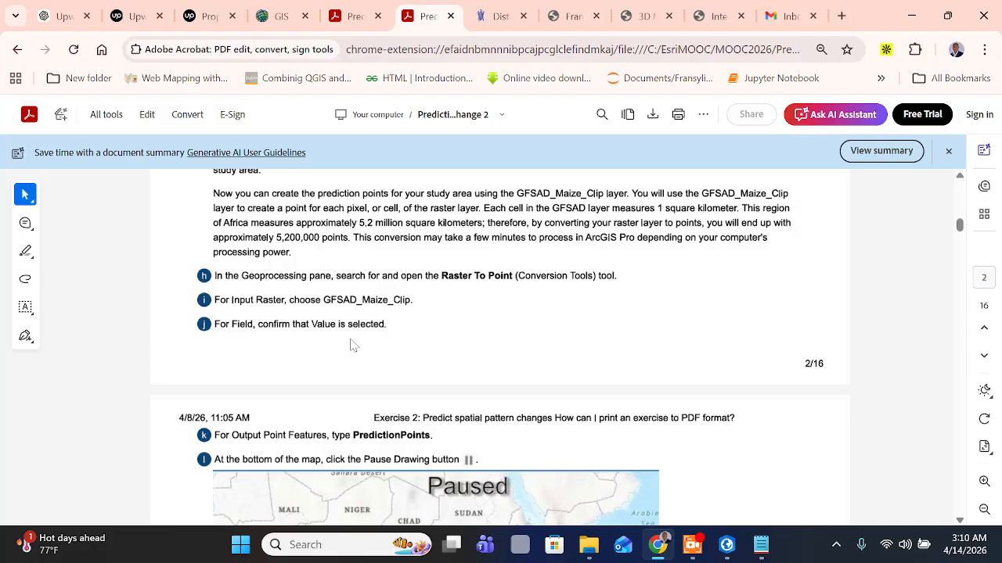
Switch to ArcGIS Pro, search the geoprocessing tools for "raster to point" and open the Raster to Point conversion tool
left_click(726, 544)
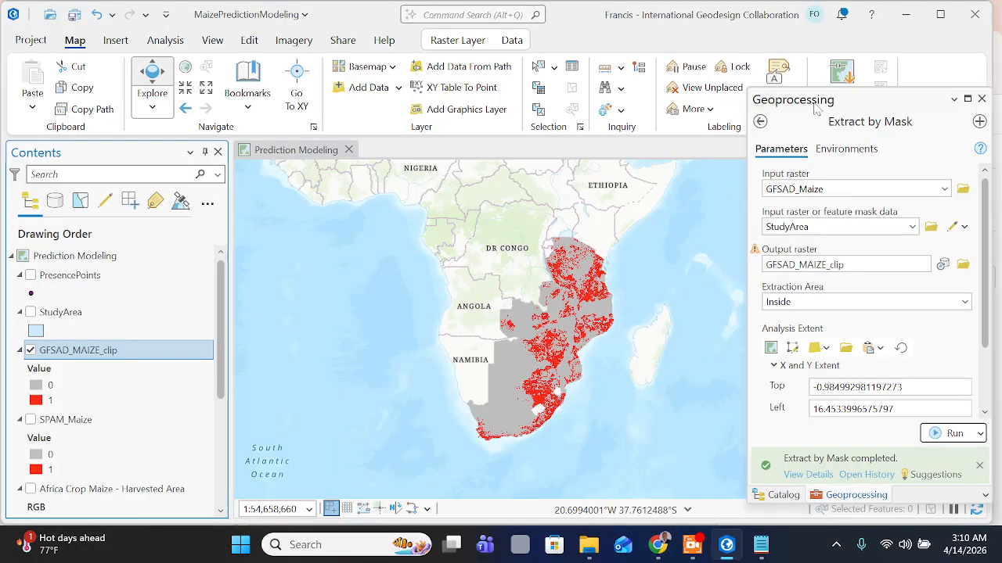
left_click(760, 122)
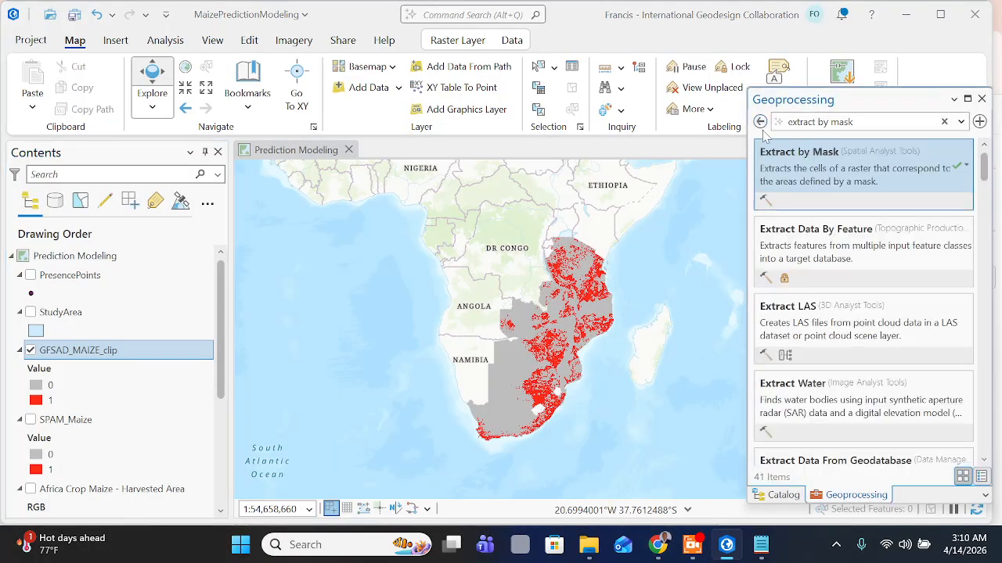
left_click(819, 122)
type("raster t")
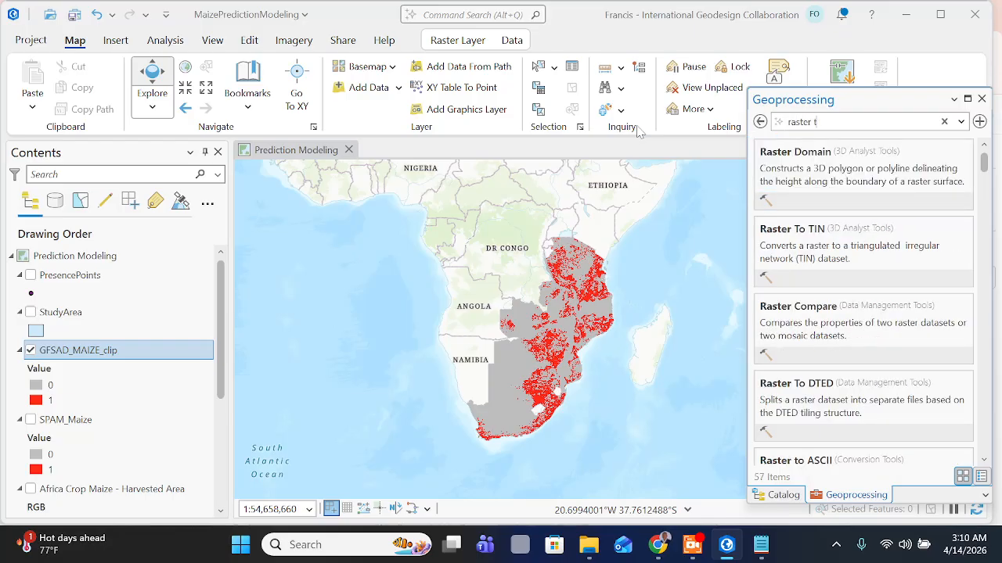
type("o point")
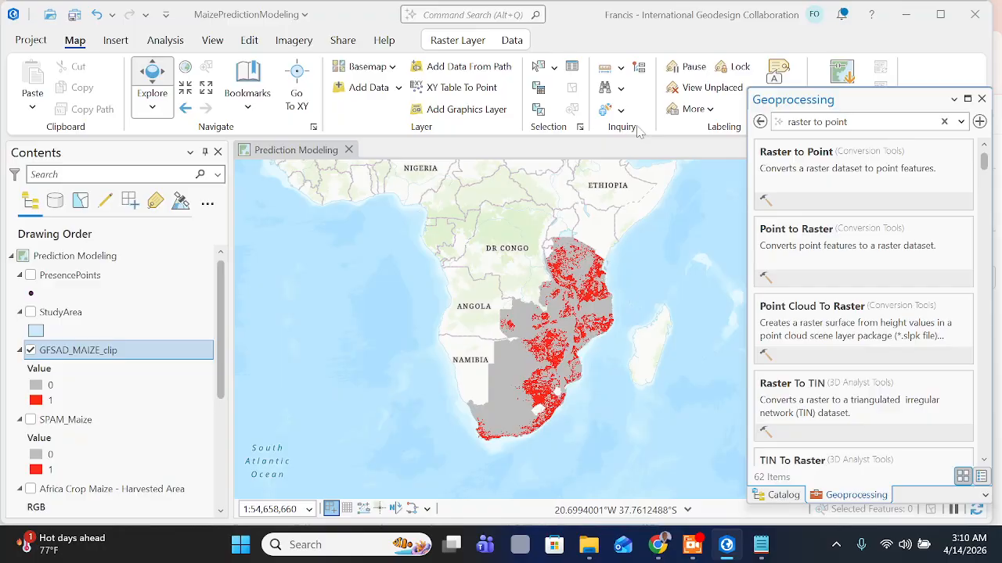
left_click(829, 176)
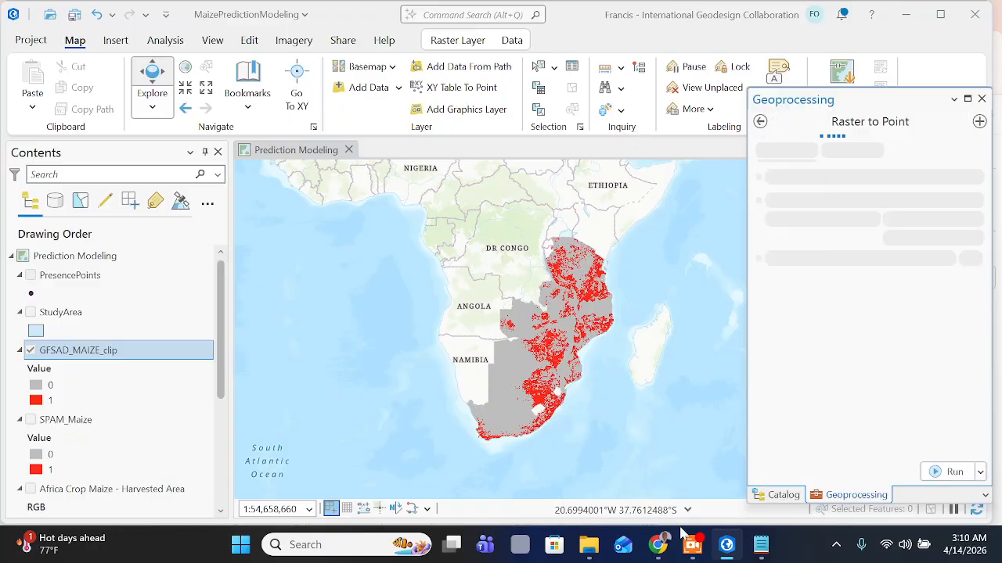
Check step 1i in the Exercise 2 PDF in Chrome, and set the Raster to Point input raster to GFSAD_MAIZE_clip in ArcGIS Pro
left_click(659, 544)
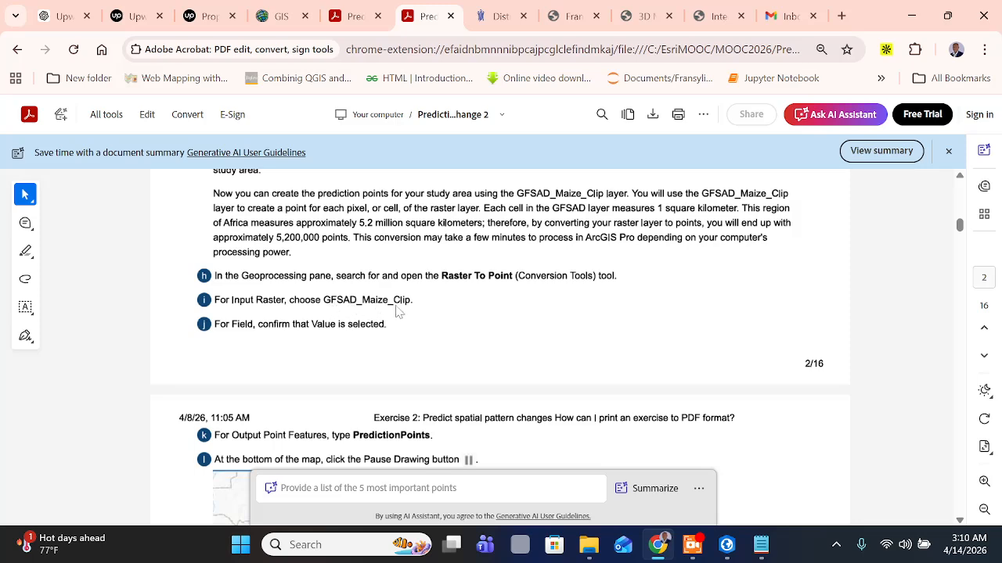
left_click(726, 545)
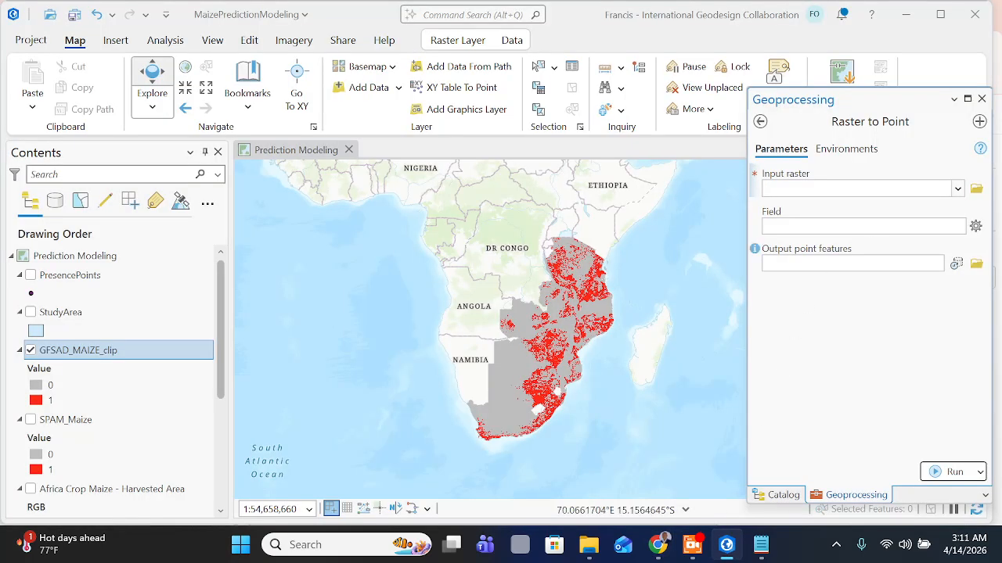
left_click(957, 188)
left_click(874, 210)
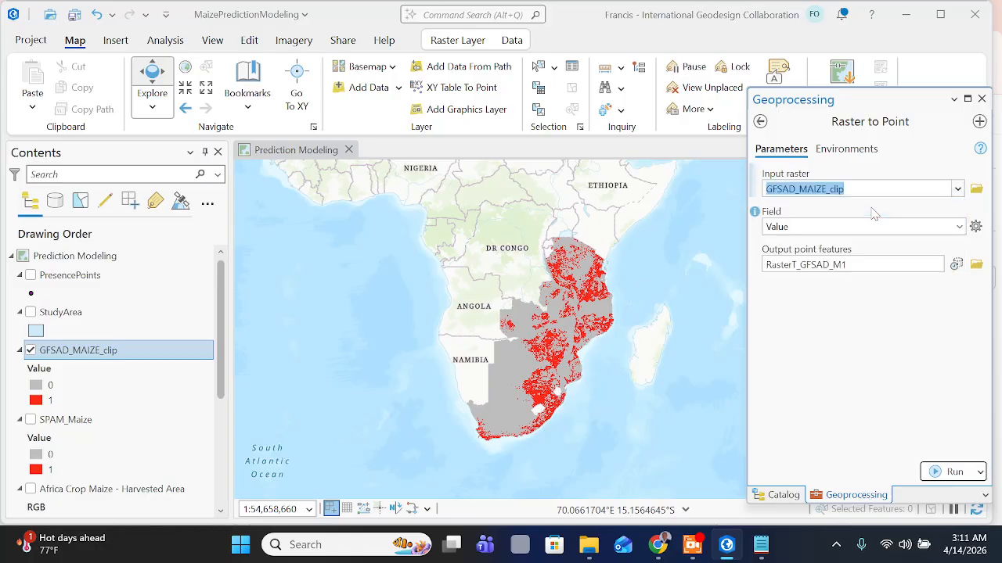
Check steps 1j and 1k in the Exercise 2 PDF in Chrome, and name the output point features PredictionPoints in ArcGIS Pro
left_click(658, 545)
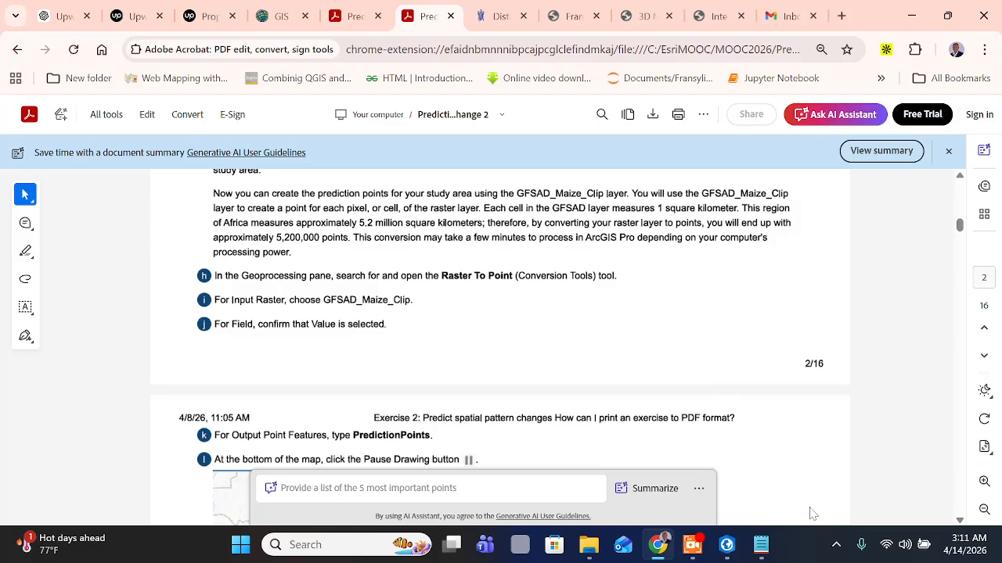
left_click(729, 547)
left_click(729, 547)
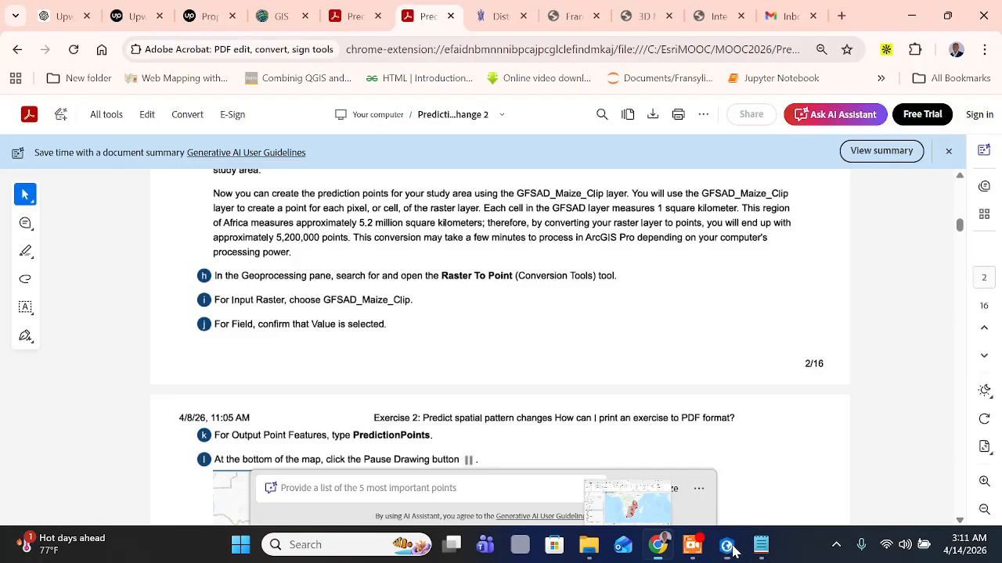
scroll(294, 296, "down", 3)
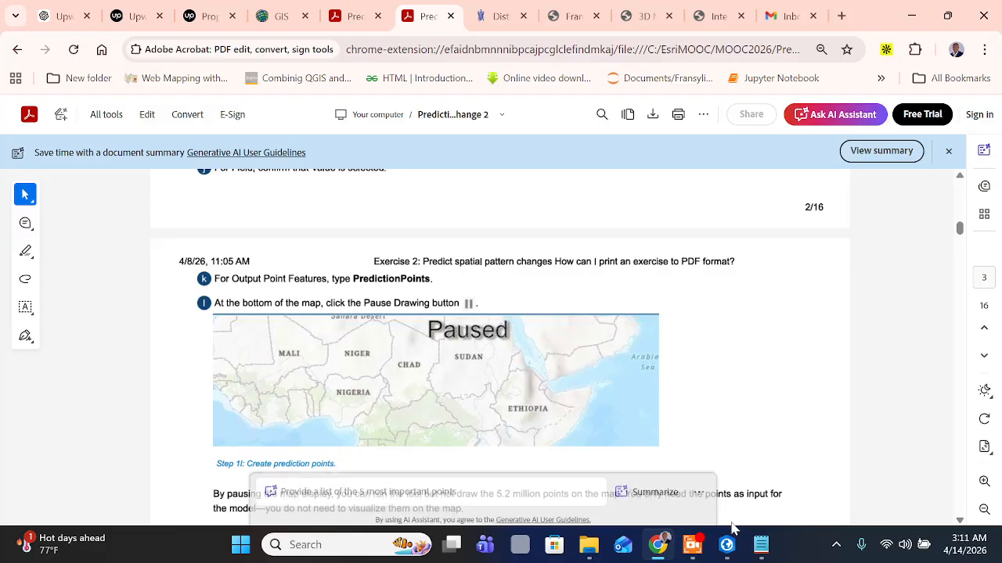
left_click(727, 545)
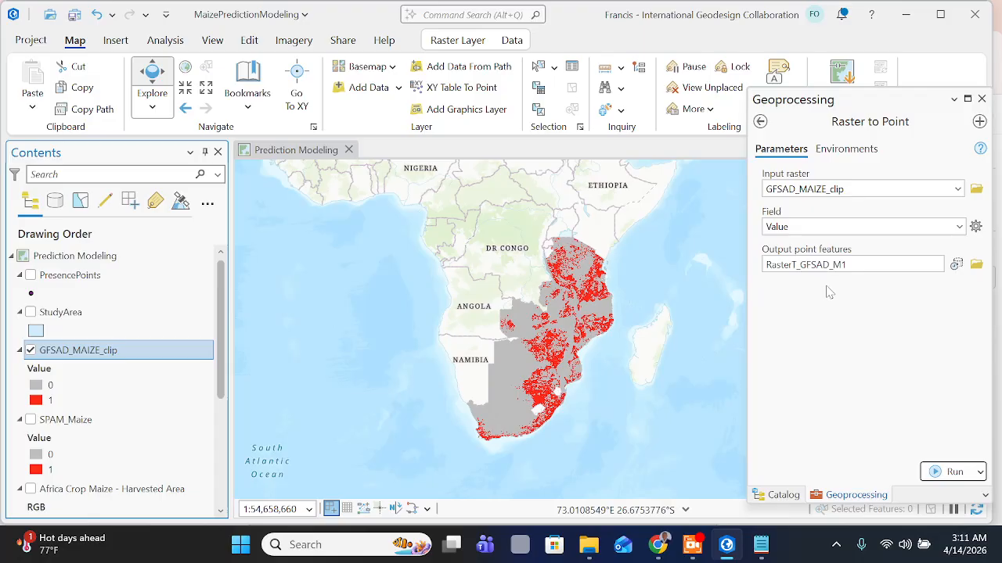
left_click(795, 266)
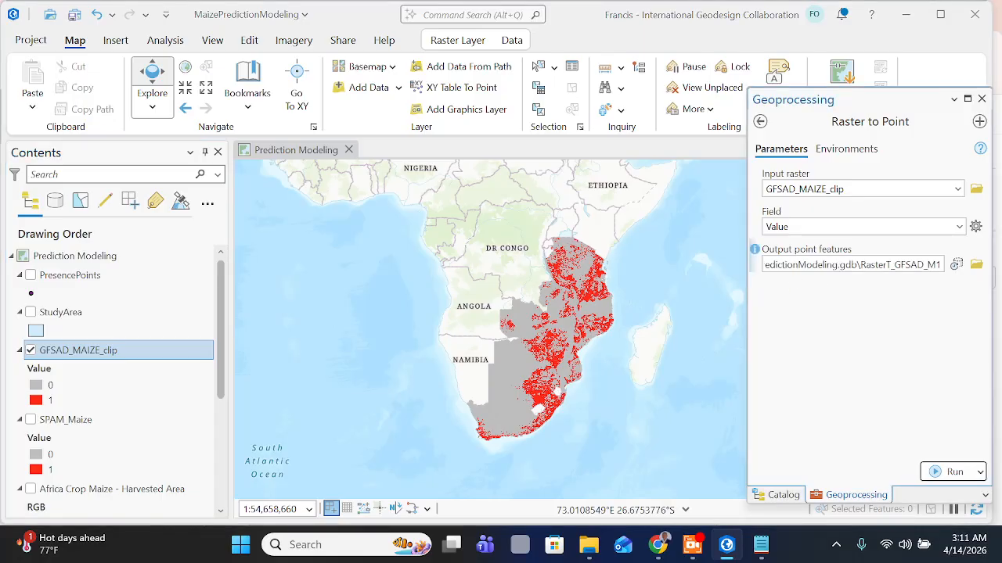
left_click_drag(861, 264, 940, 267)
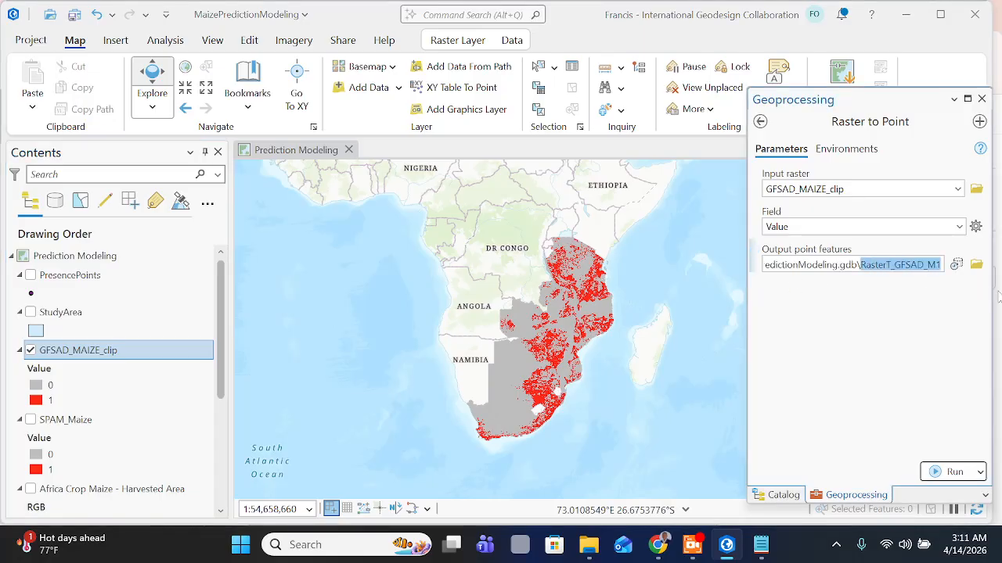
type("Predictio")
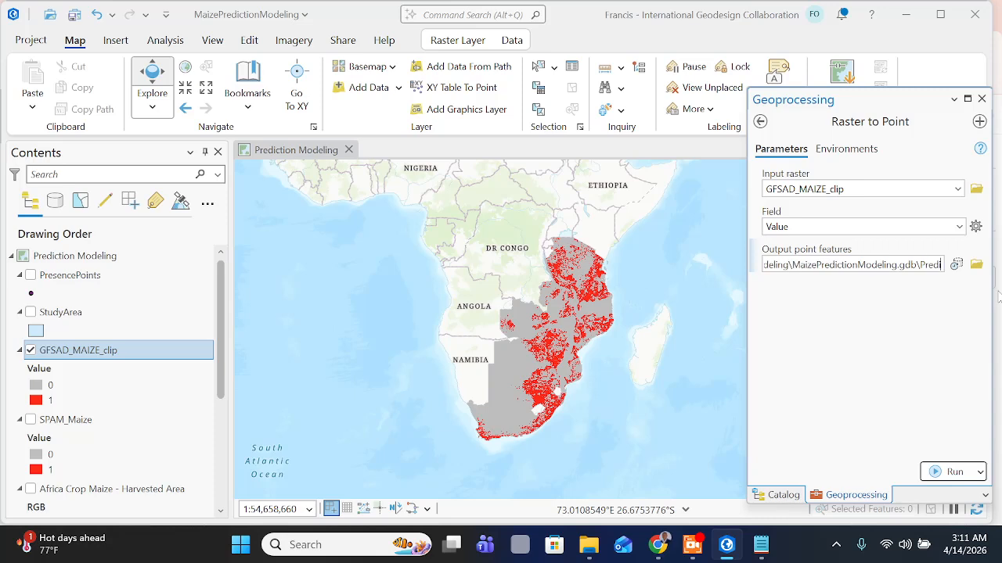
type("nPoints")
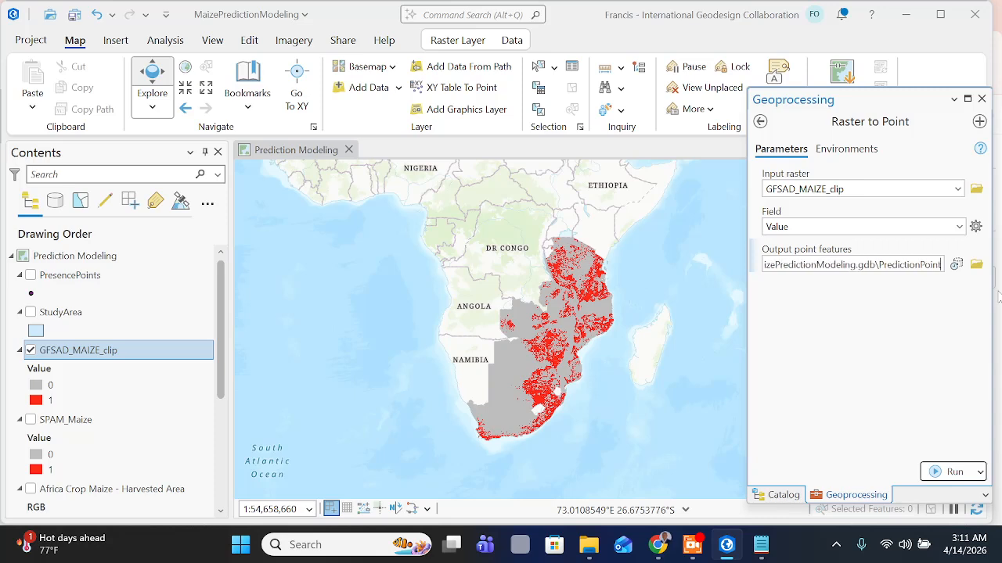
Read step 1l in the Exercise 2 PDF in Chrome, and pause drawing of the Prediction Modeling map in ArcGIS Pro
left_click(658, 545)
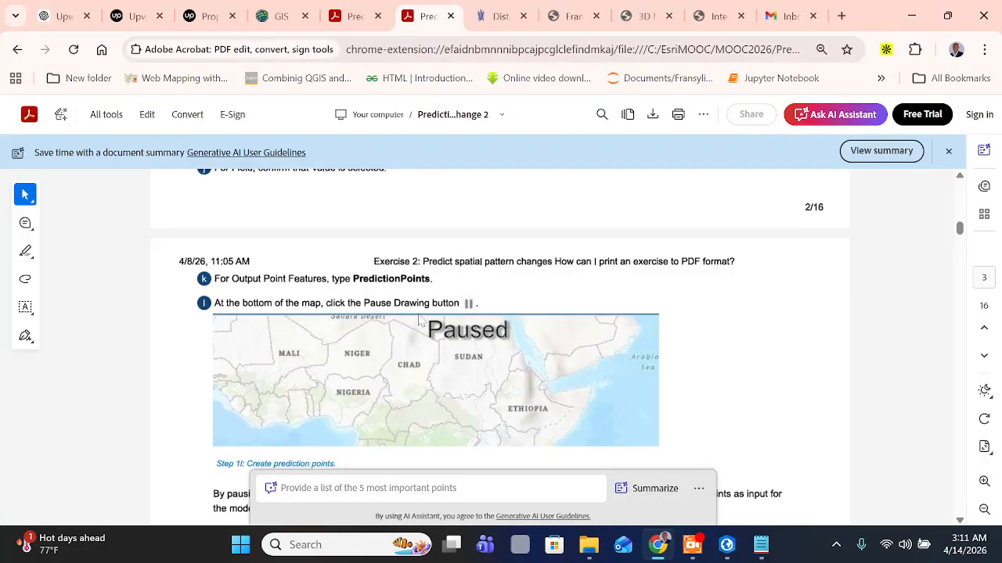
scroll(443, 316, "up", 1)
scroll(460, 292, "down", 2)
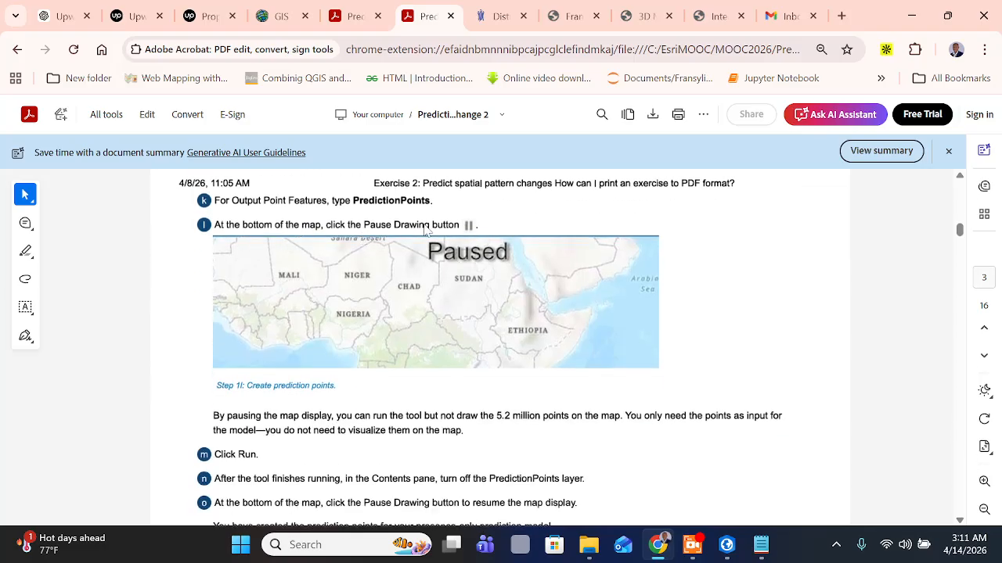
left_click(726, 545)
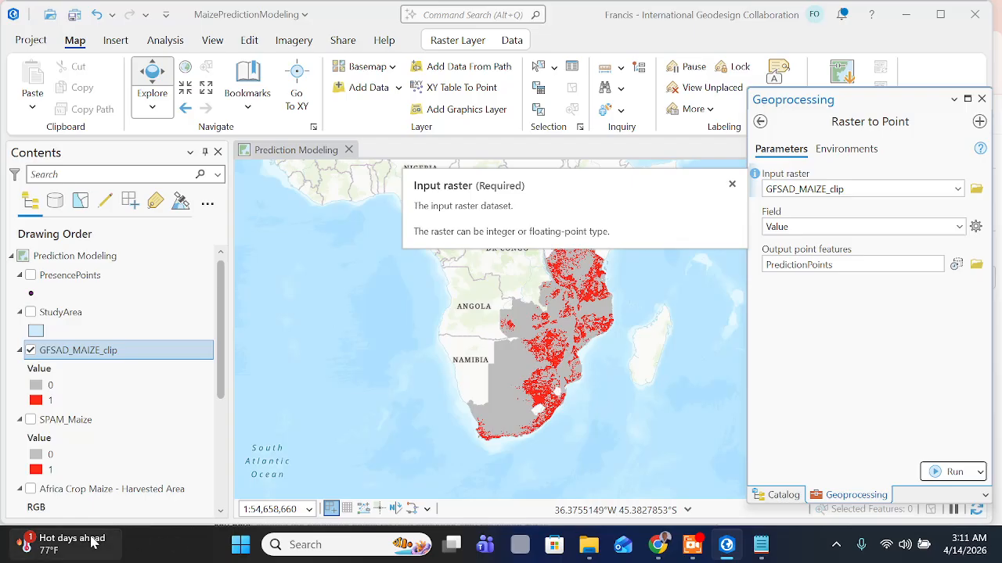
left_click(693, 544)
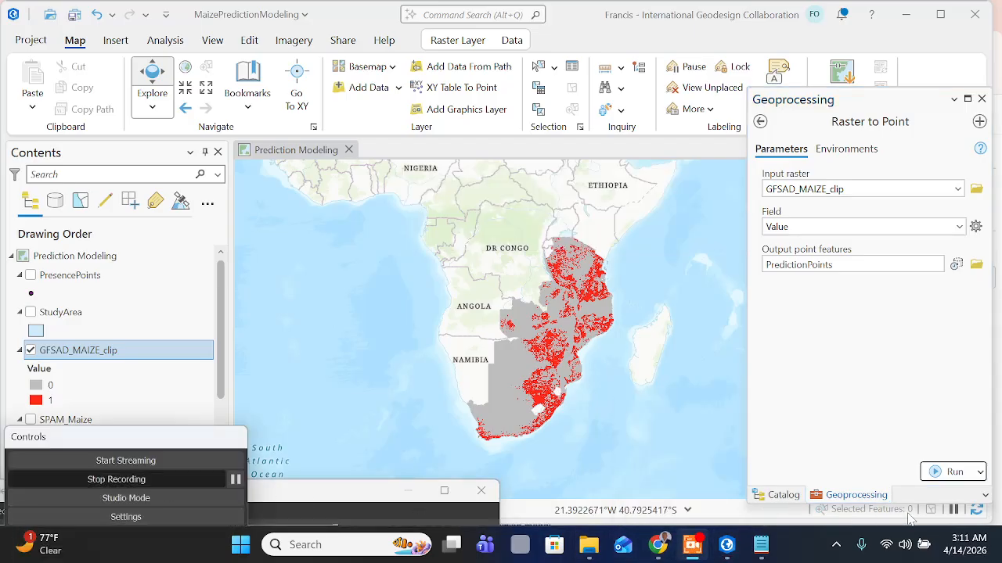
left_click(954, 512)
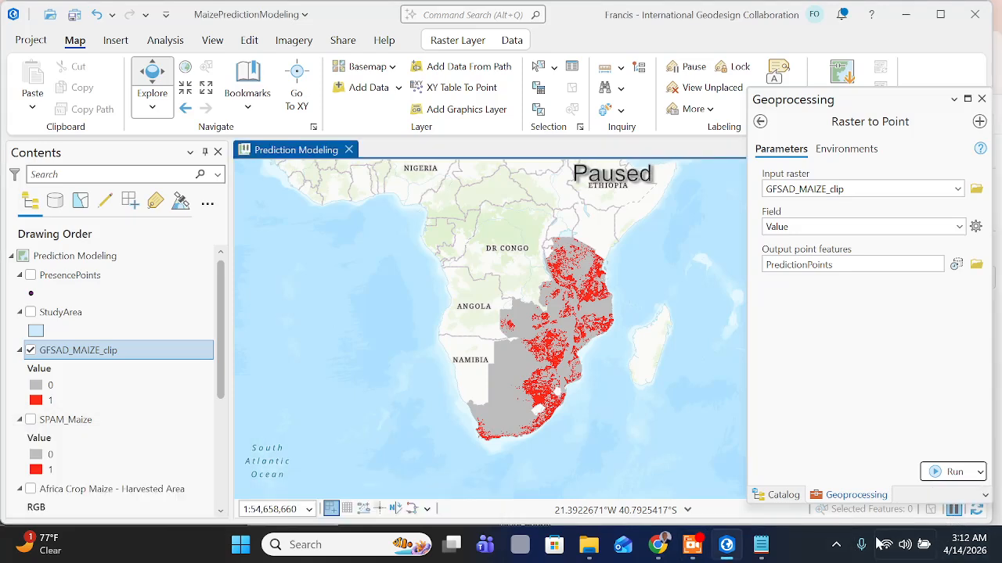
In the Exercise 2 PDF in Chrome, read steps 1m to 1p on running the tool, resuming the map display and saving the project
left_click(648, 556)
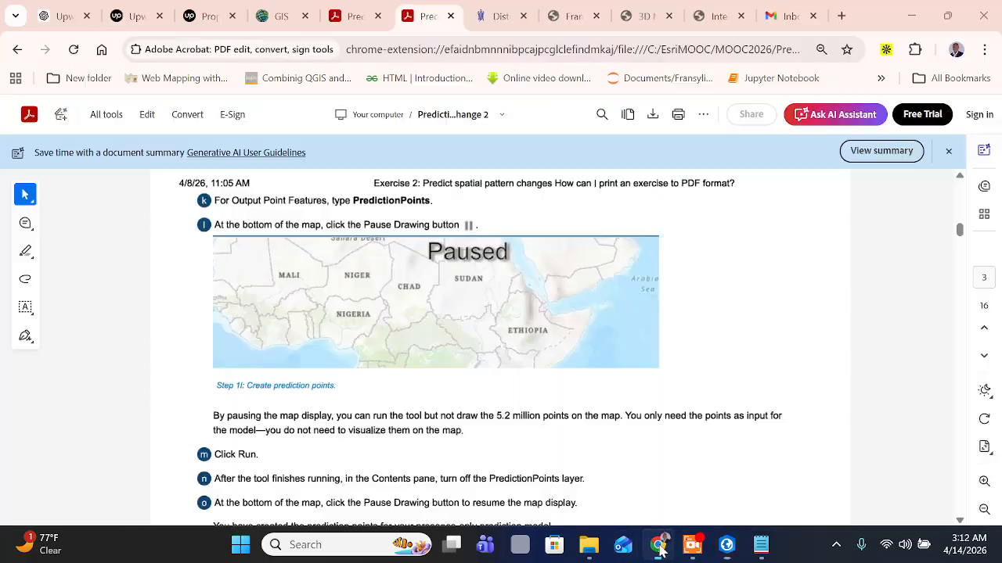
scroll(342, 353, "down", 2)
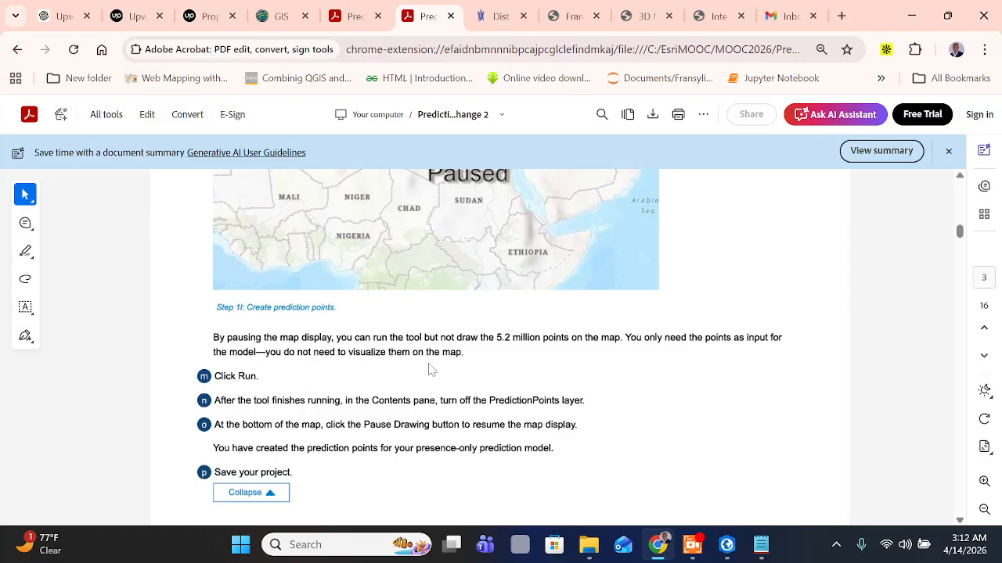
left_click(727, 544)
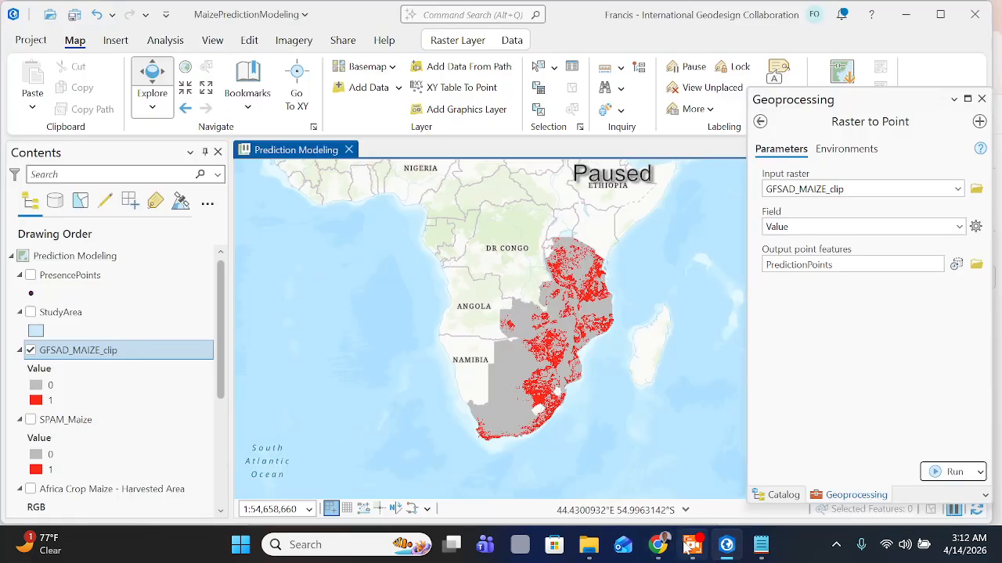
left_click(658, 545)
scroll(360, 371, "down", 1)
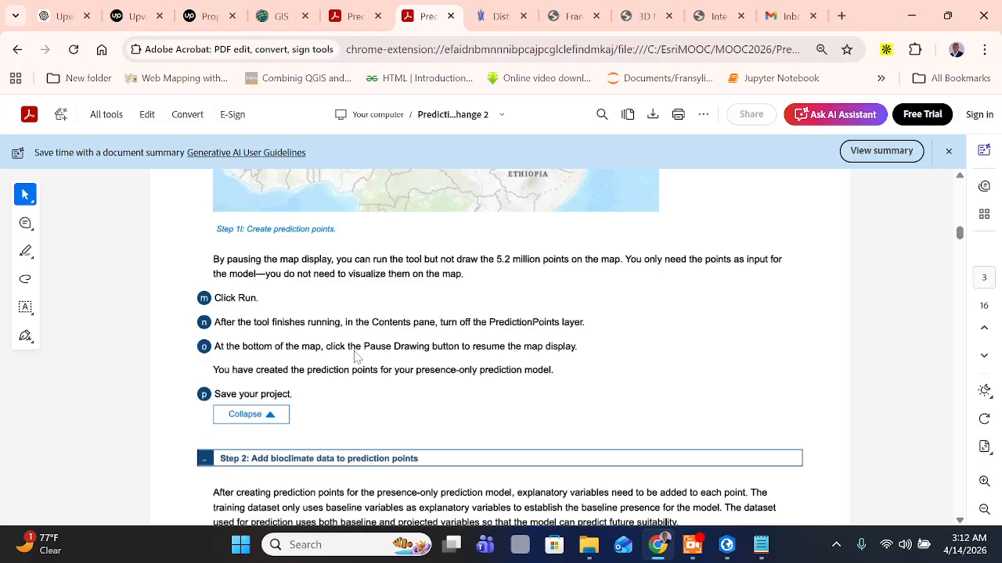
scroll(374, 385, "down", 1)
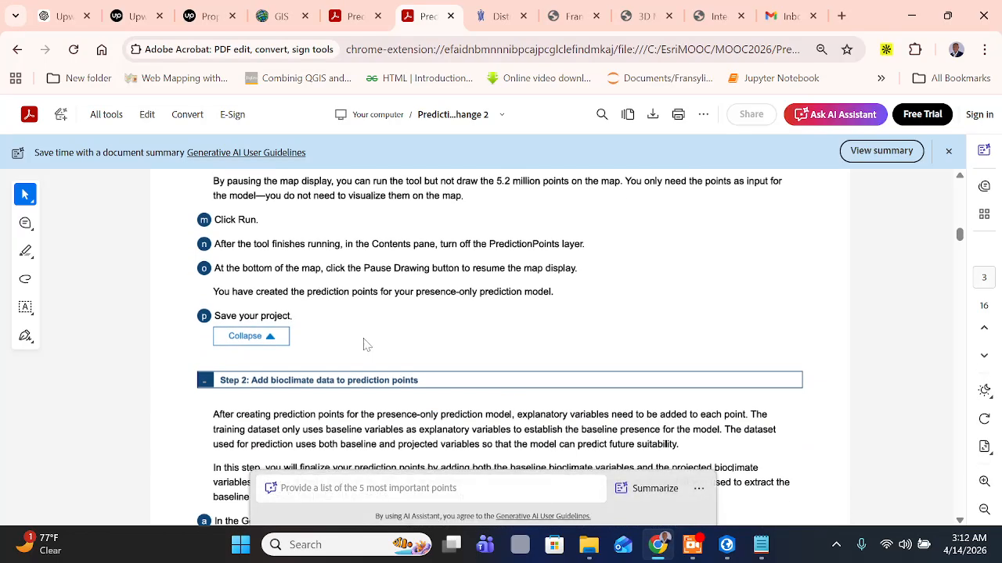
Switch to ArcGIS Pro and run Raster to Point on GFSAD_MAIZE_clip with field Value and output PredictionPoints
left_click(726, 545)
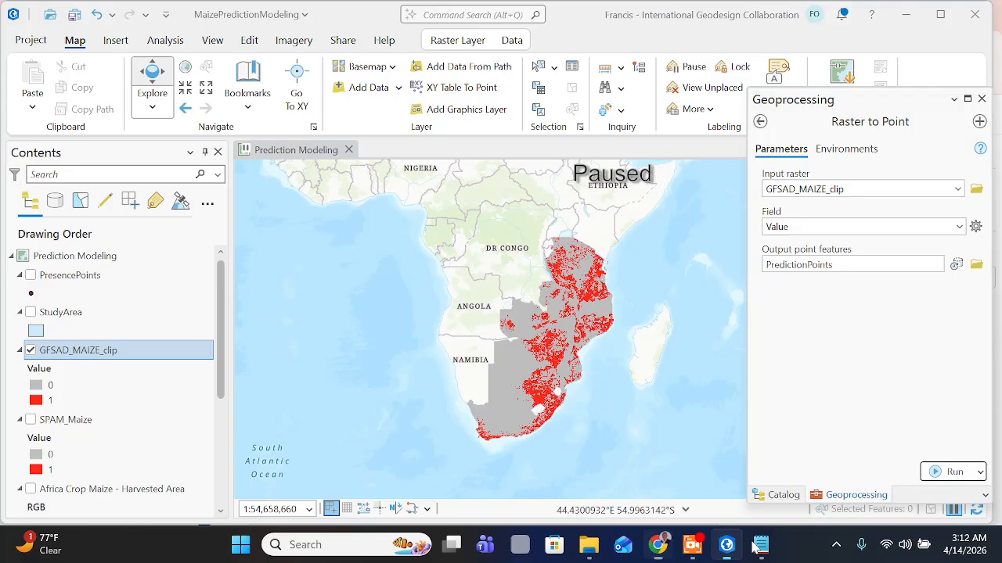
left_click(941, 477)
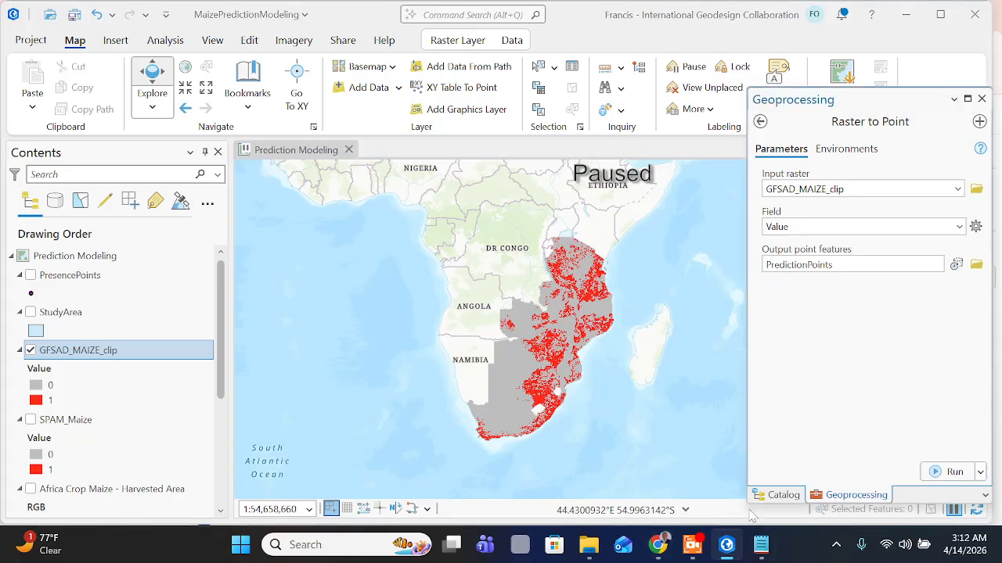
left_click(695, 552)
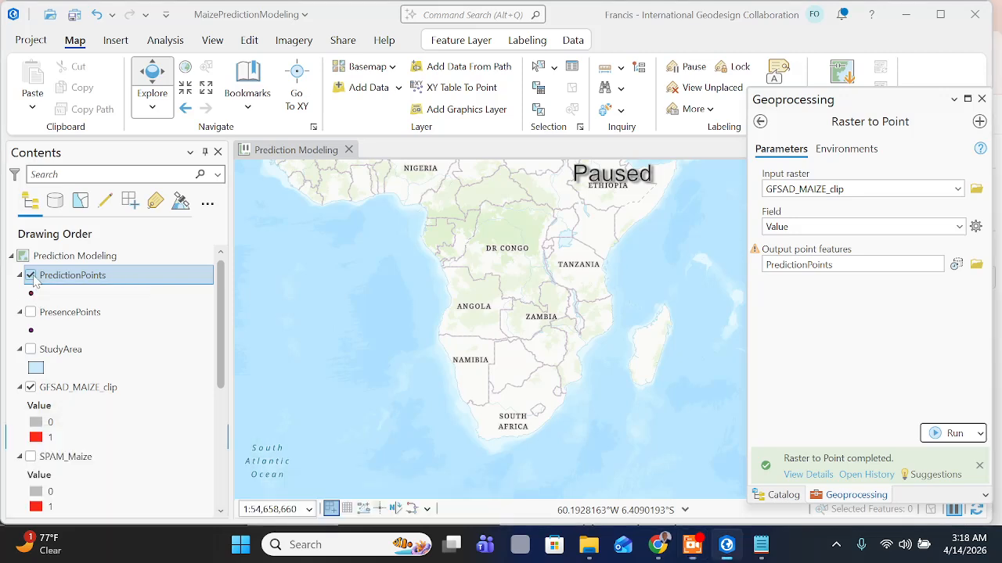
Turn off the PredictionPoints layer and resume map drawing
left_click(31, 276)
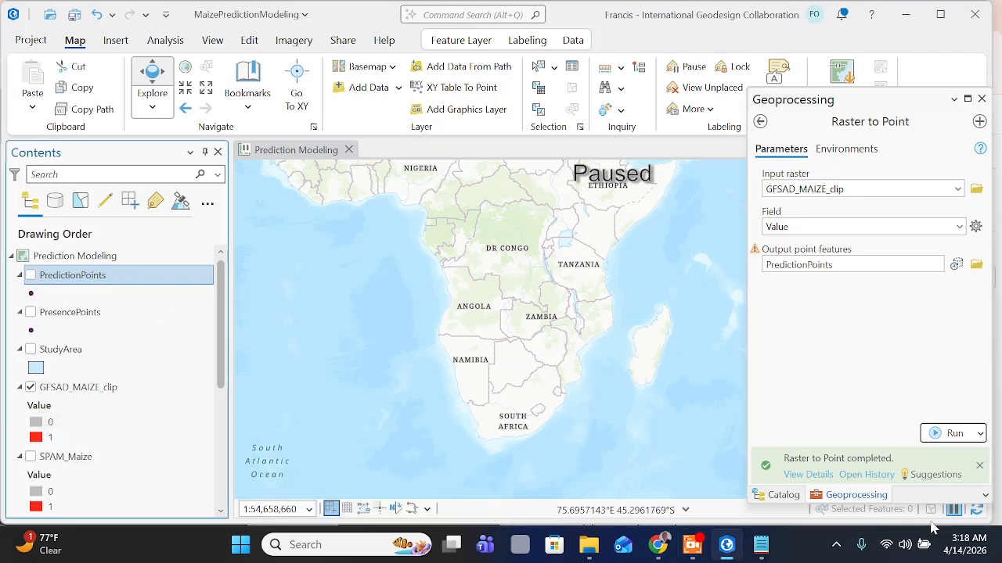
left_click(954, 513)
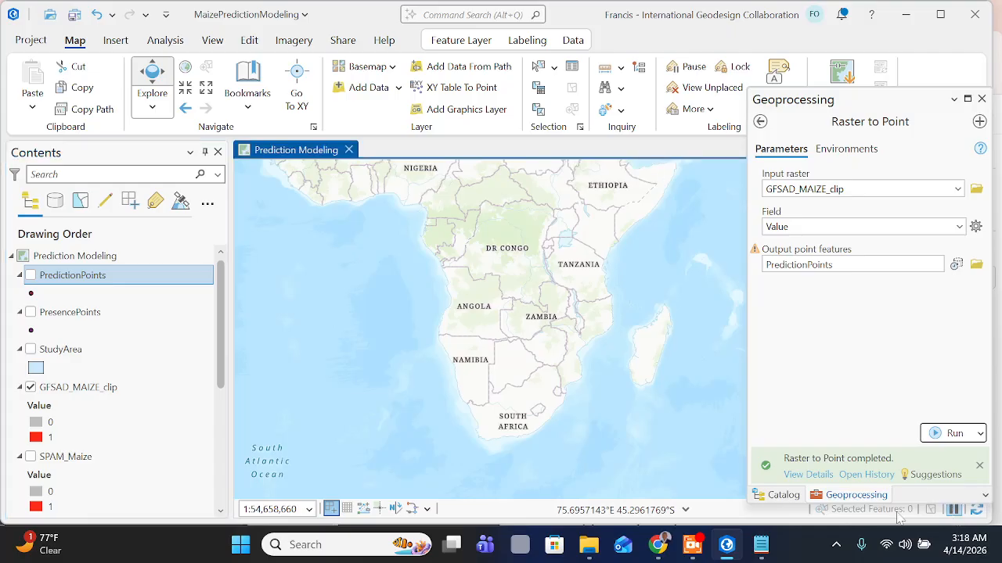
Save the project and read Step 2 of the exercise PDF in Chrome about adding bioclimate data to prediction points
left_click(76, 16)
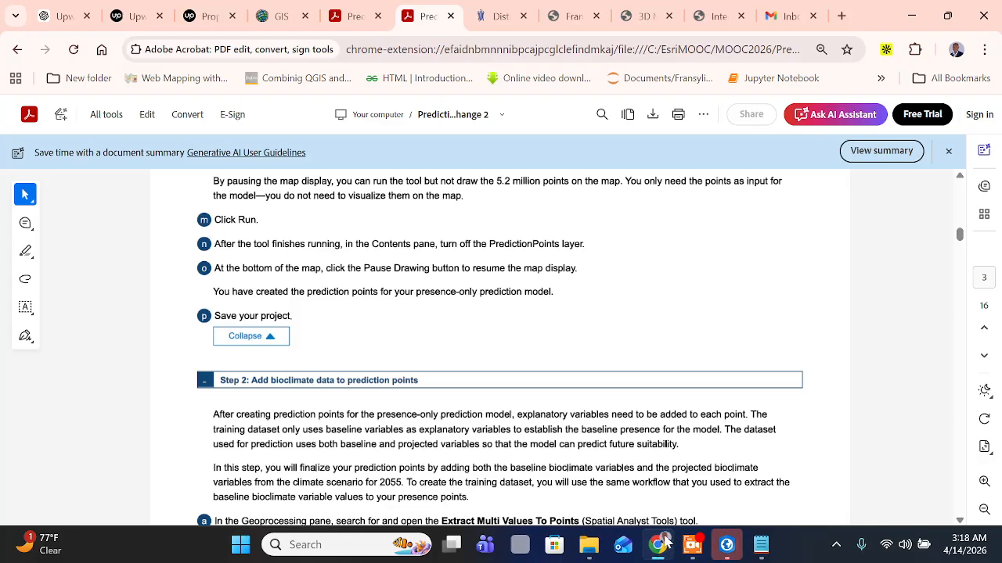
scroll(334, 347, "down", 1)
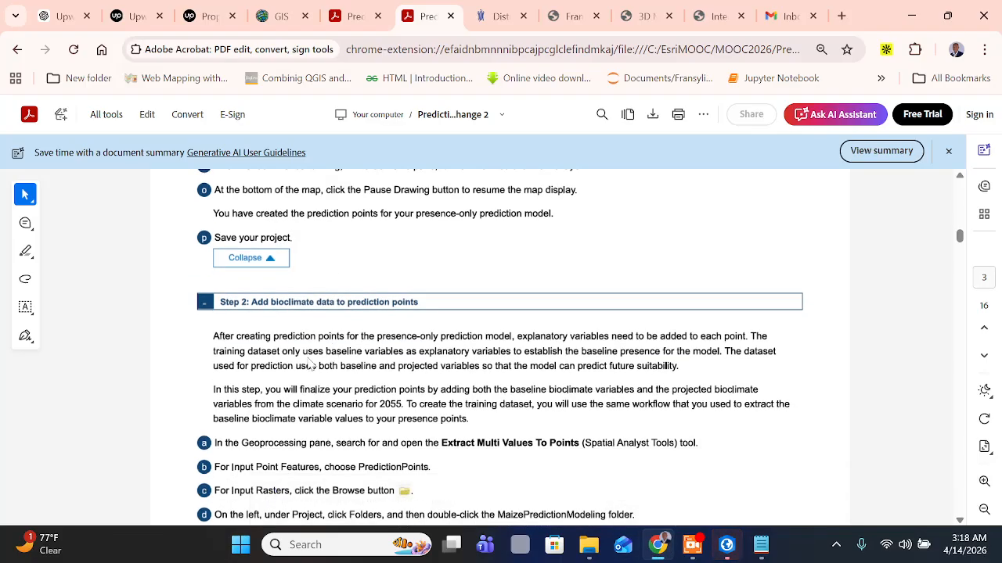
scroll(247, 354, "down", 1)
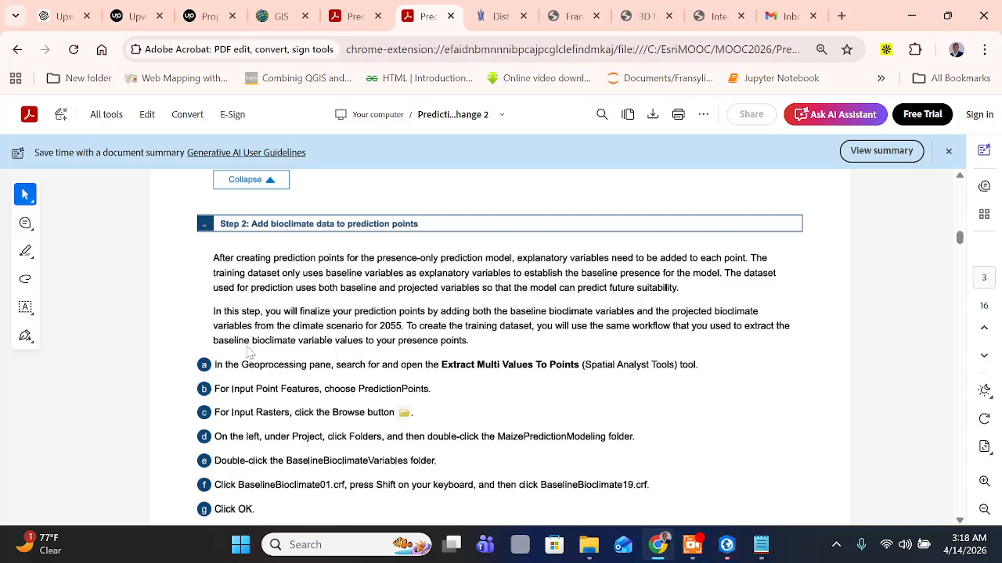
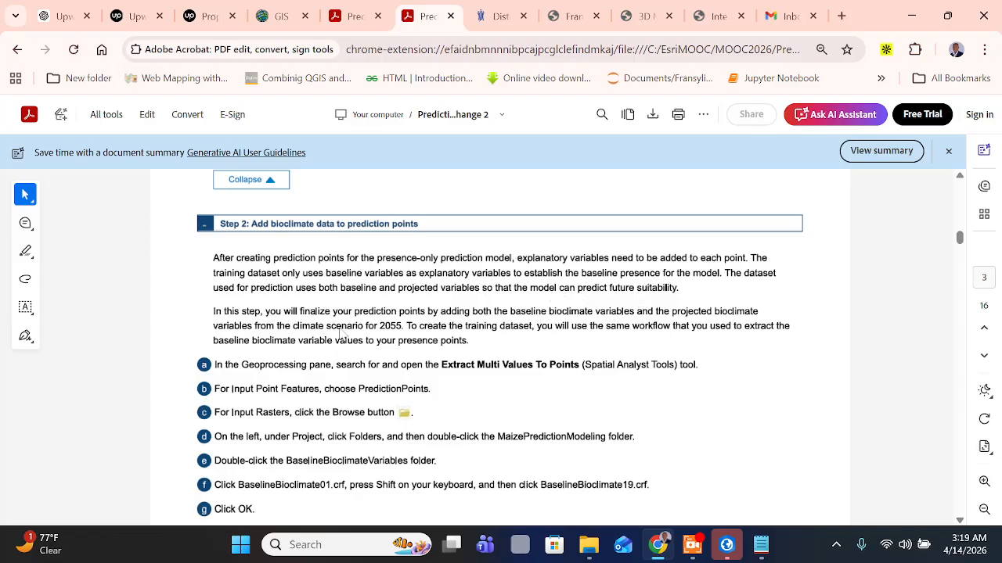
scroll(329, 328, "up", 1)
scroll(311, 319, "down", 1)
scroll(427, 364, "down", 1)
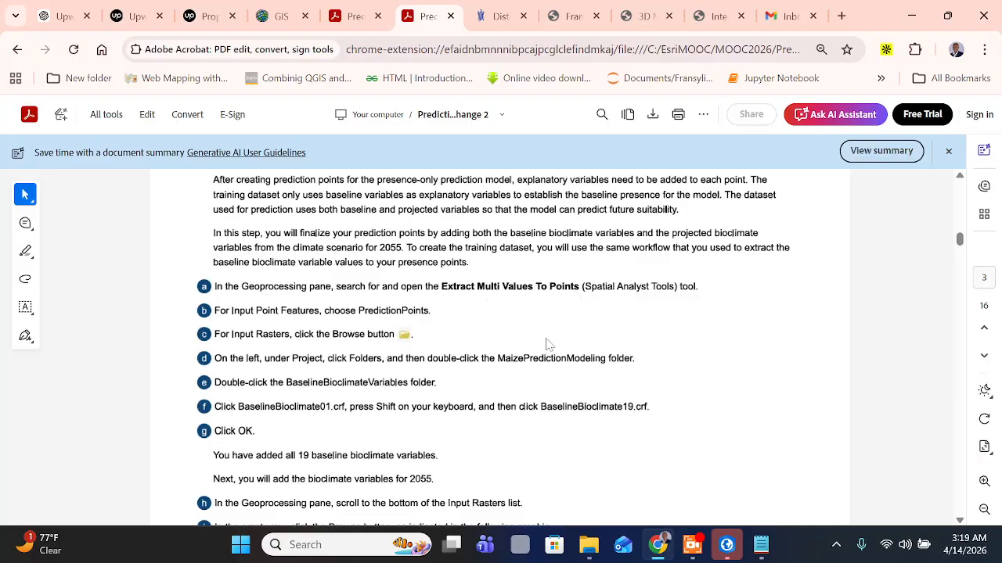
Switch to ArcGIS Pro, search the geoprocessing tools for "extract multi value to poin" and open Extract Multi Values to Points
left_click(727, 545)
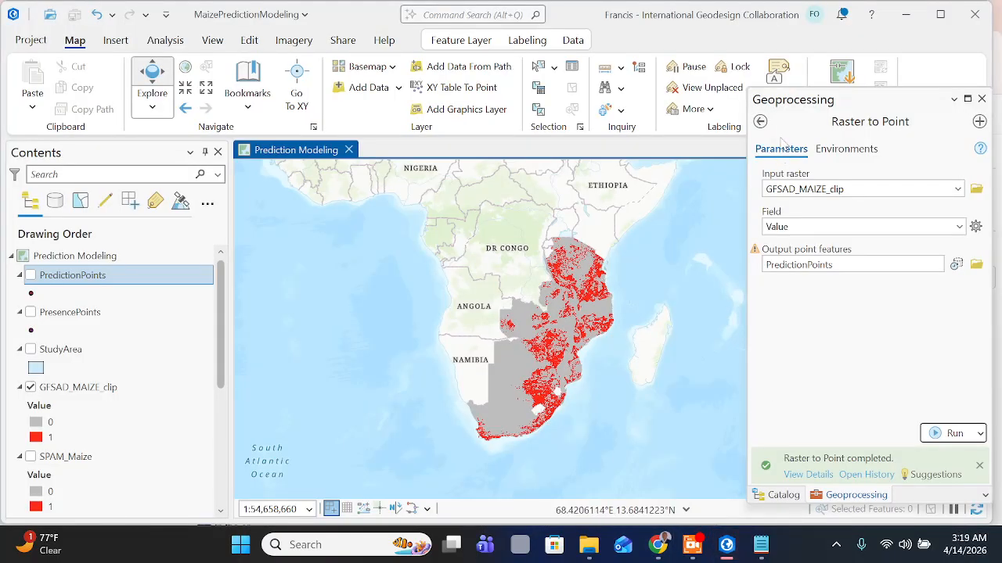
left_click(760, 121)
left_click_drag(850, 122, 689, 141)
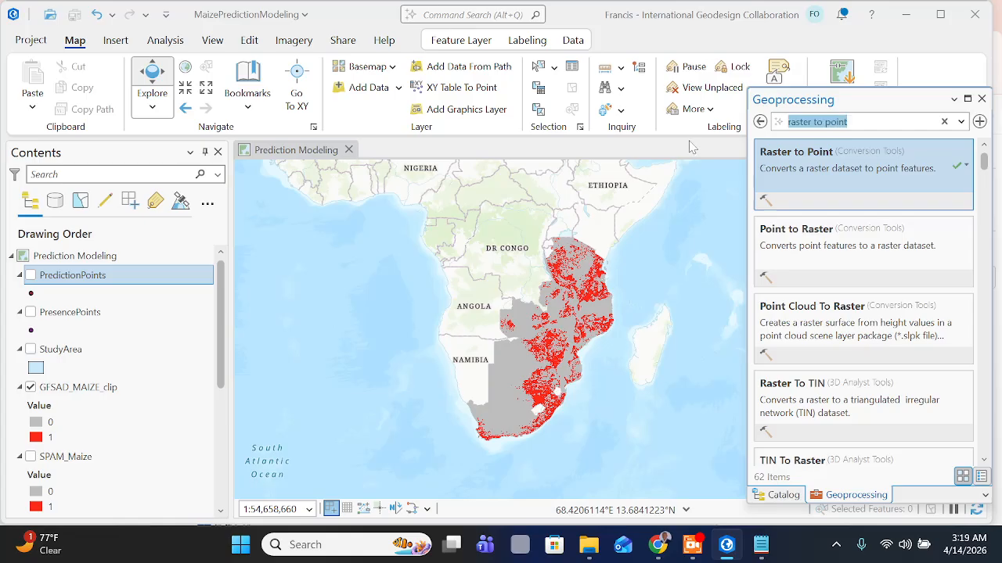
type("extract multi value to")
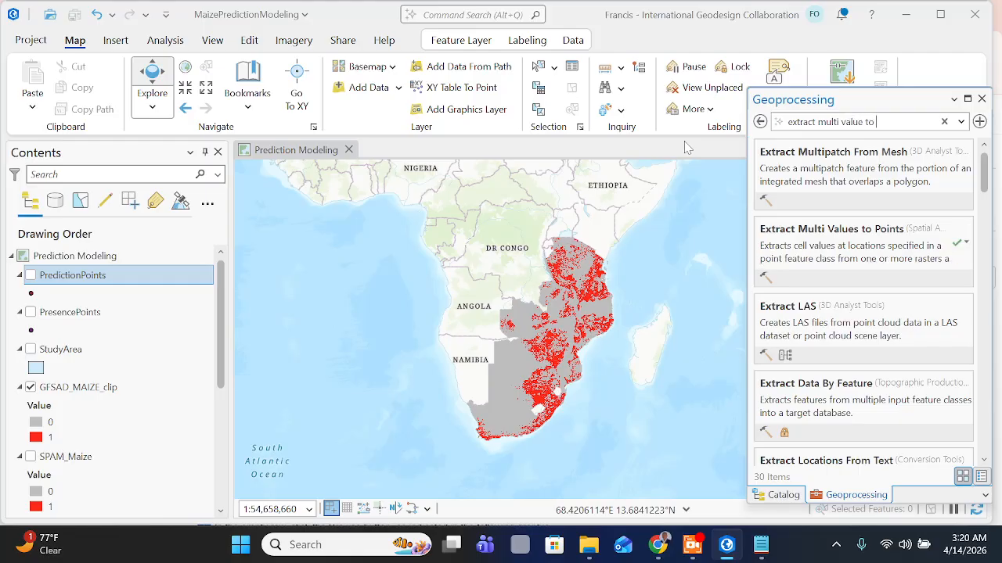
type("poin")
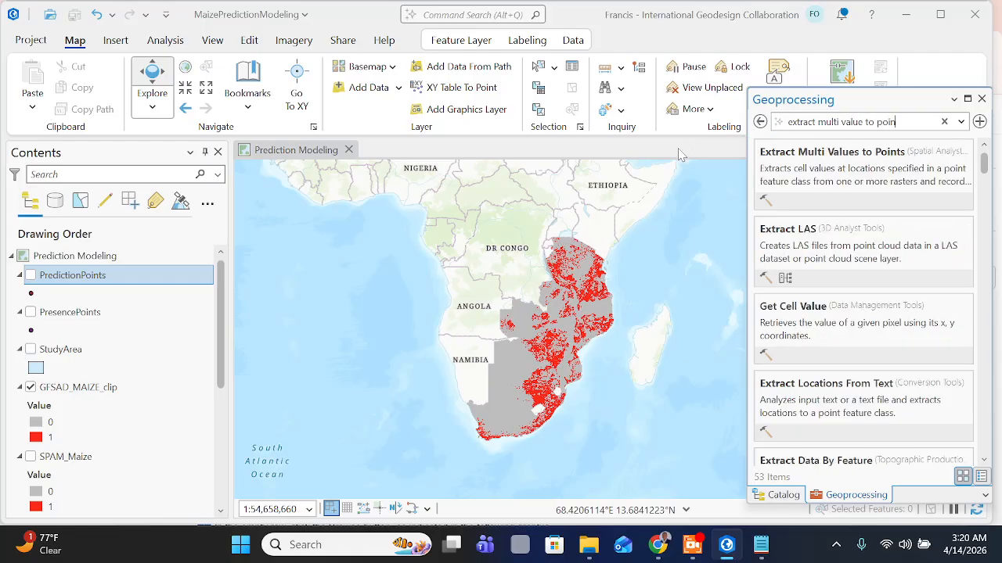
left_click(885, 182)
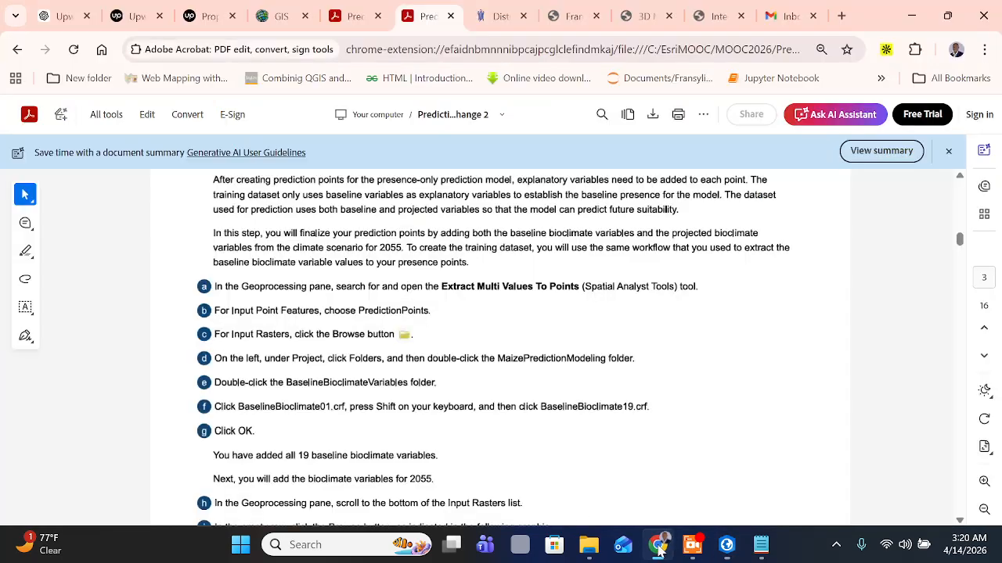
Check the exercise PDF in Chrome and, back in ArcGIS Pro, set the tool's input point features to PredictionPoints
left_click(660, 545)
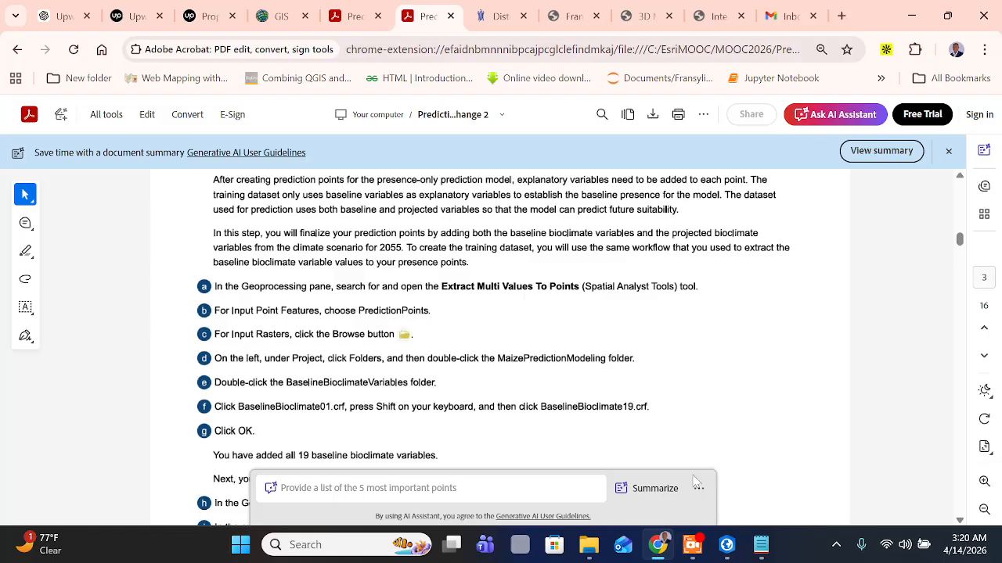
left_click(726, 545)
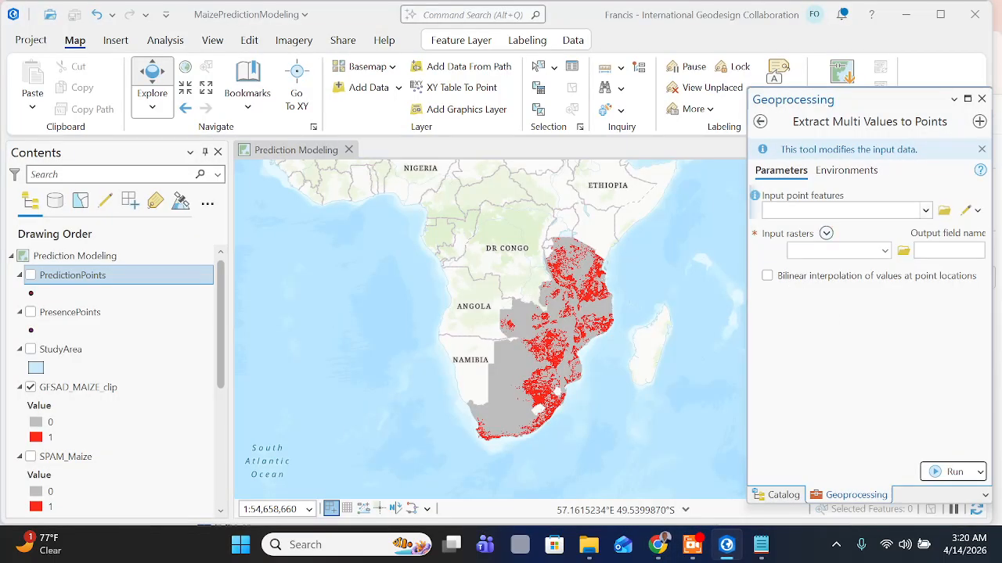
left_click(926, 209)
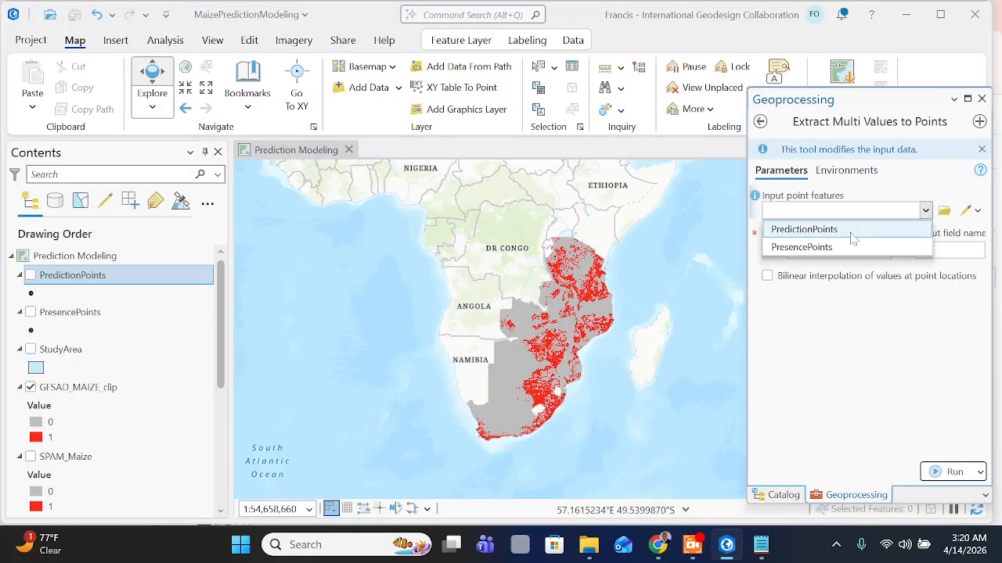
left_click(853, 237)
Read the input raster instructions in the exercise PDF in Chrome and examine the PredictionPoints attribute table in ArcGIS Pro
left_click(659, 546)
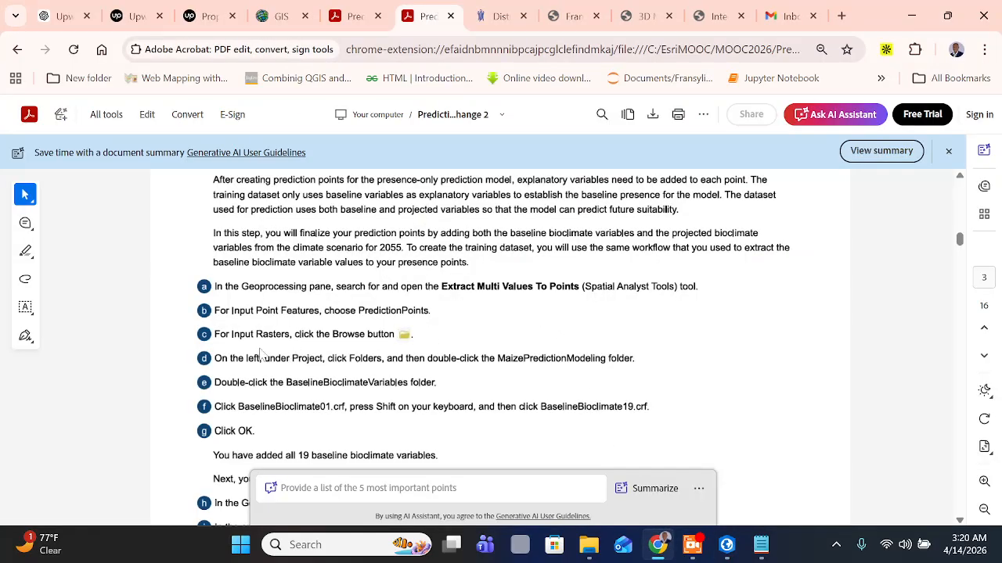
scroll(358, 351, "down", 2)
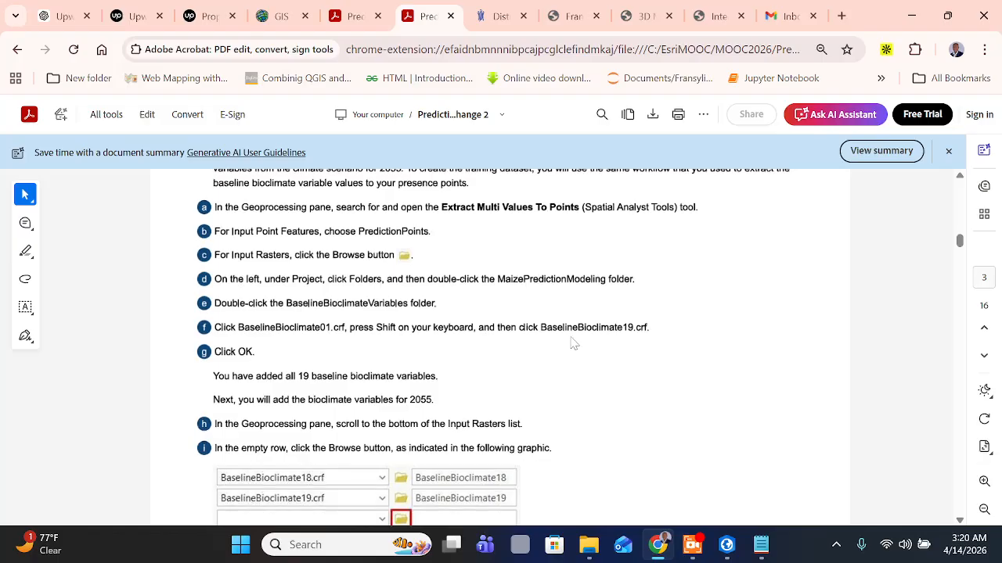
scroll(569, 349, "down", 1)
left_click(726, 544)
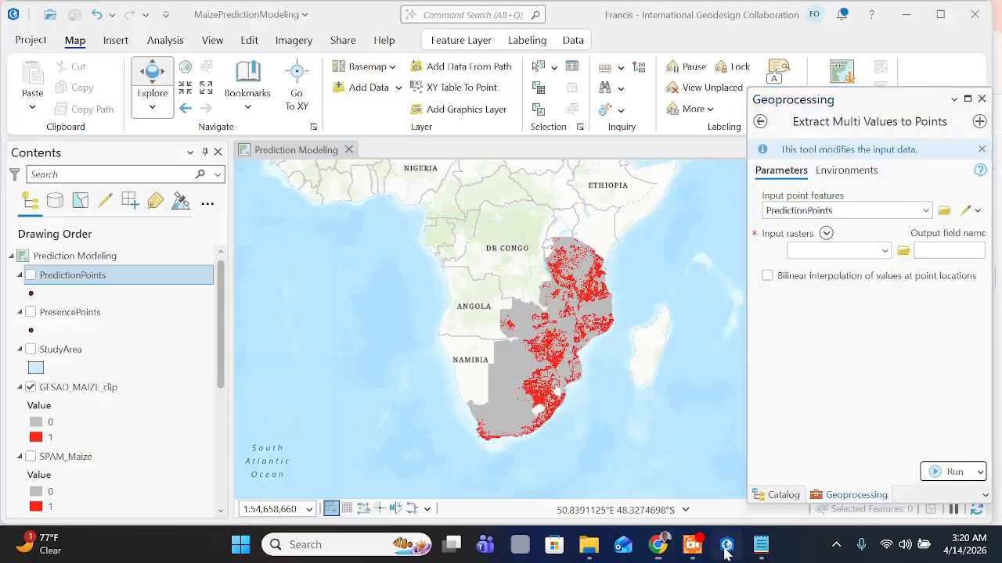
left_click(105, 279)
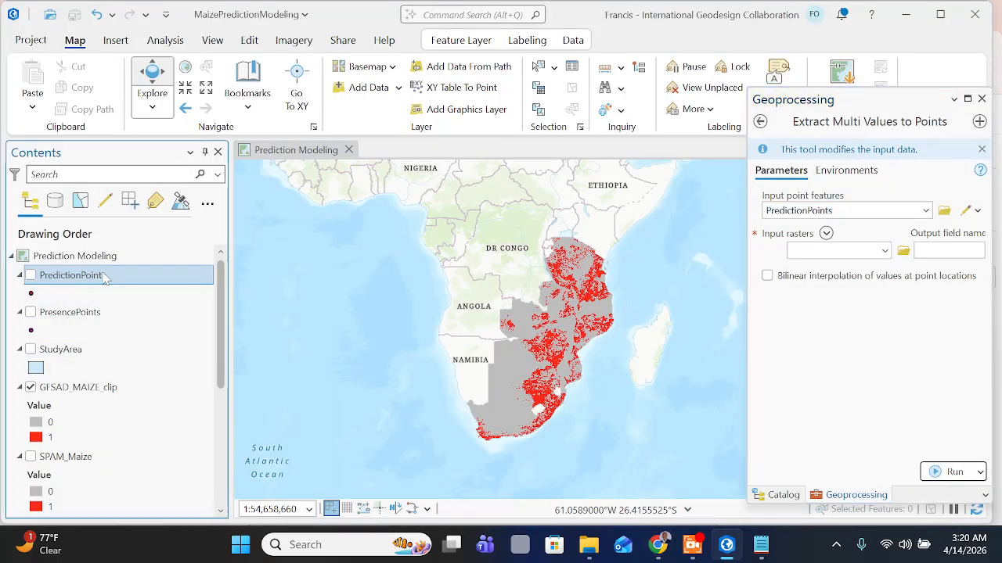
right_click(106, 279)
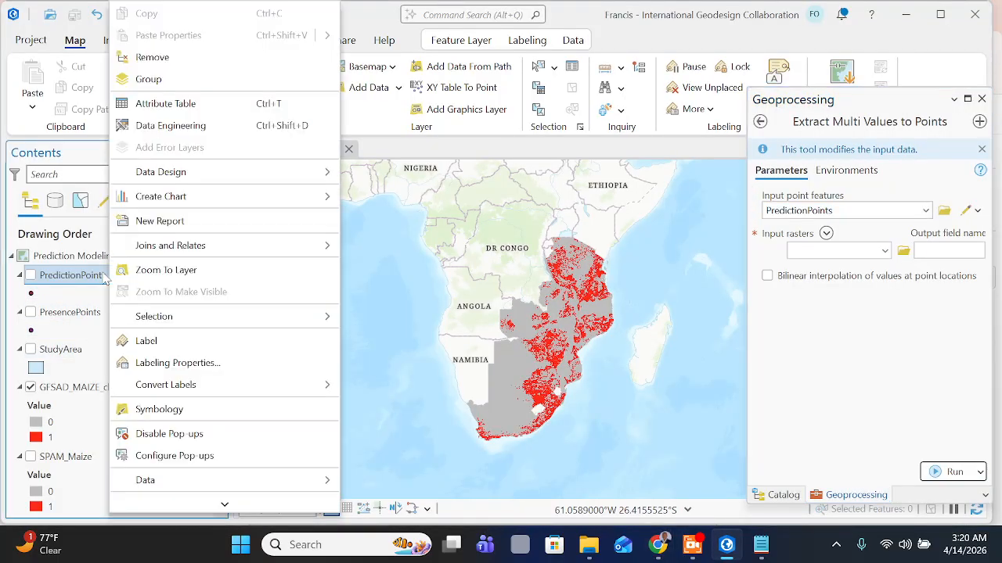
left_click(170, 111)
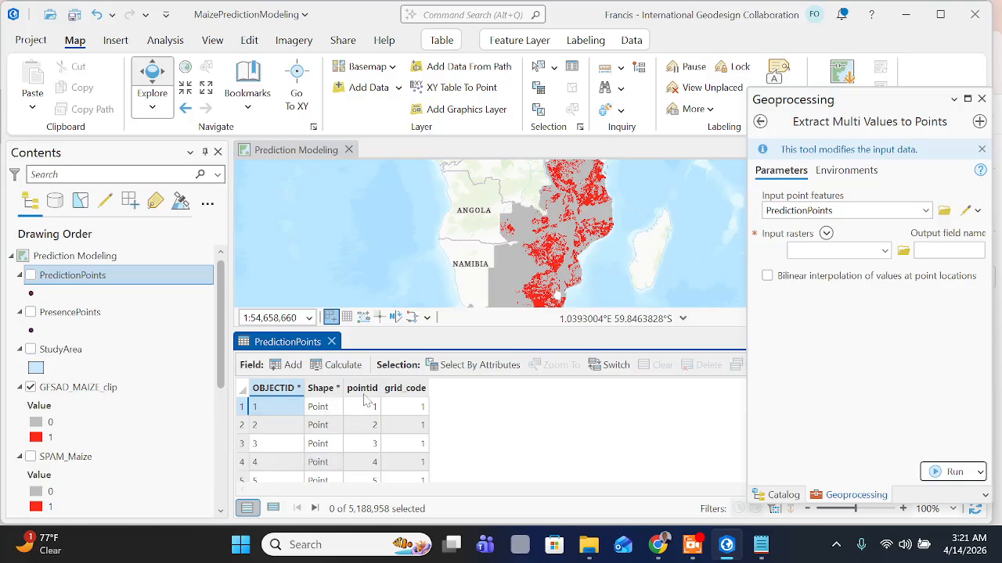
scroll(417, 438, "down", 3)
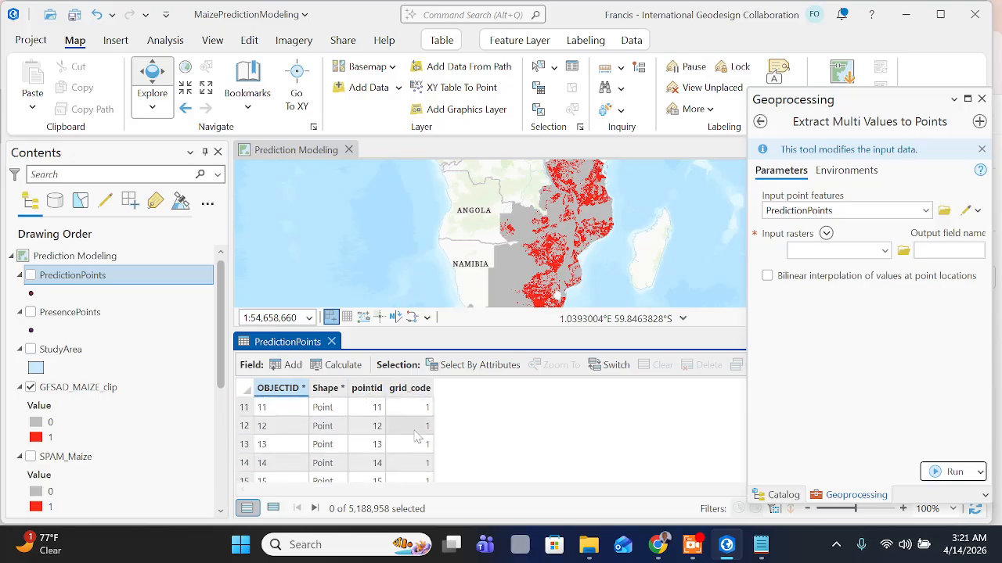
scroll(417, 438, "up", 3)
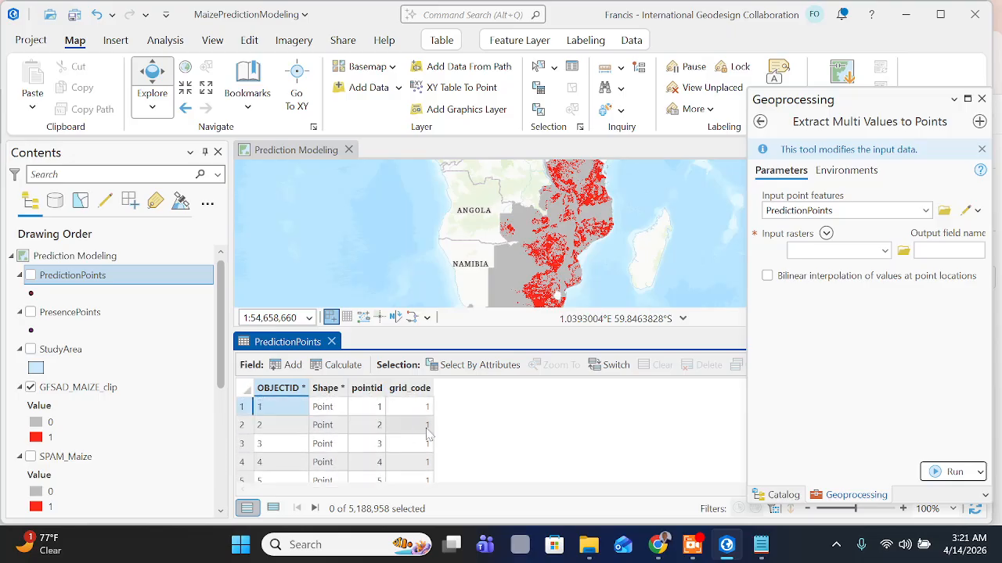
Add BaselineBioclimate01.crf through BaselineBioclimate19.crf from the project's BaselineBioclimateVariables folder as the input rasters
left_click(903, 251)
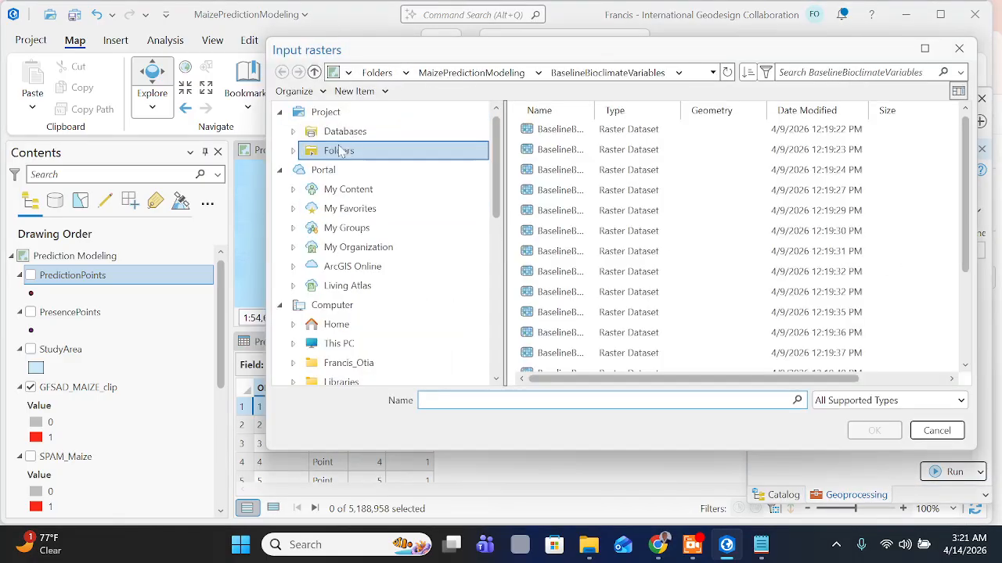
left_click(341, 151)
left_click(571, 136)
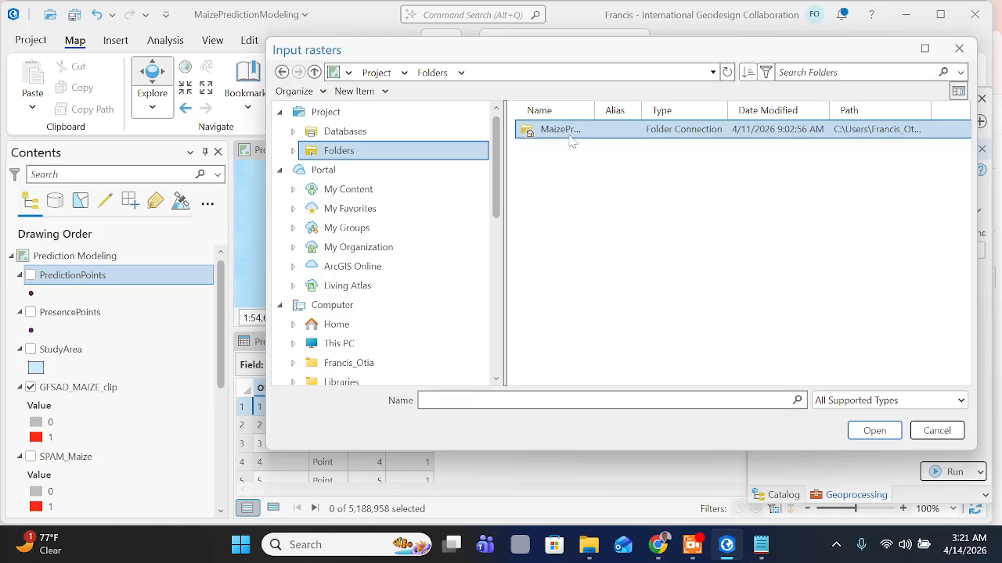
double_click(571, 138)
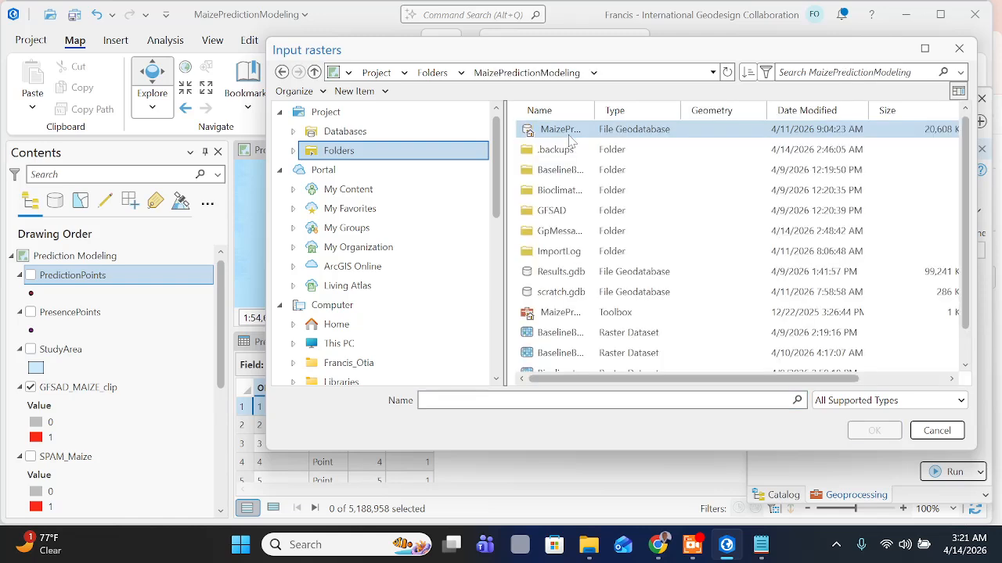
left_click(569, 175)
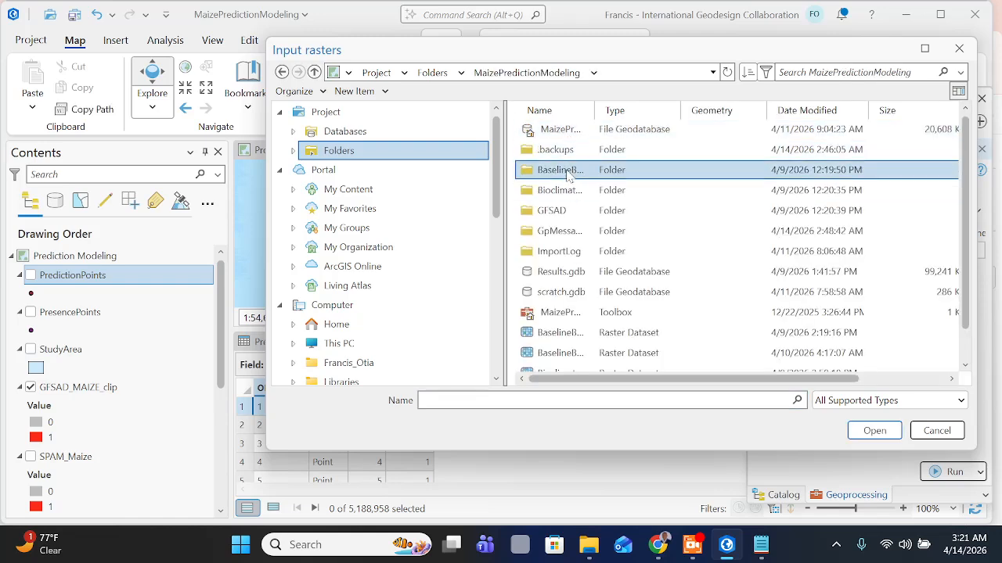
double_click(569, 175)
left_click(578, 131)
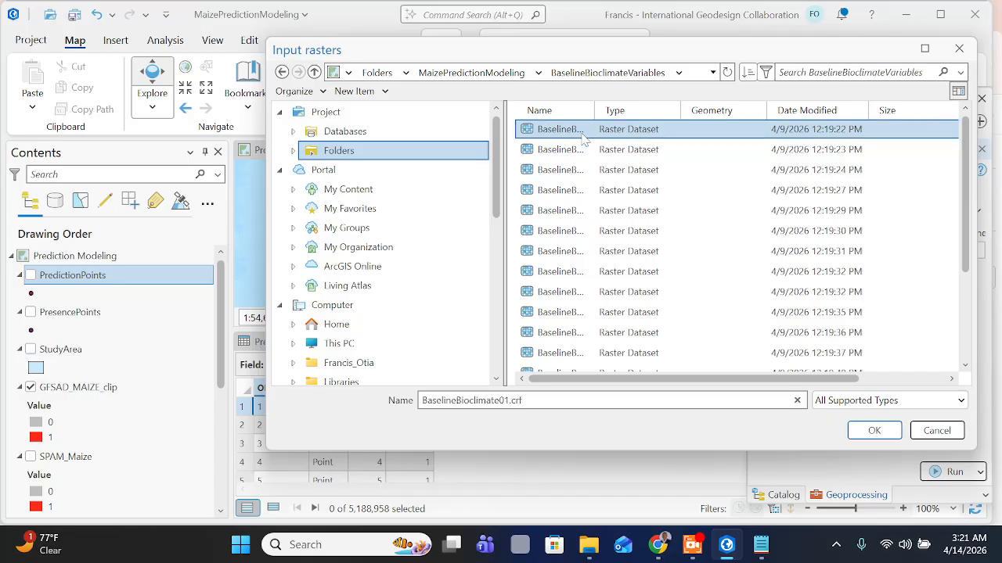
scroll(579, 239, "down", 3)
scroll(600, 286, "down", 1)
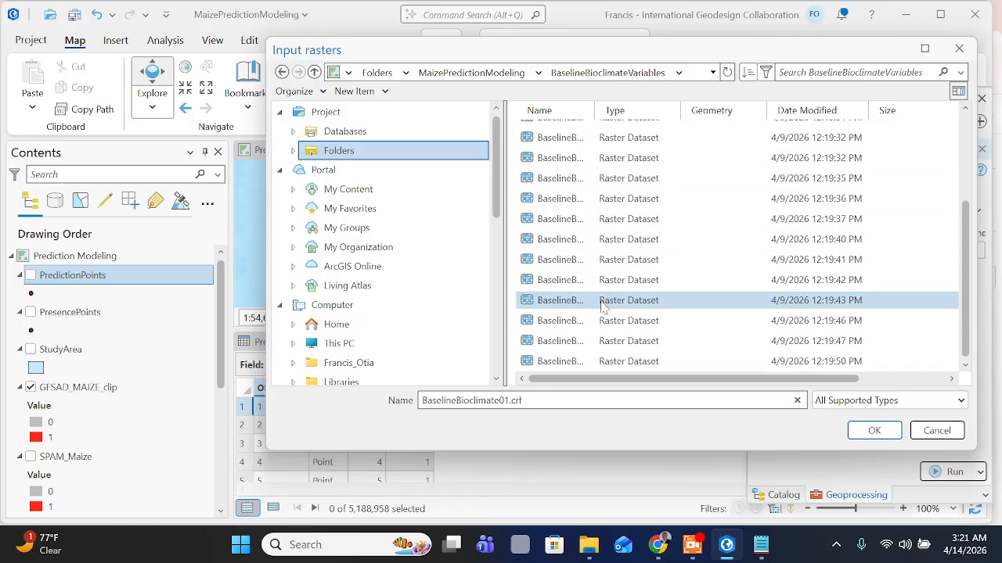
left_click(593, 363, "shift")
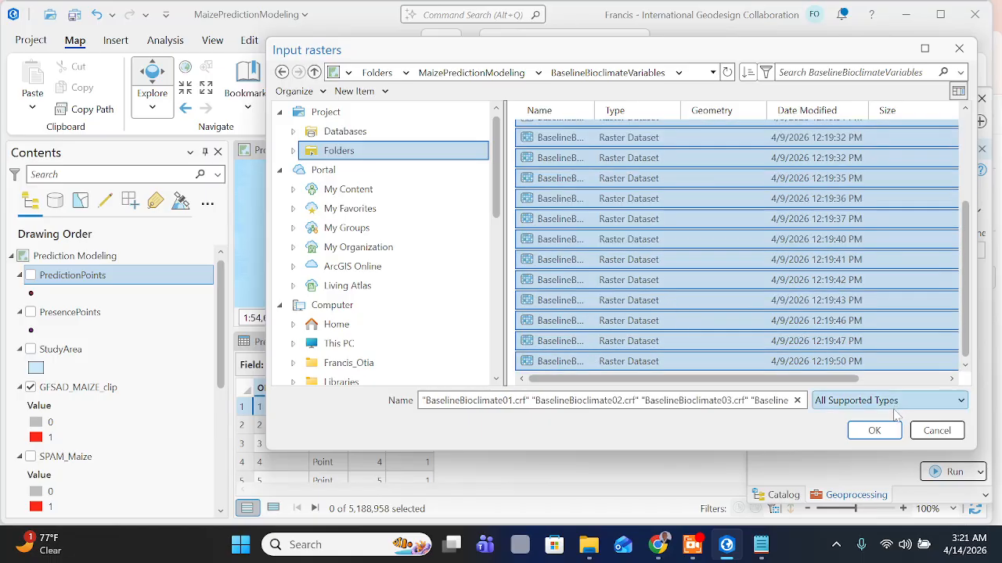
left_click(875, 430)
Switch to the exercise PDF in Chrome and read the instructions for adding the 2055 bioclimate variables
left_click(666, 539)
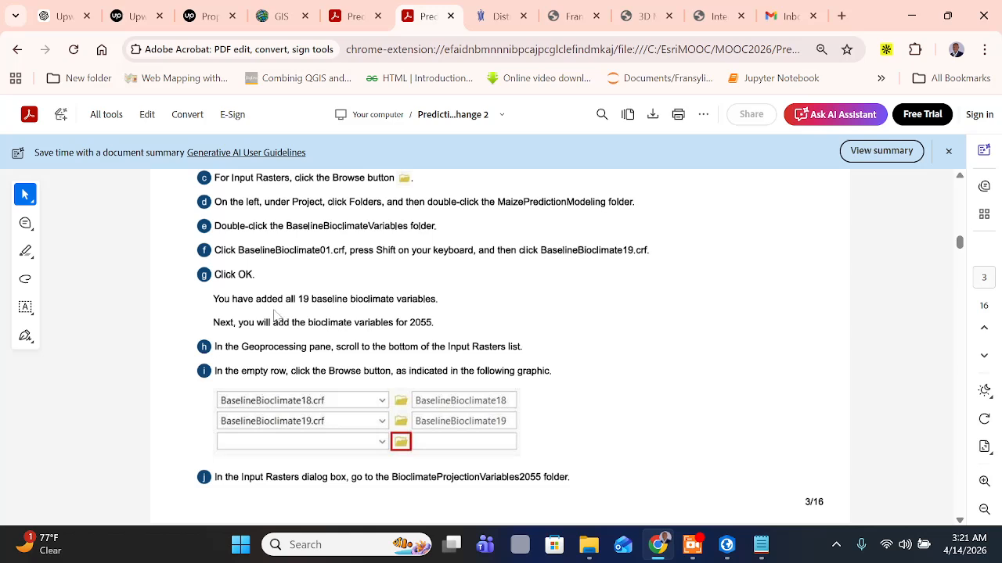
scroll(274, 315, "down", 2)
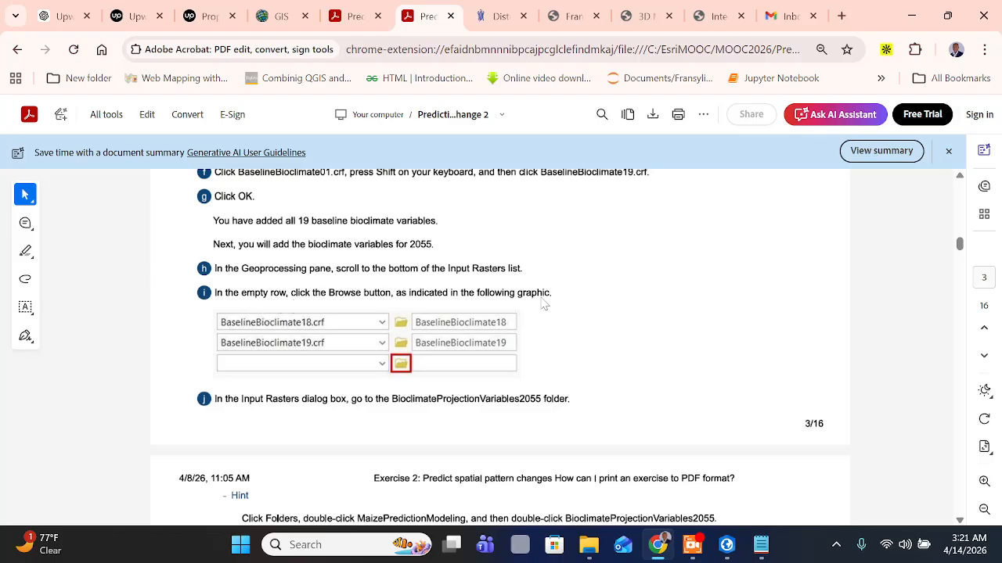
scroll(317, 345, "down", 1)
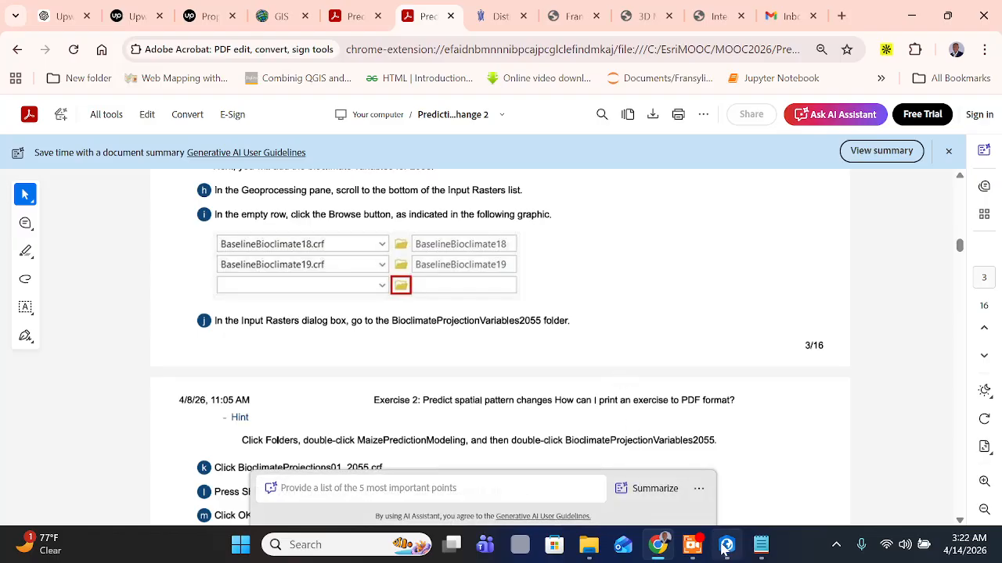
mouse_move(725, 552)
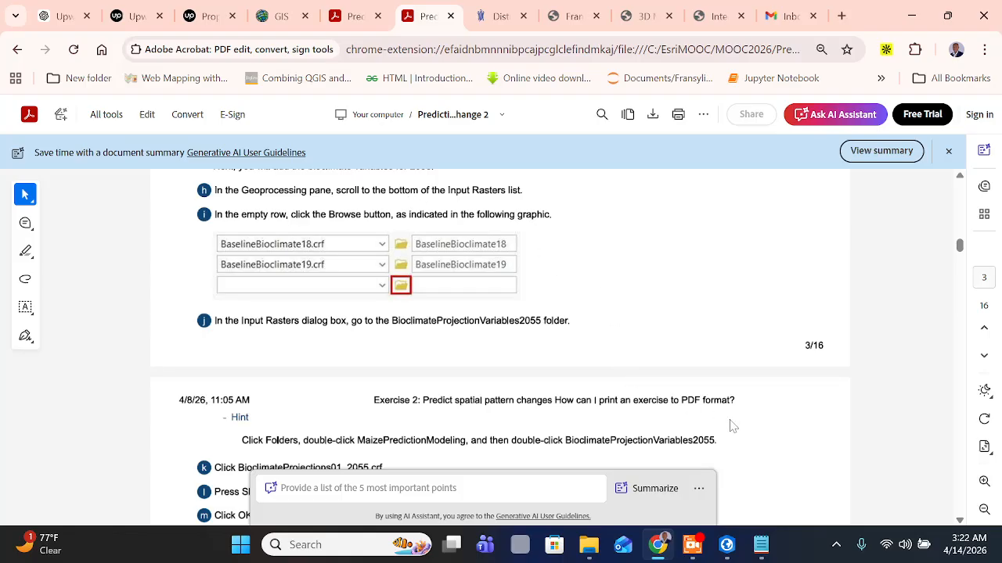
In ArcGIS Pro, browse for rasters from the empty input raster row and open the project's MaizePredictionModeling folder
left_click(726, 546)
mouse_move(702, 551)
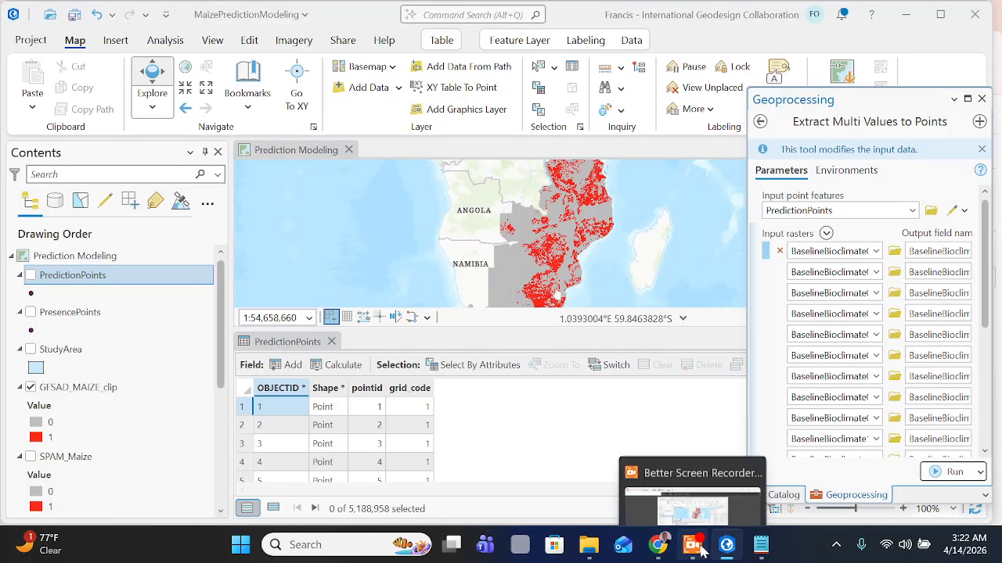
scroll(829, 329, "down", 5)
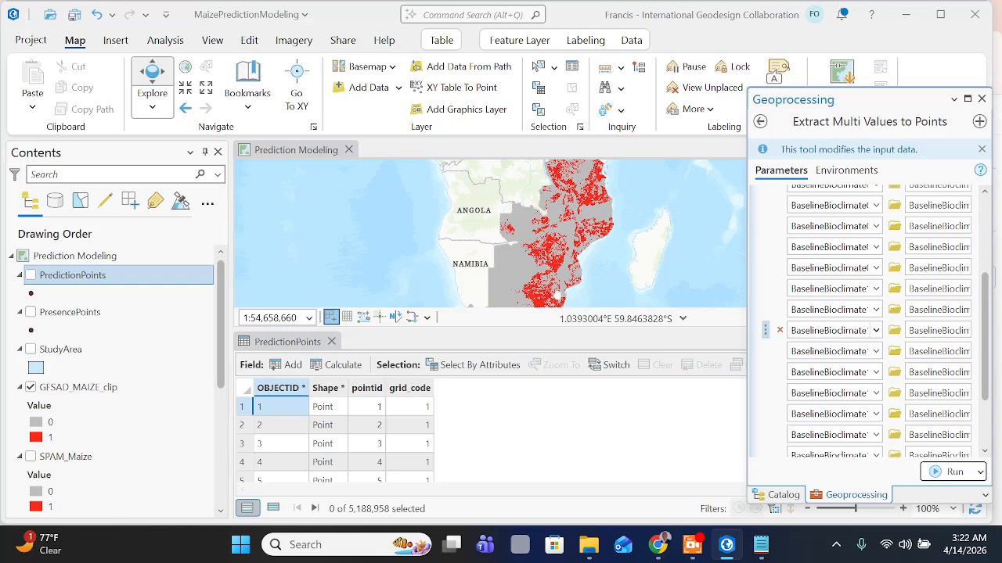
scroll(860, 353, "down", 3)
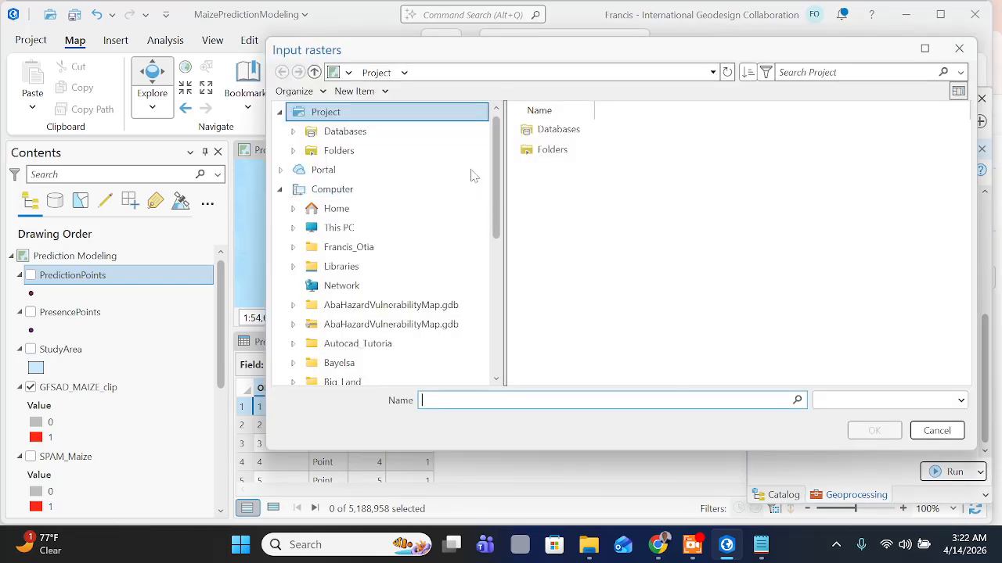
left_click(352, 153)
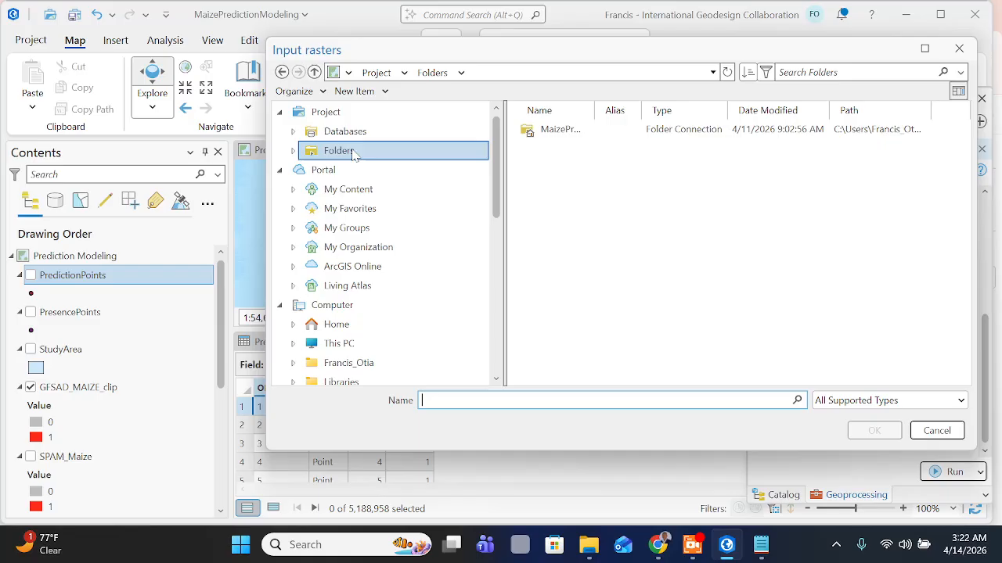
left_click(575, 138)
double_click(575, 141)
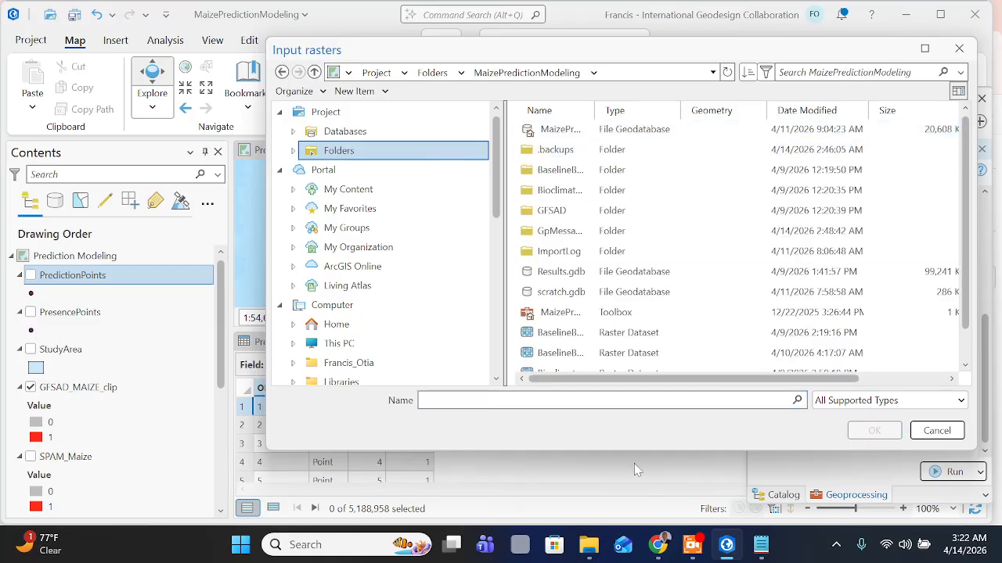
Check the folder name in the exercise PDF in Chrome and, back in ArcGIS Pro, open the BioclimateProjectionVariables2055 folder
left_click(671, 546)
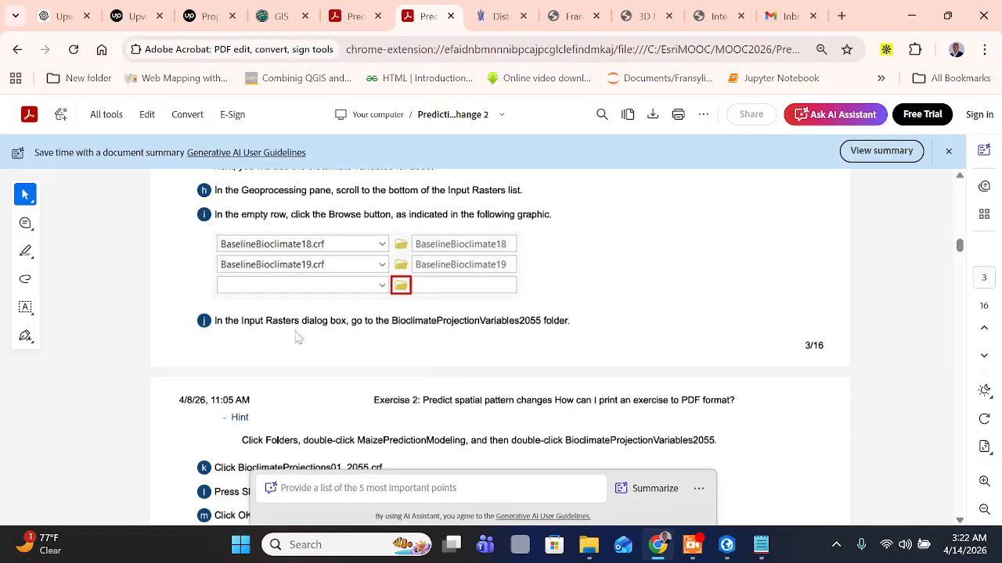
scroll(329, 341, "up", 1)
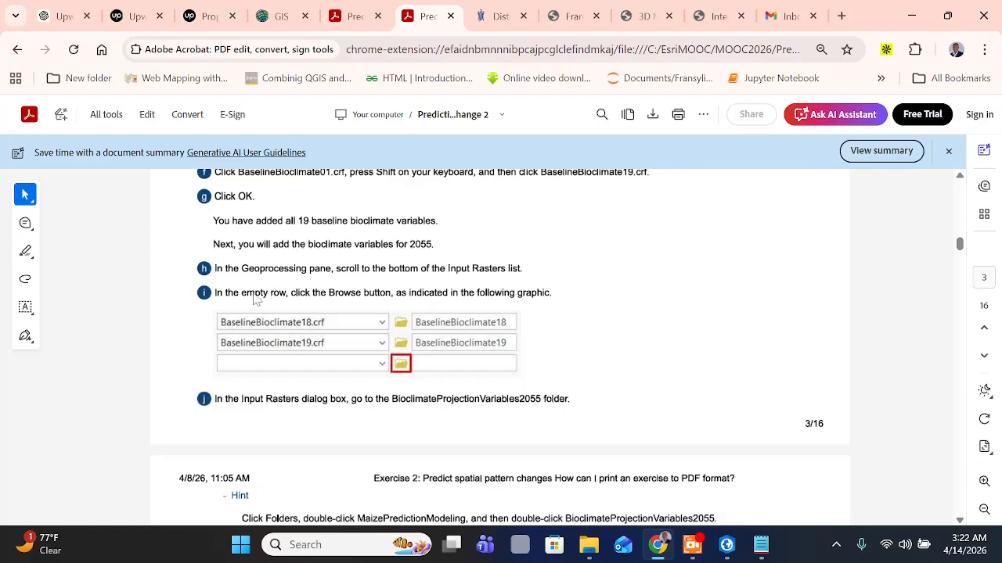
scroll(313, 306, "down", 2)
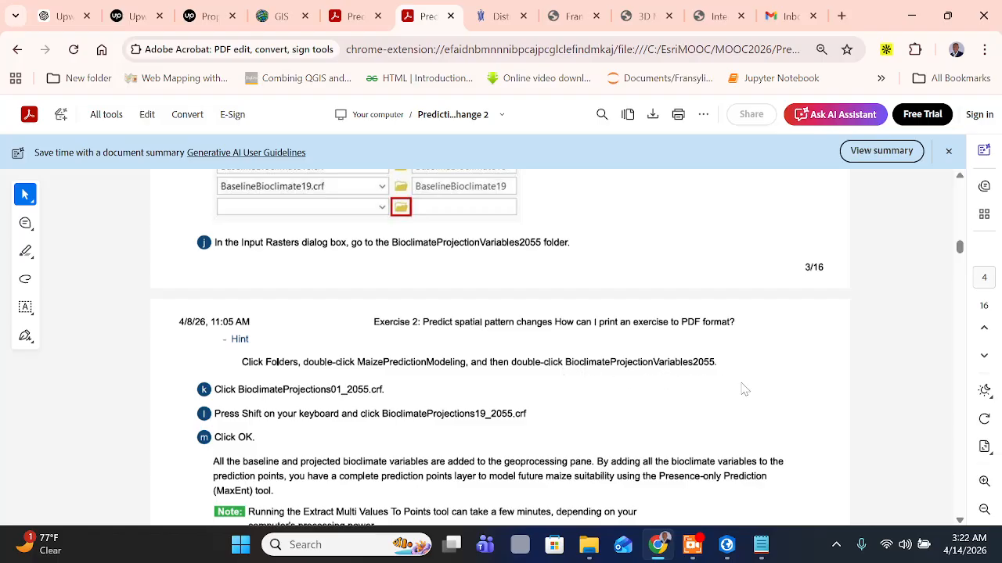
left_click(727, 546)
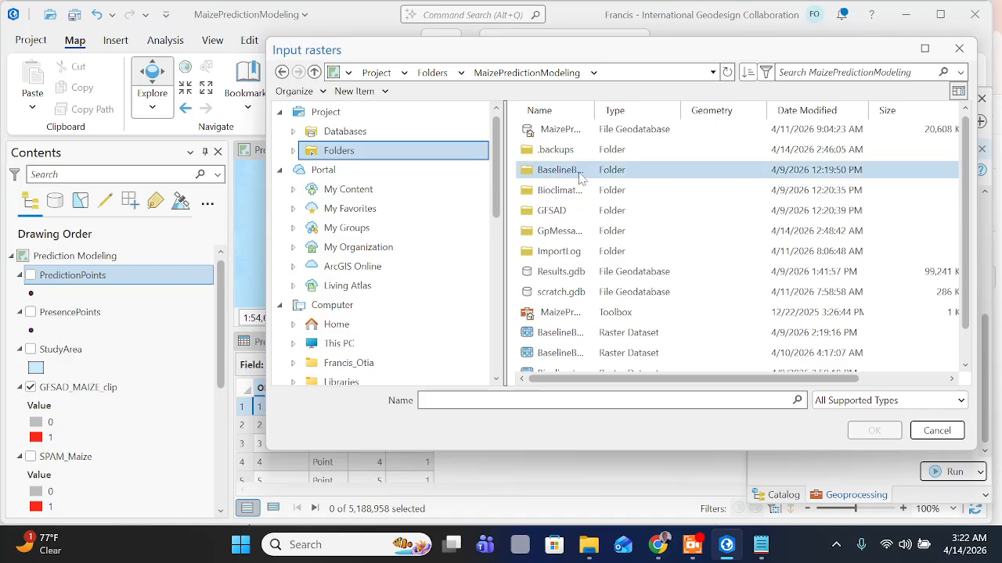
left_click(572, 194)
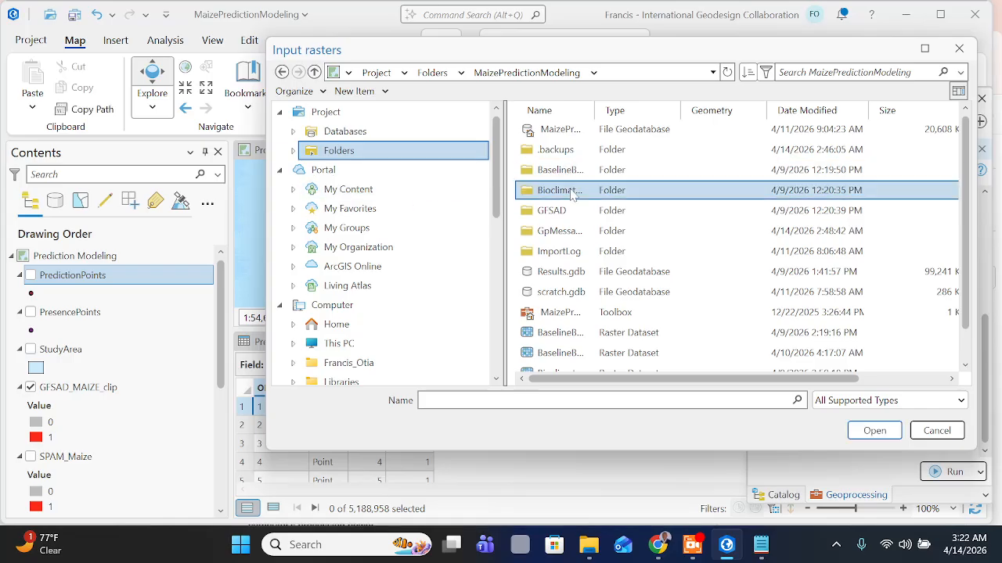
double_click(573, 194)
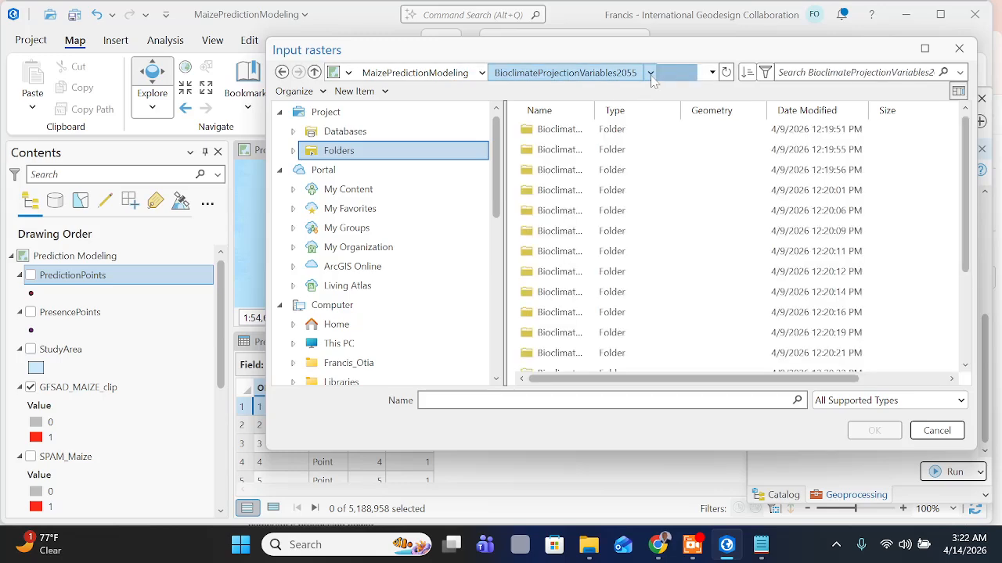
Check the exercise PDF in Chrome and, back in ArcGIS Pro, add BioclimateProjections01_2055.crf through BioclimateProjections19_2055.crf as input rasters
left_click(661, 546)
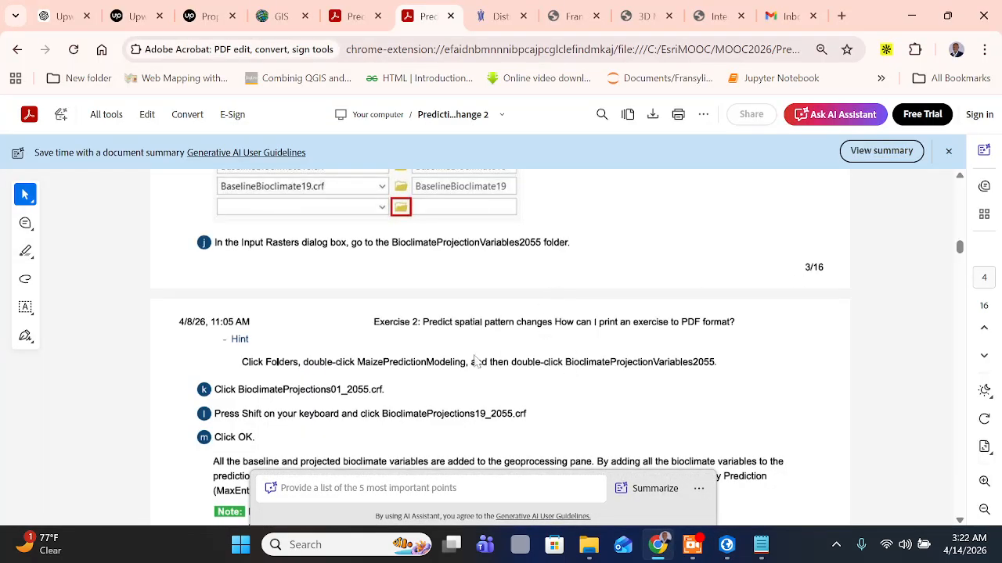
scroll(475, 360, "down", 1)
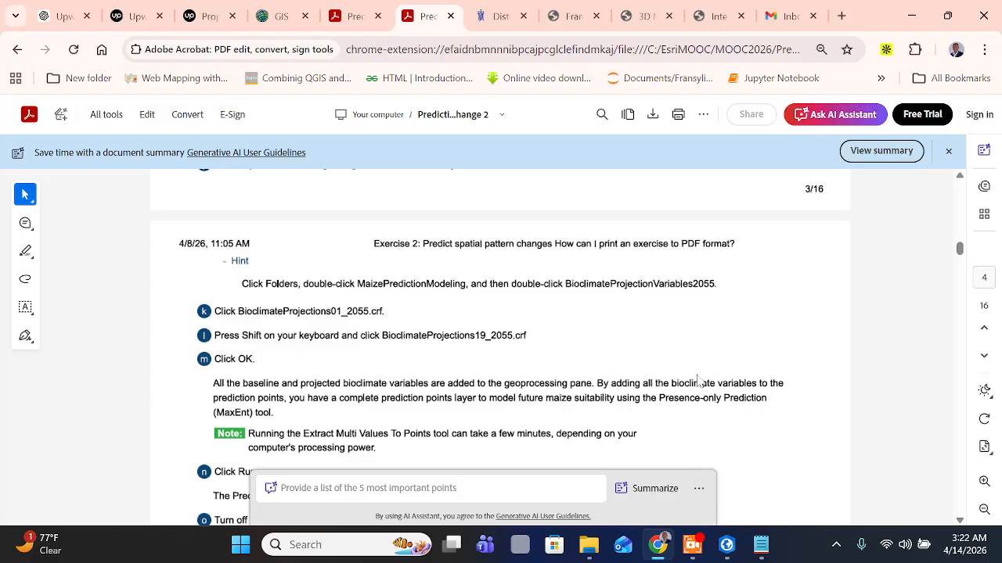
left_click(727, 544)
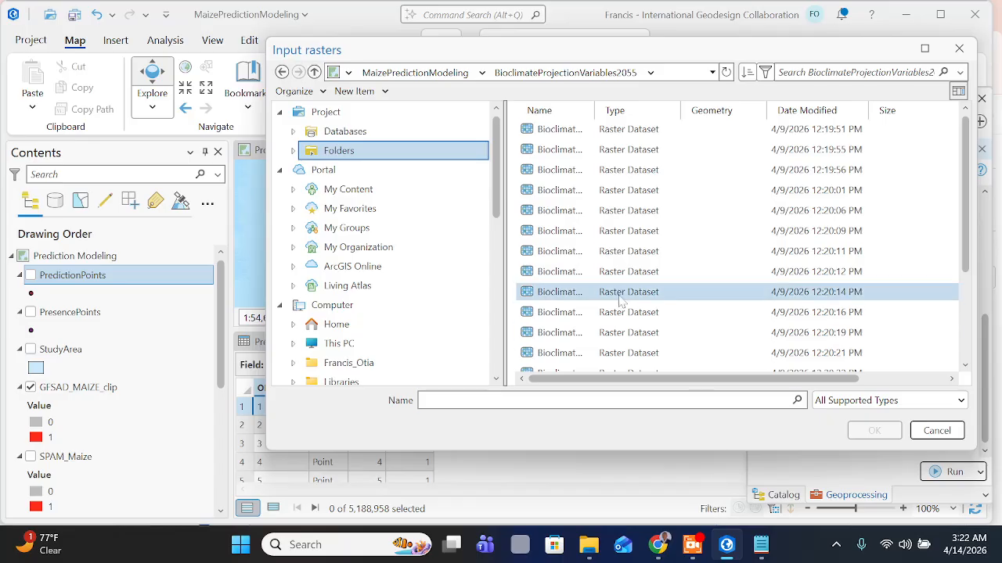
left_click(587, 133)
scroll(594, 225, "down", 1)
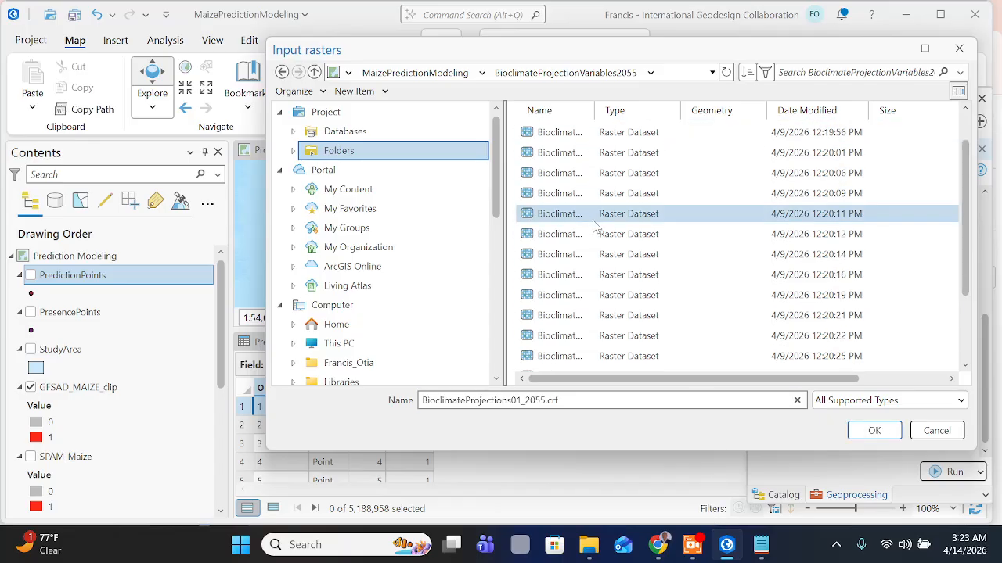
scroll(594, 225, "down", 2)
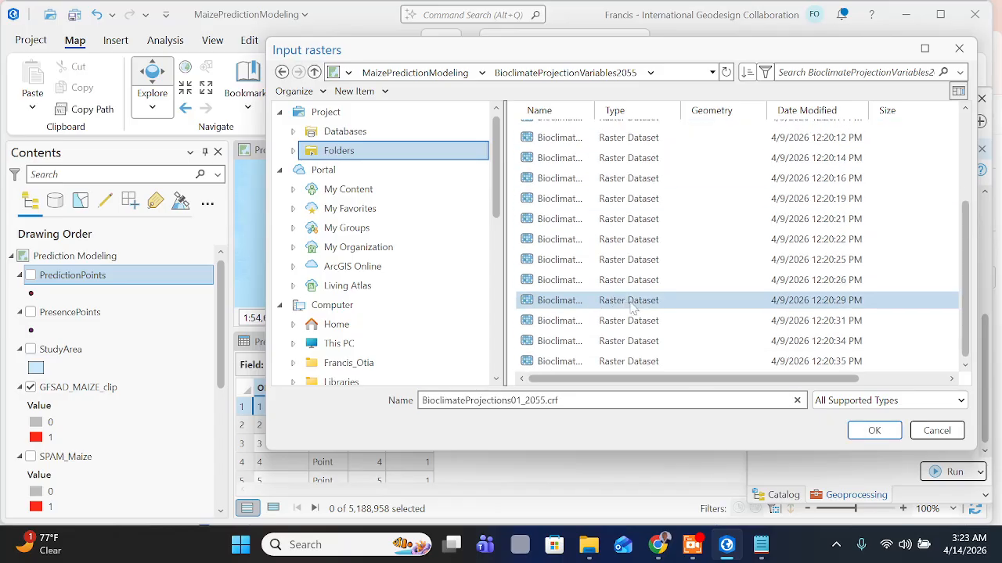
left_click(645, 365, "shift")
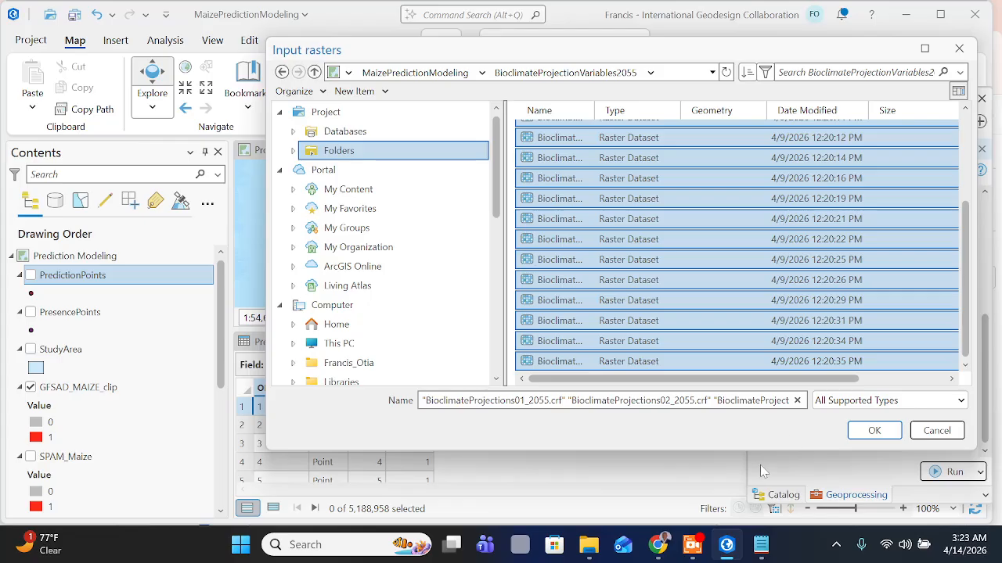
left_click(873, 431)
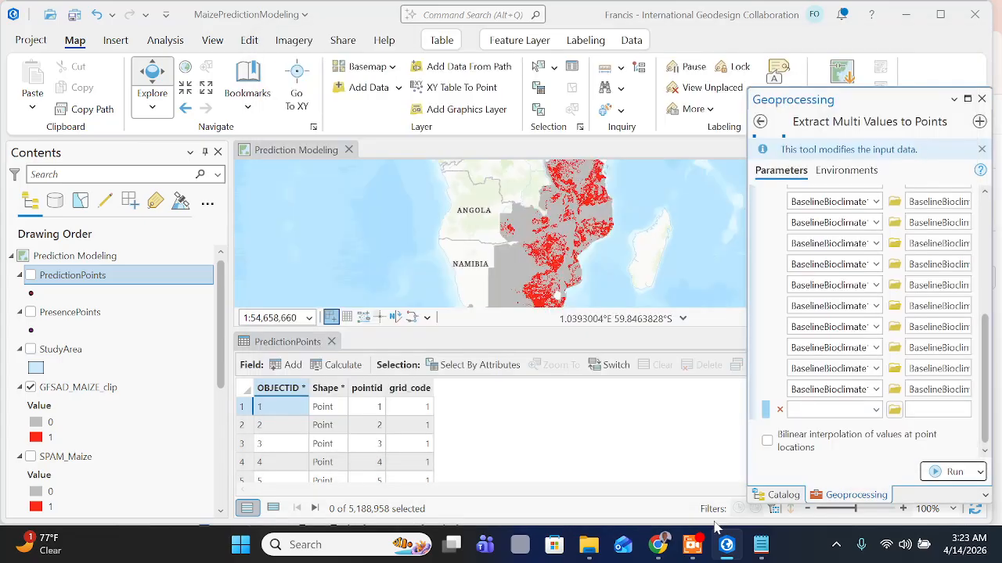
Read the run instructions in the exercise PDF in Chrome and, back in ArcGIS Pro, run Extract Multi Values to Points
left_click(661, 550)
scroll(365, 333, "down", 2)
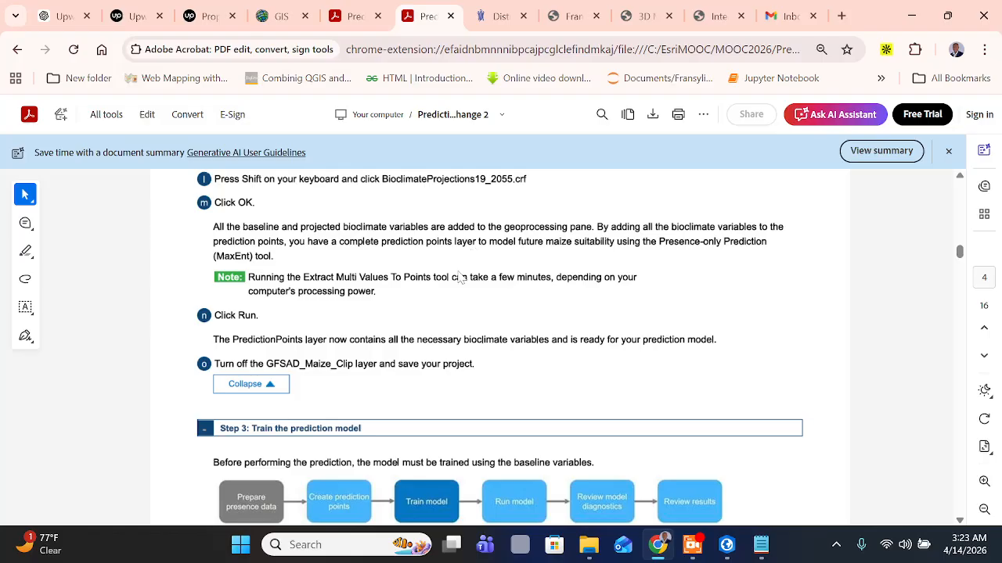
left_click(726, 545)
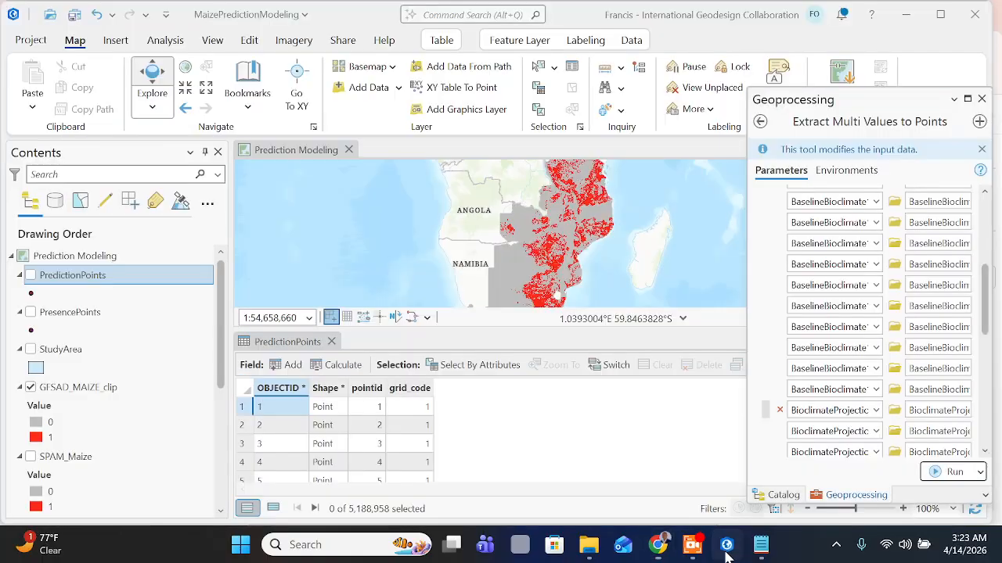
left_click(955, 472)
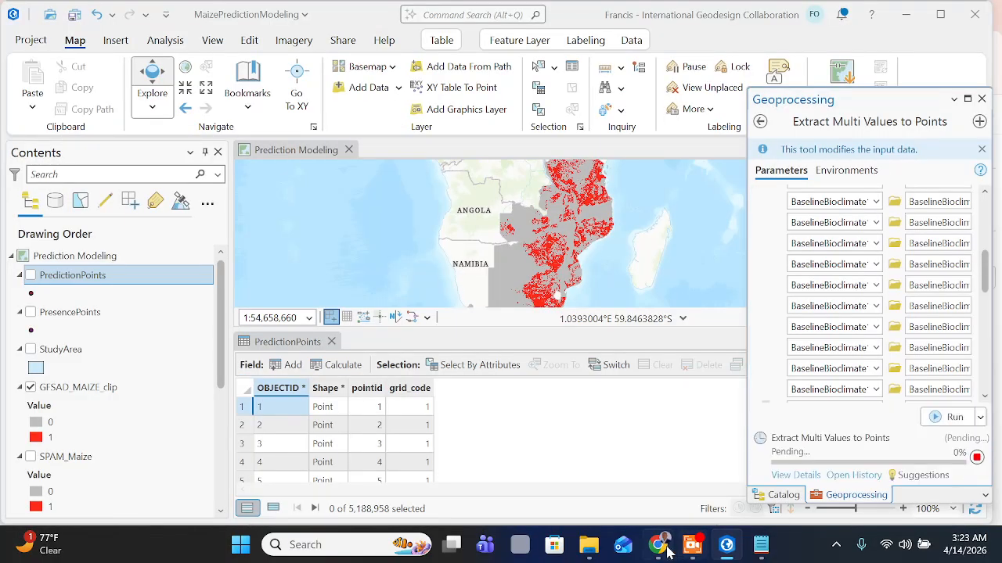
Switch to Chrome and look through the exercise PDF's sections on training the model, running it and reviewing its diagnostics
left_click(660, 545)
scroll(301, 331, "down", 2)
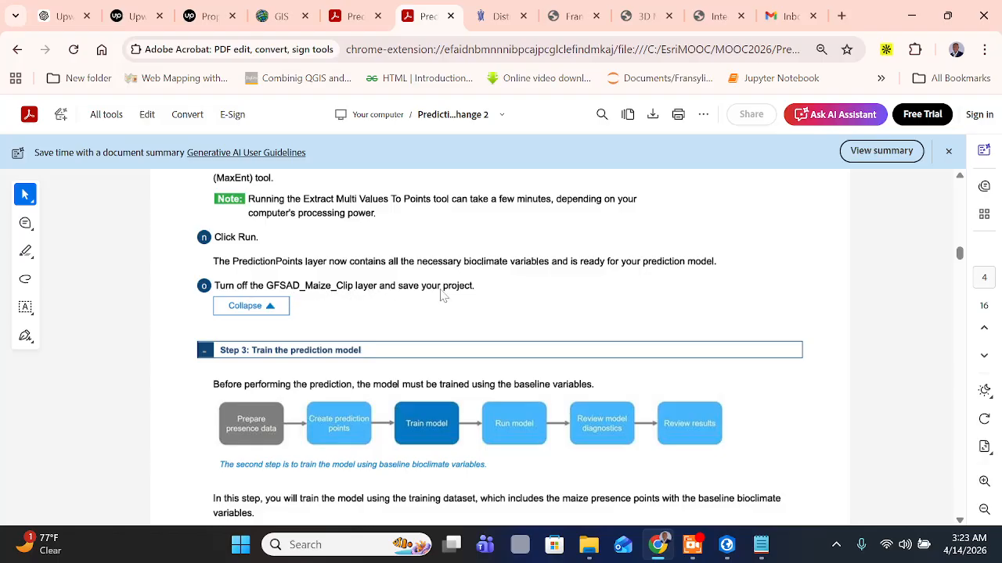
scroll(442, 295, "down", 1)
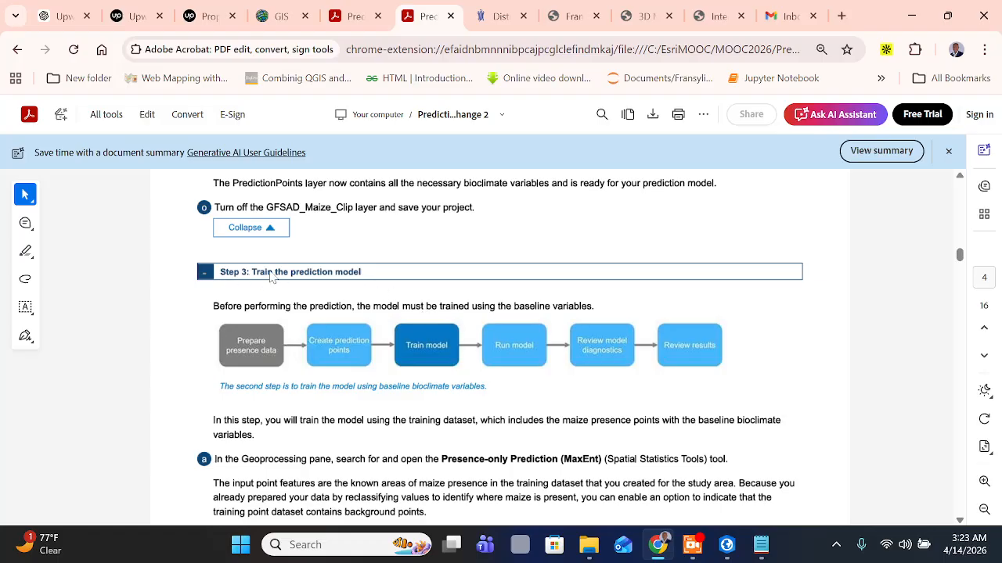
scroll(270, 276, "down", 7)
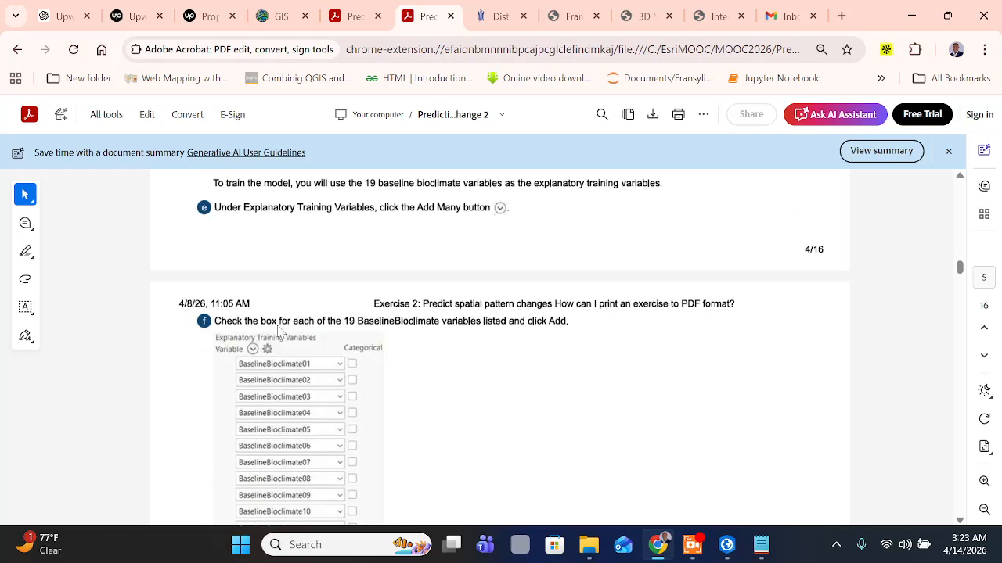
scroll(278, 332, "down", 12)
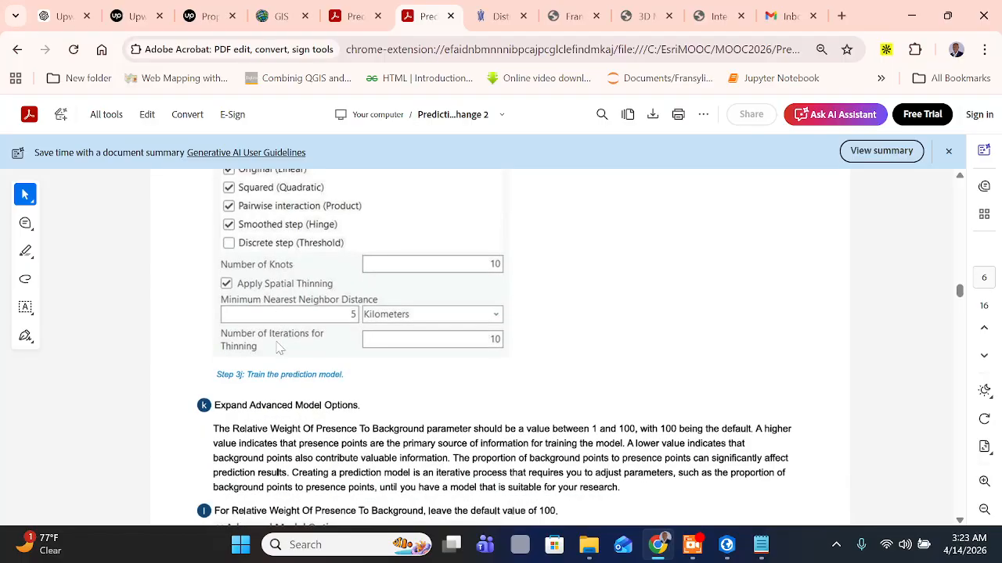
scroll(278, 348, "down", 9)
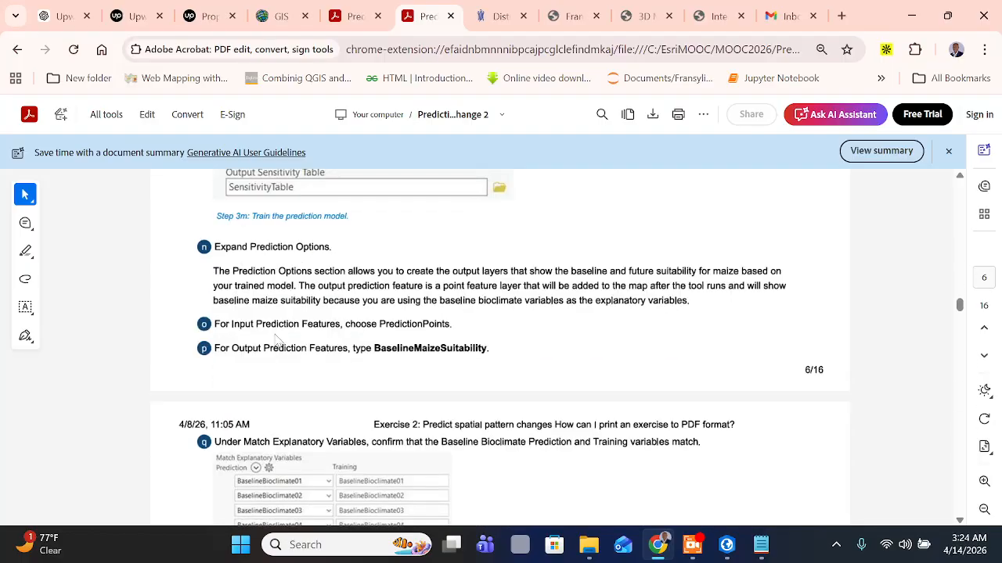
scroll(275, 340, "down", 12)
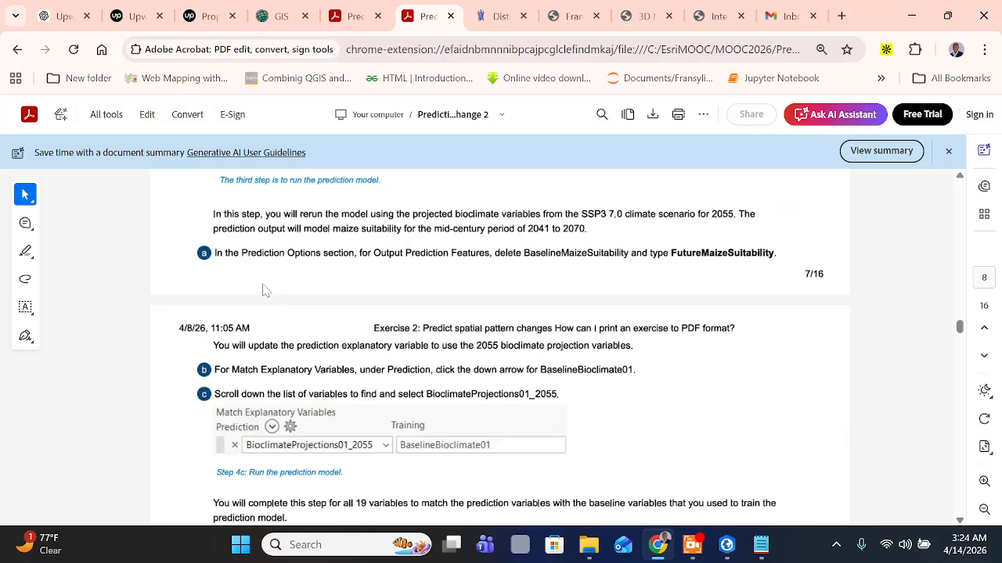
scroll(270, 313, "down", 12)
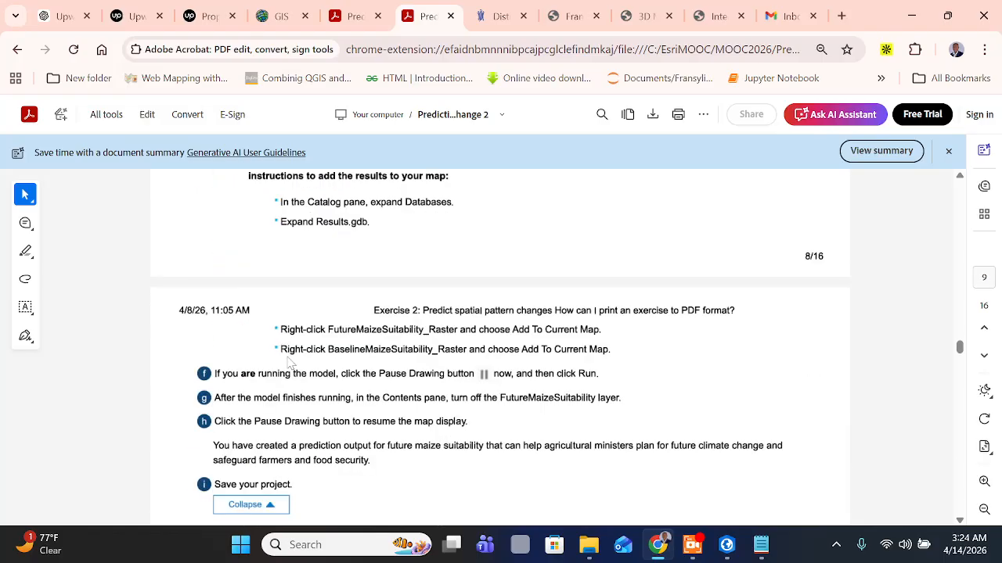
scroll(289, 362, "down", 8)
scroll(291, 368, "up", 4)
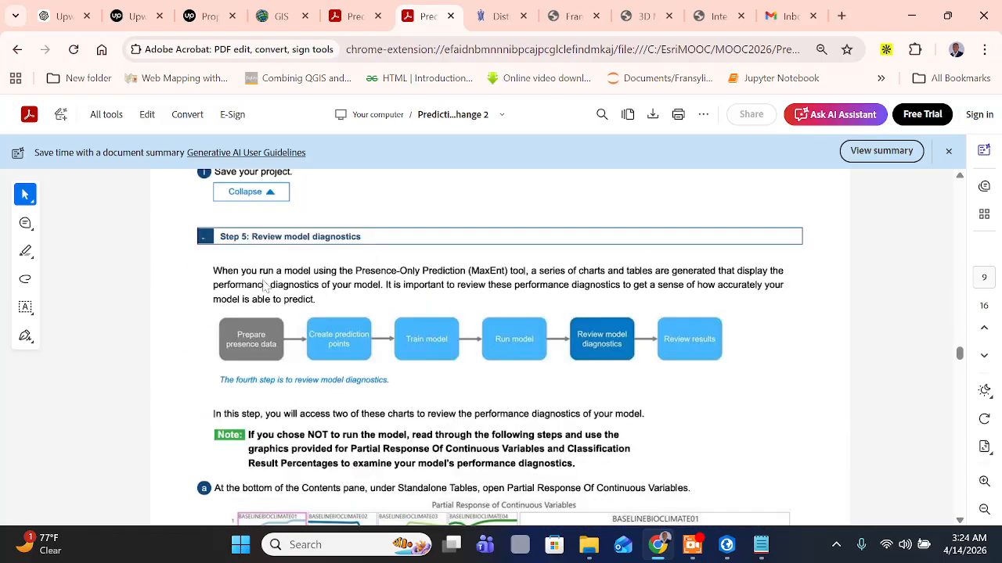
scroll(329, 313, "down", 10)
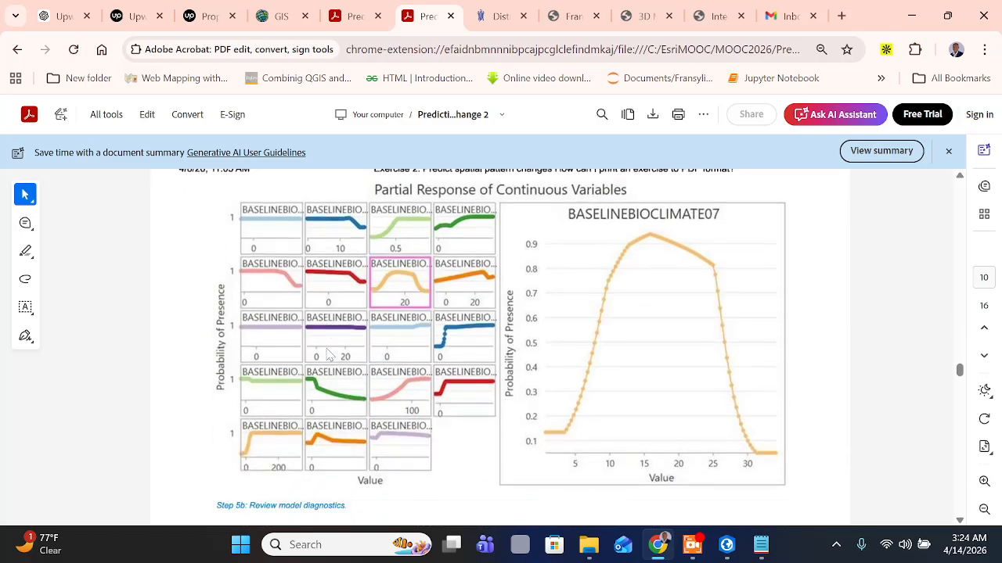
scroll(366, 337, "down", 15)
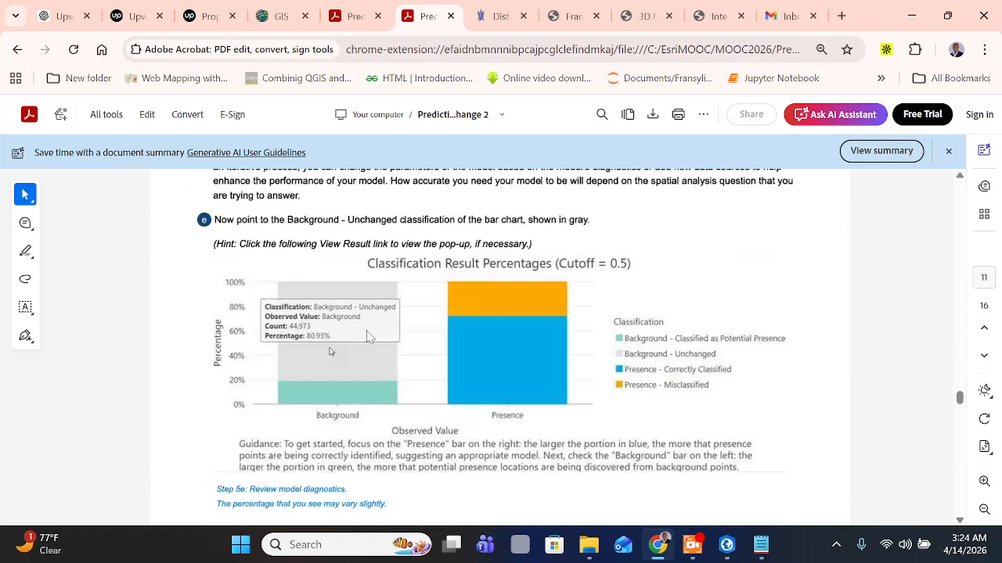
Look through the rest of the exercise PDF, covering raster conversion, result comparison and layer symbology
scroll(363, 339, "down", 1)
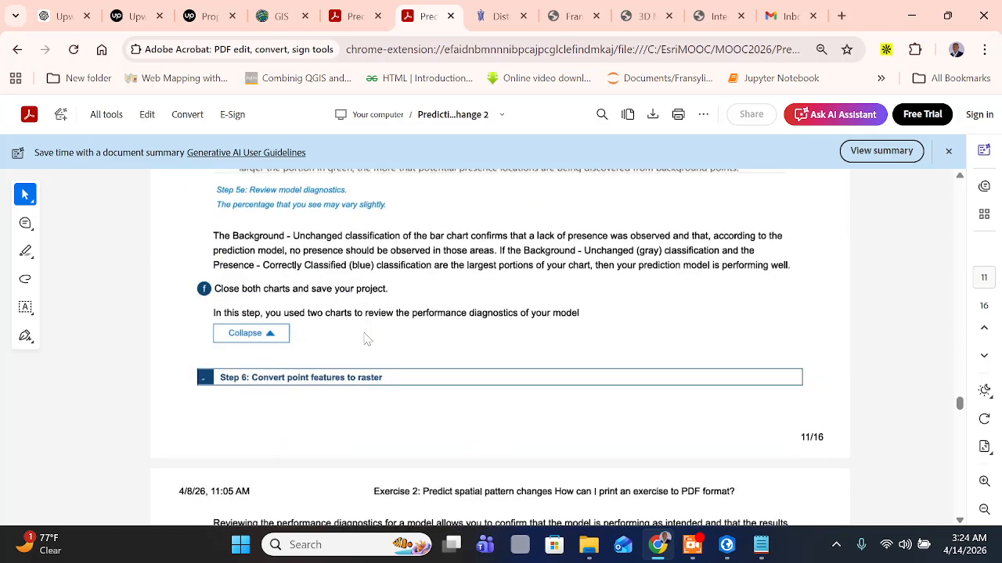
scroll(420, 373, "down", 15)
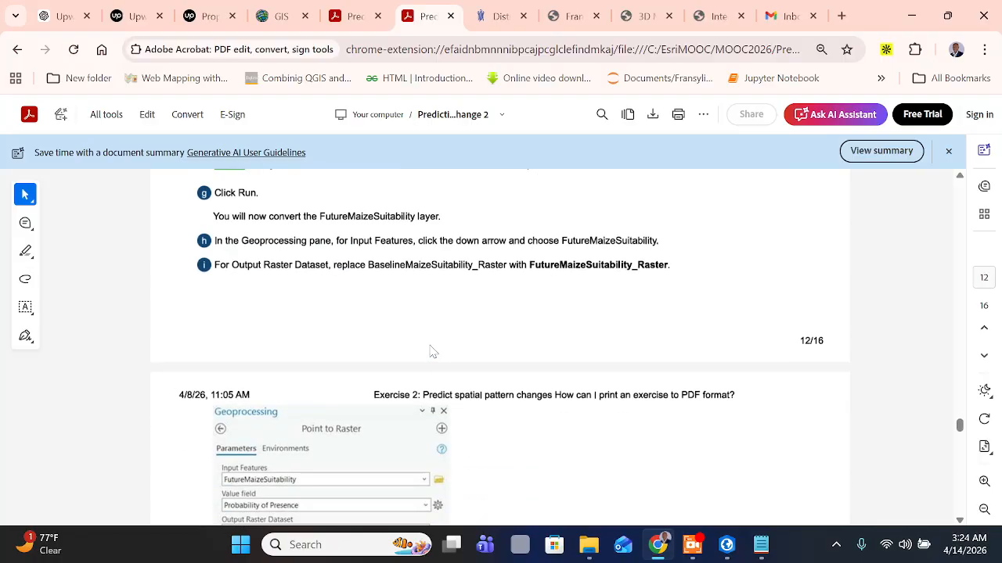
scroll(428, 351, "down", 15)
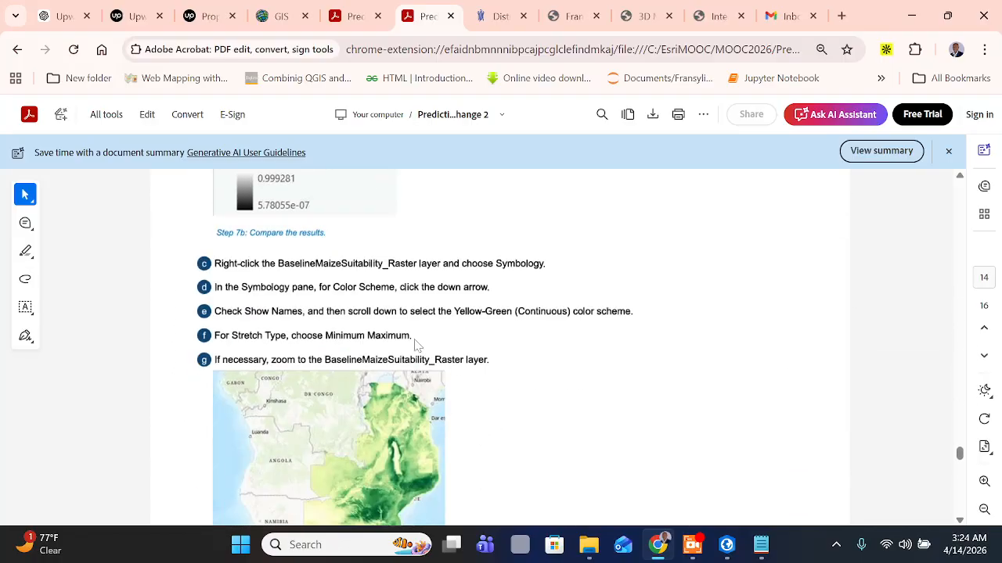
scroll(412, 344, "down", 15)
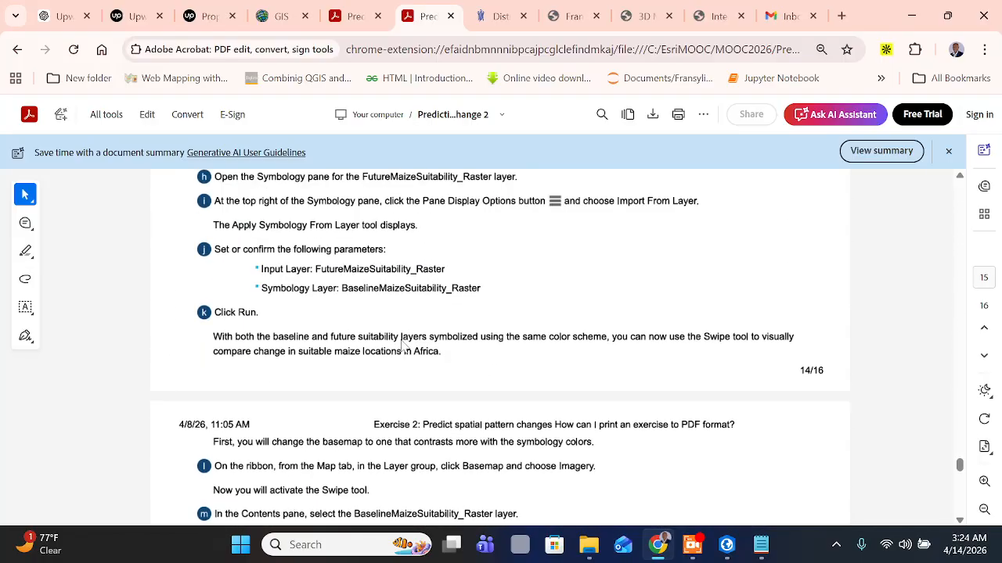
scroll(466, 304, "down", 15)
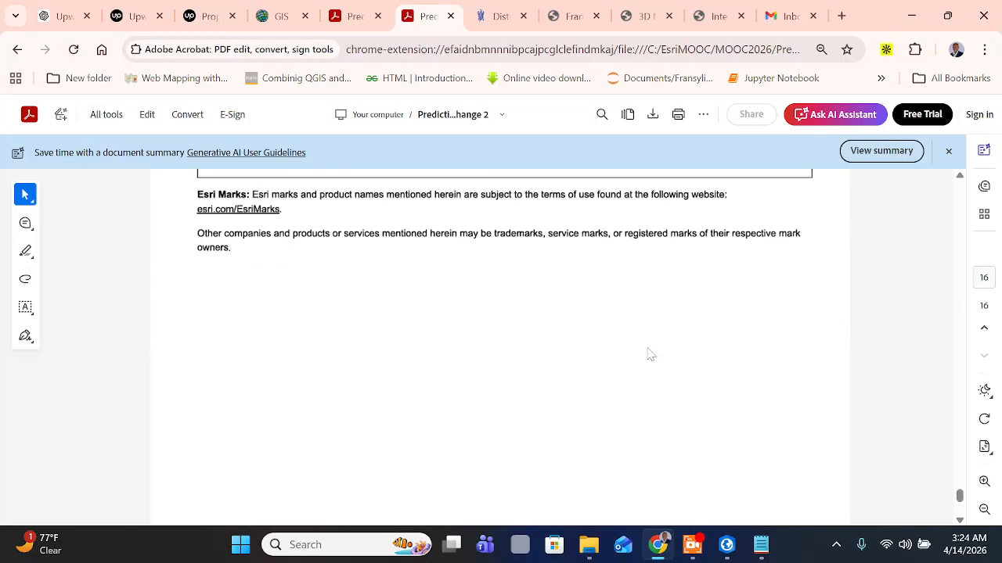
left_click(693, 544)
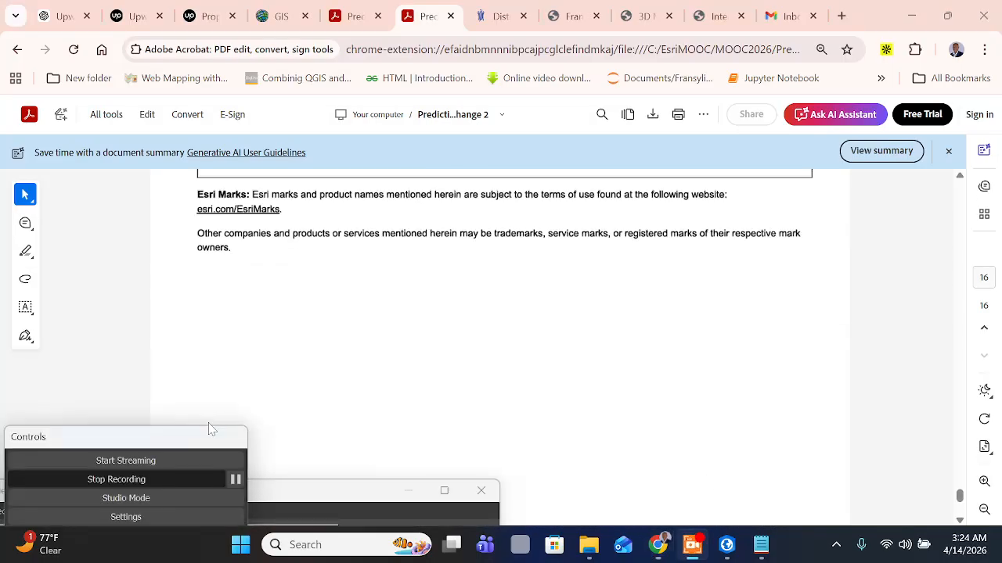
left_click(235, 479)
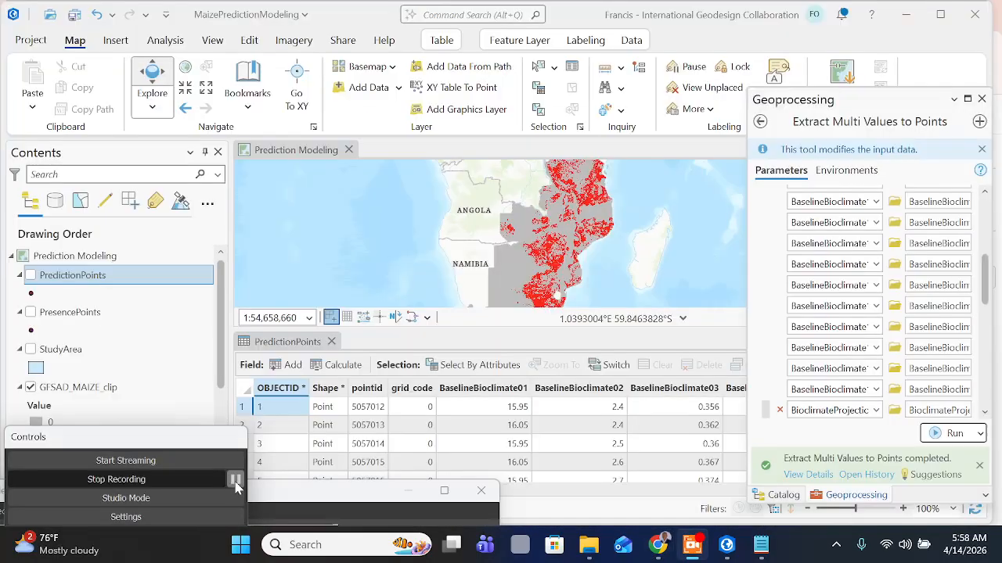
Enlarge the PredictionPoints attribute table, check its fields through BioclimateProjections19_2055, and close the table
left_click(484, 351)
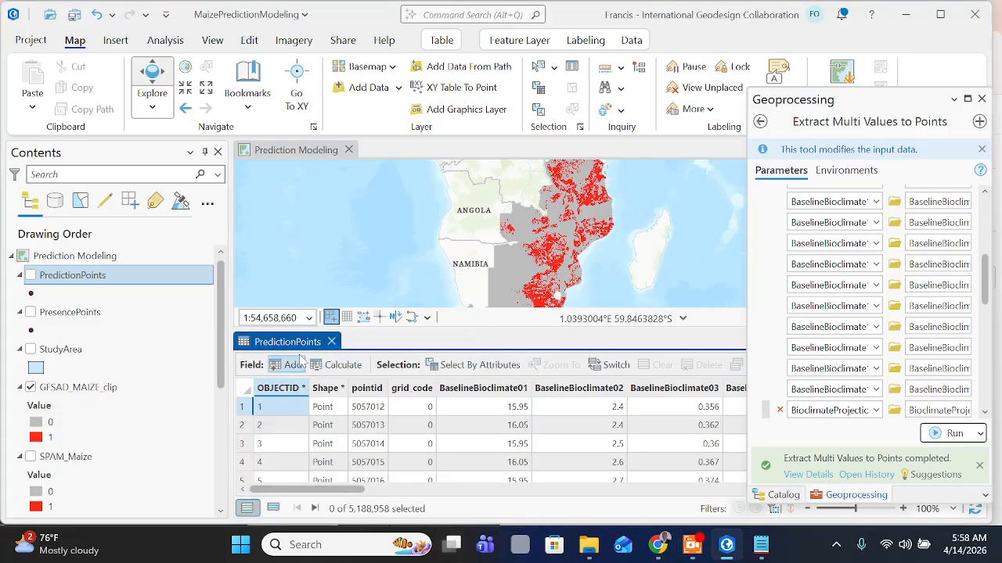
left_click_drag(300, 343, 282, 291)
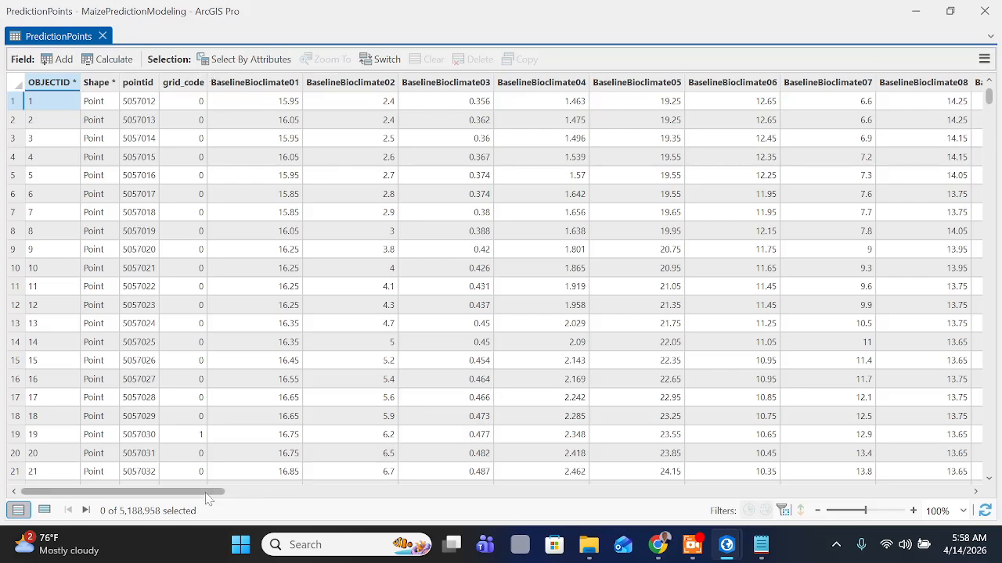
left_click_drag(208, 496, 976, 441)
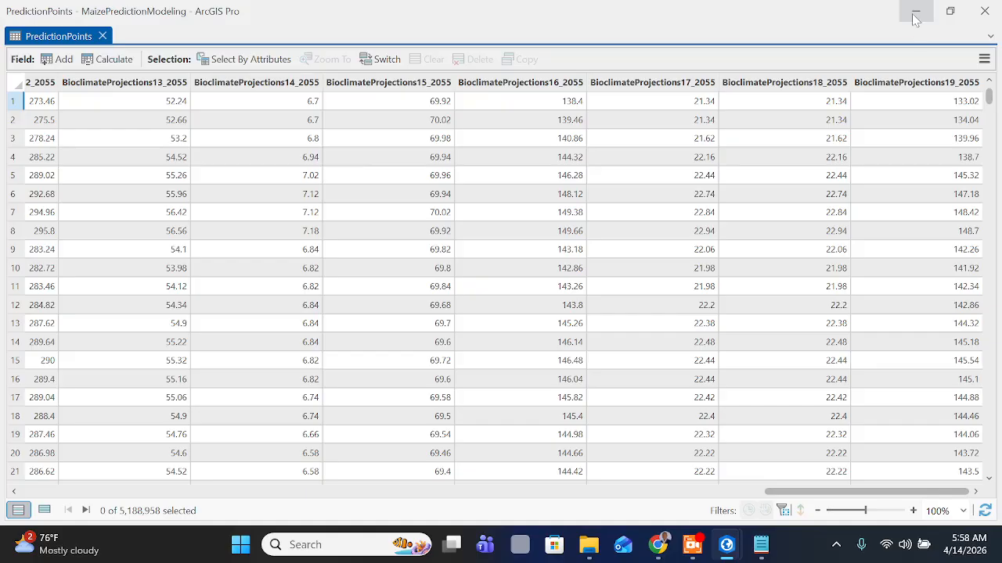
left_click(984, 11)
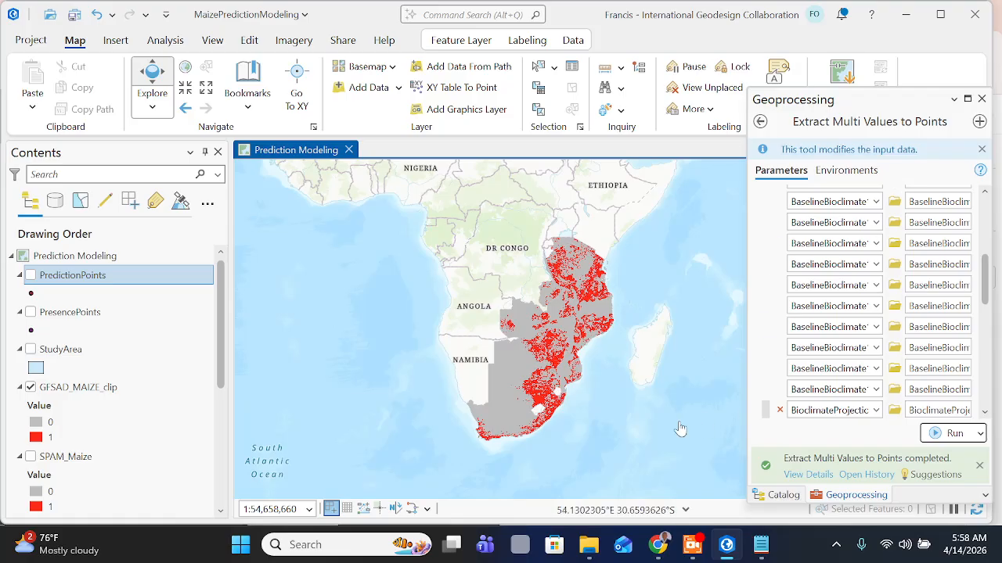
Check the exercise PDF in Chrome and, back in ArcGIS Pro, turn off the GFSAD_MAIZE_clip layer and save the project
left_click(660, 546)
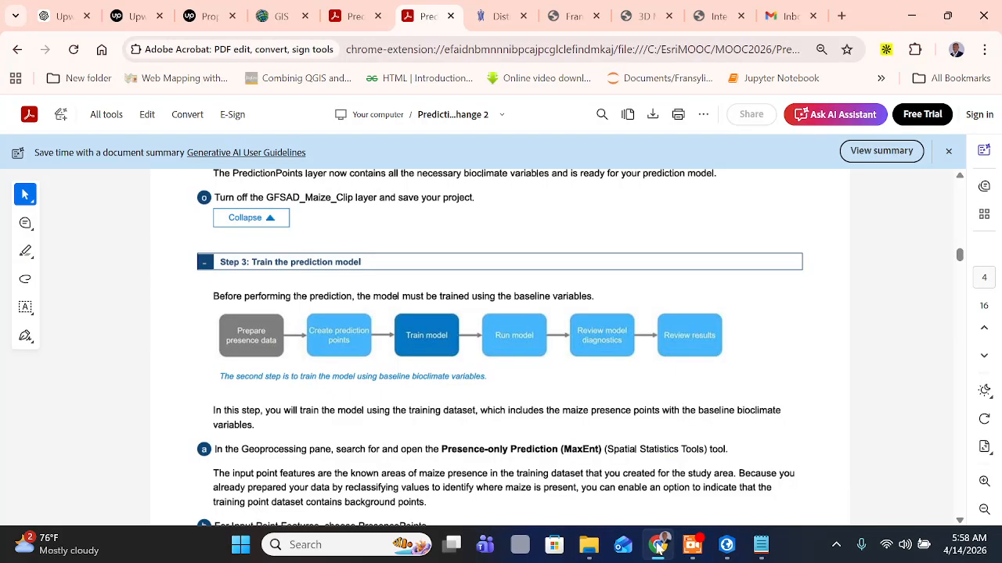
left_click(660, 547)
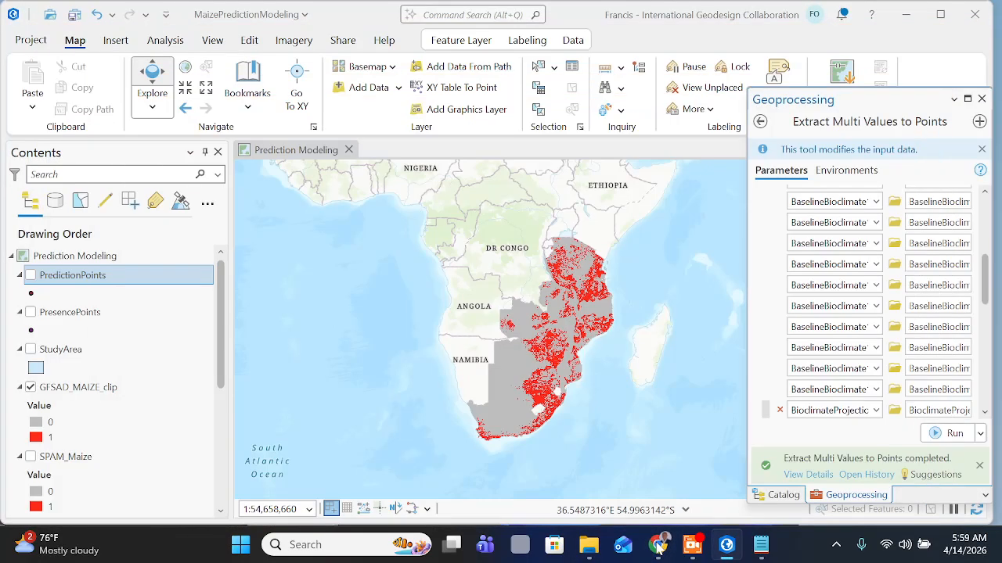
left_click(30, 387)
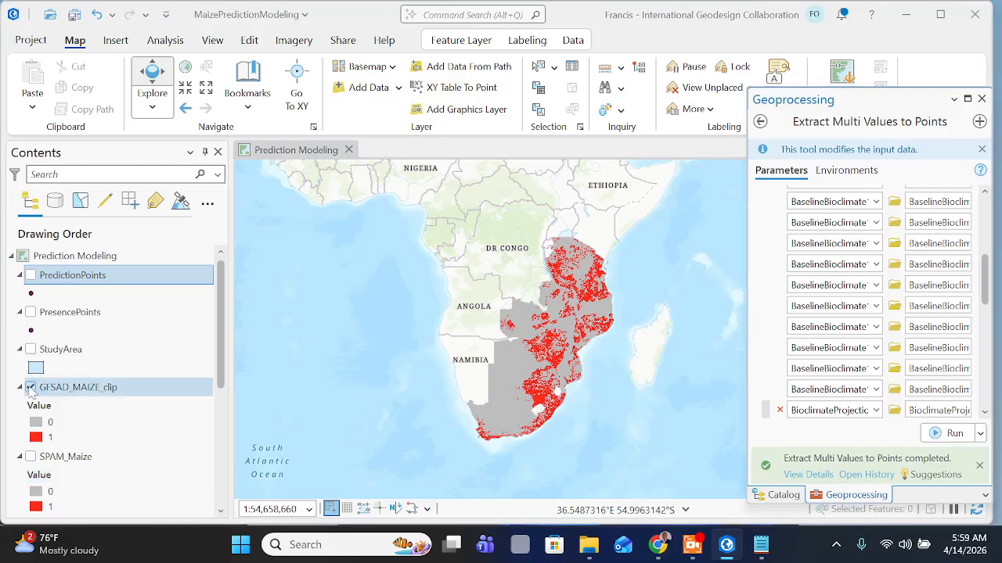
left_click(73, 17)
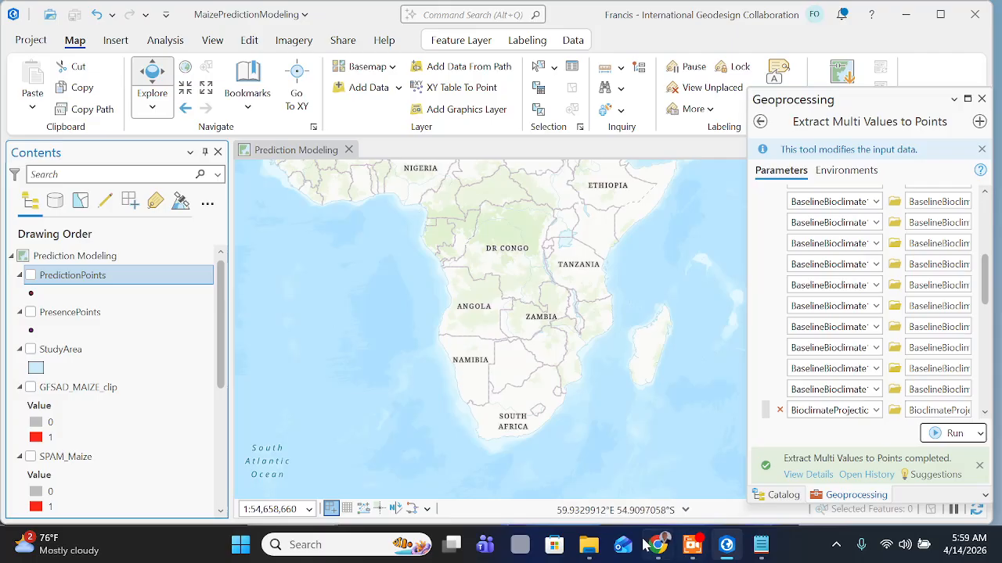
Read the start of Step 3 in the exercise PDF in Chrome and, back in ArcGIS Pro, open the Presence-only Prediction (MaxEnt) tool
mouse_move(657, 545)
left_click(613, 517)
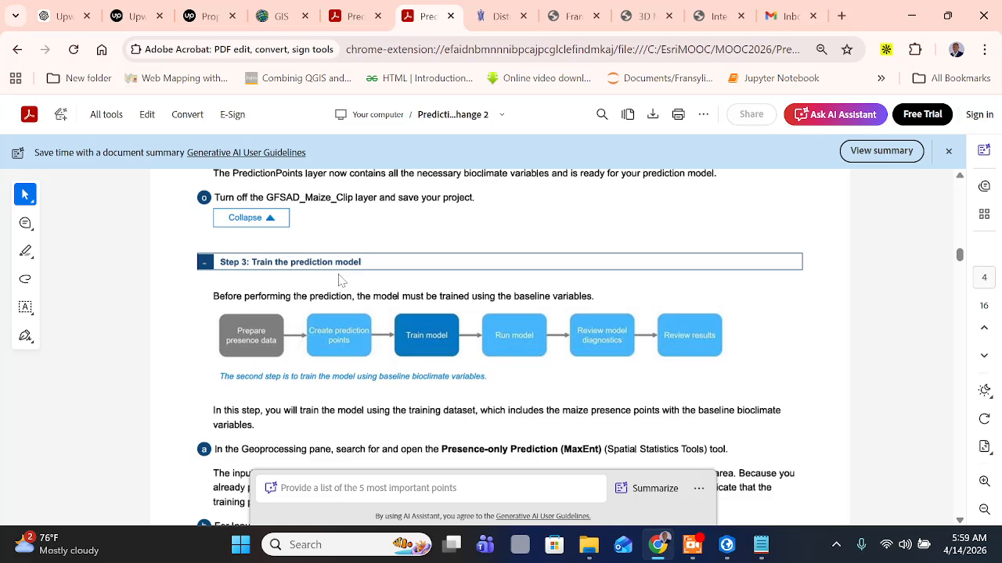
scroll(416, 303, "down", 1)
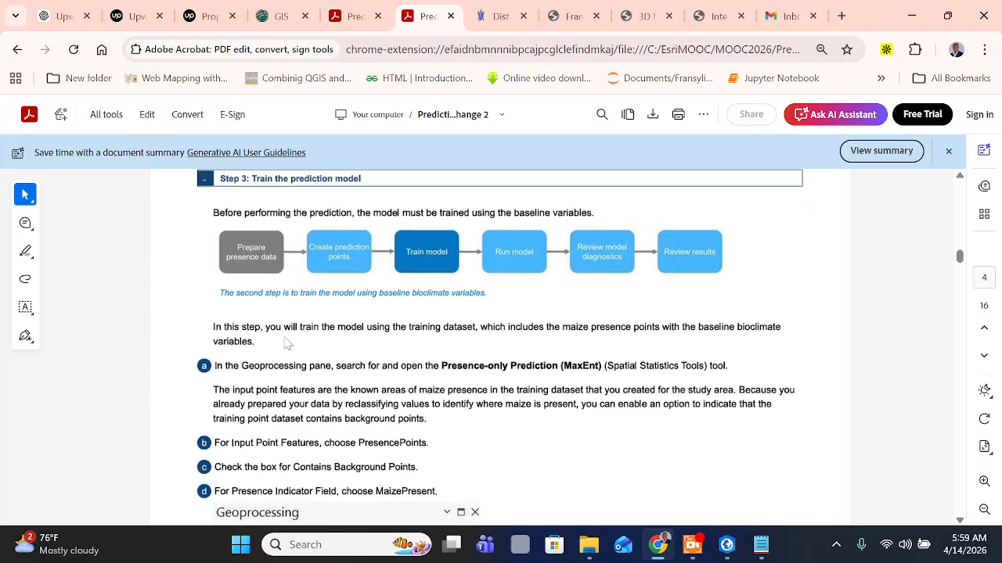
scroll(332, 293, "down", 1)
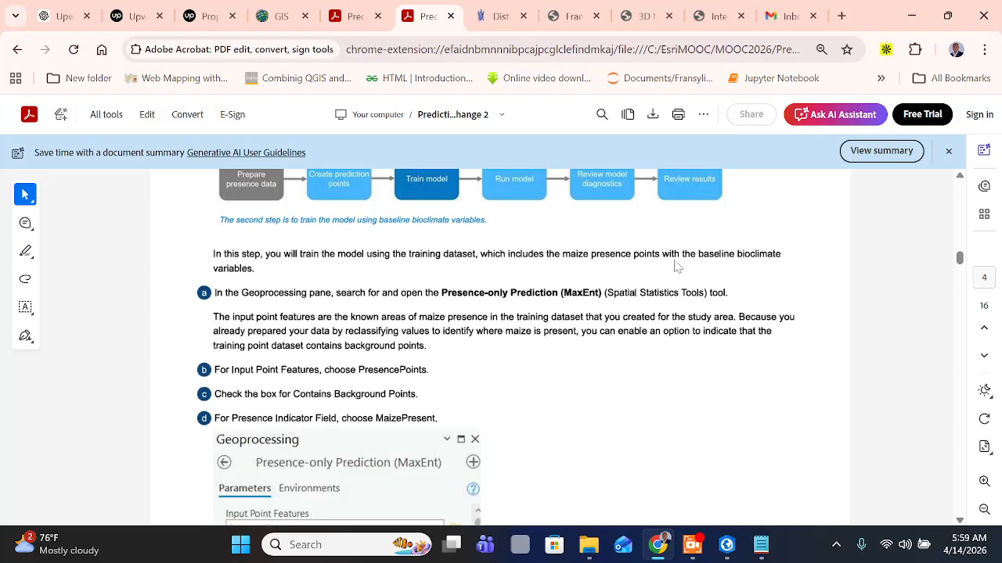
scroll(258, 291, "up", 1)
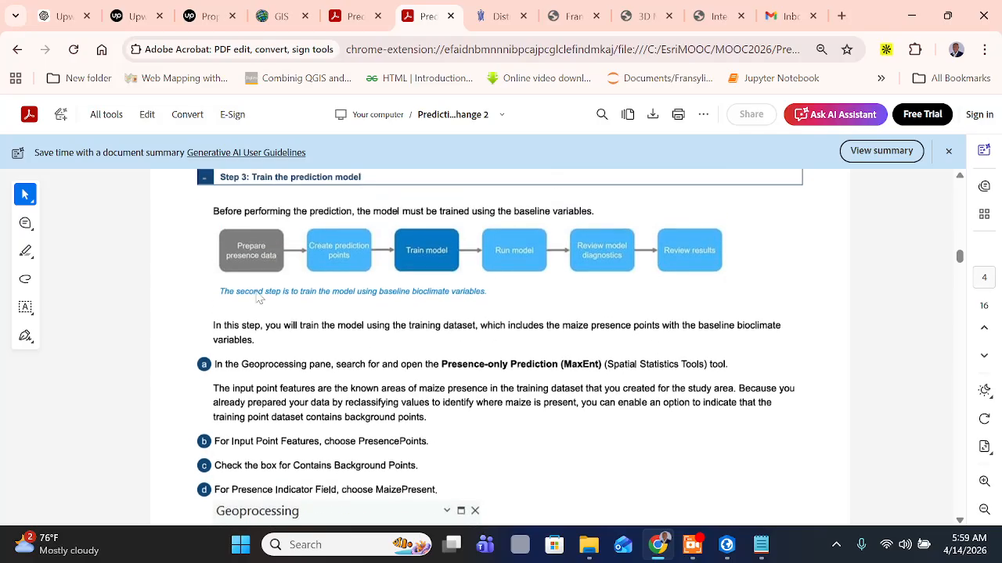
scroll(268, 305, "down", 1)
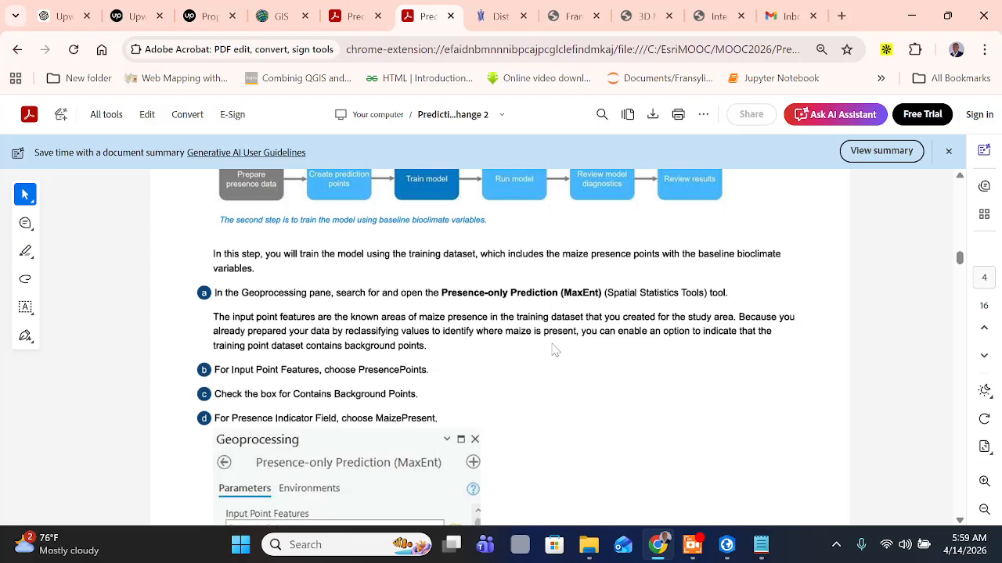
left_click(727, 545)
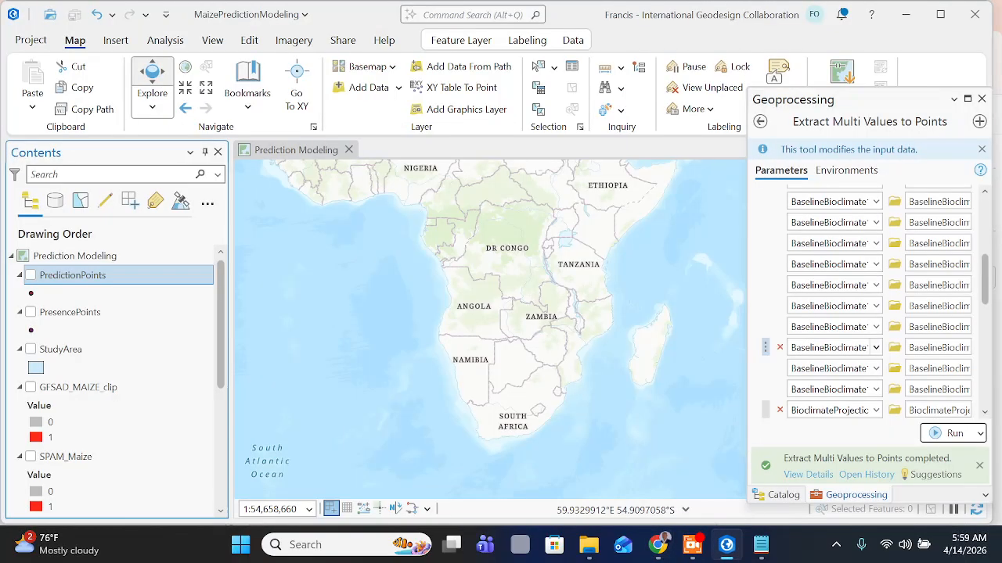
left_click(760, 121)
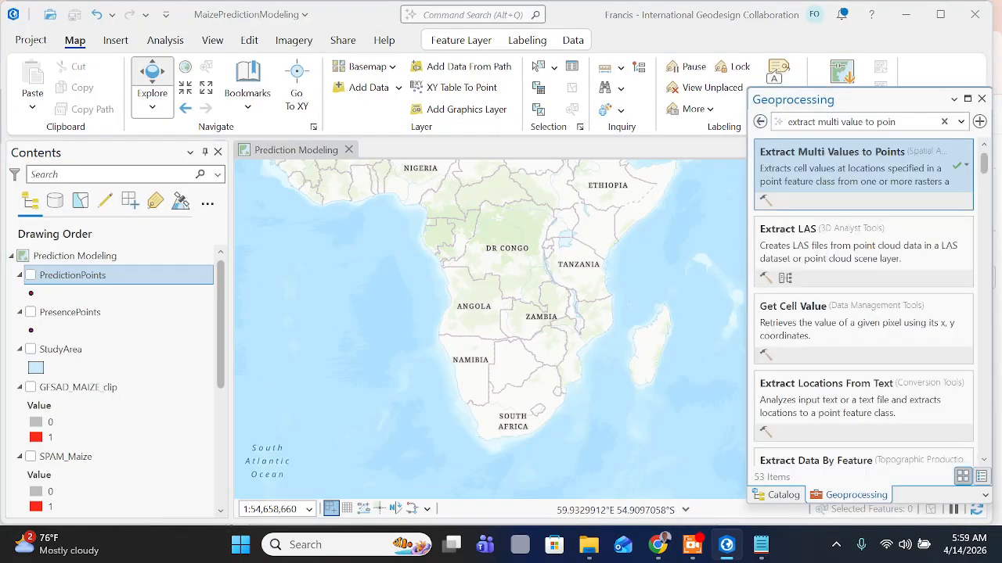
left_click(943, 122)
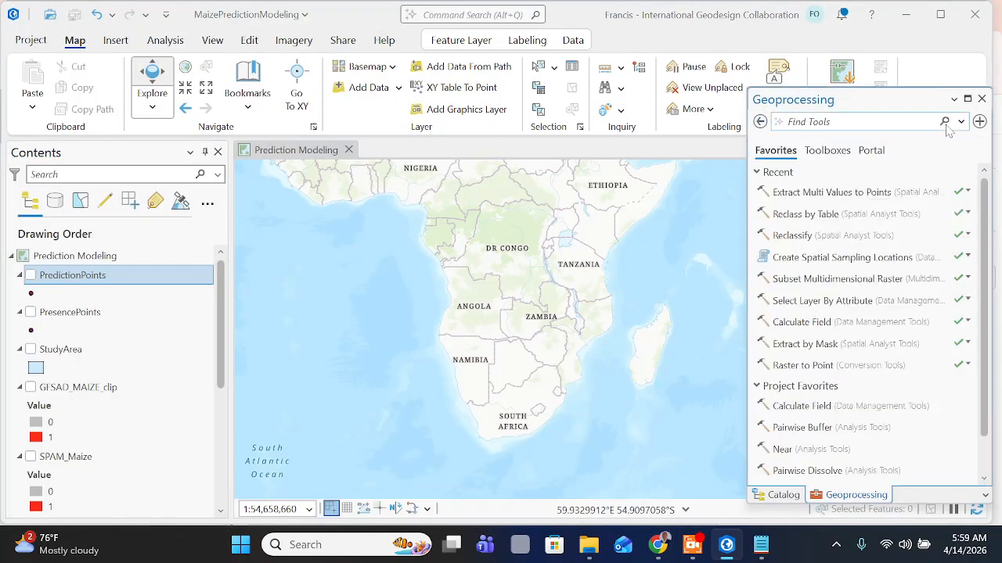
type("prosence-o")
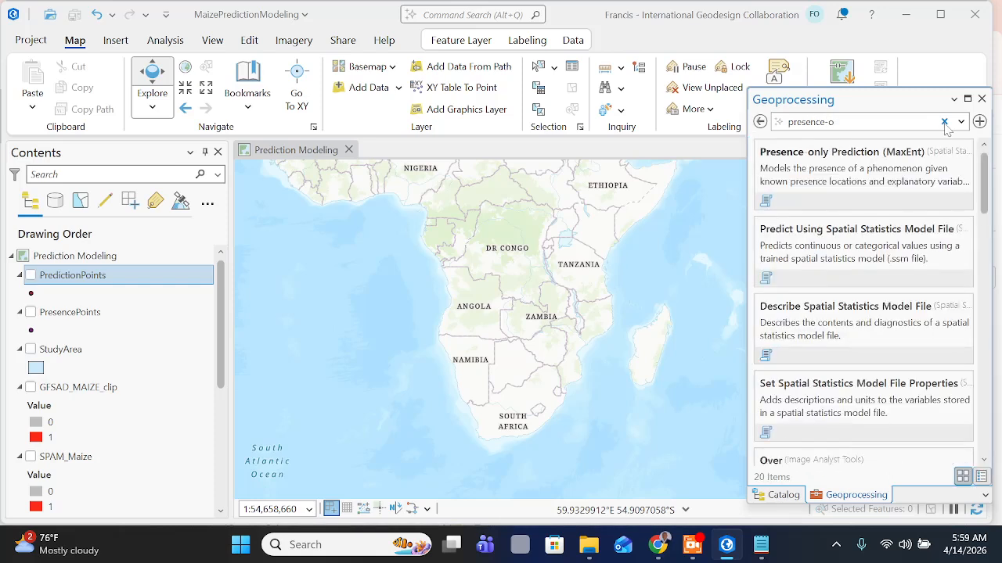
left_click(850, 175)
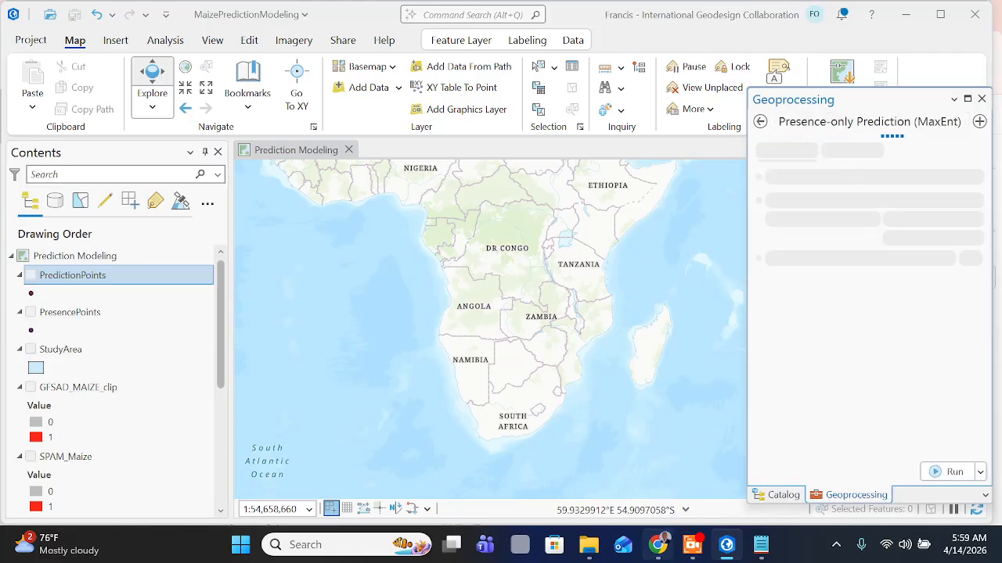
Read the exercise PDF's instructions in Chrome on input points, background points and the presence indicator field, and return to ArcGIS Pro
mouse_move(660, 542)
left_click(669, 454)
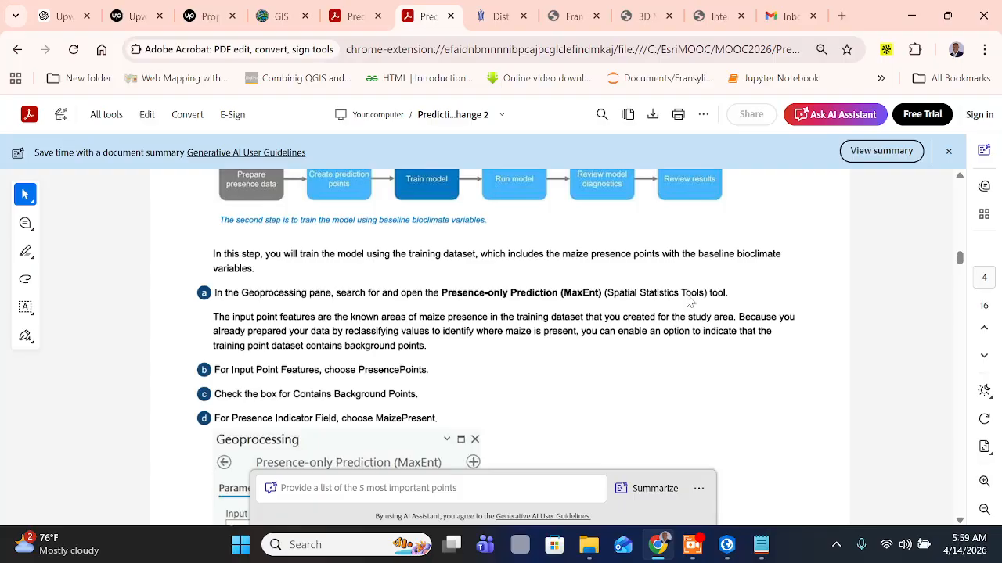
scroll(270, 313, "down", 1)
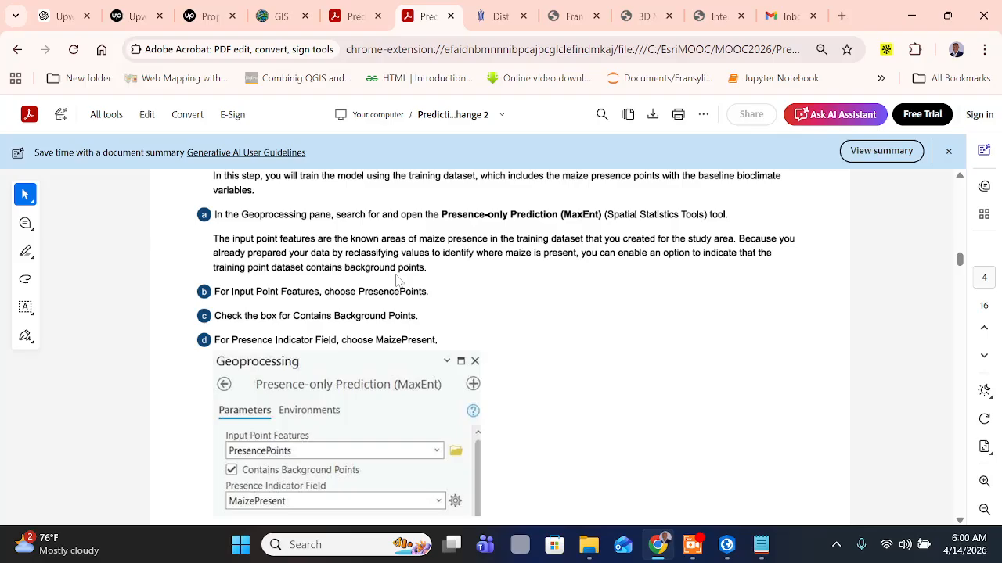
scroll(398, 281, "down", 2)
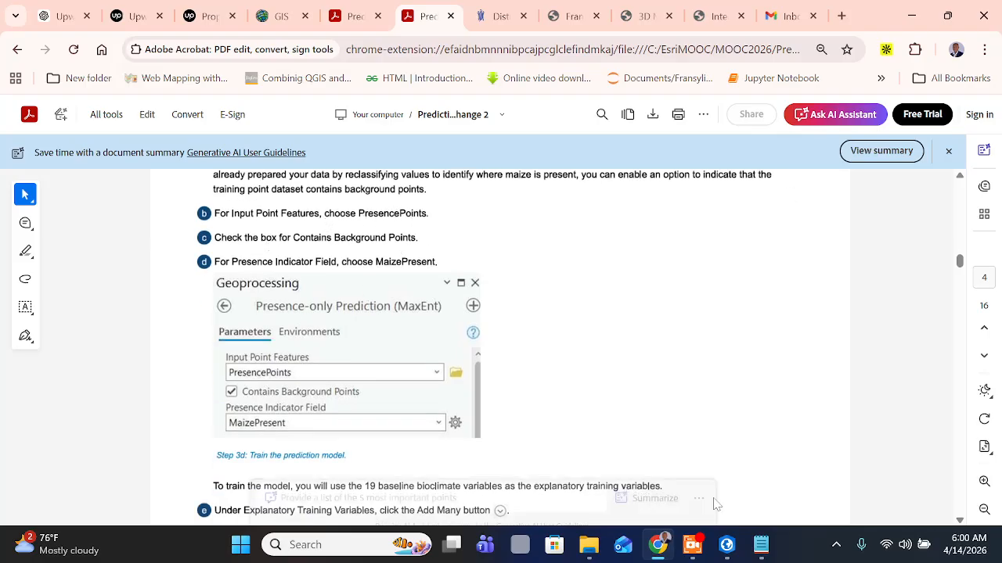
left_click(727, 548)
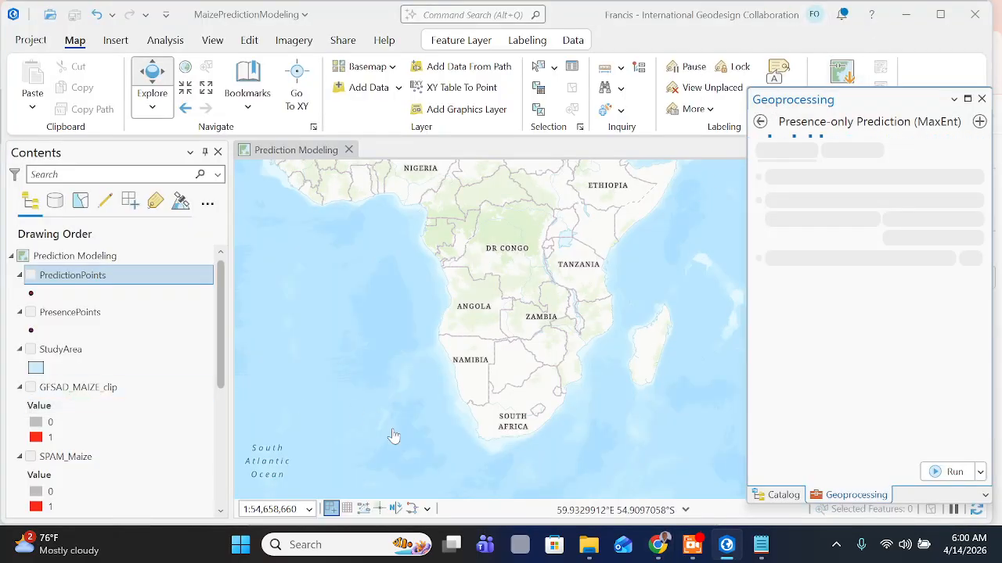
left_click(693, 546)
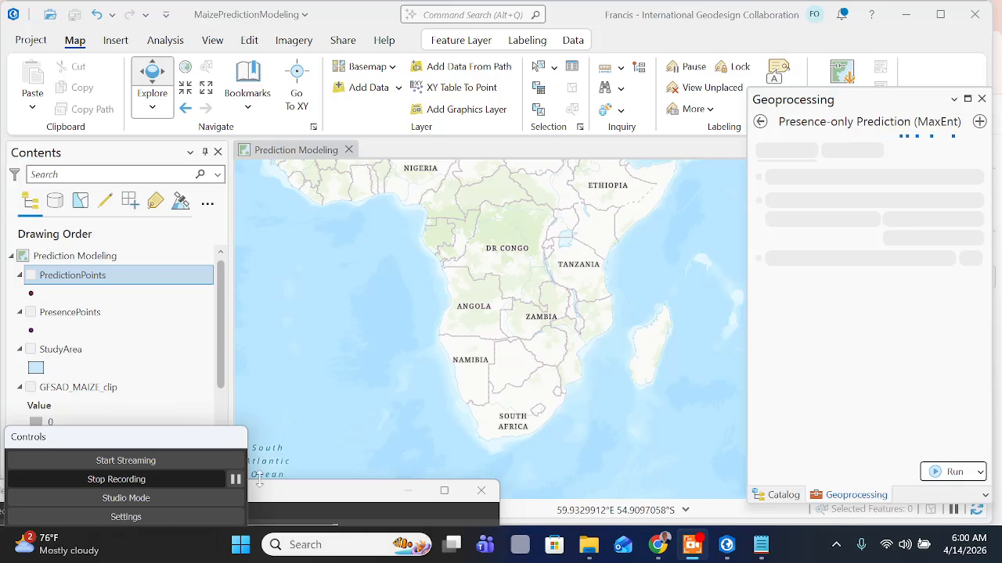
left_click(235, 479)
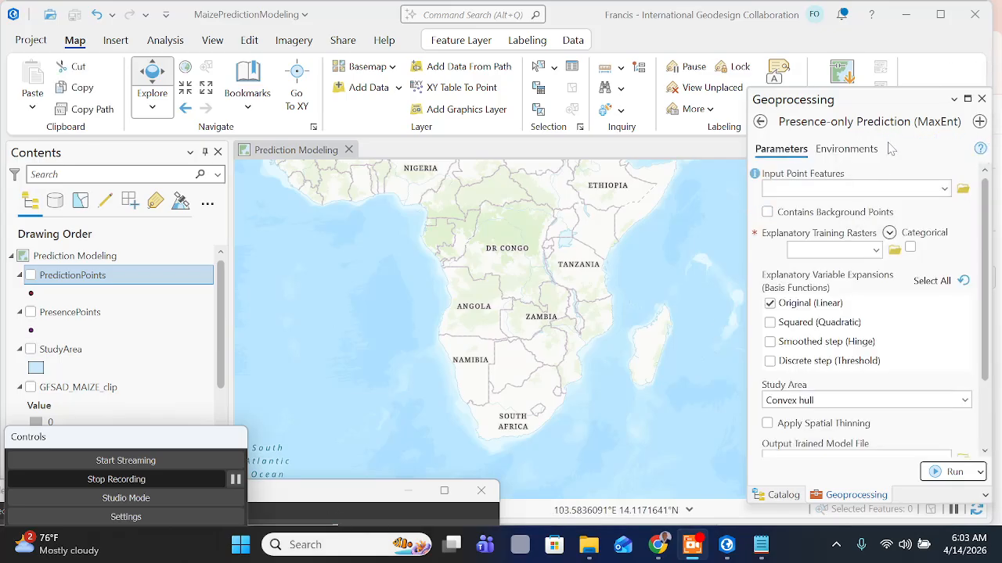
Recheck the exercise PDF in Chrome and, back in ArcGIS Pro, set the MaxEnt tool's Input Point Features to PresencePoints
left_click(668, 546)
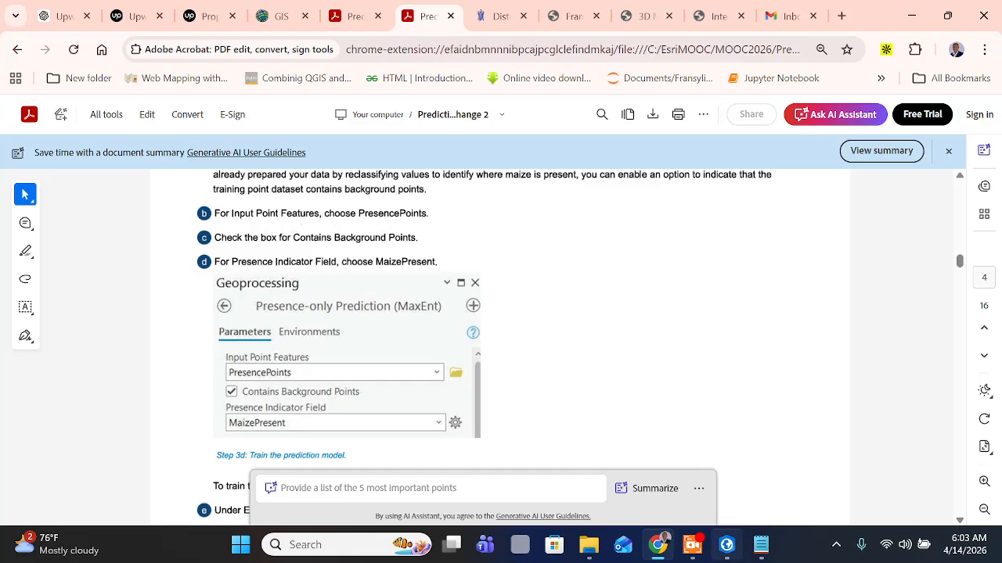
left_click(726, 546)
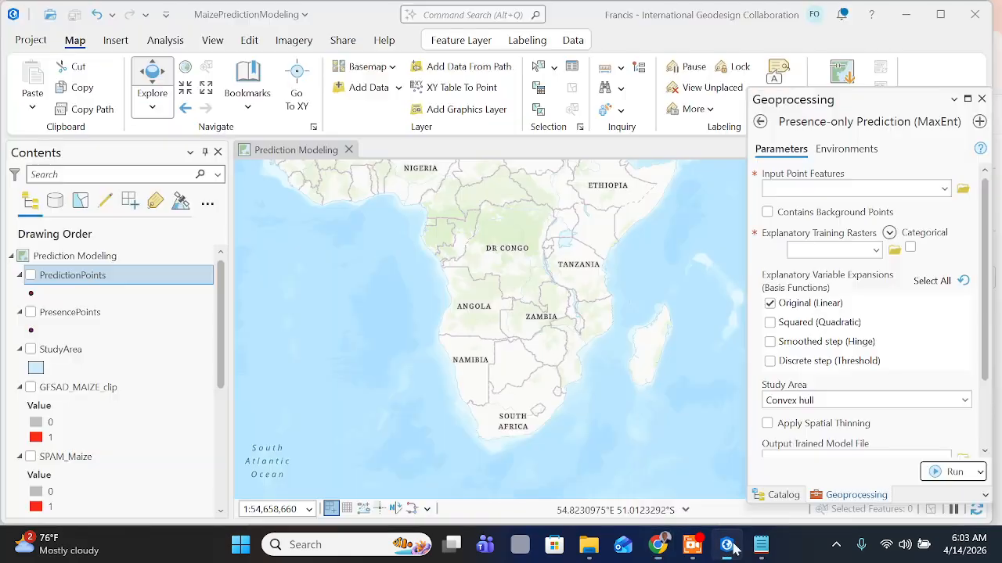
left_click(945, 188)
left_click(845, 225)
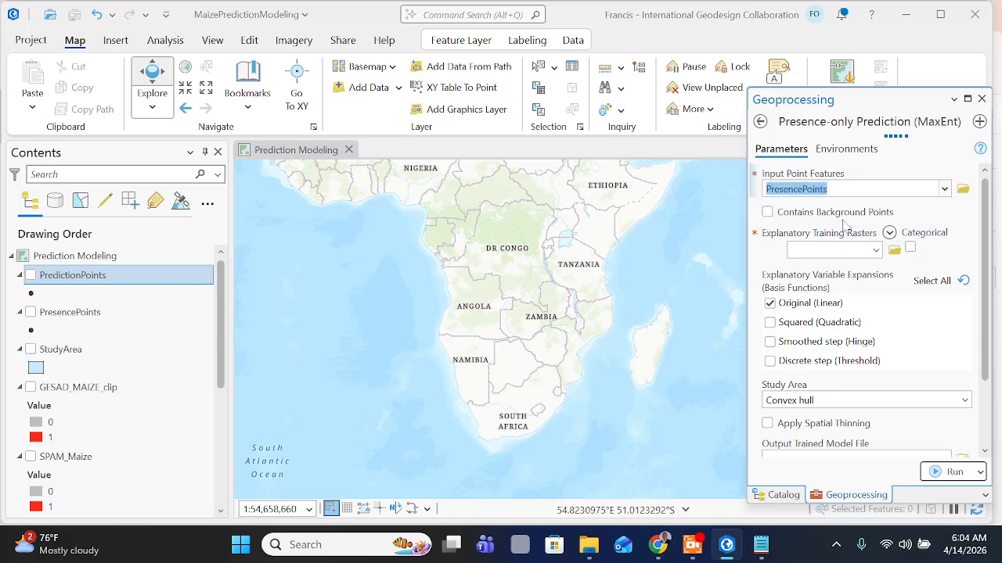
Recheck the exercise PDF in Chrome and, back in ArcGIS Pro, turn on Contains Background Points in the MaxEnt tool
left_click(658, 548)
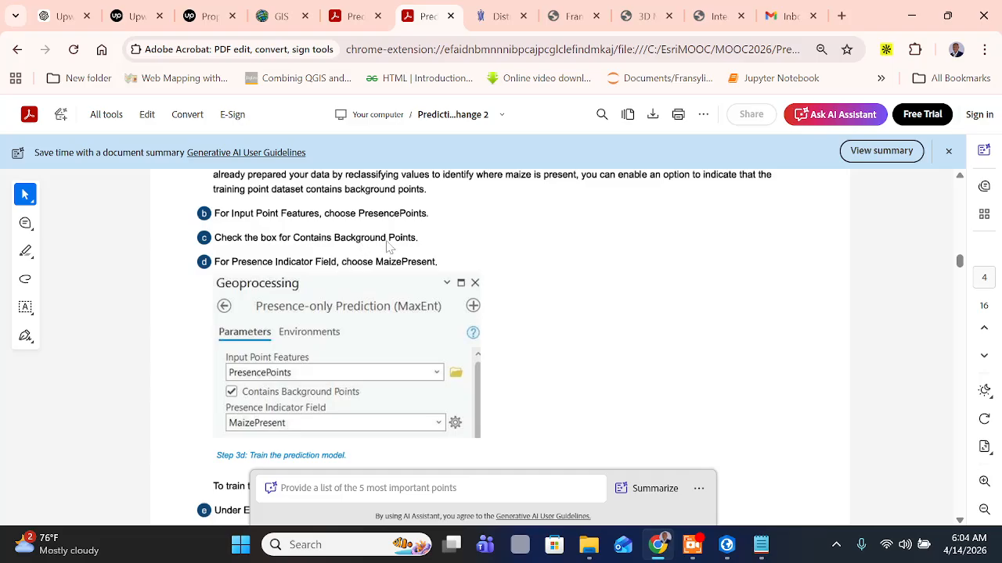
left_click(727, 545)
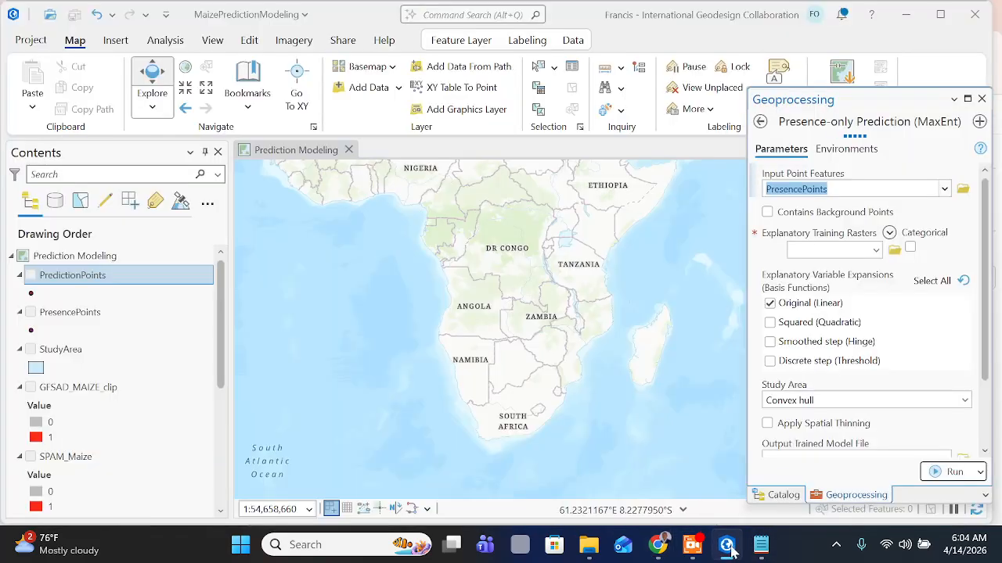
left_click(768, 213)
Check the next instruction of the exercise PDF in Chrome and, back in ArcGIS Pro, set the Presence Indicator Field to MaizePresent
left_click(658, 545)
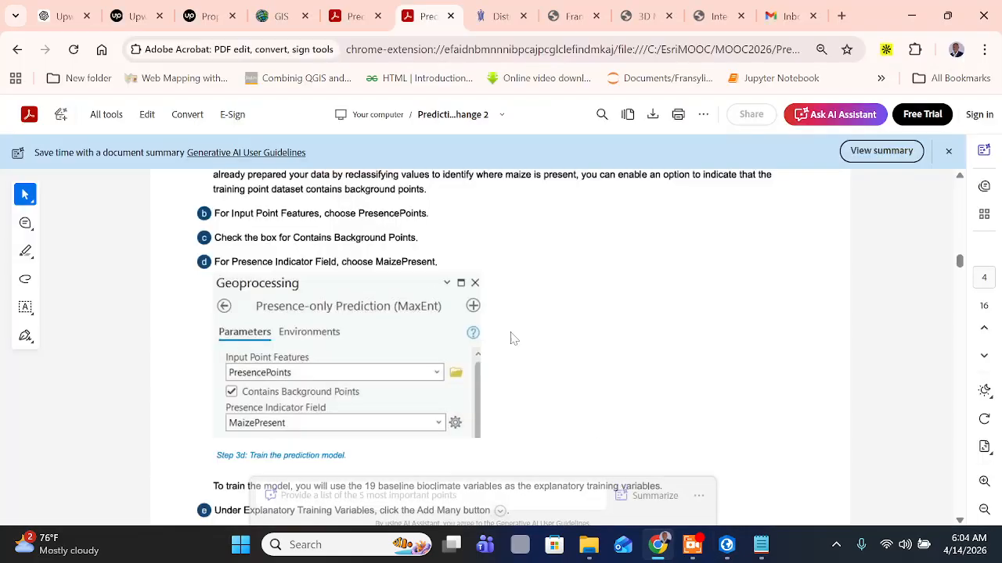
scroll(274, 272, "down", 1)
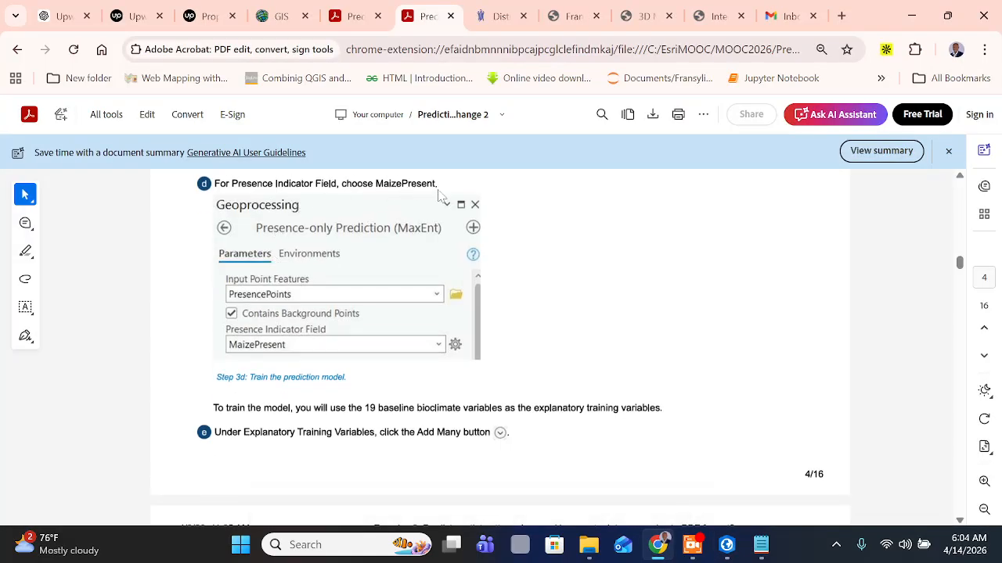
left_click(726, 544)
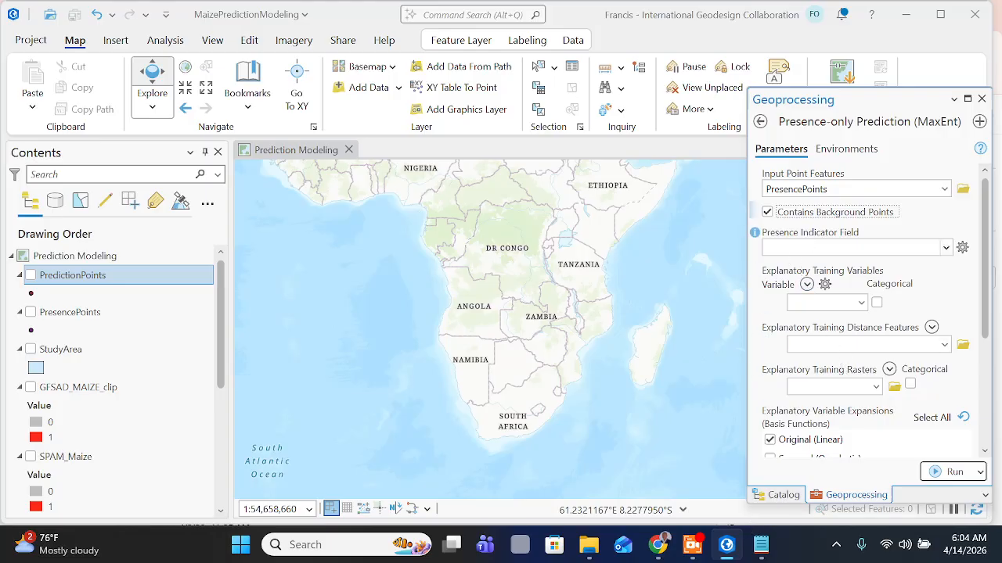
left_click(946, 247)
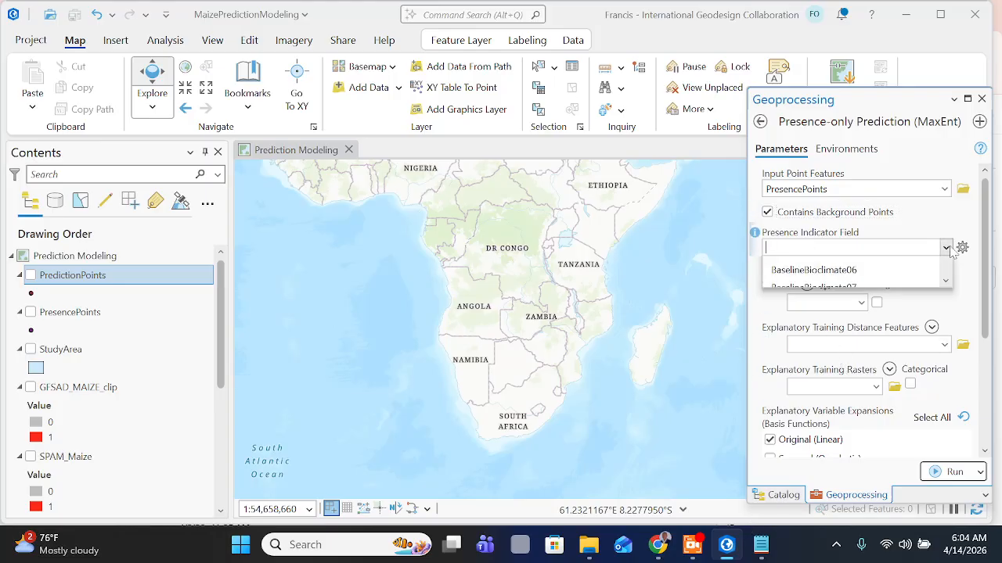
scroll(853, 329, "down", 4)
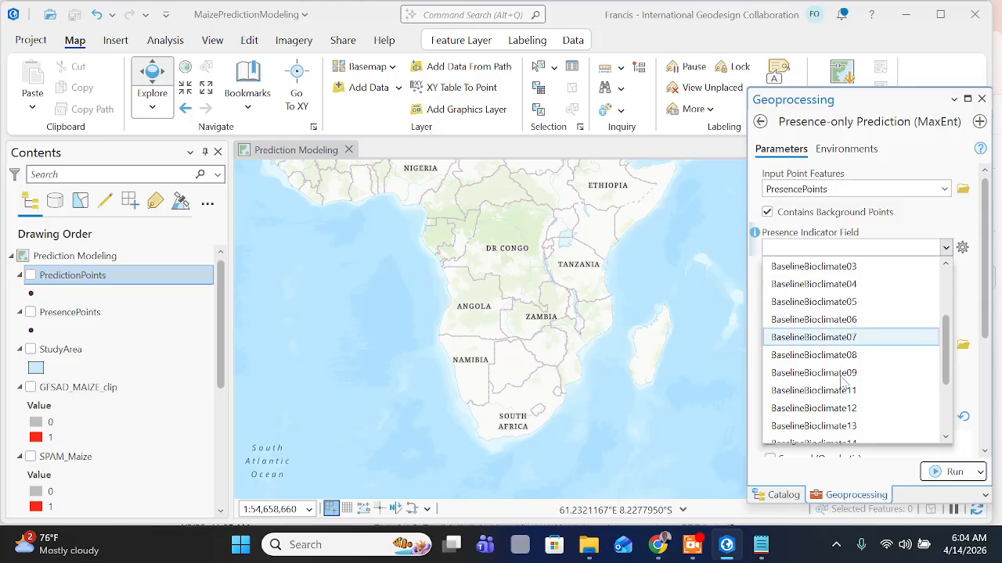
scroll(843, 413, "up", 1)
scroll(843, 412, "down", 1)
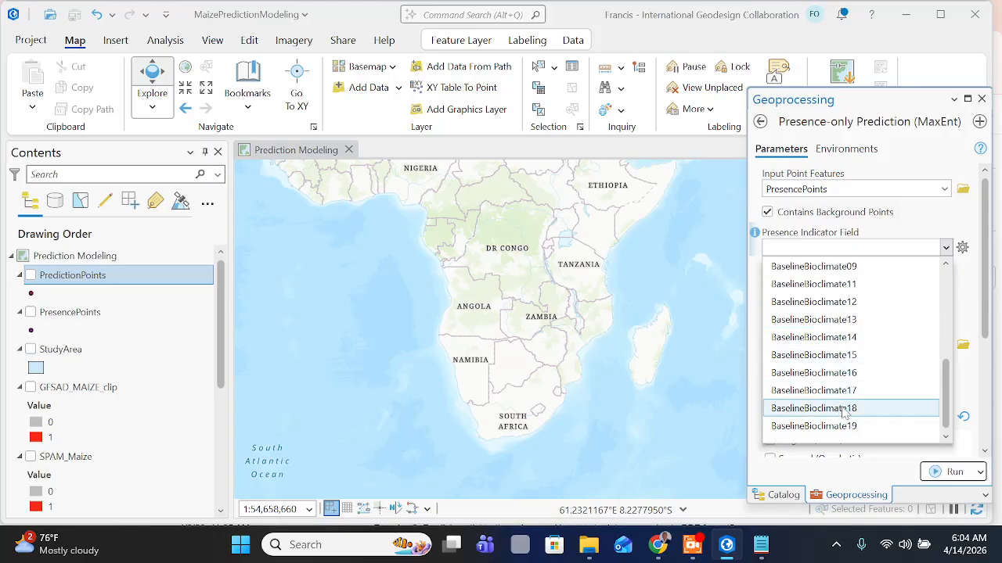
scroll(844, 413, "up", 1)
scroll(843, 413, "down", 1)
scroll(844, 414, "up", 1)
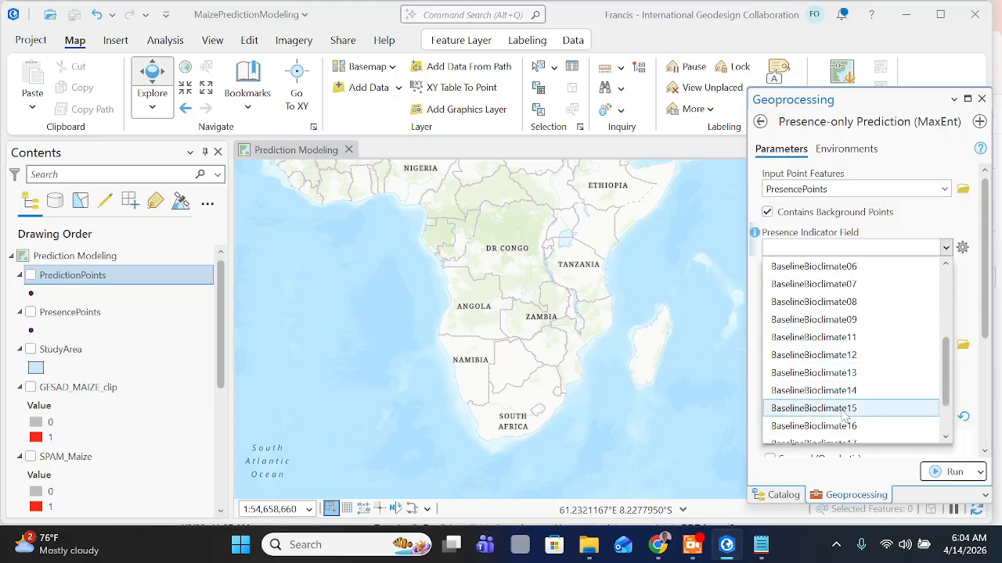
scroll(843, 419, "down", 1)
scroll(844, 414, "up", 4)
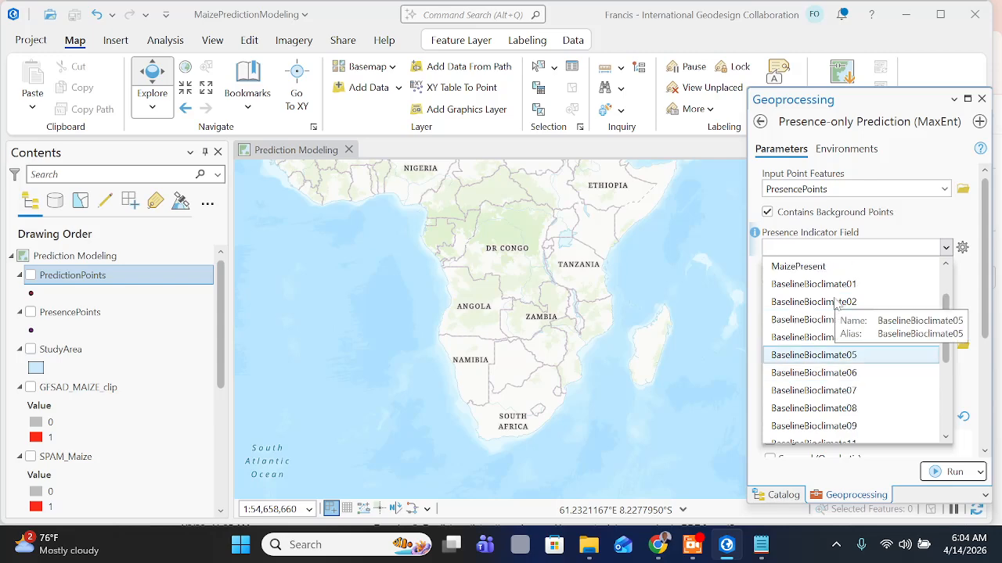
left_click(830, 324)
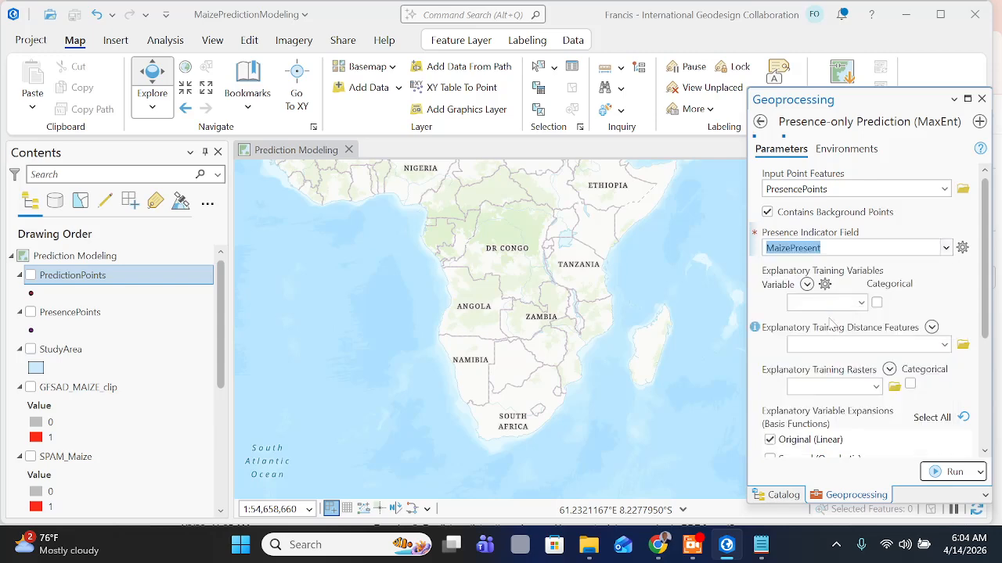
Read the exercise PDF's instructions in Chrome on adding the baseline bioclimate explanatory training variables, and return to ArcGIS Pro
left_click(673, 554)
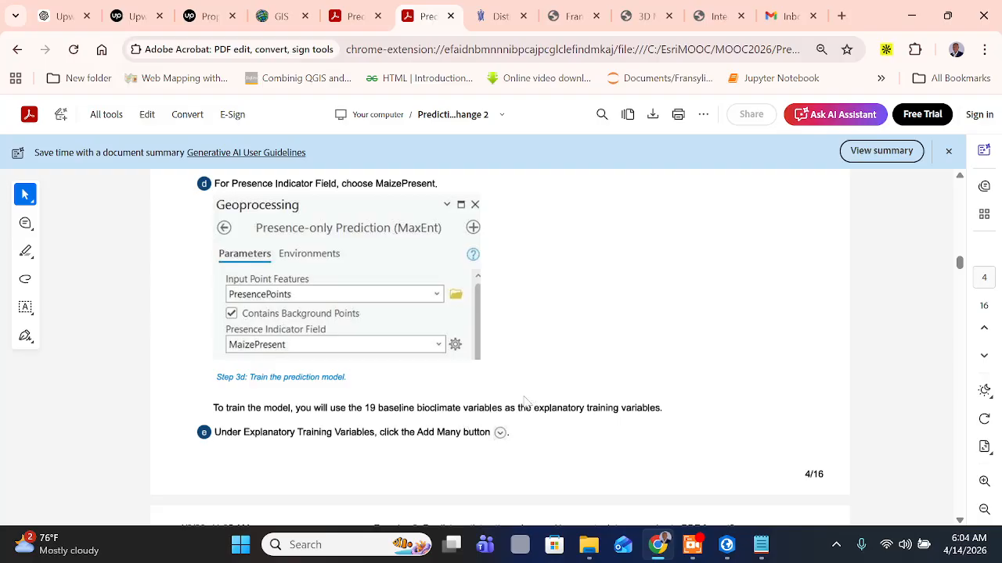
scroll(595, 374, "down", 2)
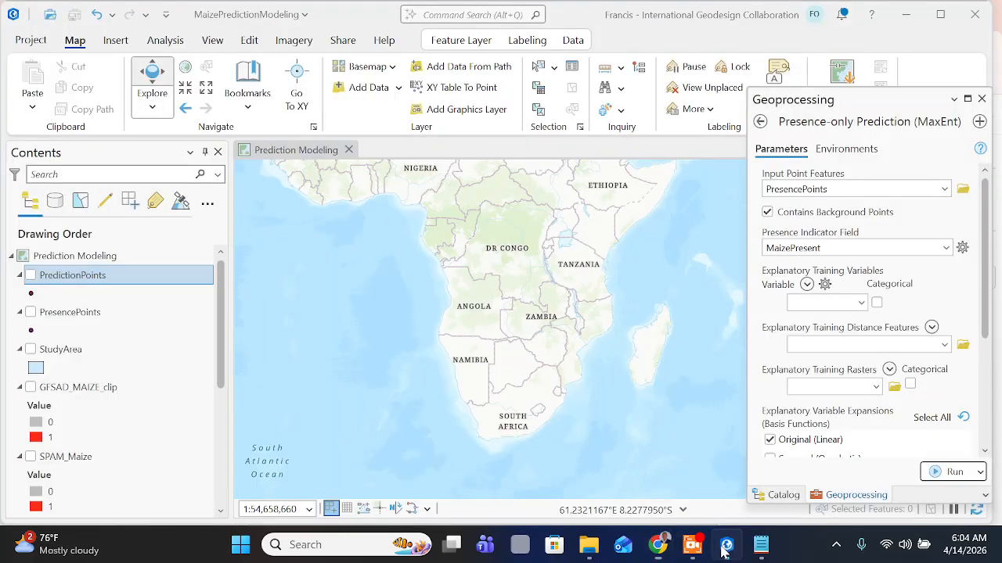
left_click(727, 545)
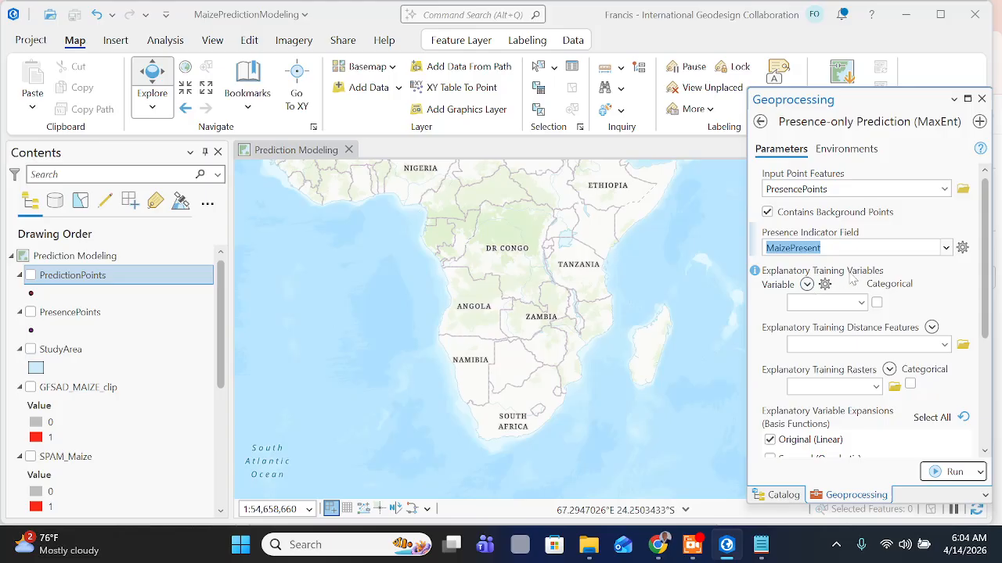
left_click(658, 545)
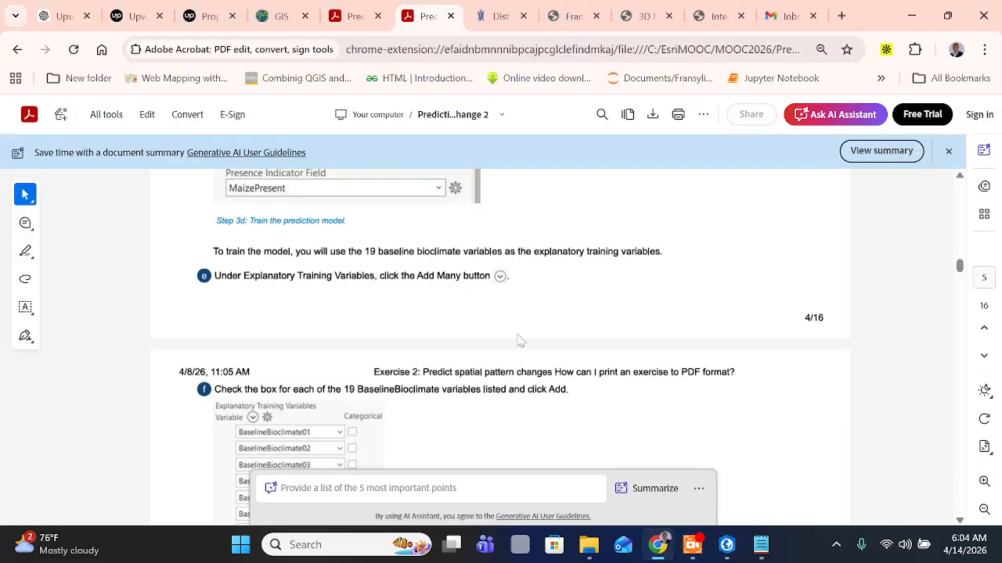
scroll(406, 330, "up", 1)
scroll(360, 336, "down", 2)
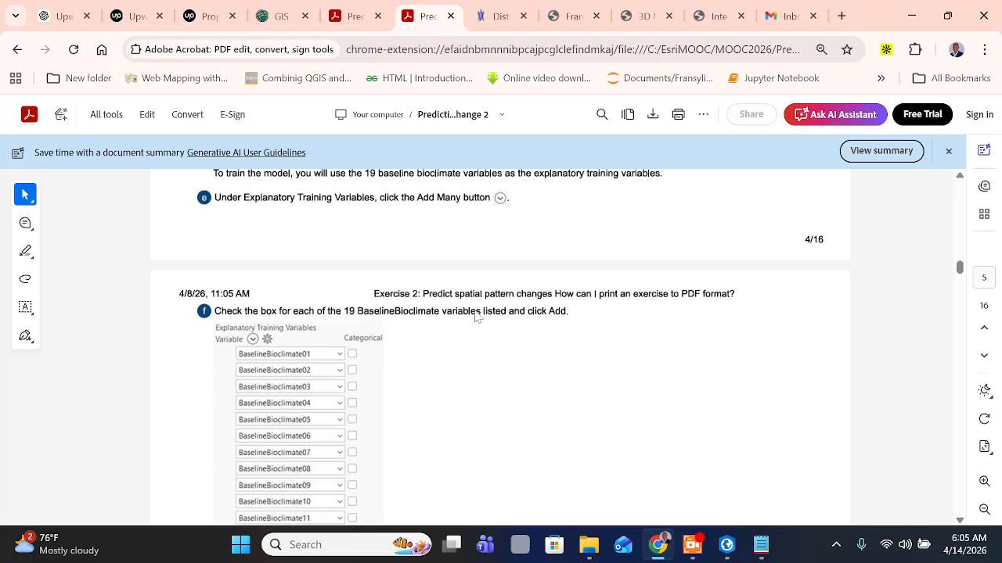
scroll(563, 352, "down", 2)
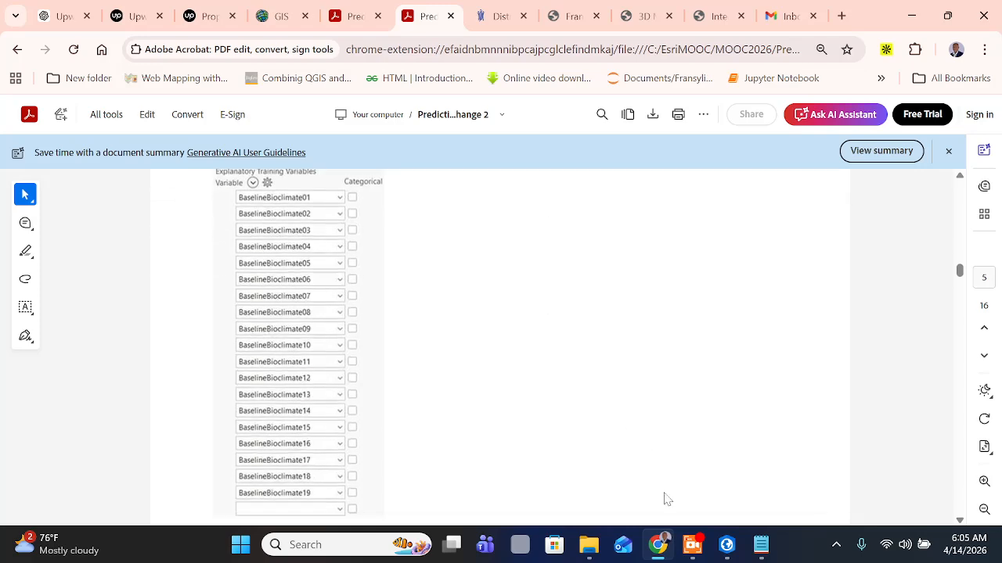
left_click(727, 544)
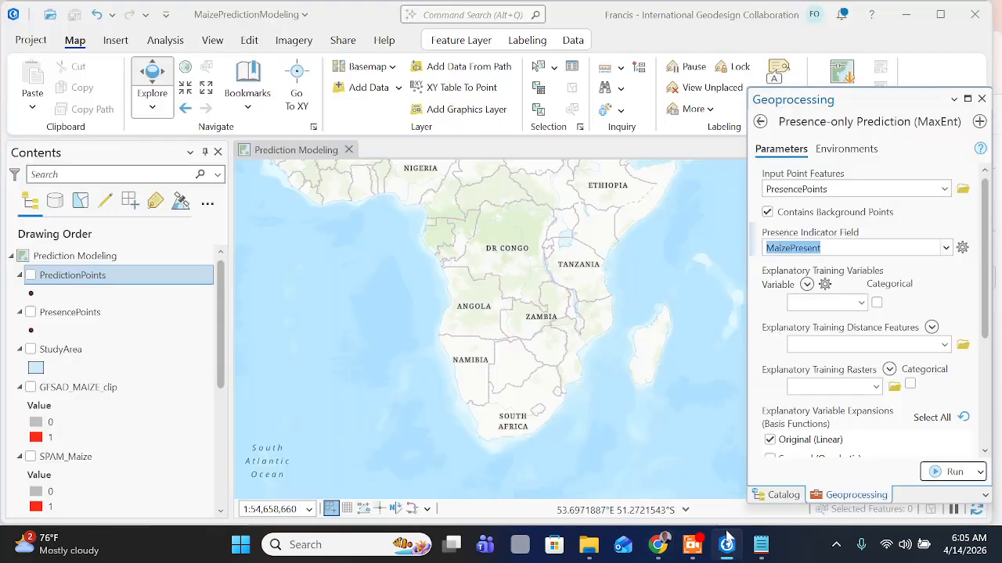
Add BaselineBioclimate01 through 09 and BaselineBioclimate11 through 19 together as the MaxEnt tool's explanatory training variables
left_click(807, 285)
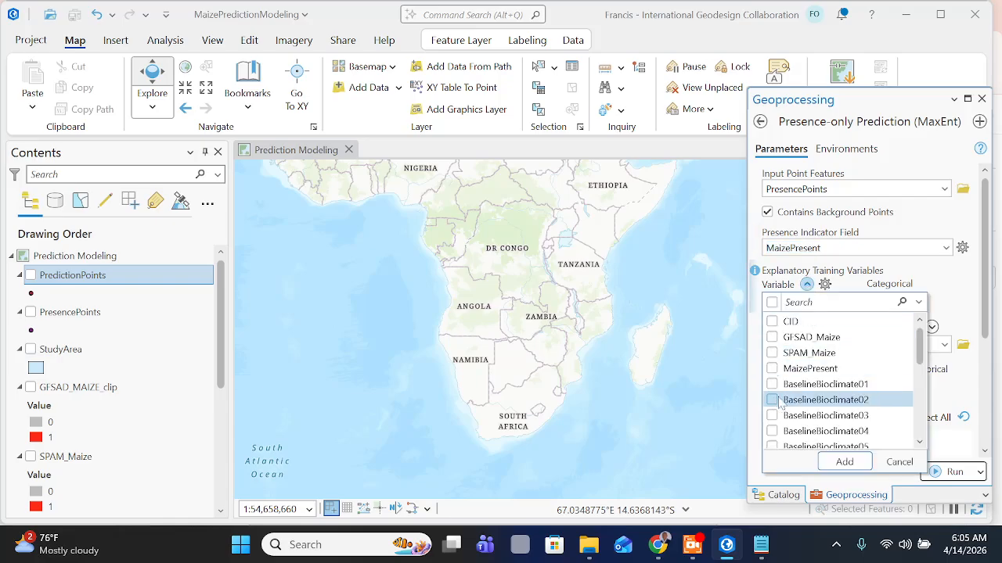
left_click(771, 384)
left_click(772, 400)
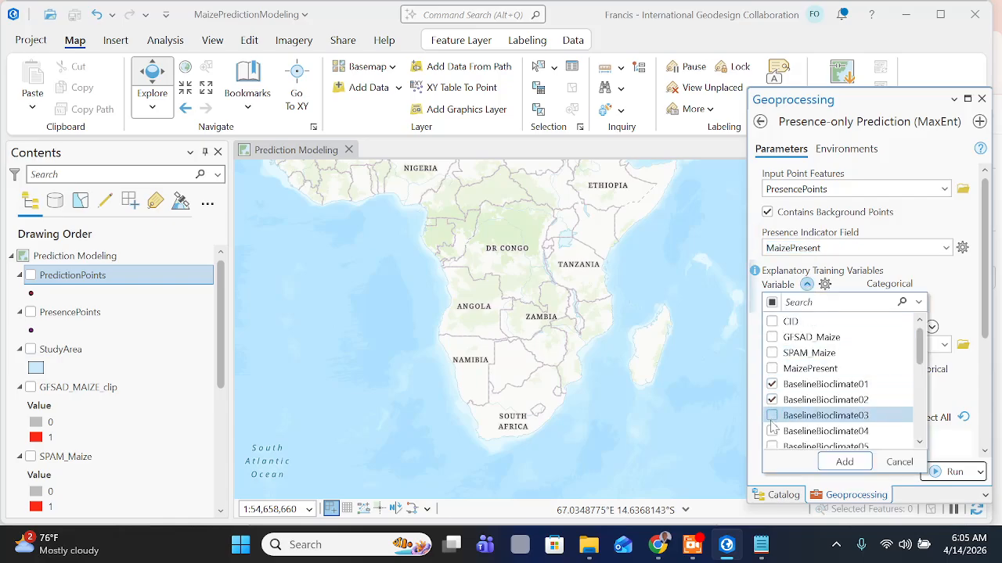
left_click(771, 415)
left_click(772, 431)
left_click(772, 446)
scroll(779, 376, "down", 2)
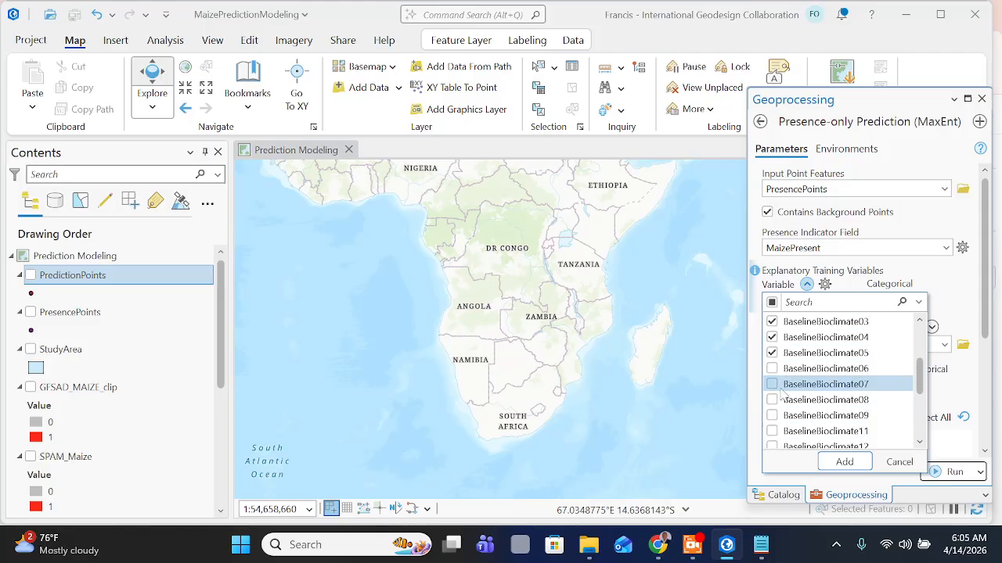
left_click(772, 369)
left_click(771, 384)
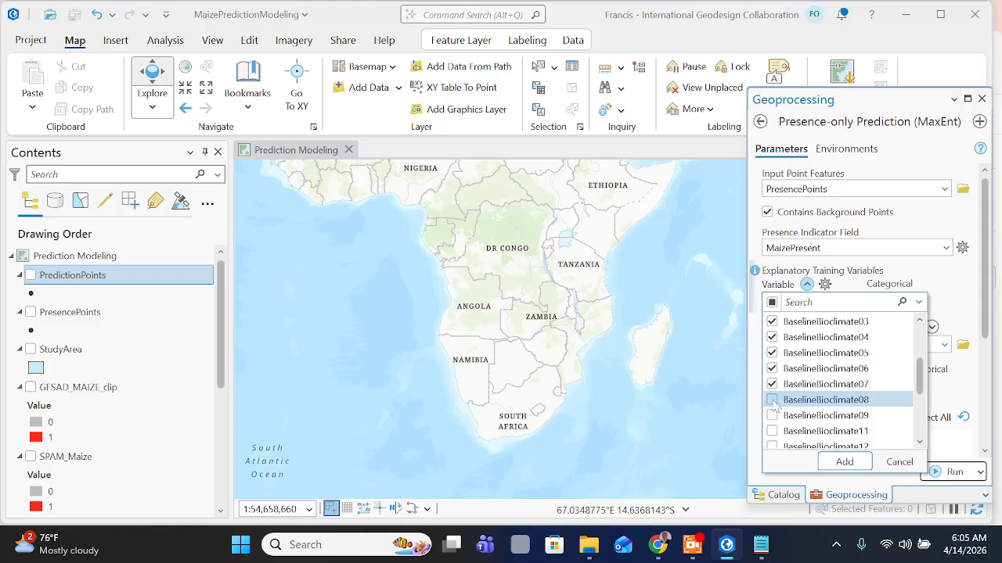
left_click(771, 400)
left_click(772, 415)
left_click(772, 431)
scroll(775, 407, "down", 2)
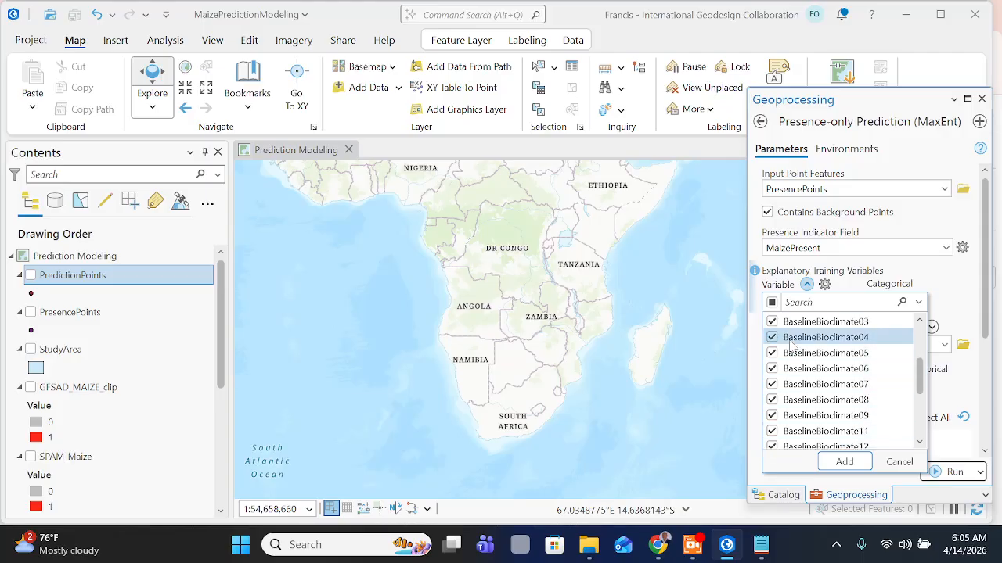
left_click(773, 369)
left_click(771, 384)
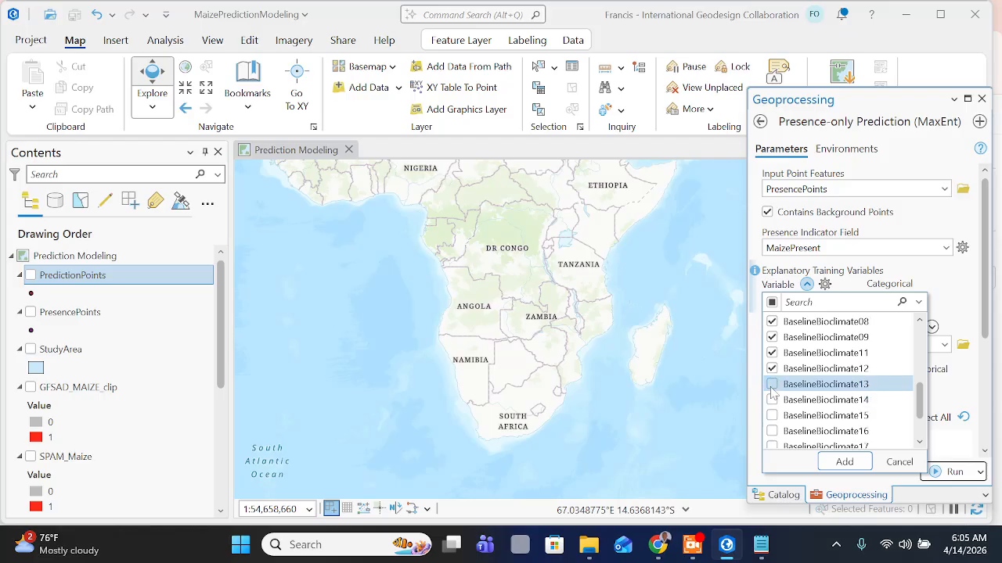
left_click(771, 400)
left_click(772, 415)
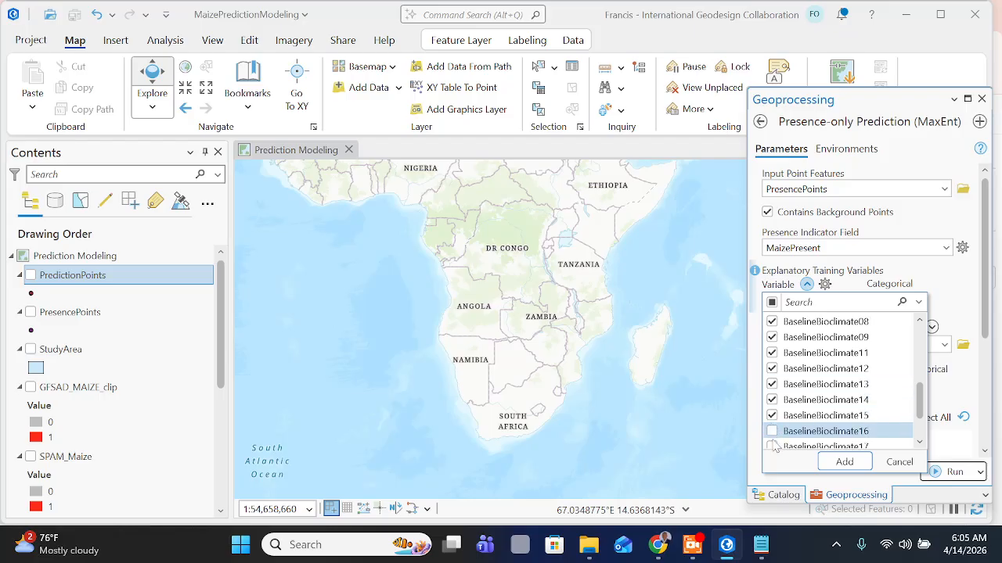
left_click(773, 431)
left_click(772, 446)
scroll(805, 402, "down", 2)
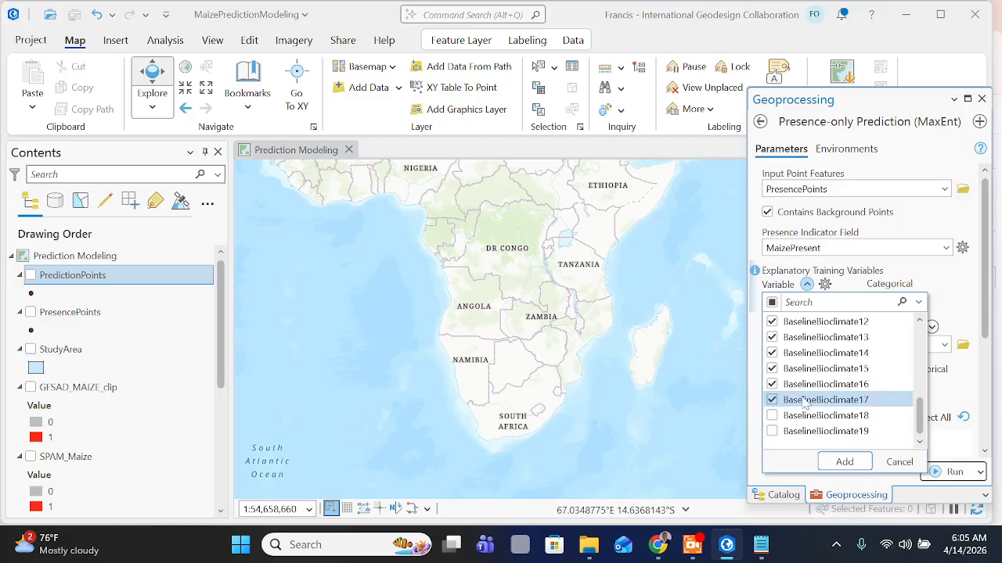
left_click(773, 416)
left_click(773, 431)
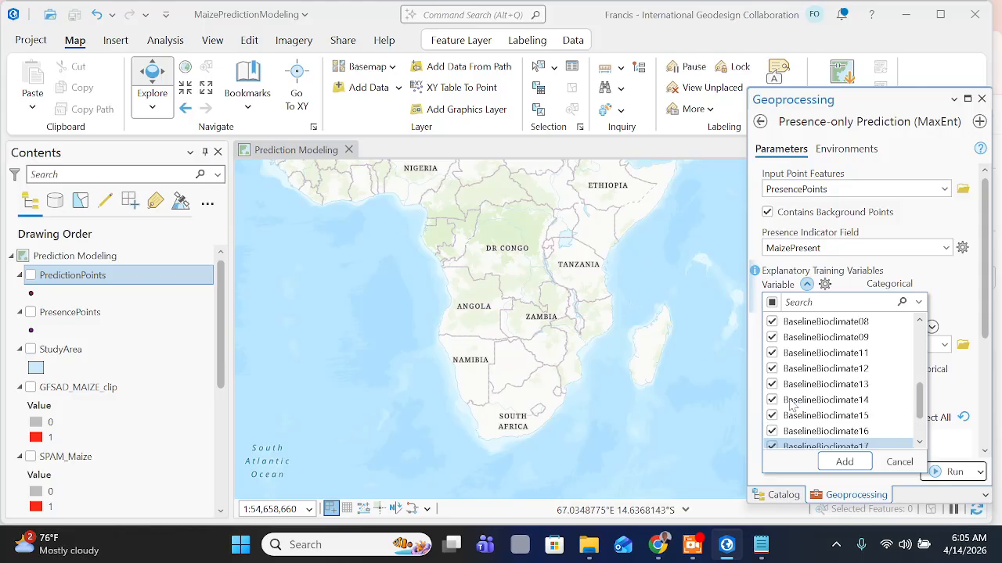
scroll(782, 423, "up", 1)
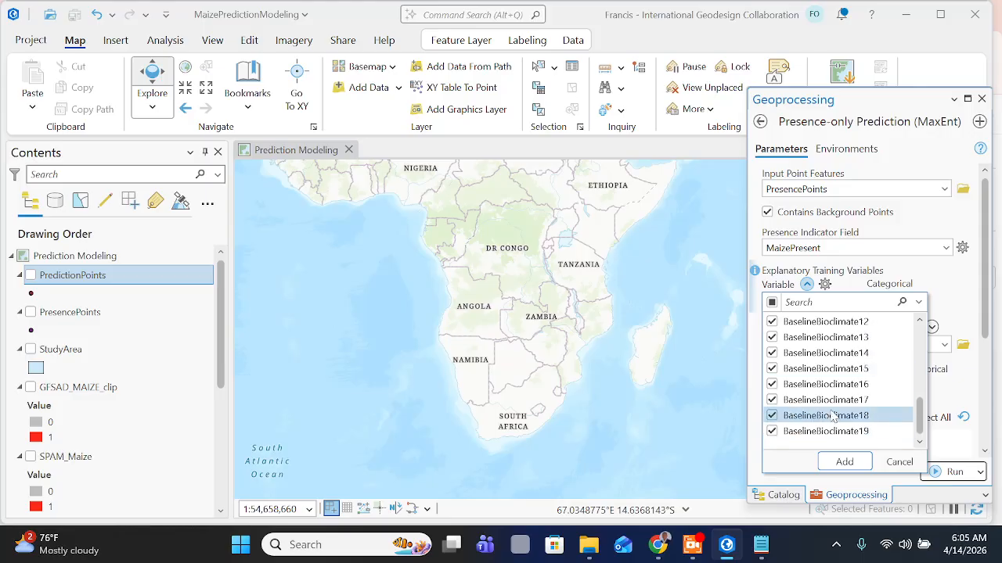
scroll(831, 416, "up", 3)
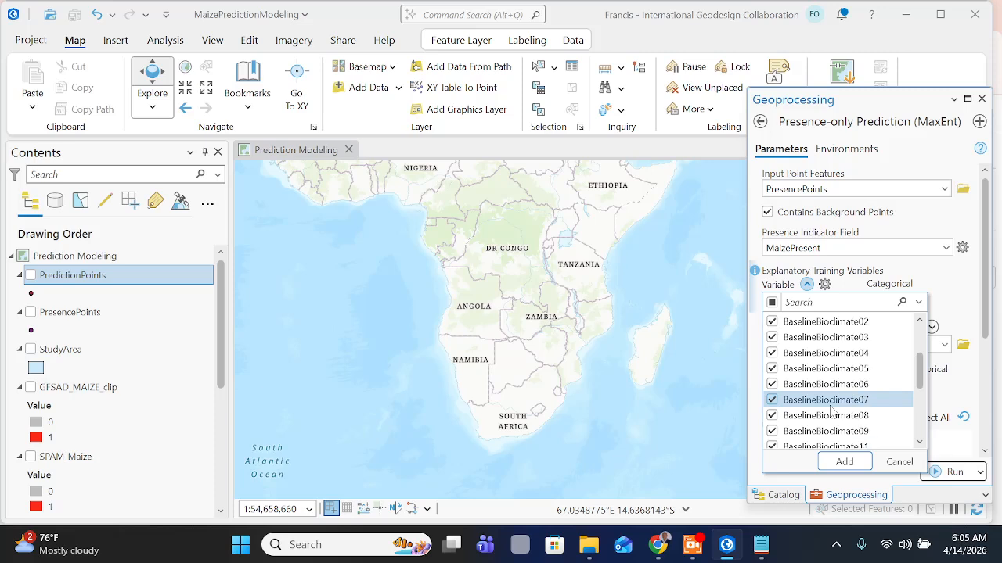
scroll(832, 413, "up", 1)
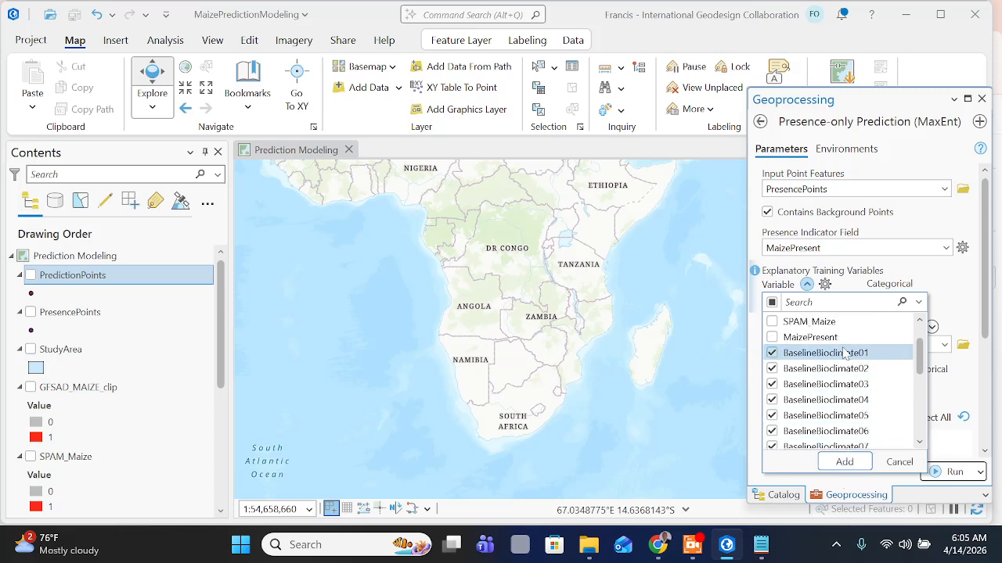
scroll(853, 394, "down", 1)
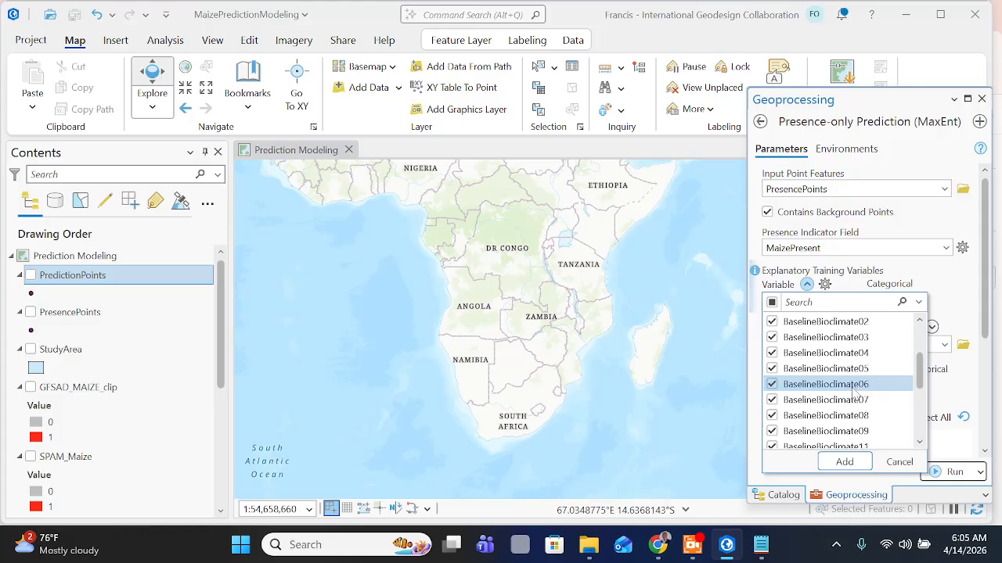
scroll(853, 395, "down", 1)
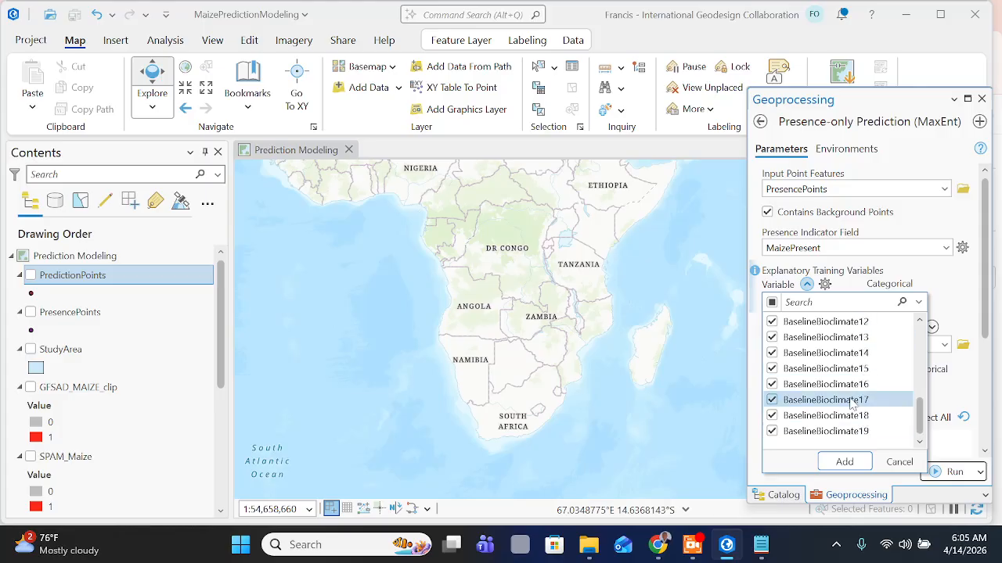
left_click(847, 462)
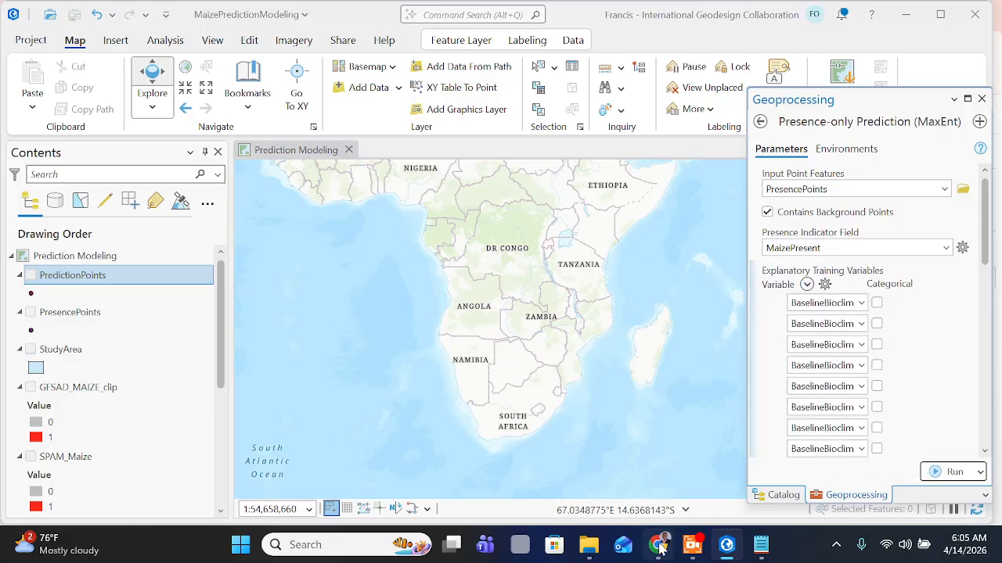
Read the exercise PDF's instructions in Chrome on explanatory variable expansions and spatial thinning
left_click(620, 497)
scroll(335, 319, "down", 4)
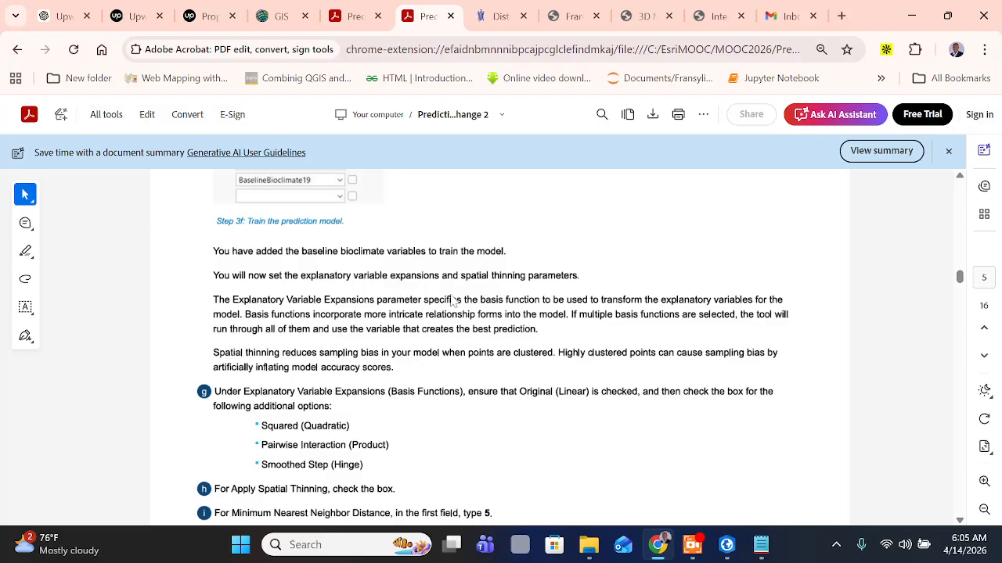
scroll(432, 305, "down", 1)
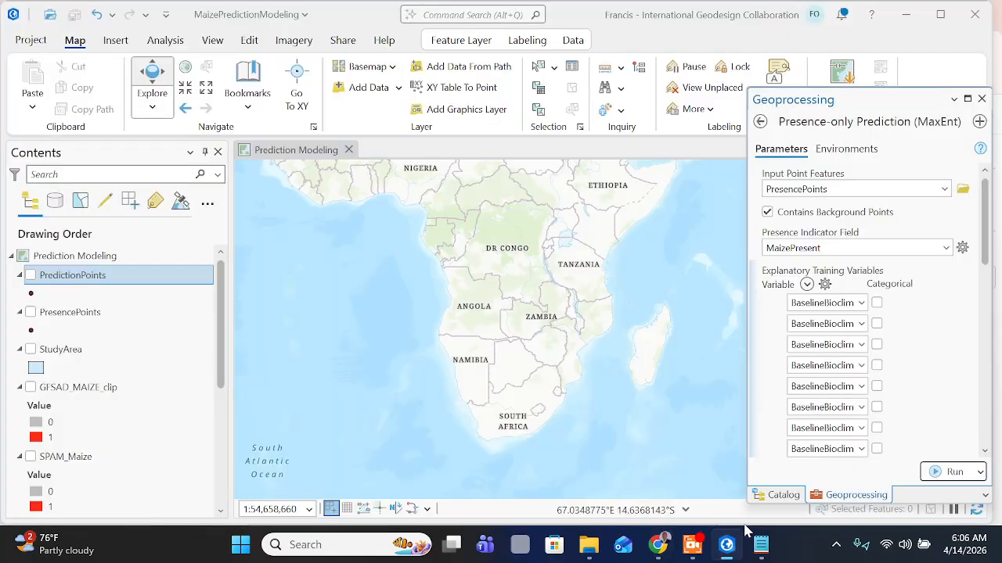
In ArcGIS Pro's MaxEnt tool, add Squared (Quadratic) to the explanatory variable expansions after checking the required options in Chrome's exercise PDF
left_click(726, 544)
scroll(881, 275, "down", 4)
scroll(894, 300, "down", 2)
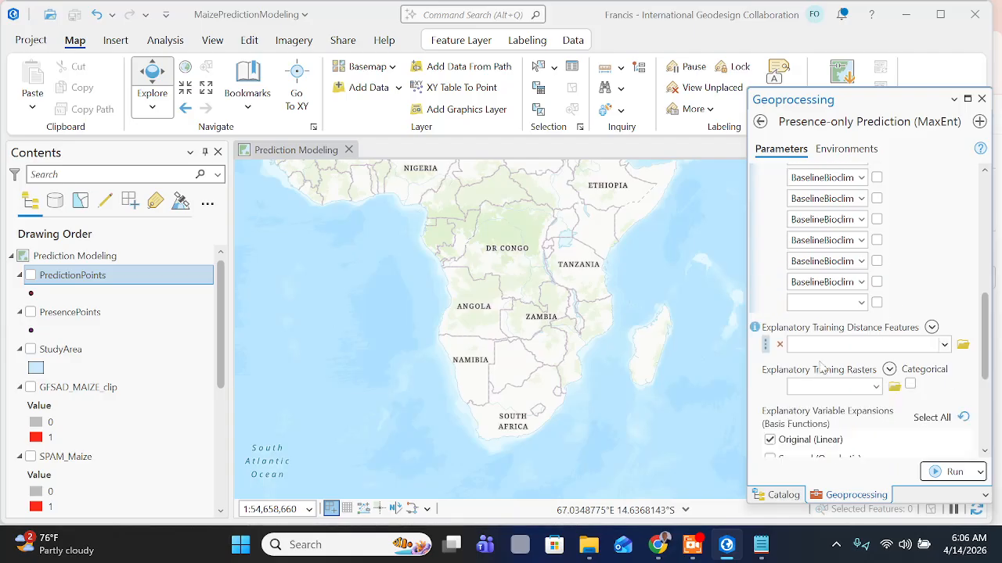
scroll(900, 327, "down", 1)
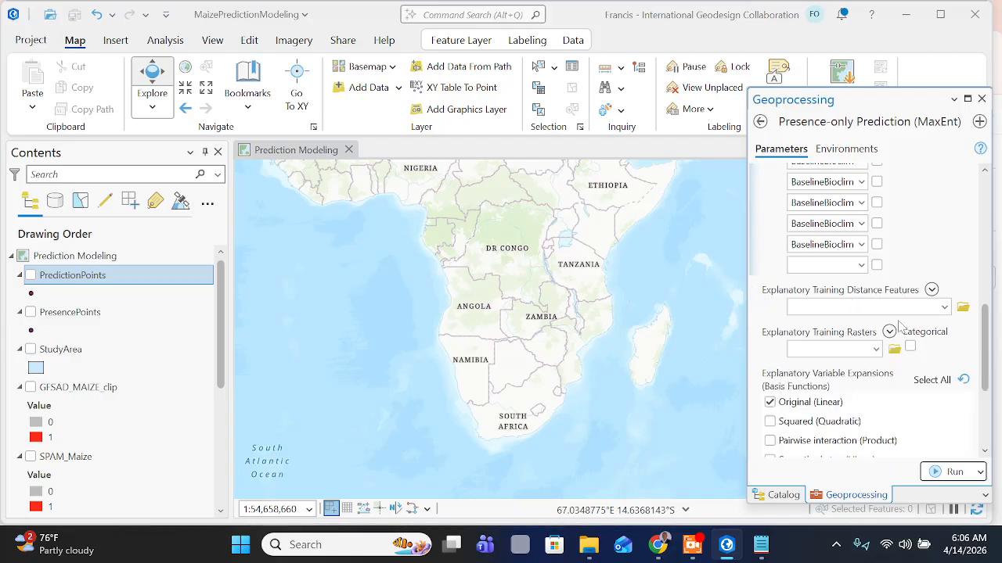
scroll(885, 343, "down", 1)
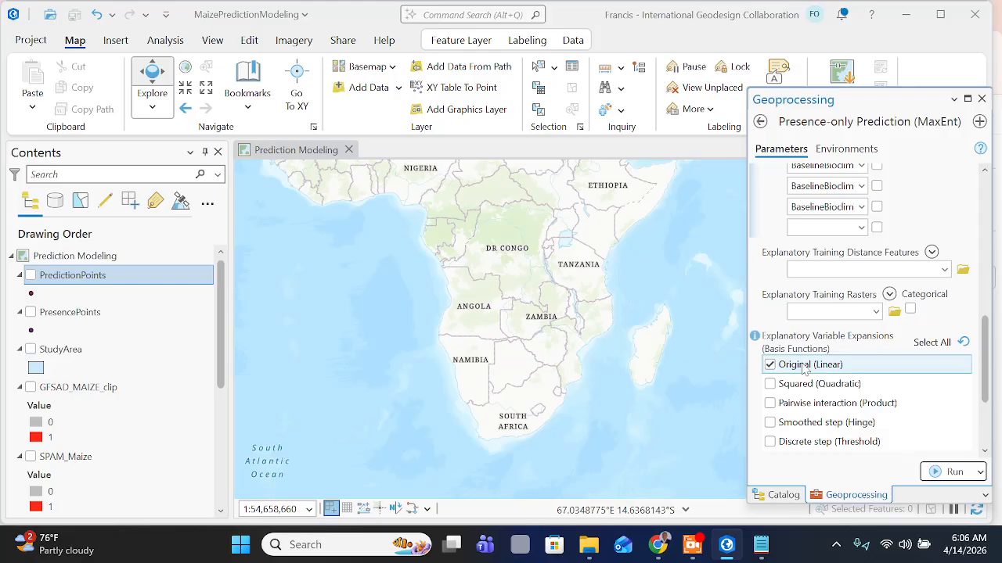
scroll(810, 366, "down", 1)
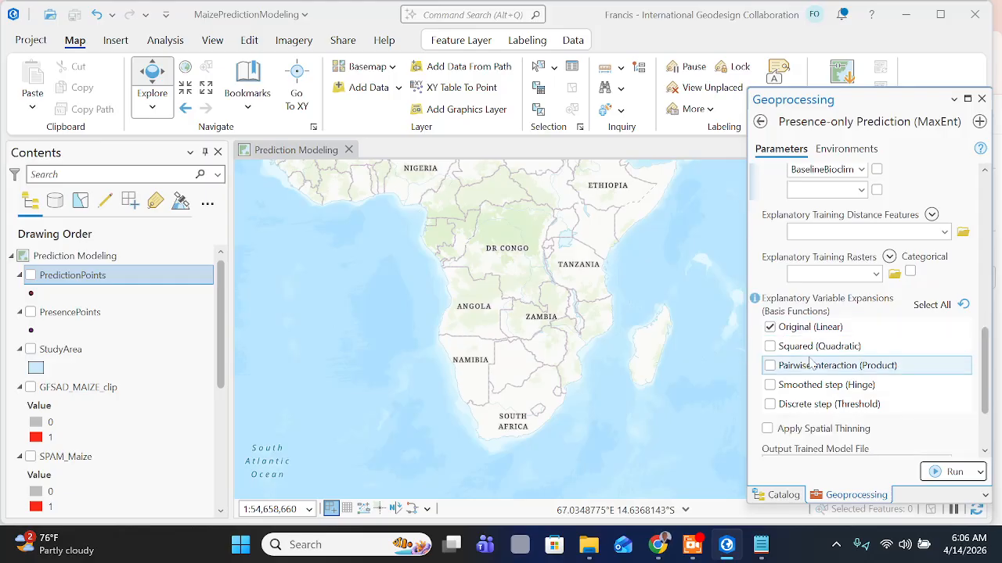
left_click(658, 545)
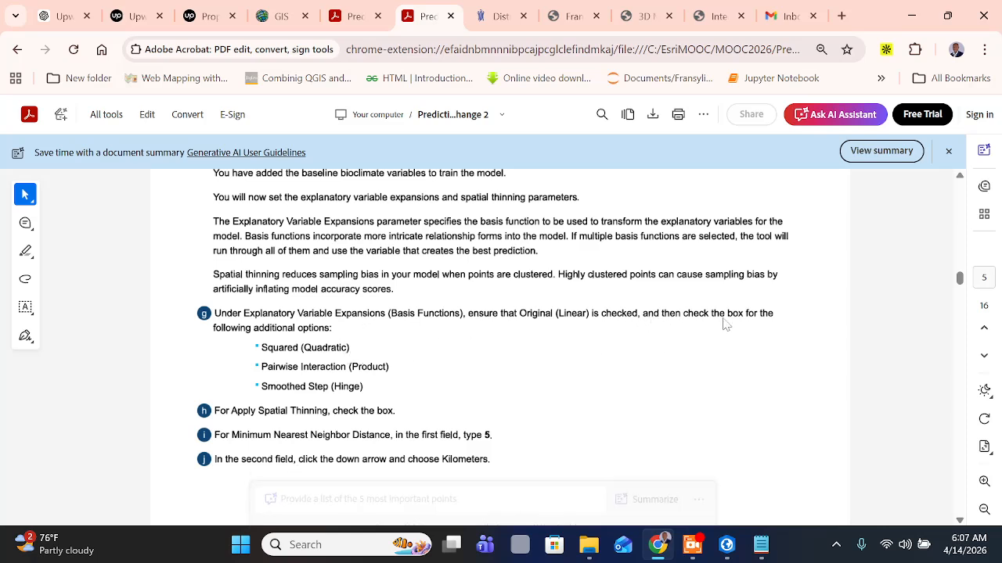
scroll(287, 330, "down", 1)
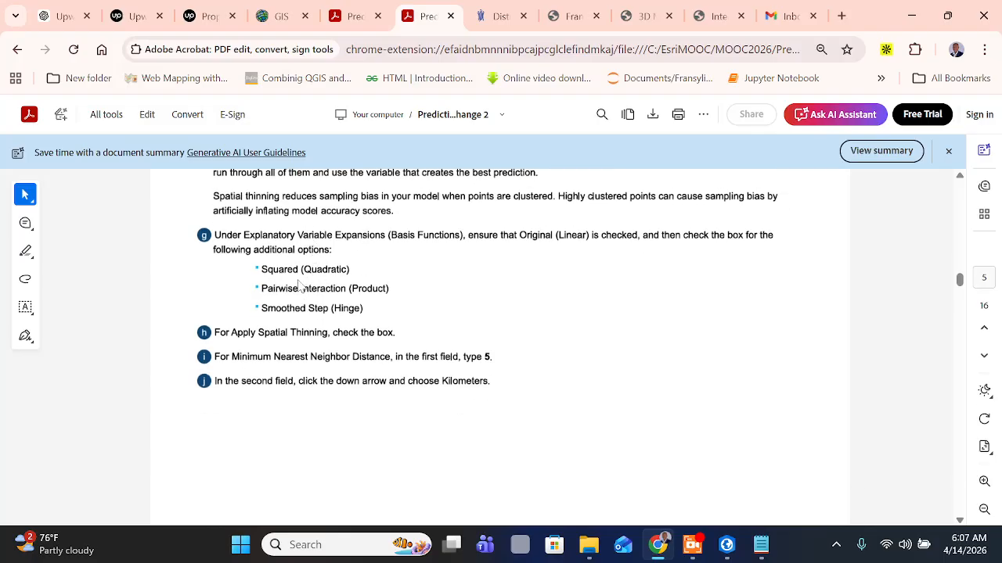
left_click(726, 548)
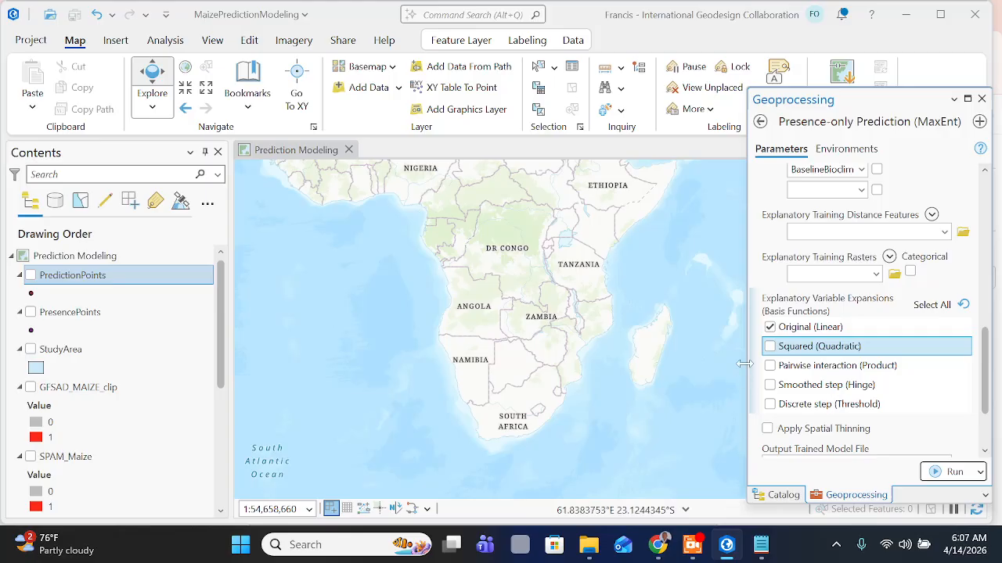
left_click(770, 346)
Following the exercise PDF in Chrome, enable Pairwise interaction (Product) and Smoothed step (Hinge) as further variable expansions in ArcGIS Pro
left_click(658, 545)
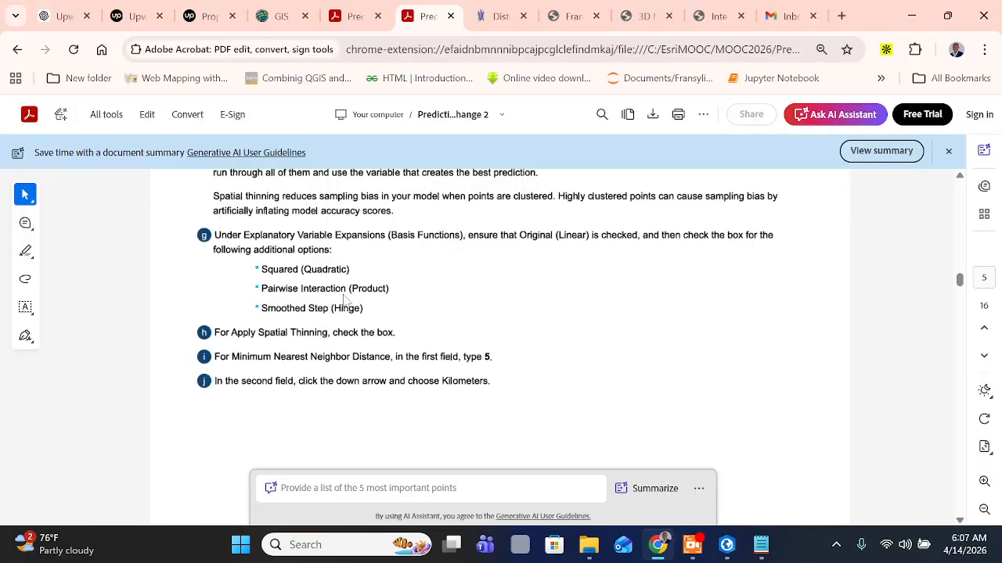
left_click(726, 548)
left_click(770, 366)
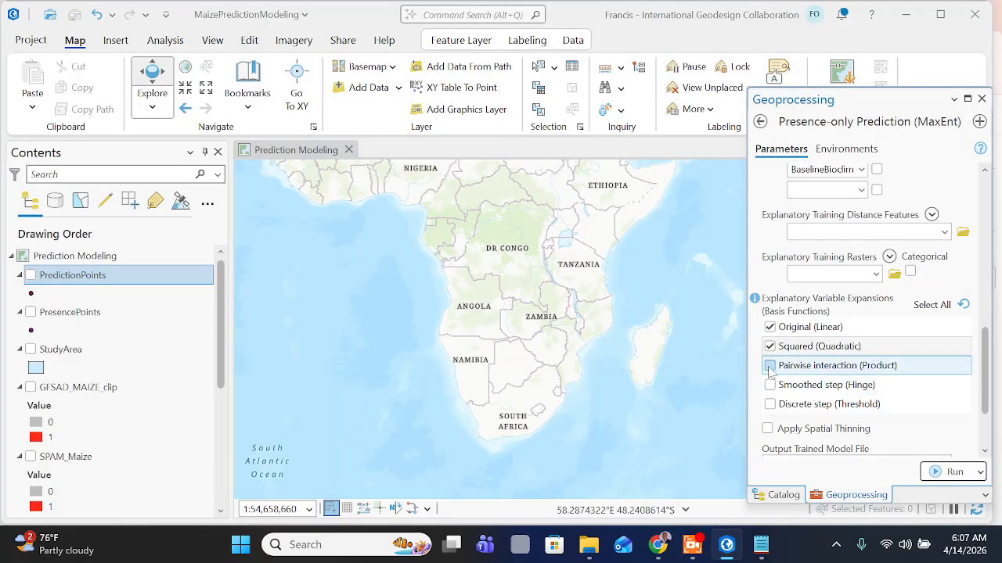
left_click(658, 544)
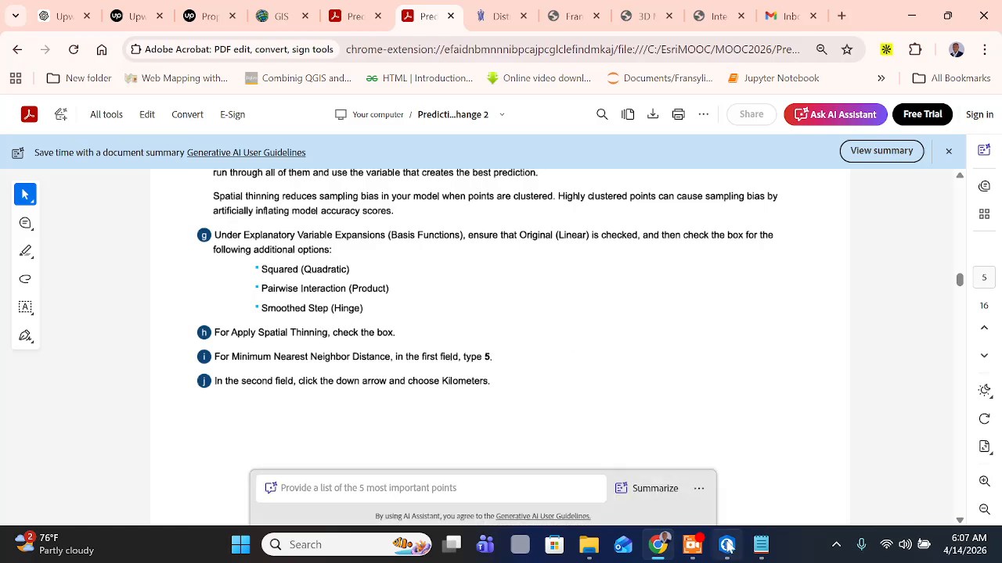
left_click(726, 545)
left_click(770, 385)
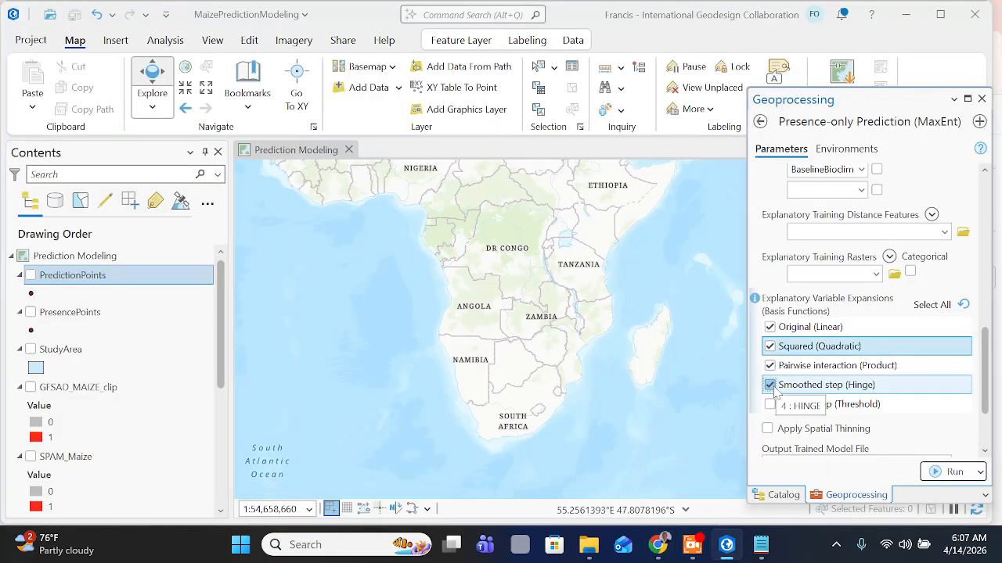
Check the spatial thinning instruction in Chrome's exercise PDF and enable Apply Spatial Thinning for the MaxEnt tool in ArcGIS Pro
left_click(658, 544)
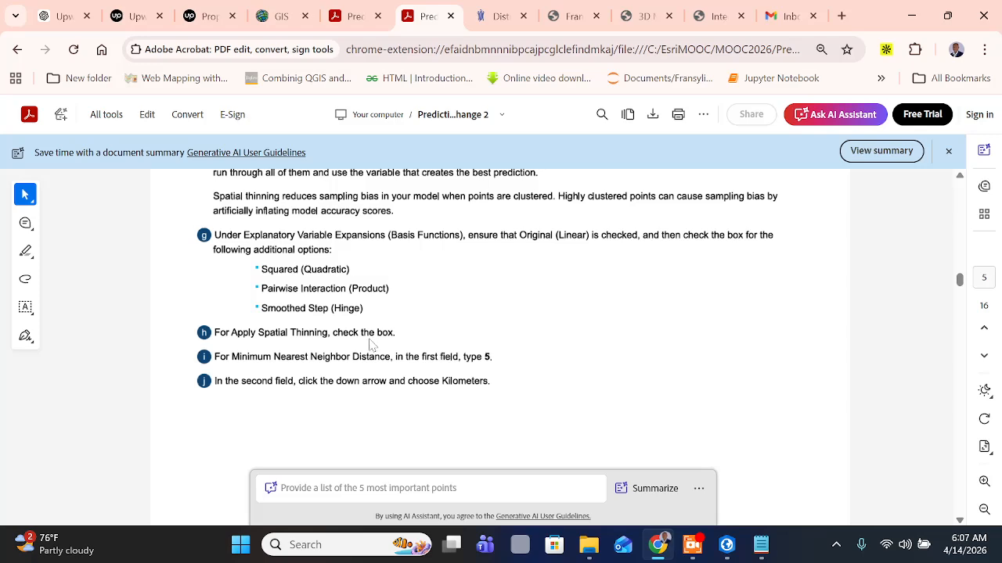
scroll(404, 335, "up", 2)
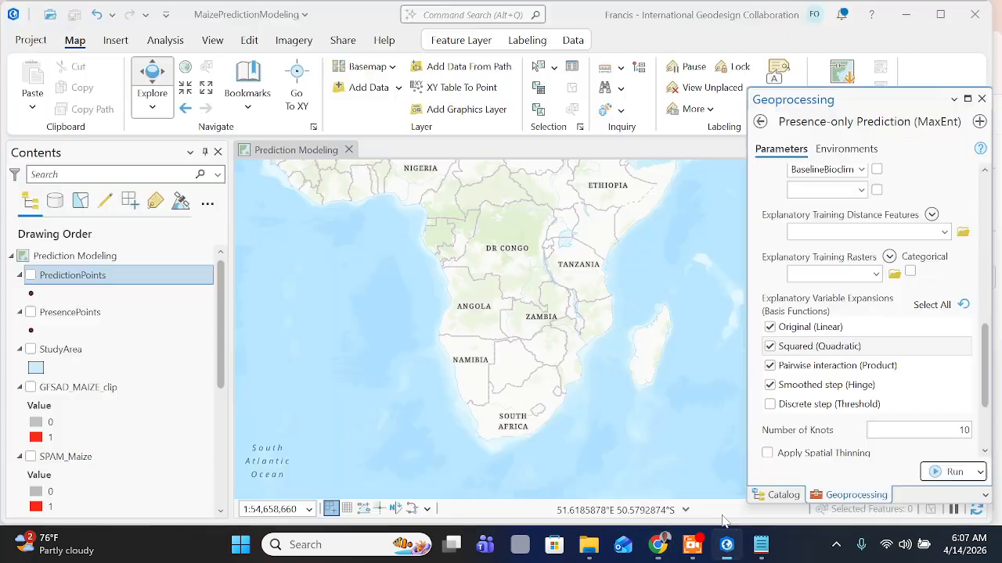
left_click(726, 544)
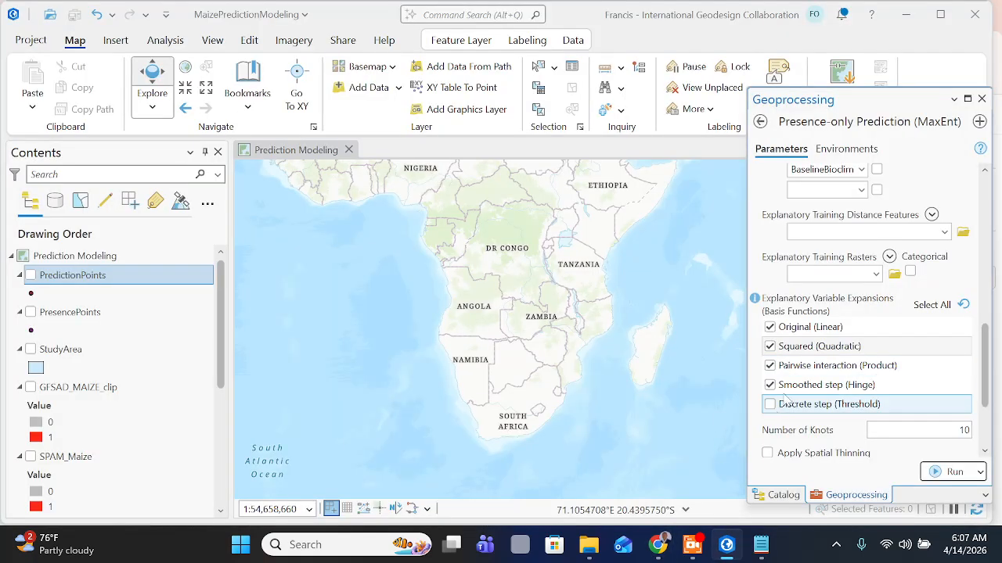
scroll(781, 411, "down", 2)
left_click(767, 416)
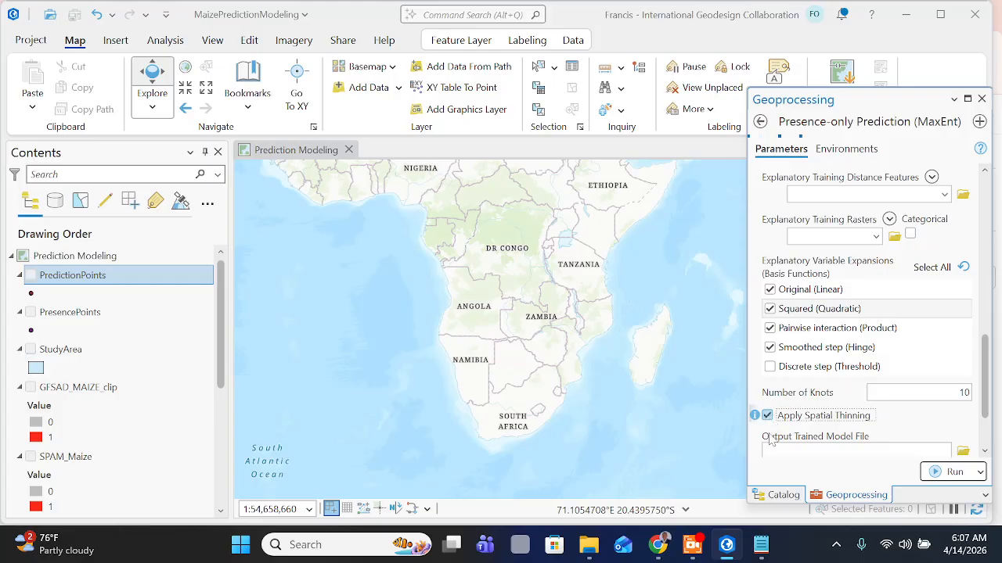
Read the next PDF instructions in Chrome and set the Minimum Nearest Neighbor Distance value to 5 in ArcGIS Pro
left_click(661, 543)
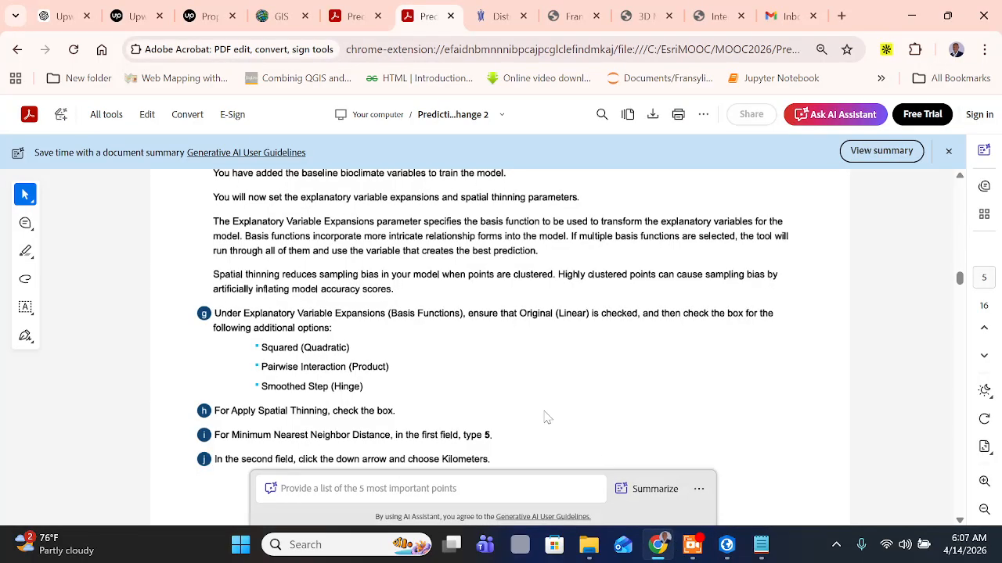
scroll(391, 392, "down", 2)
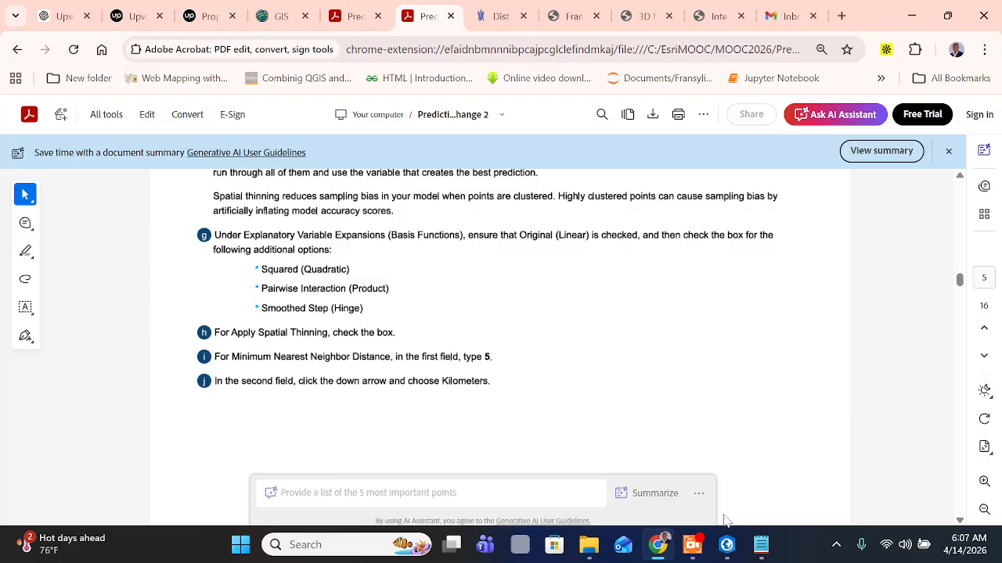
left_click(727, 545)
scroll(771, 421, "down", 1)
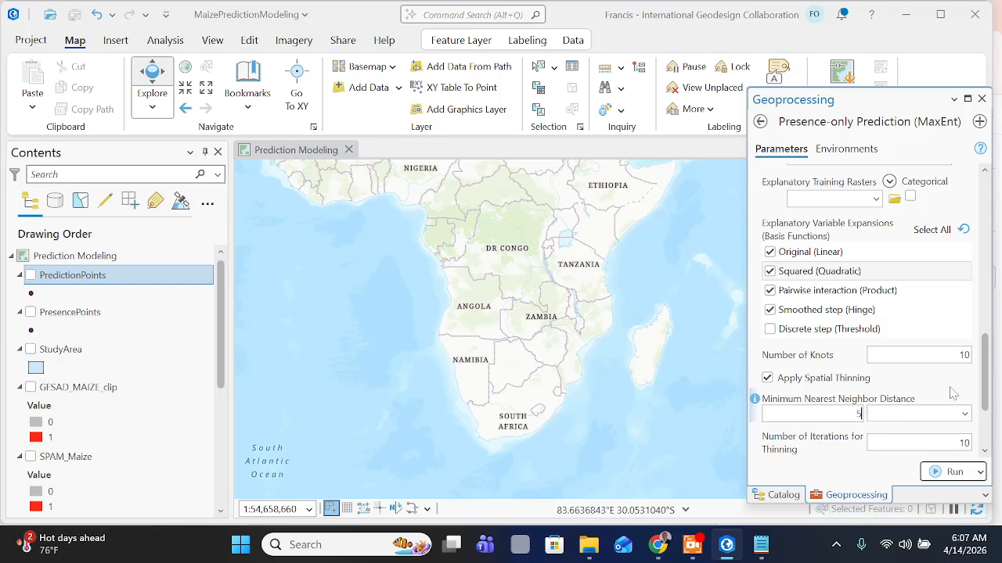
Confirm the distance unit in Chrome's exercise PDF and set the Minimum Nearest Neighbor Distance unit to Kilometers in ArcGIS Pro
left_click(657, 547)
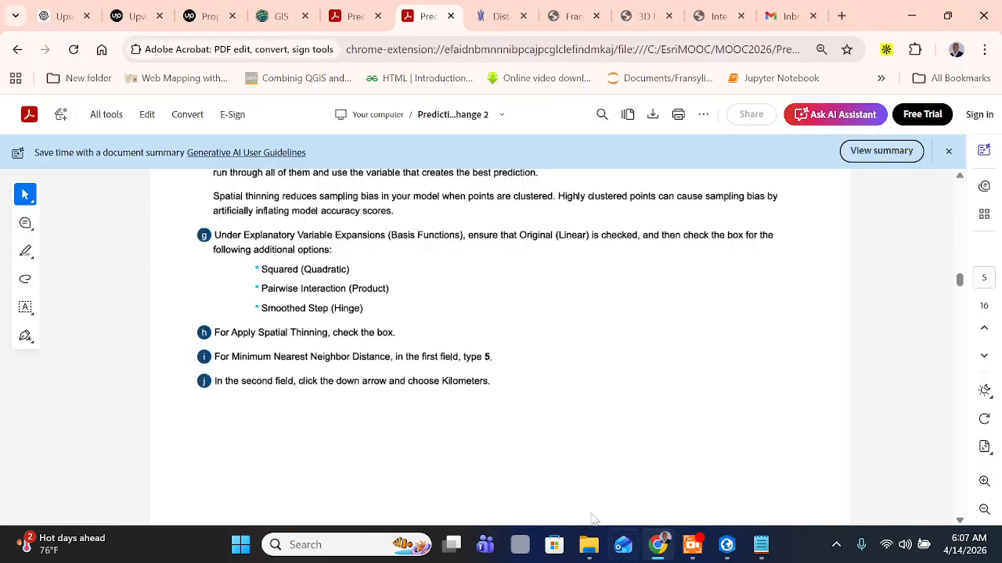
scroll(313, 384, "down", 1)
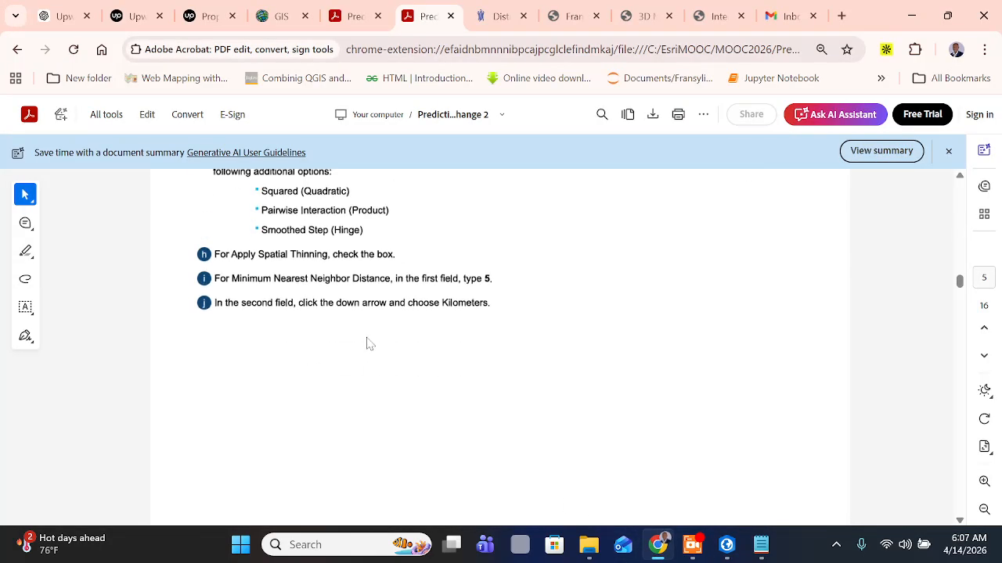
left_click(726, 546)
scroll(900, 356, "down", 5)
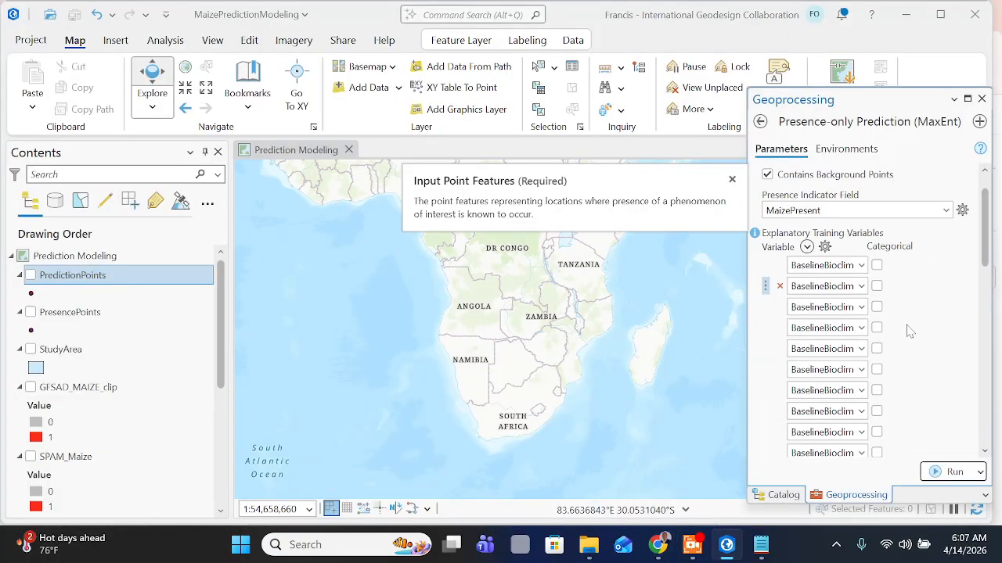
scroll(904, 356, "down", 3)
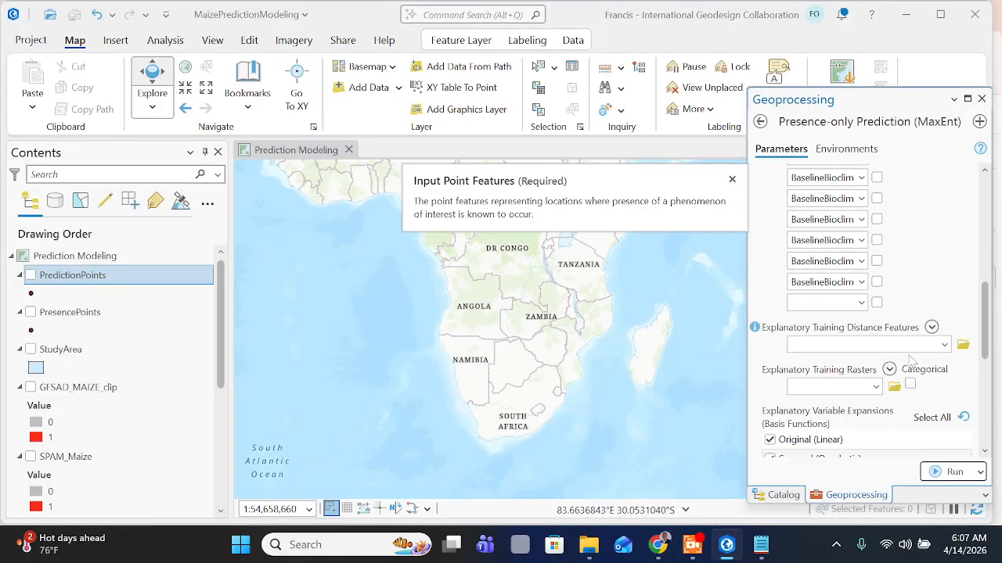
scroll(855, 457, "down", 4)
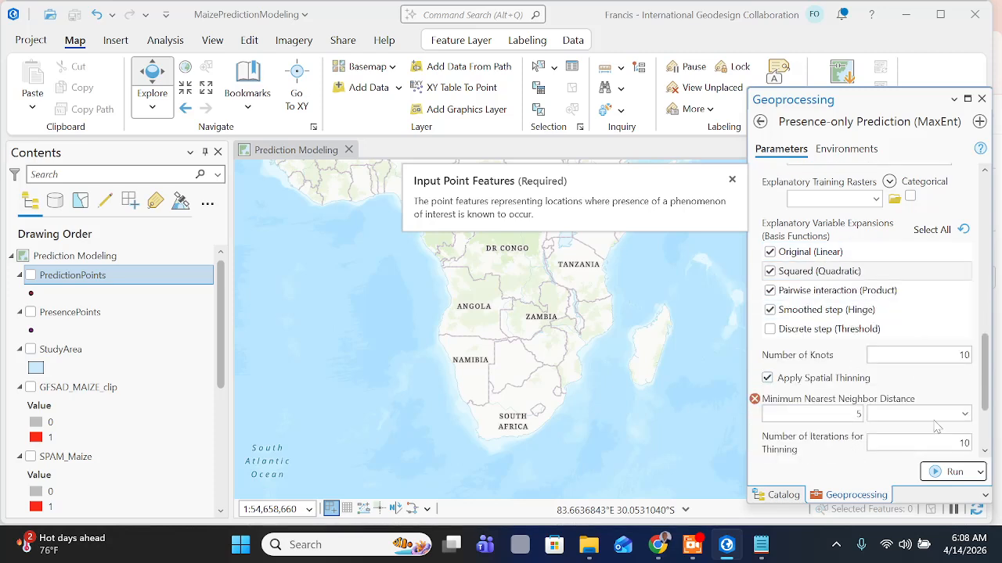
left_click(965, 415)
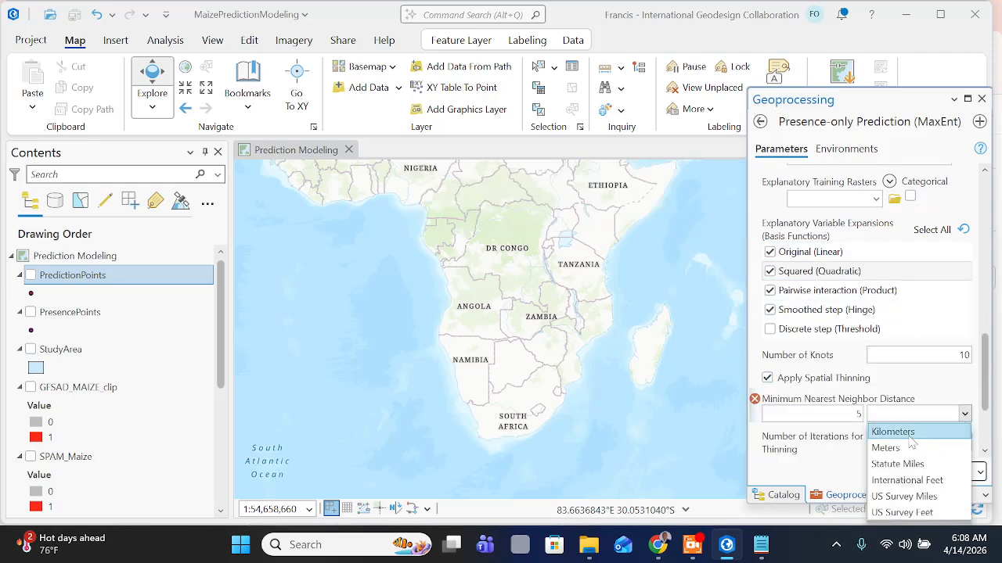
left_click(921, 435)
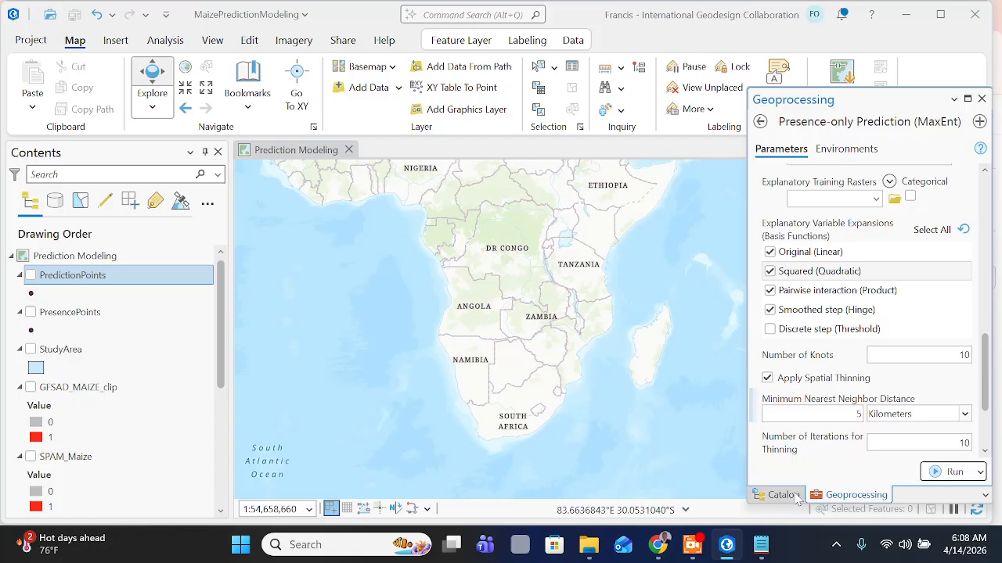
Read the exercise PDF's advanced model instructions in Chrome and expand the MaxEnt tool's Advanced Model Options in ArcGIS Pro
left_click(656, 545)
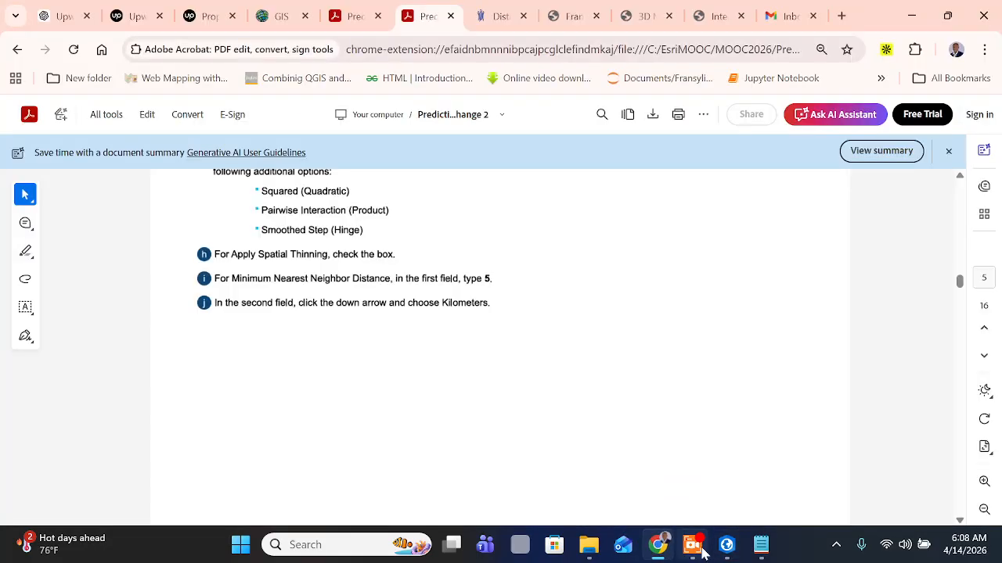
left_click(692, 545)
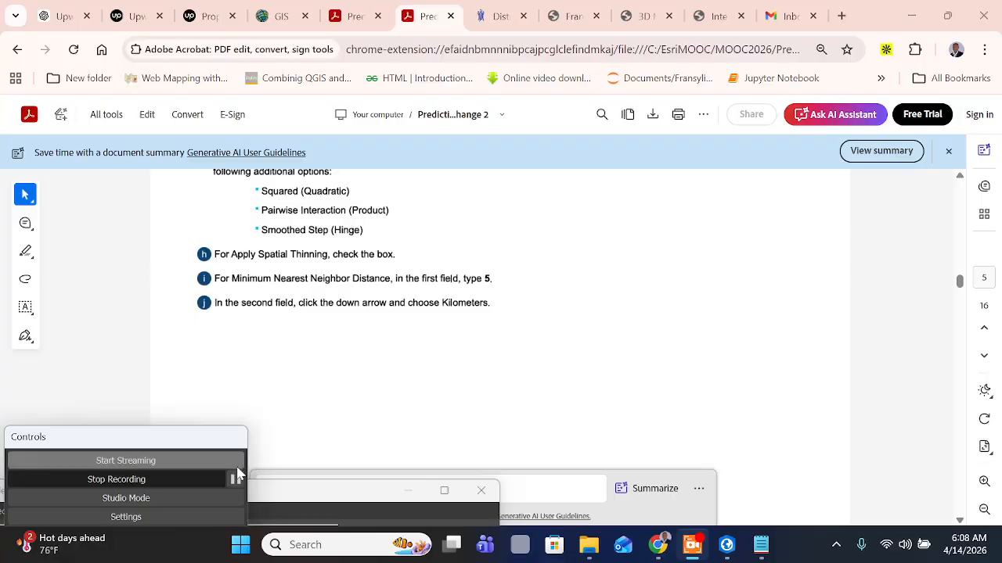
scroll(243, 470, "down", 5)
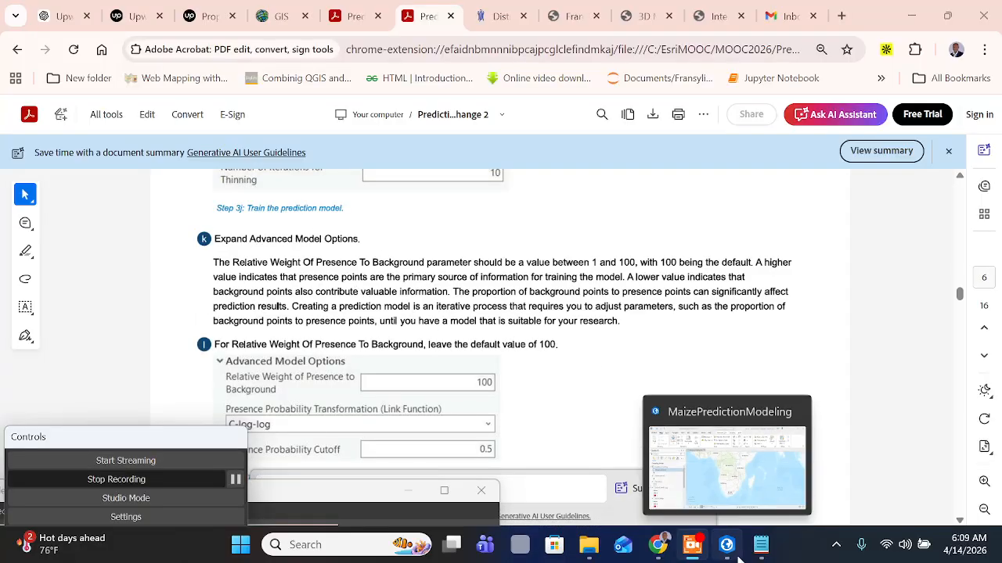
left_click(814, 482)
scroll(834, 425, "down", 3)
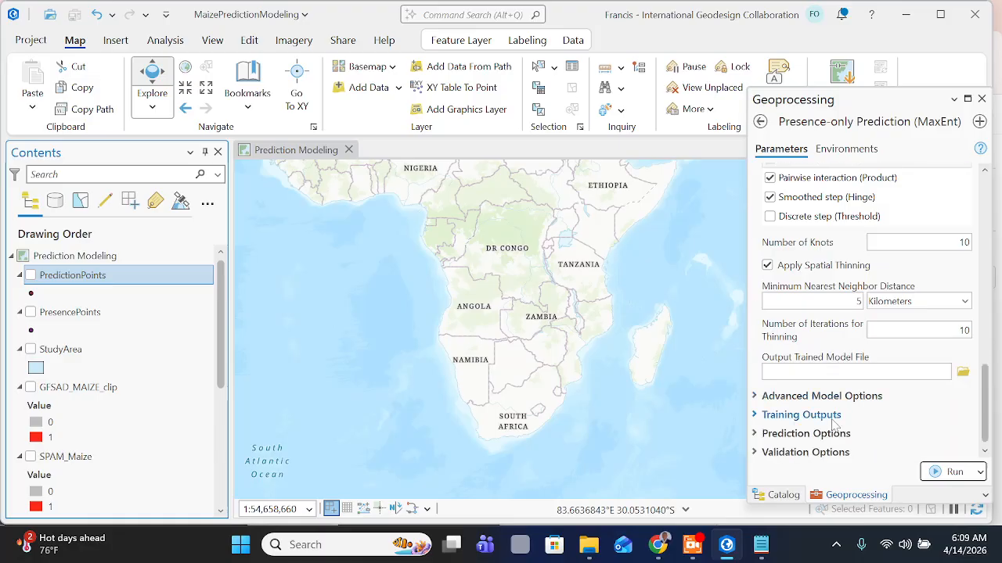
left_click(766, 398)
scroll(782, 402, "down", 2)
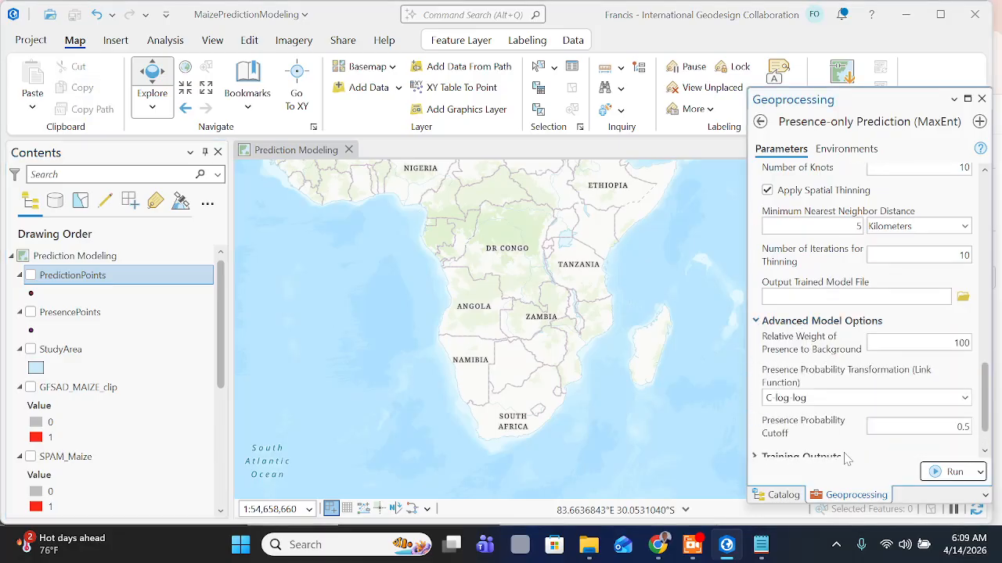
Read the exercise PDF in Chrome on the relative weight of presence to background and the training output parameters
left_click(657, 545)
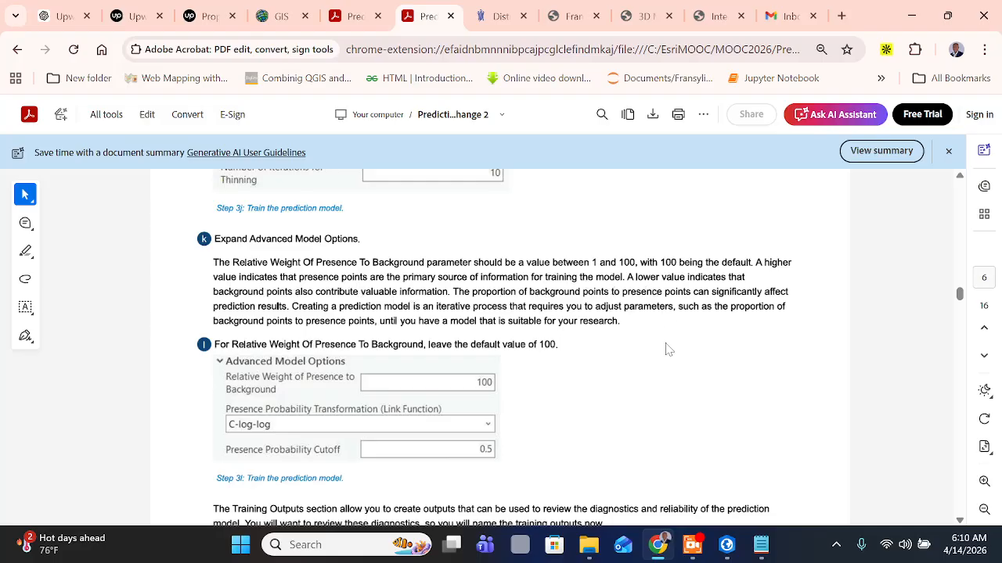
left_click(692, 545)
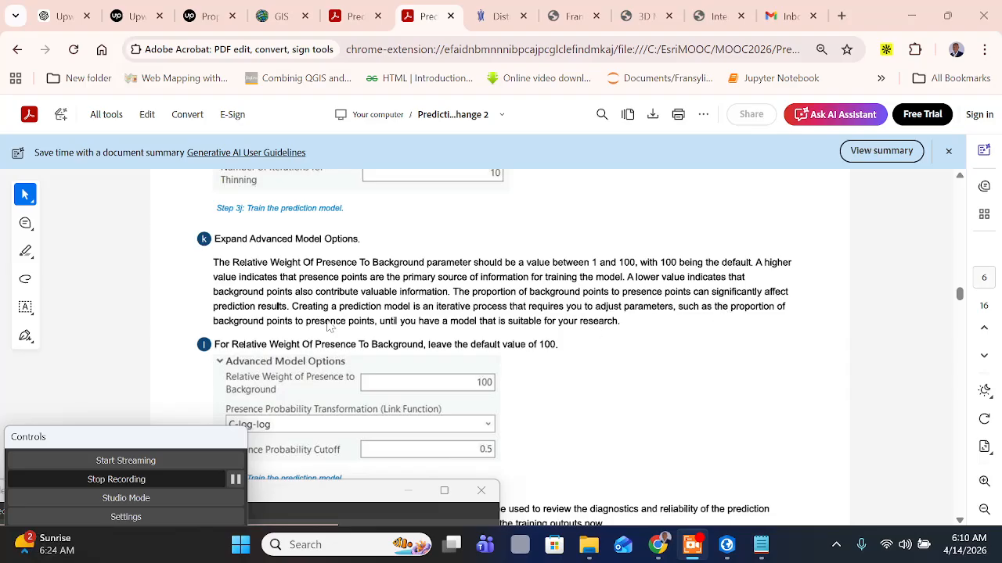
scroll(330, 327, "down", 1)
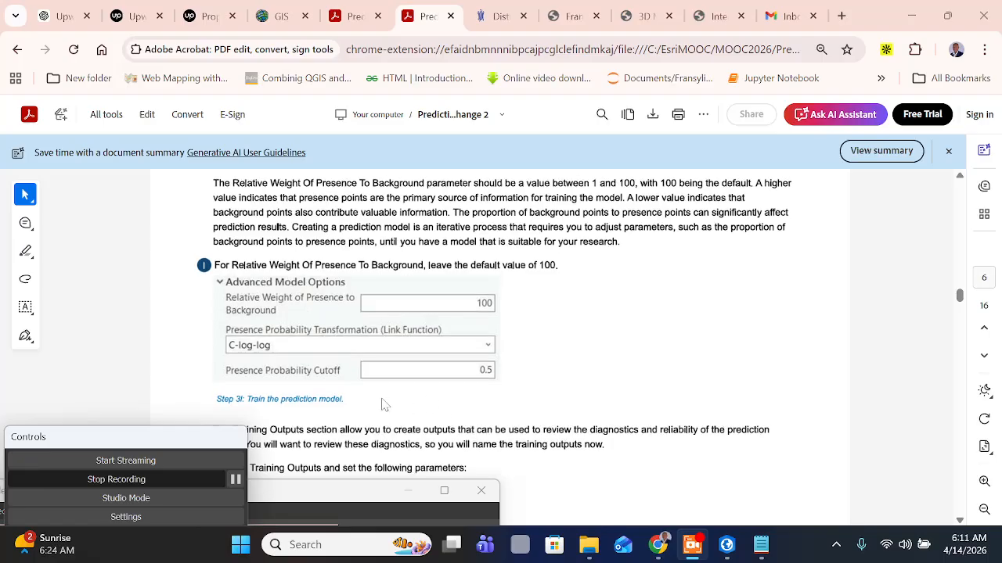
scroll(323, 395, "down", 2)
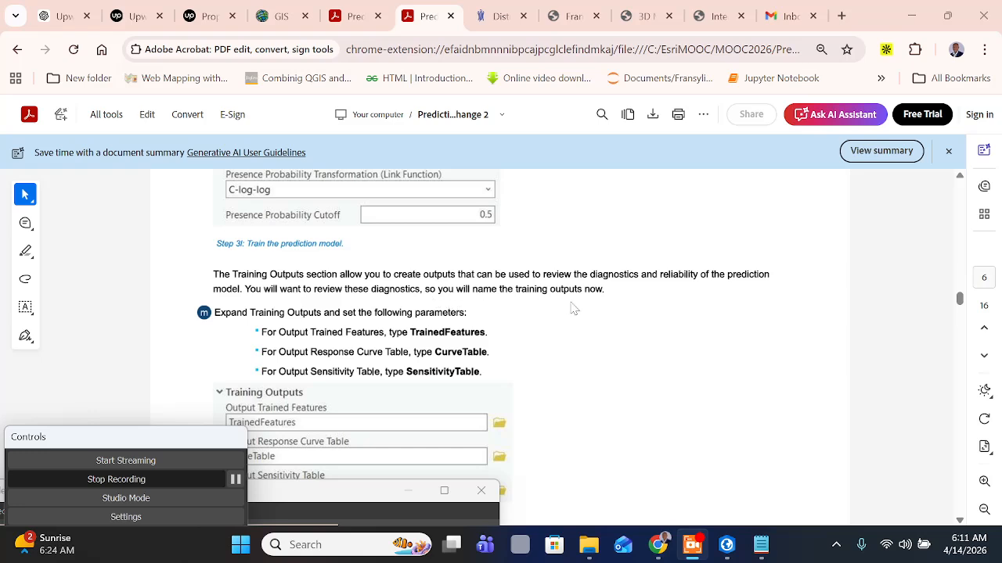
scroll(305, 345, "down", 1)
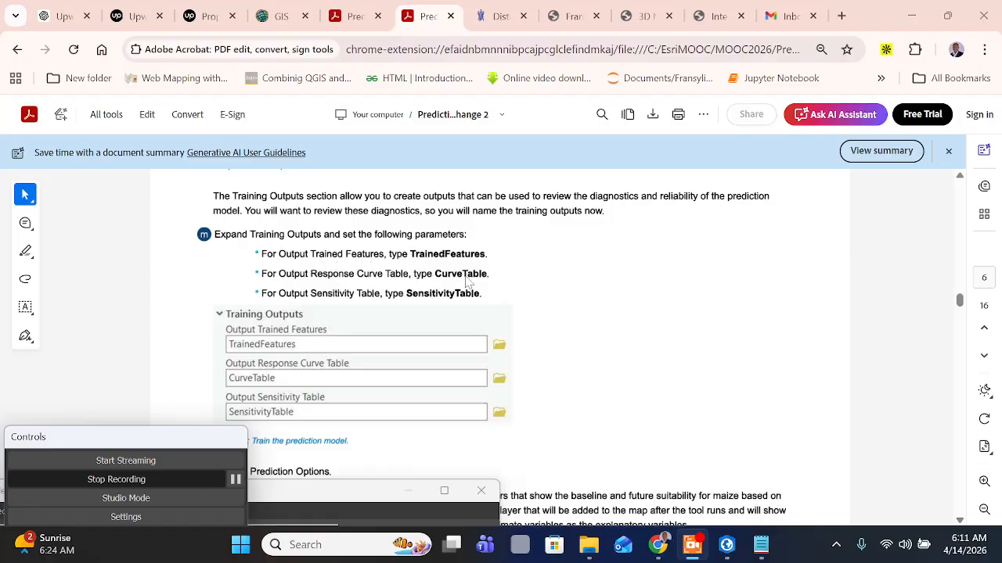
Switch to ArcGIS Pro, expand the MaxEnt tool's Training Outputs, and name the Output Trained Features TrainedFeatures
left_click(727, 546)
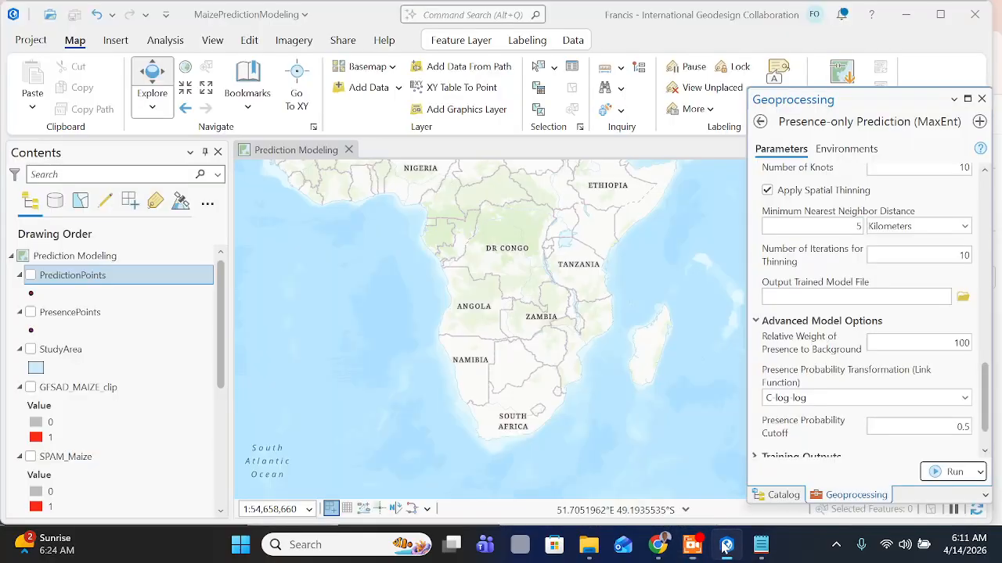
scroll(869, 378, "down", 1)
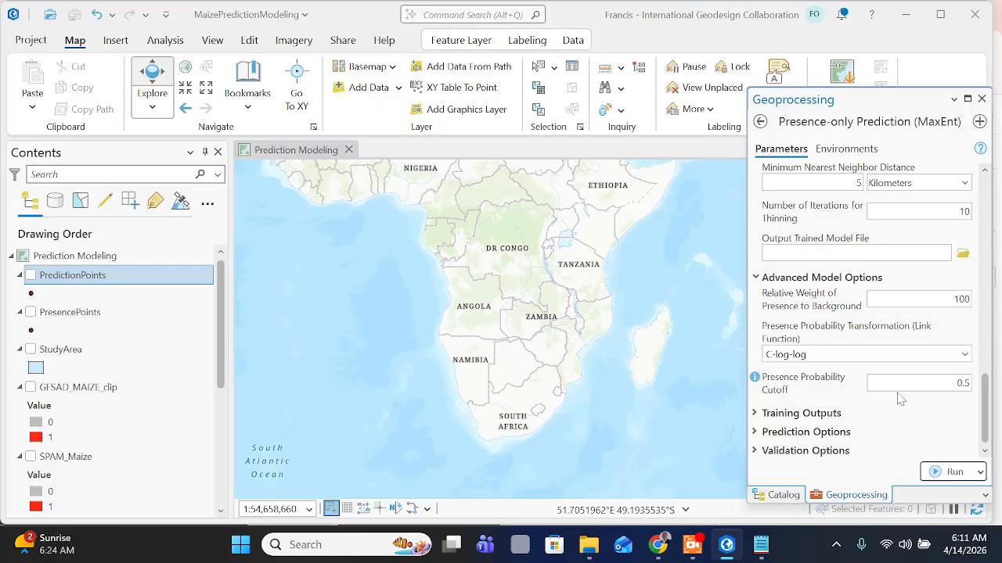
scroll(892, 401, "up", 1)
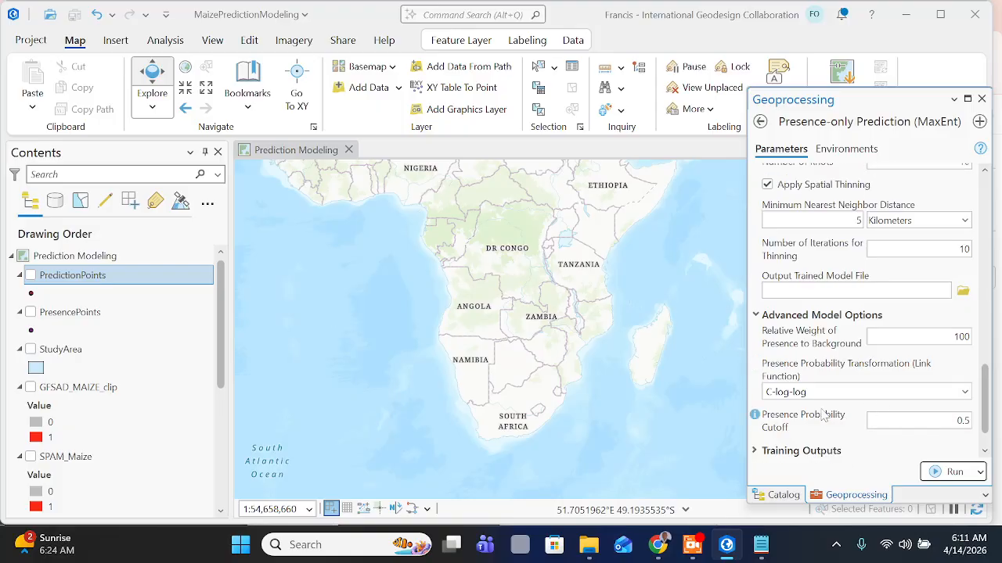
scroll(825, 414, "down", 1)
left_click(756, 413)
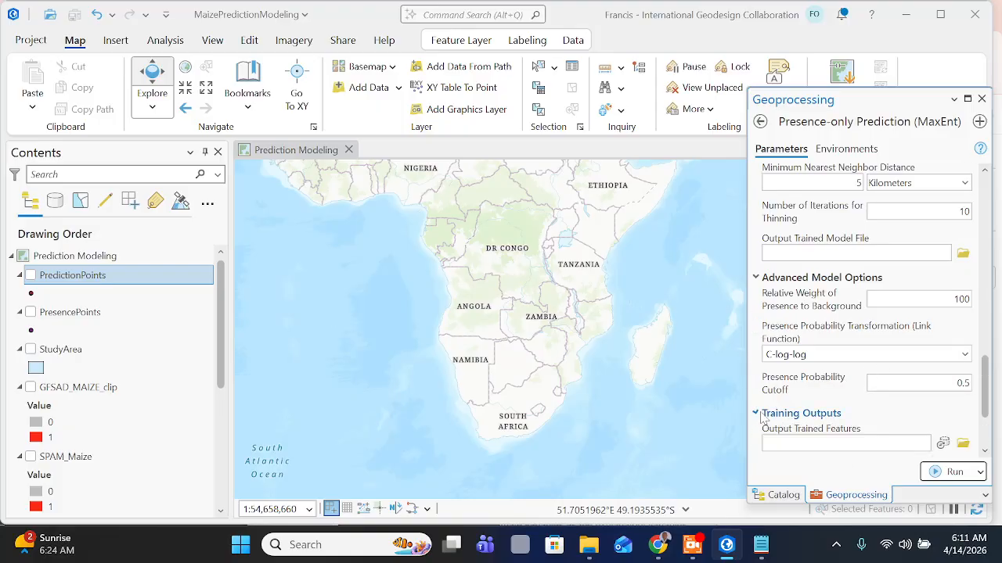
scroll(846, 426, "down", 1)
scroll(845, 426, "down", 1)
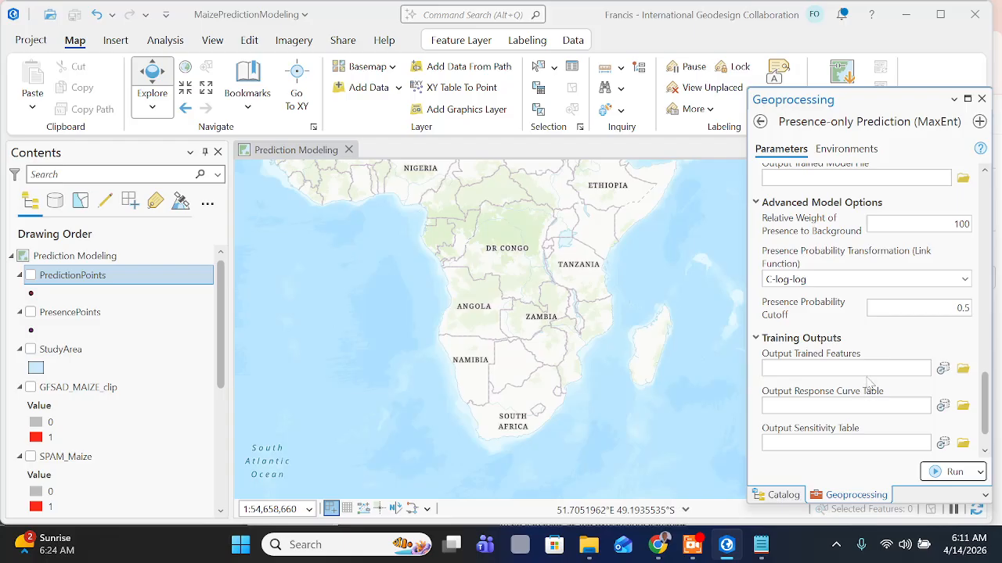
left_click(868, 375)
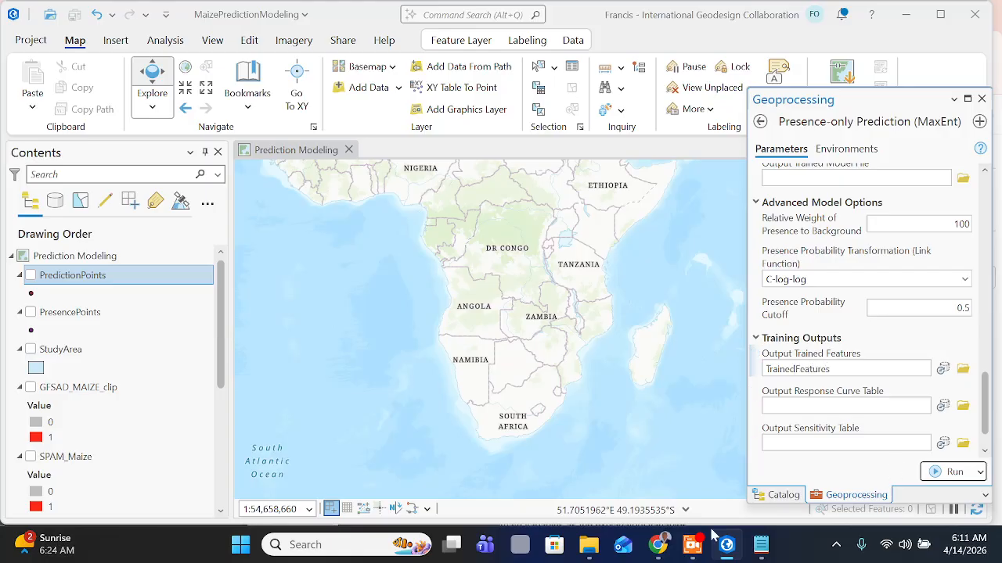
Check the training output names in Chrome's exercise PDF and set the Output Response Curve Table to CurveTable in ArcGIS Pro
left_click(692, 544)
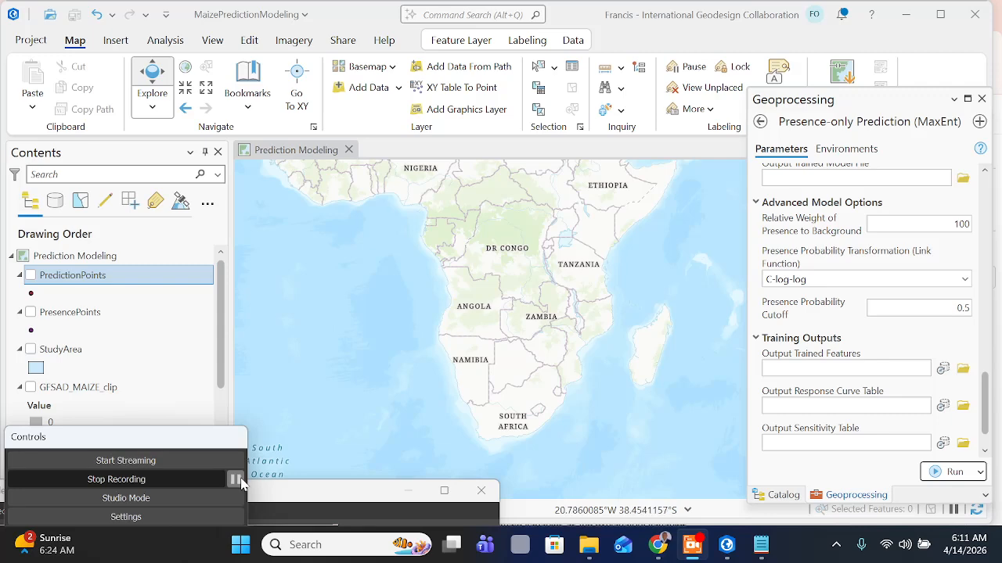
left_click(660, 544)
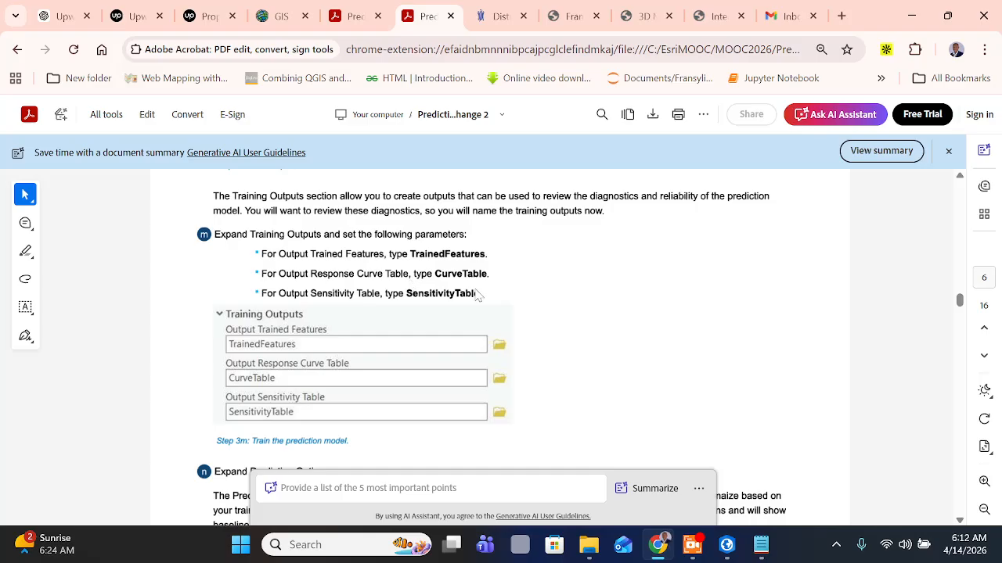
left_click(726, 545)
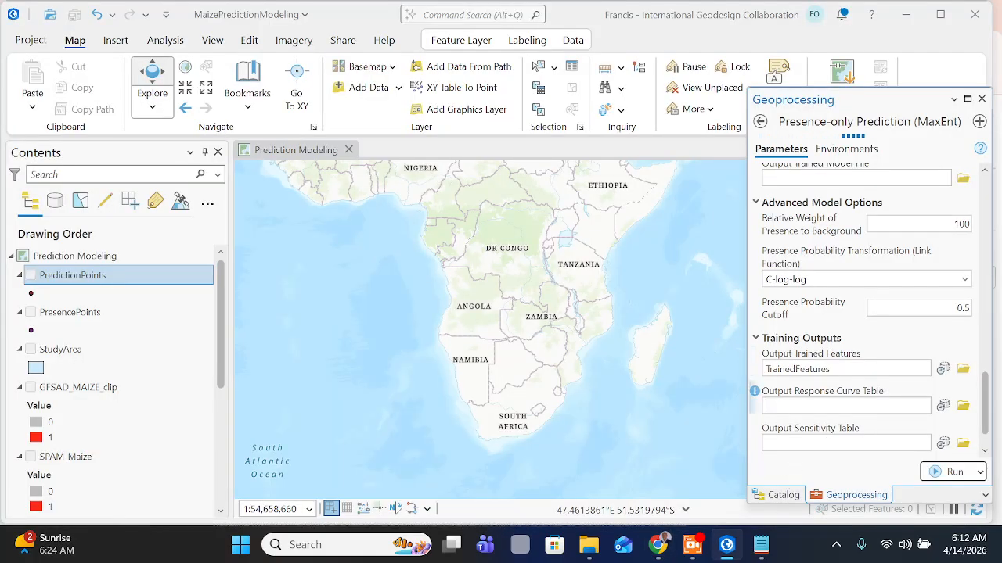
type("urveTable")
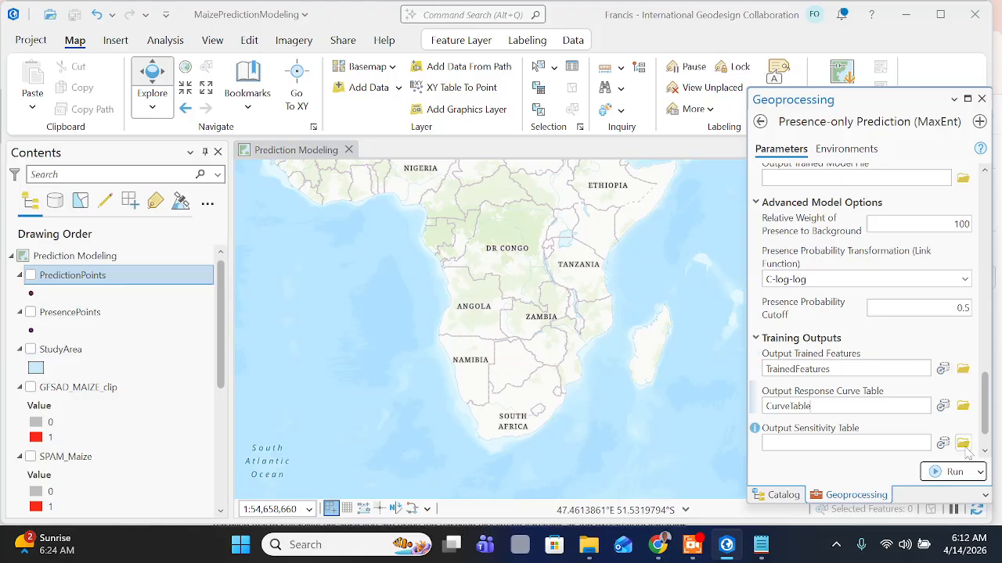
Read the next PDF instructions in Chrome and set the Output Sensitivity Table to SensitivityTable in ArcGIS Pro
left_click(658, 545)
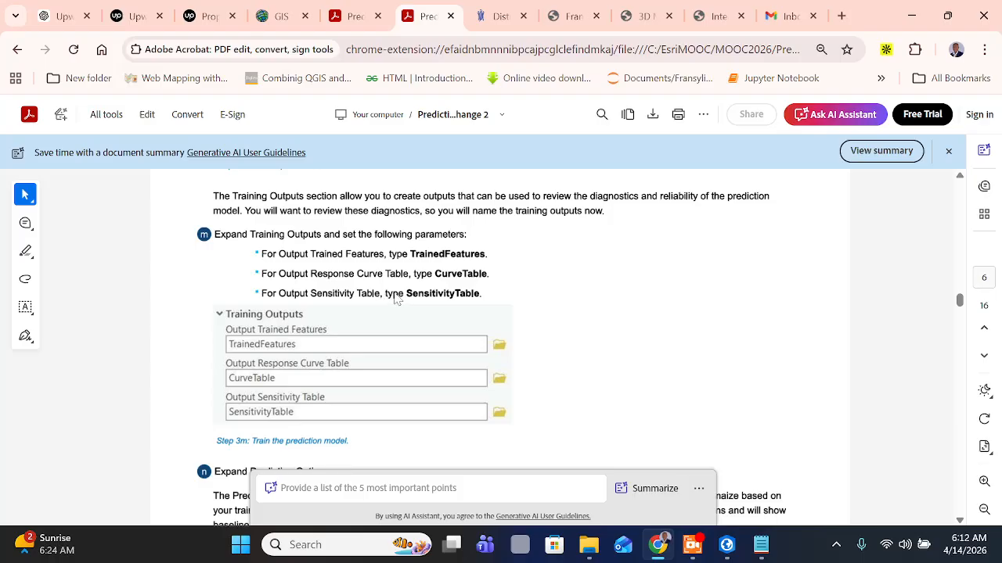
scroll(414, 299, "down", 2)
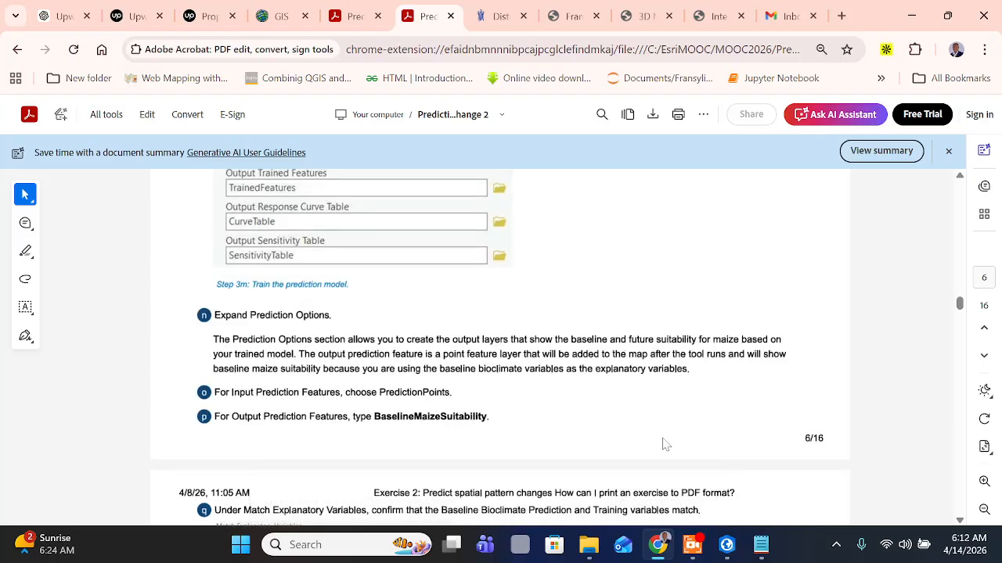
left_click(727, 548)
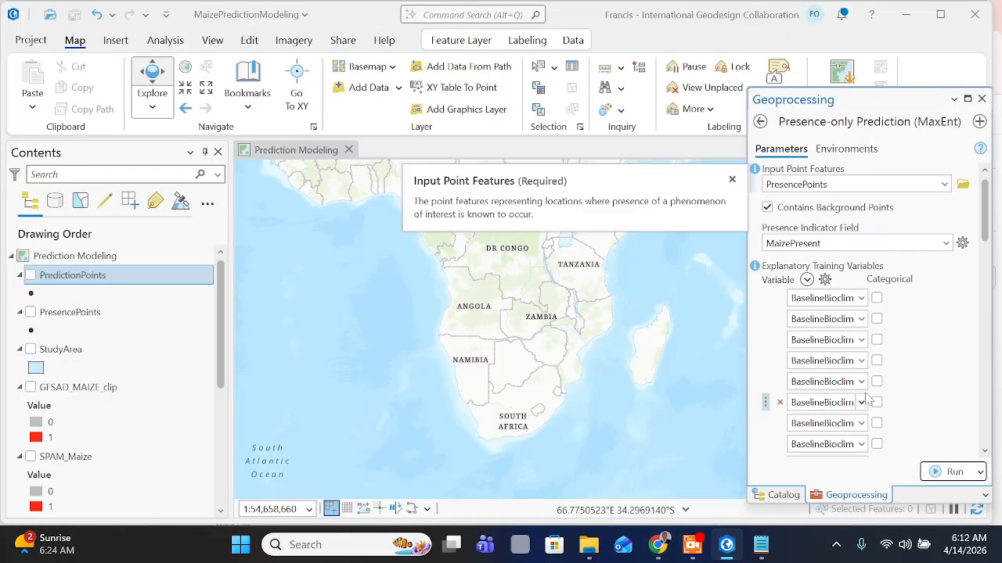
scroll(957, 335, "down", 5)
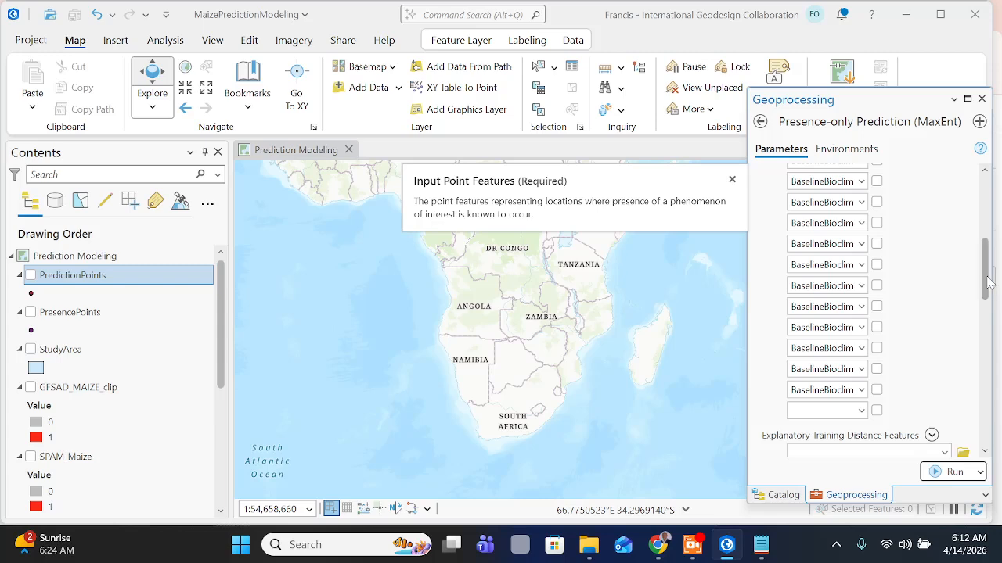
left_click_drag(988, 283, 986, 428)
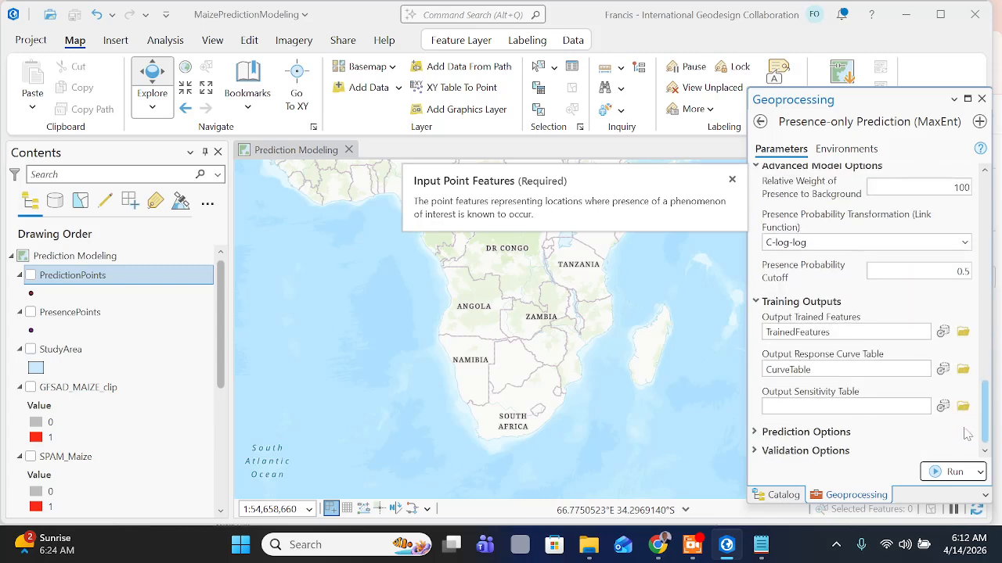
left_click(821, 405)
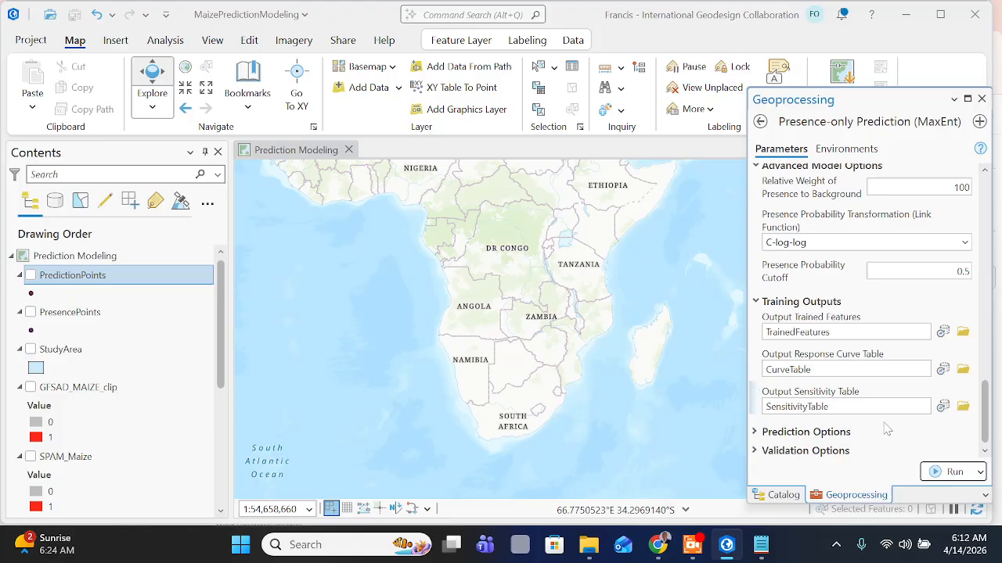
Read the exercise PDF's prediction instructions in Chrome and expand the MaxEnt tool's Prediction Options in ArcGIS Pro
left_click(667, 542)
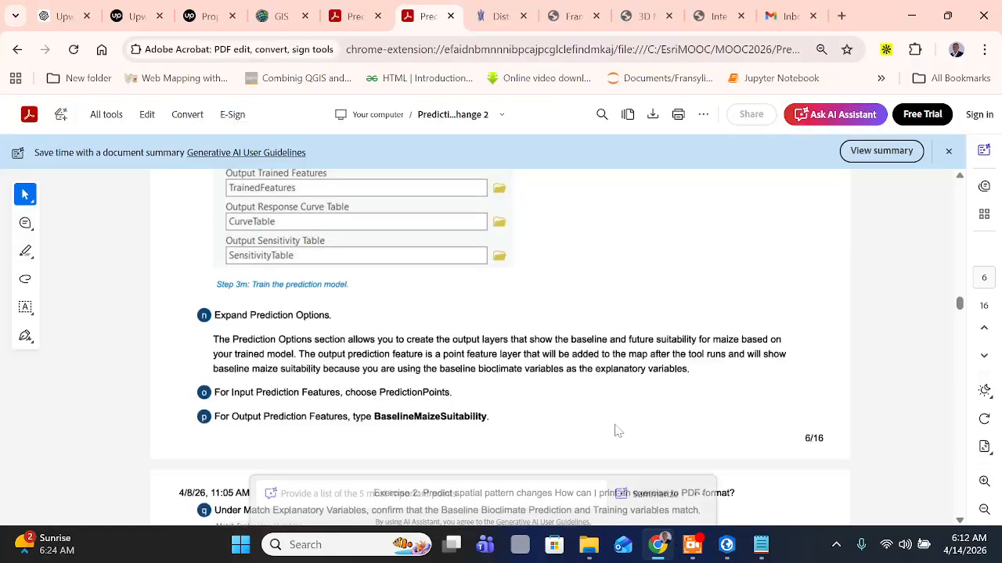
scroll(535, 388, "down", 1)
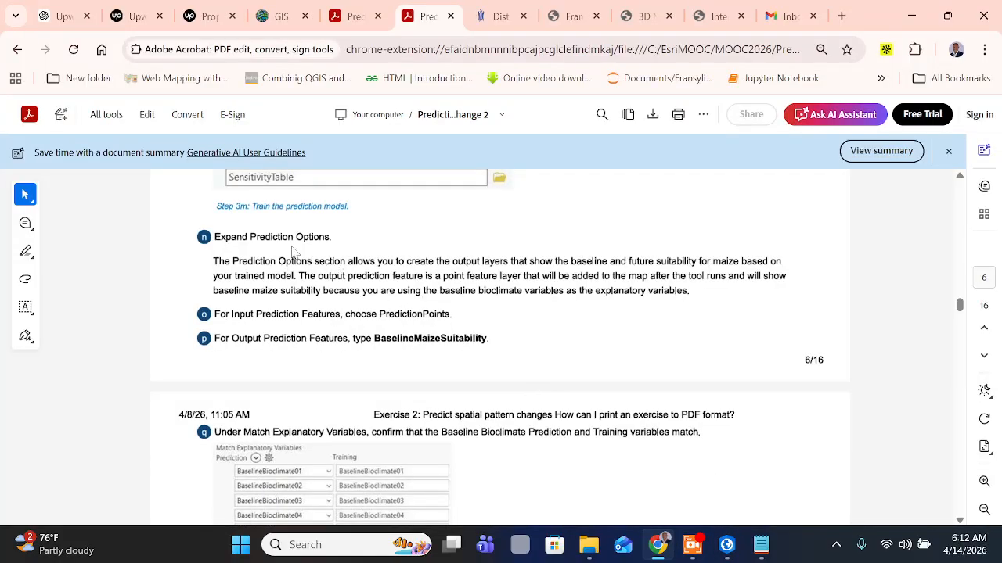
left_click(726, 546)
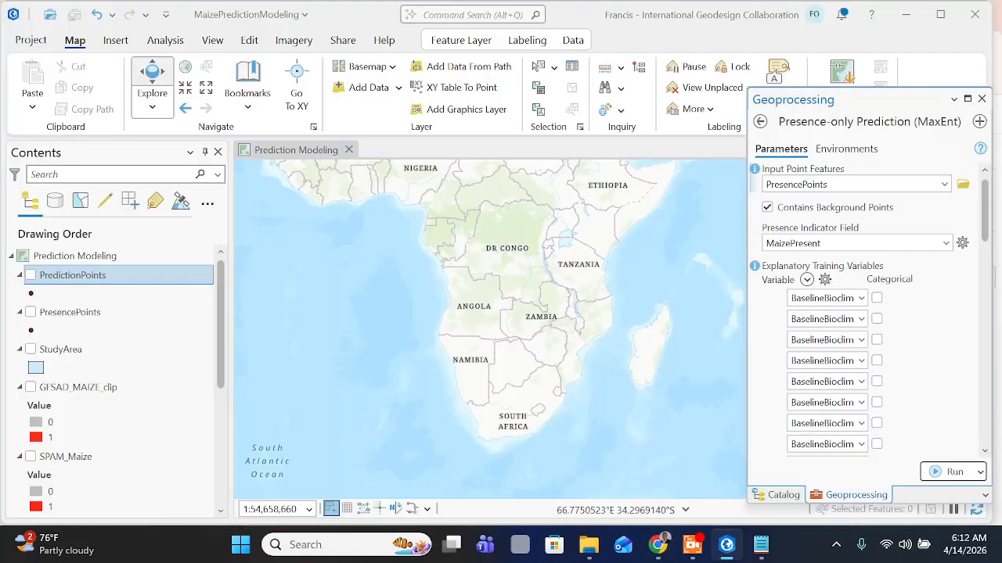
scroll(861, 313, "down", 3)
left_click_drag(990, 249, 991, 466)
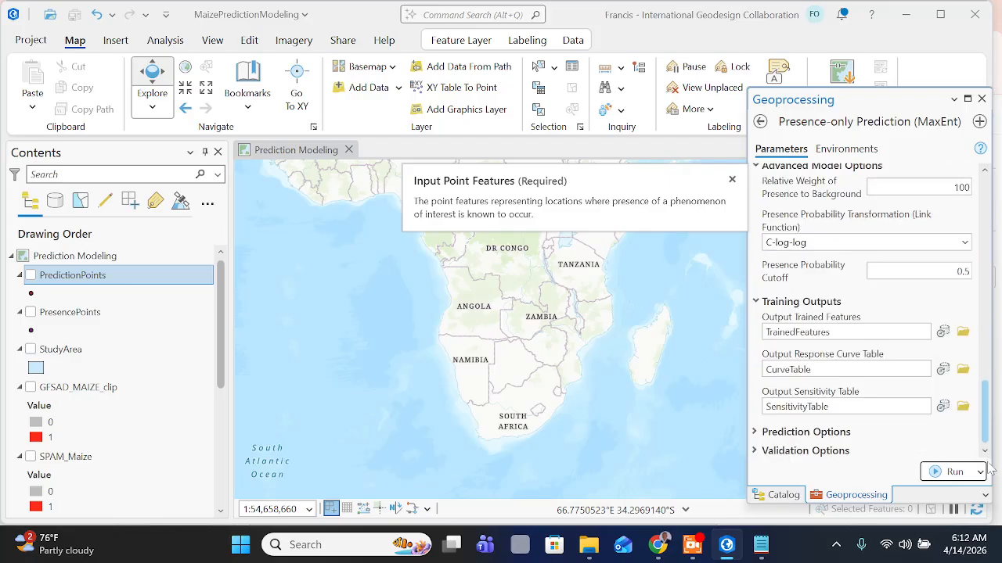
left_click(757, 433)
scroll(755, 391, "down", 1)
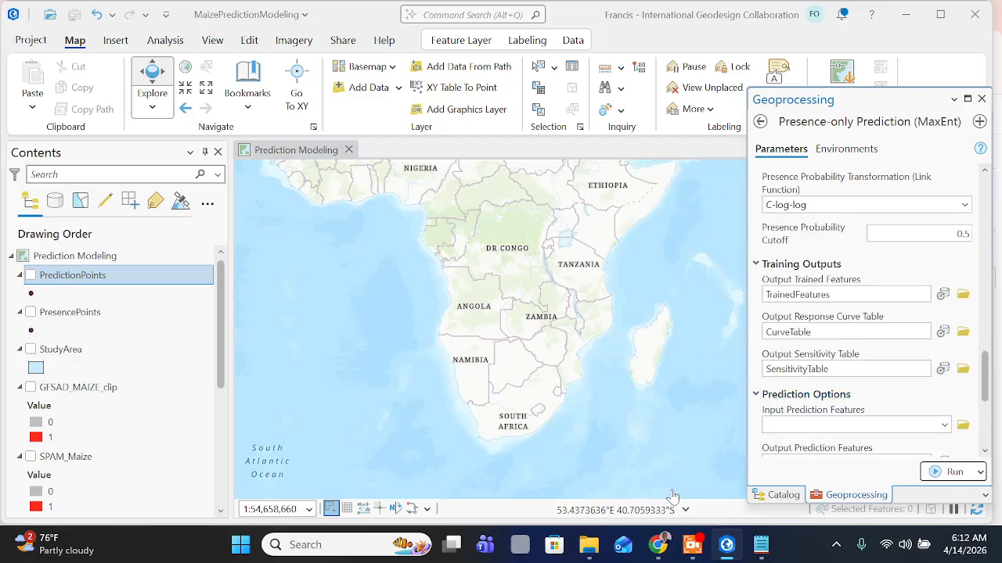
Read the prediction input instruction in Chrome's exercise PDF and set Input Prediction Features to PredictionPoints in ArcGIS Pro
left_click(658, 545)
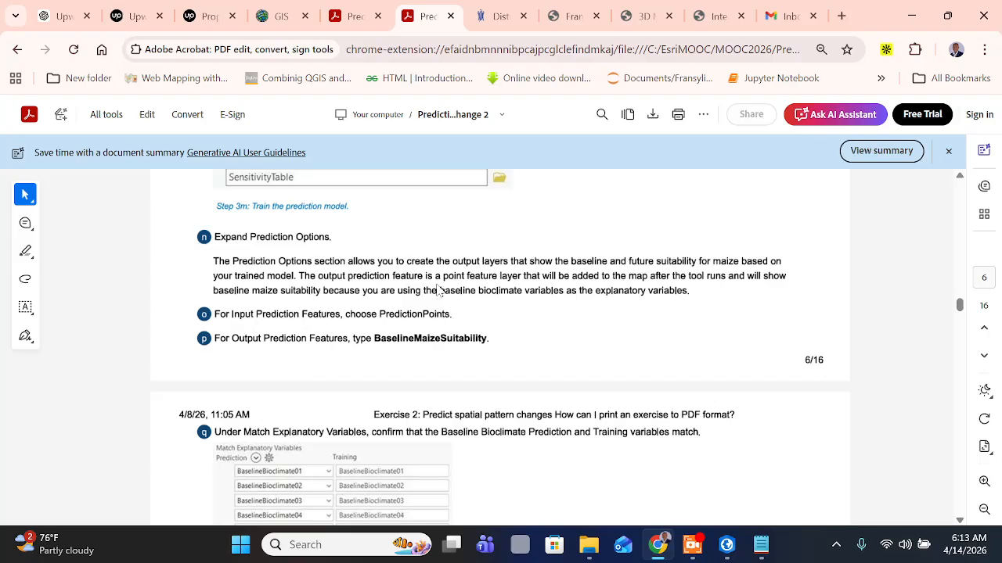
scroll(438, 291, "down", 1)
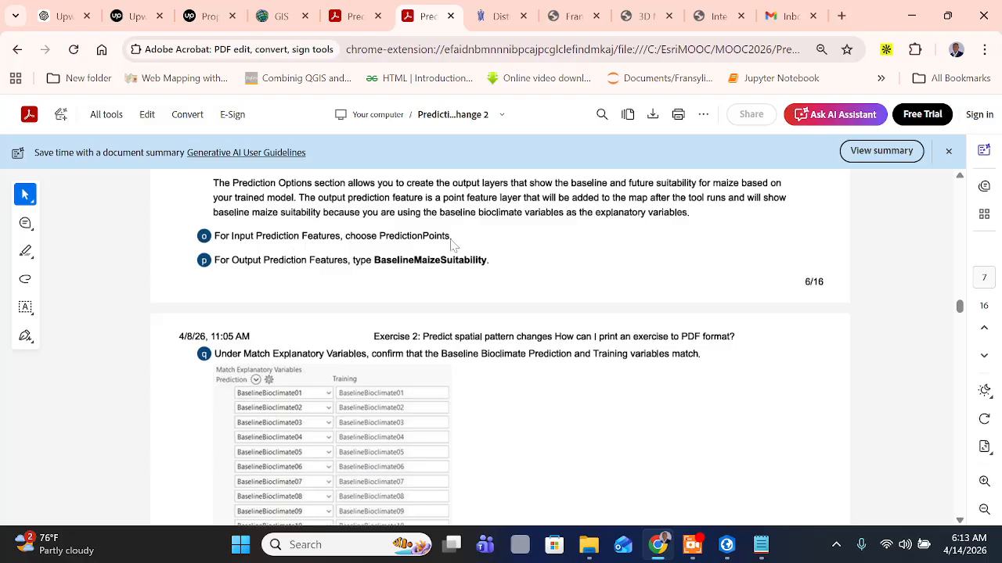
left_click(726, 545)
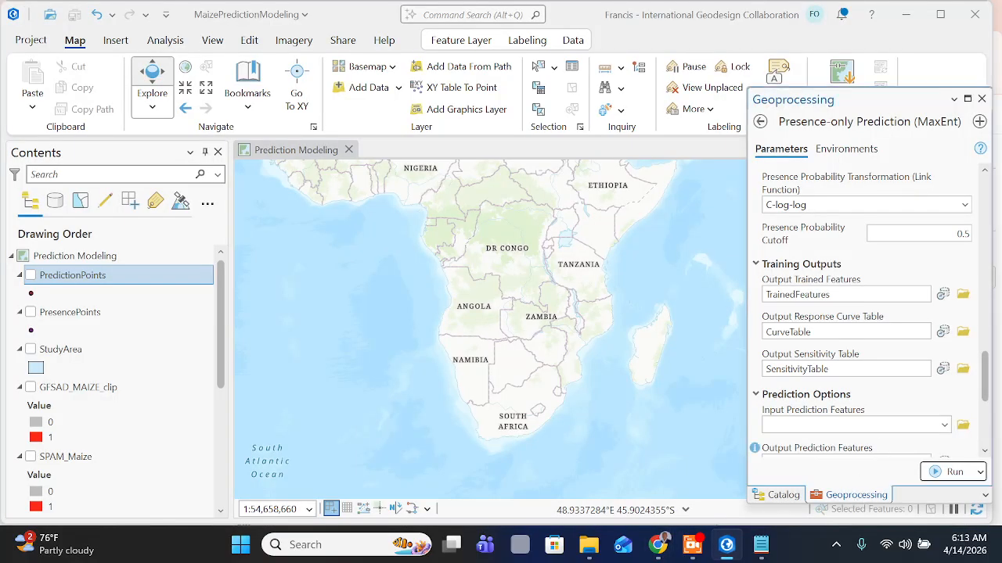
scroll(879, 419, "down", 1)
scroll(880, 420, "up", 1)
left_click(945, 426)
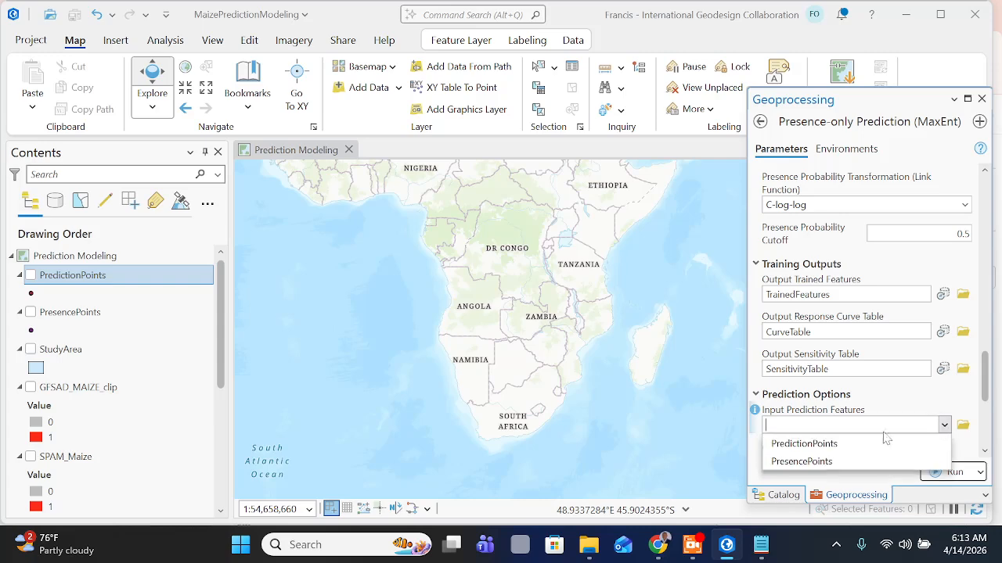
left_click(841, 440)
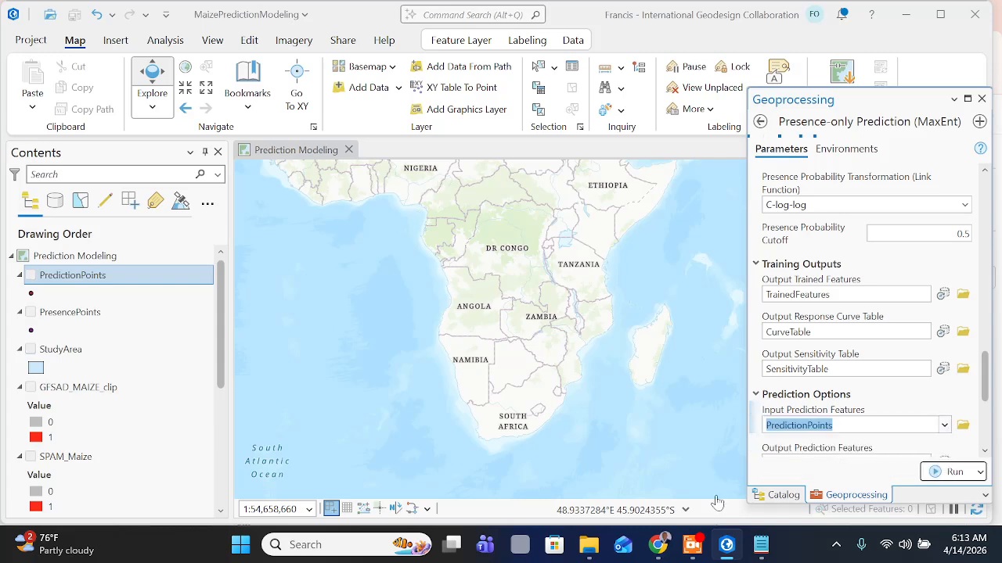
Check the output name in Chrome's exercise PDF and set Output Prediction Features to BaselineMaizeSuitability in ArcGIS Pro
left_click(658, 544)
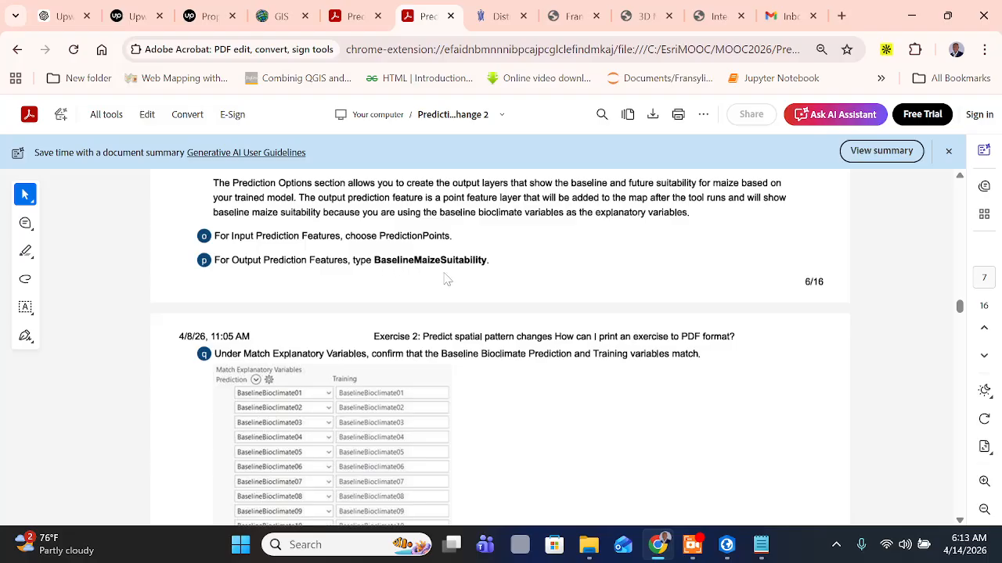
left_click(726, 545)
scroll(835, 400, "down", 2)
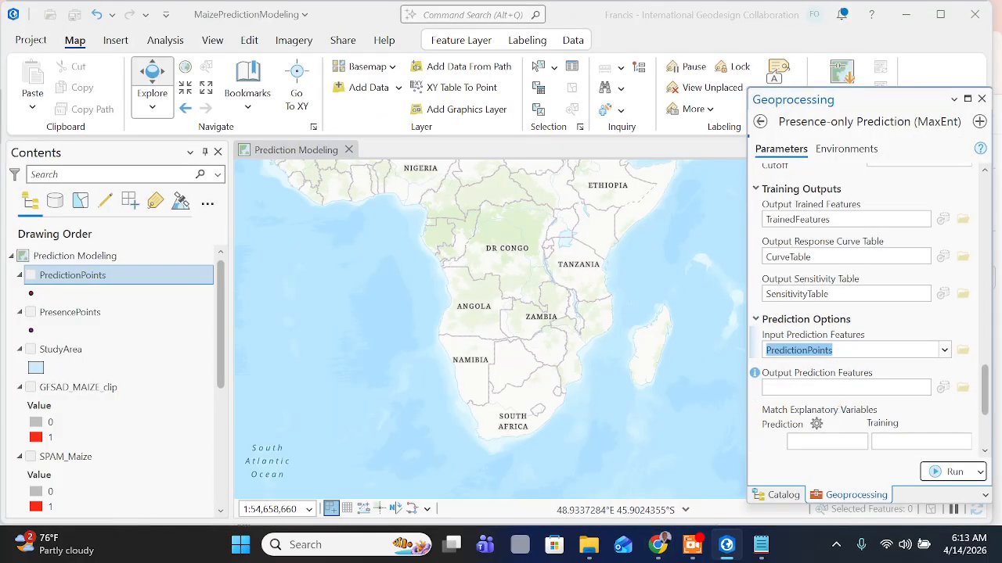
left_click(846, 387)
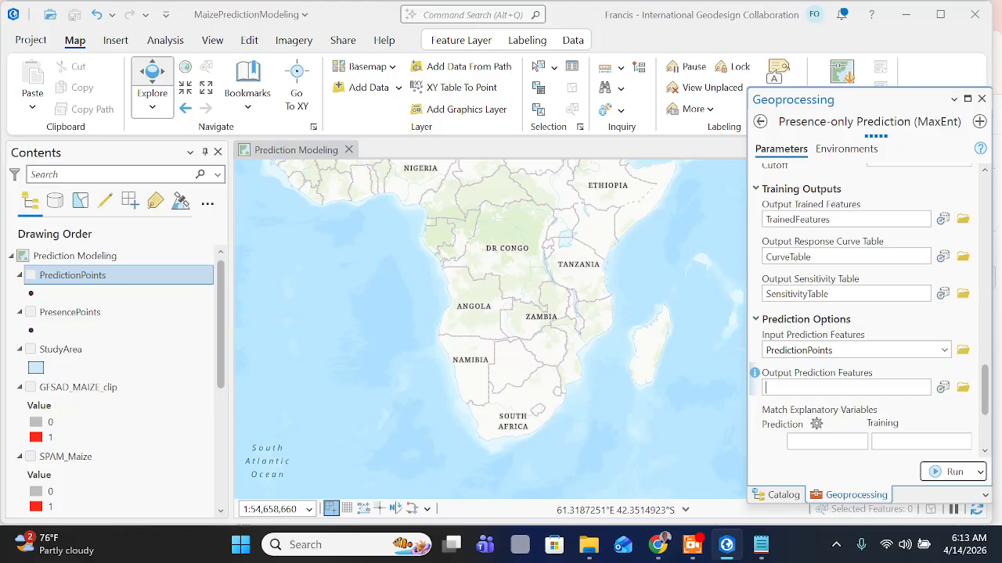
type("BaselineMaizeSuitability")
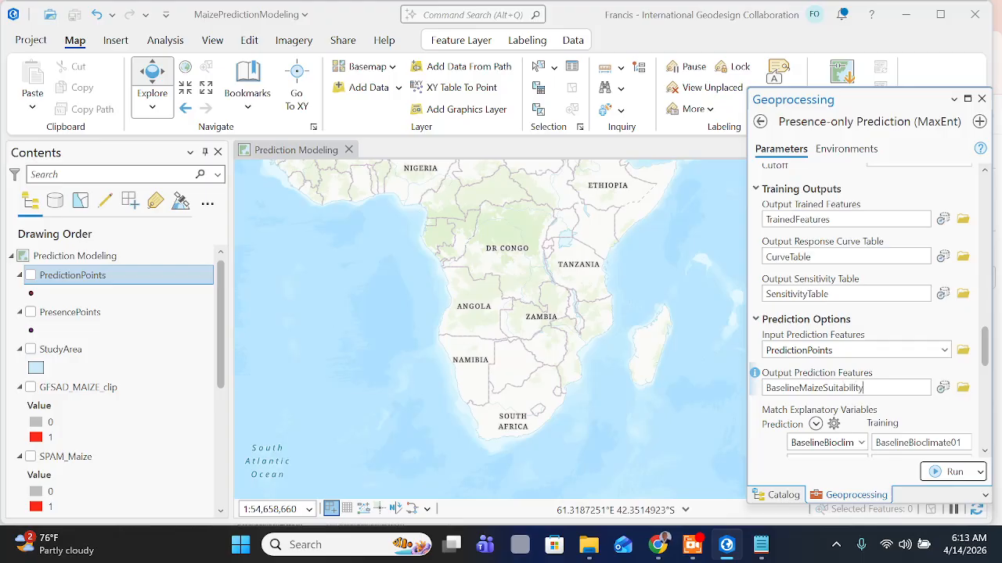
Read the exercise PDF's run instructions in Chrome, then pause map drawing in ArcGIS Pro and try to run the MaxEnt tool
left_click(658, 544)
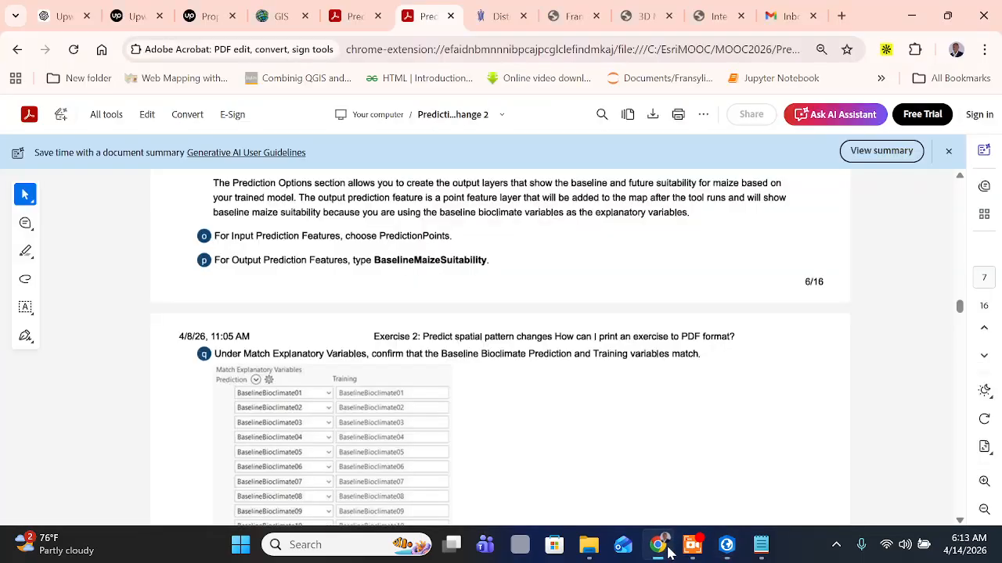
scroll(429, 347, "down", 6)
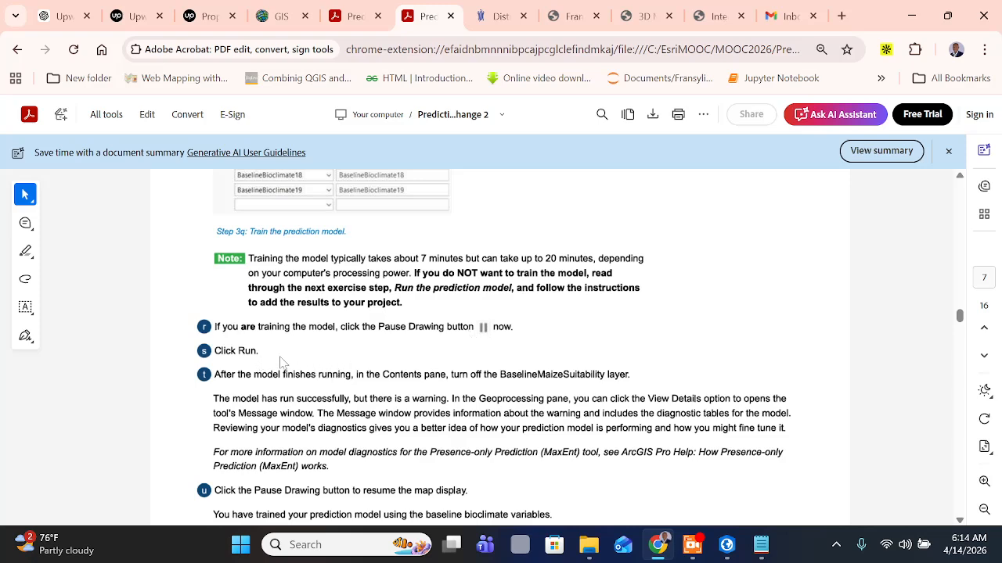
left_click(727, 545)
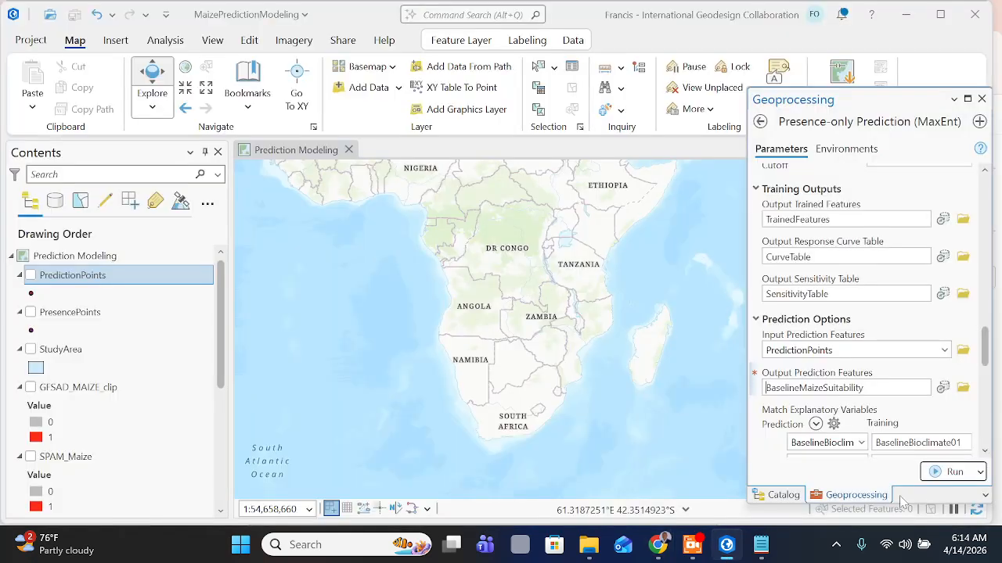
left_click(954, 510)
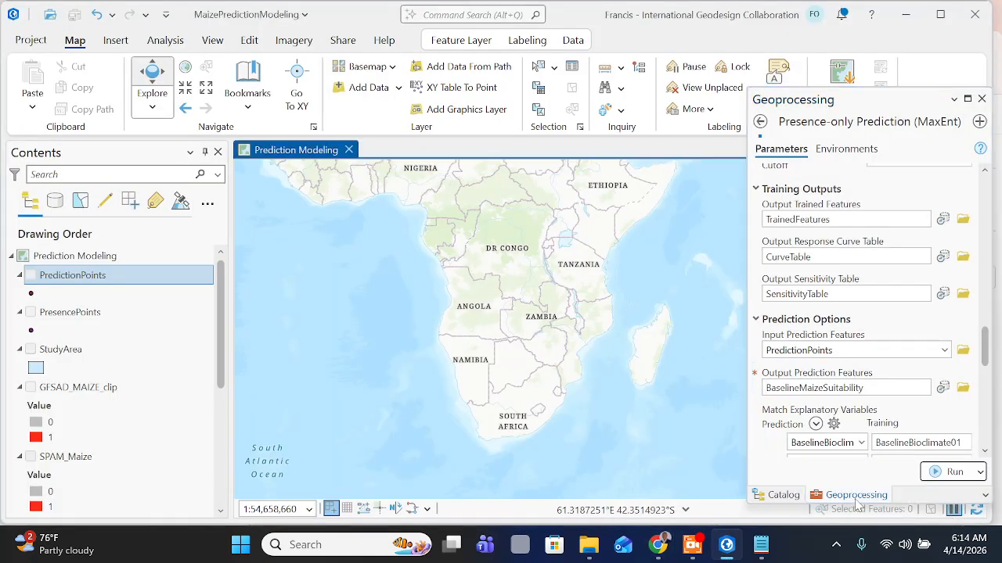
left_click(936, 478)
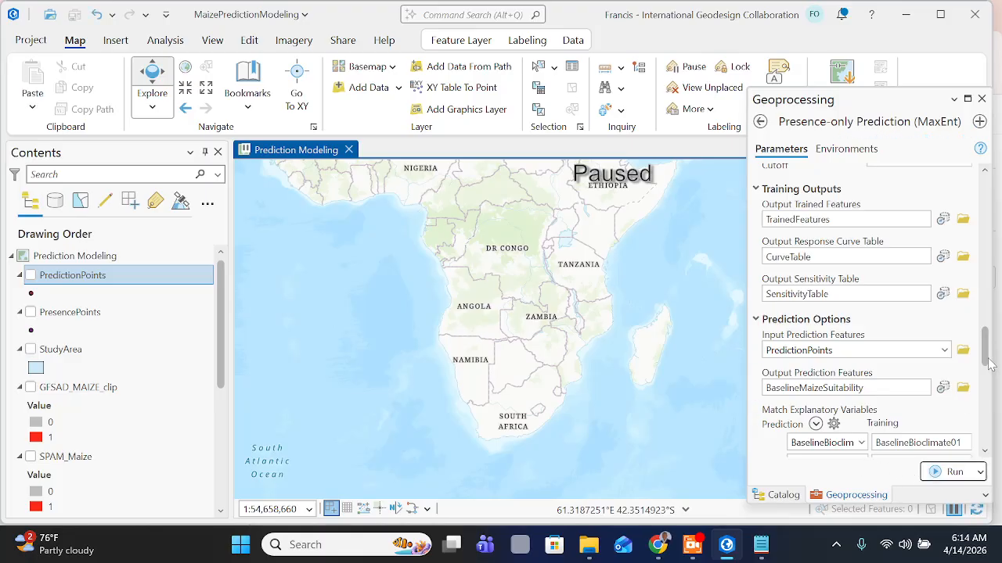
Review the MaxEnt tool's Prediction Options, including the matched explanatory variables, distance features, rasters and the out-of-range predictions setting
left_click_drag(985, 365, 984, 460)
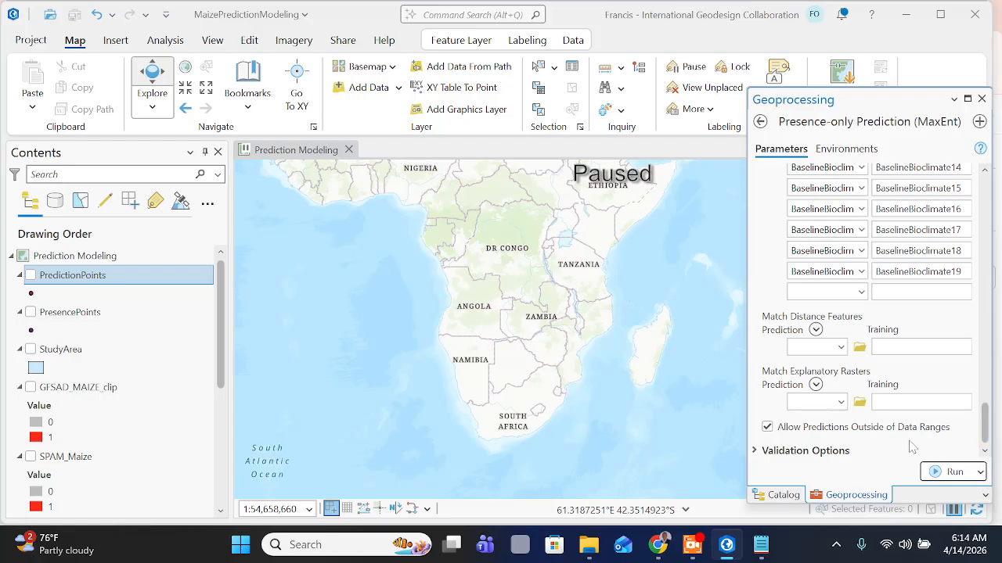
scroll(910, 446, "up", 7)
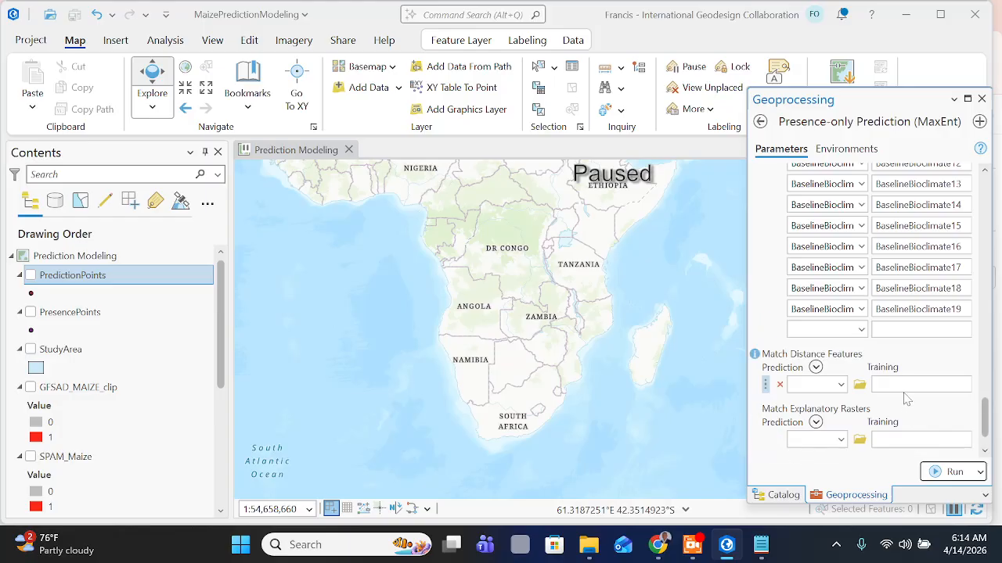
scroll(859, 310, "up", 3)
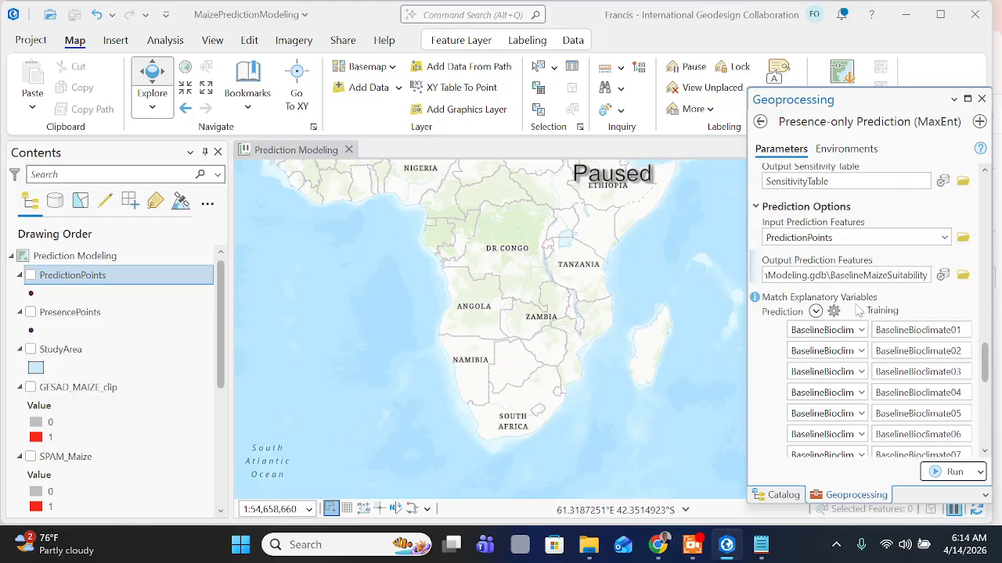
scroll(898, 344, "down", 6)
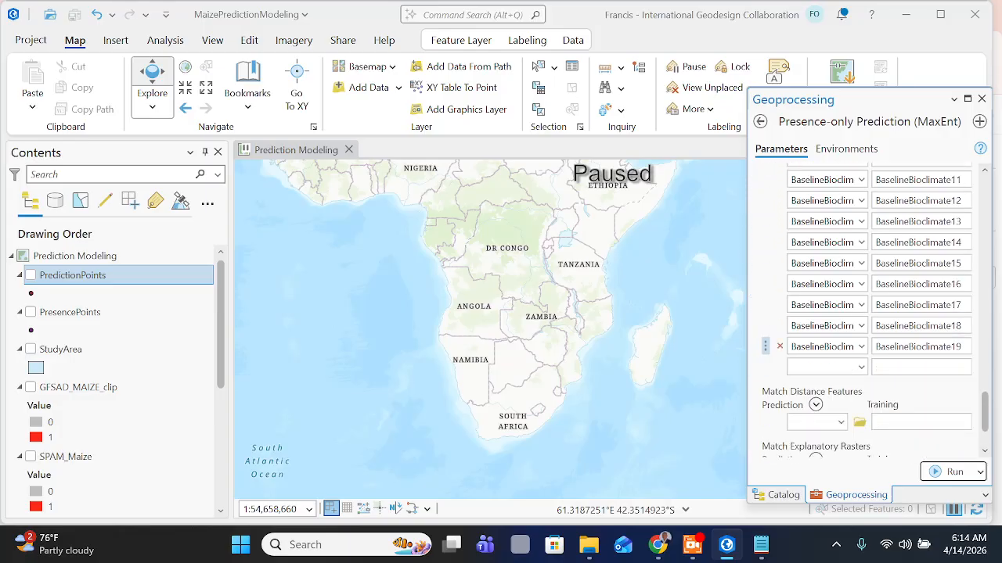
scroll(903, 376, "down", 2)
scroll(907, 399, "up", 1)
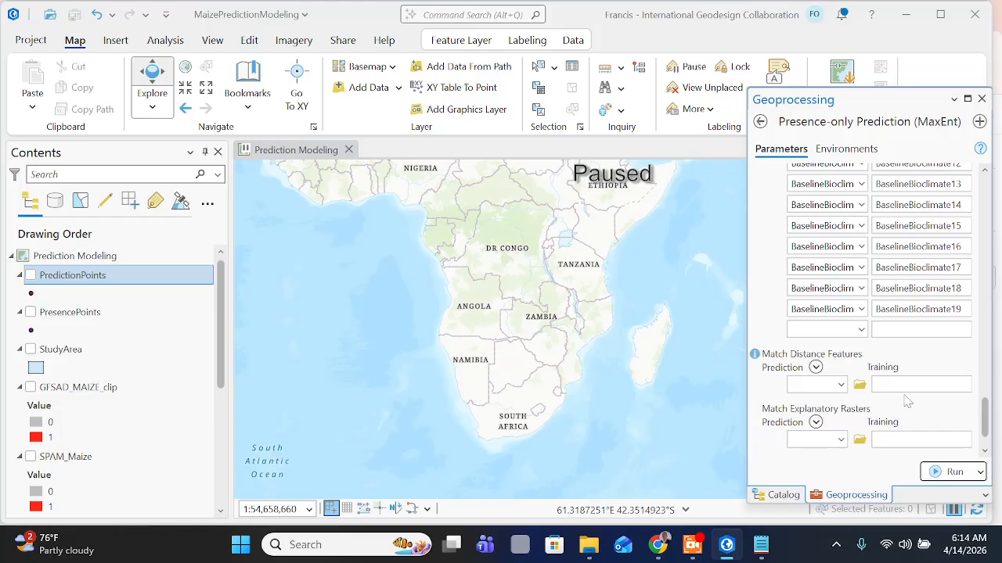
scroll(907, 401, "down", 1)
scroll(830, 450, "up", 1)
scroll(836, 452, "down", 1)
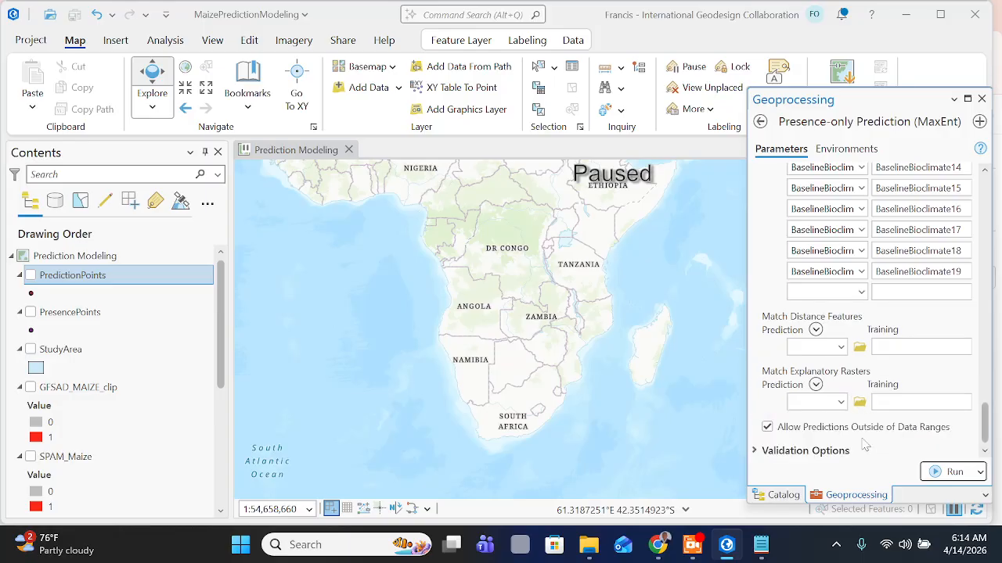
scroll(865, 445, "up", 5)
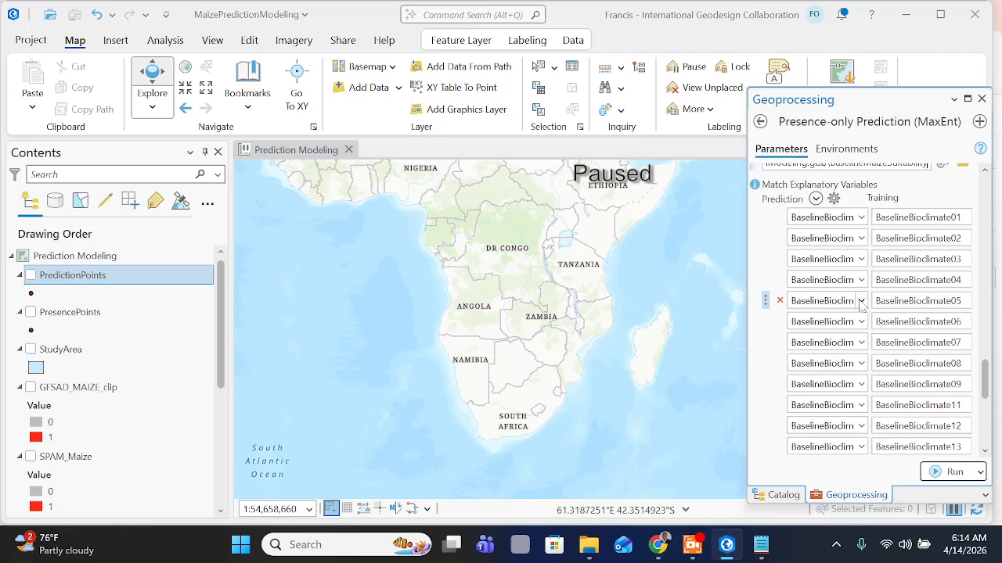
scroll(786, 220, "up", 3)
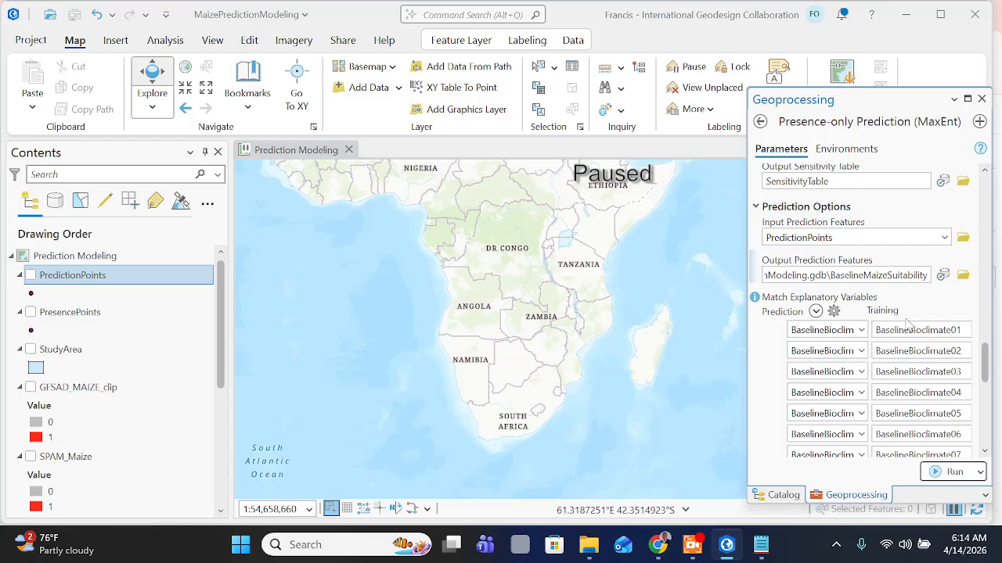
scroll(908, 321, "up", 1)
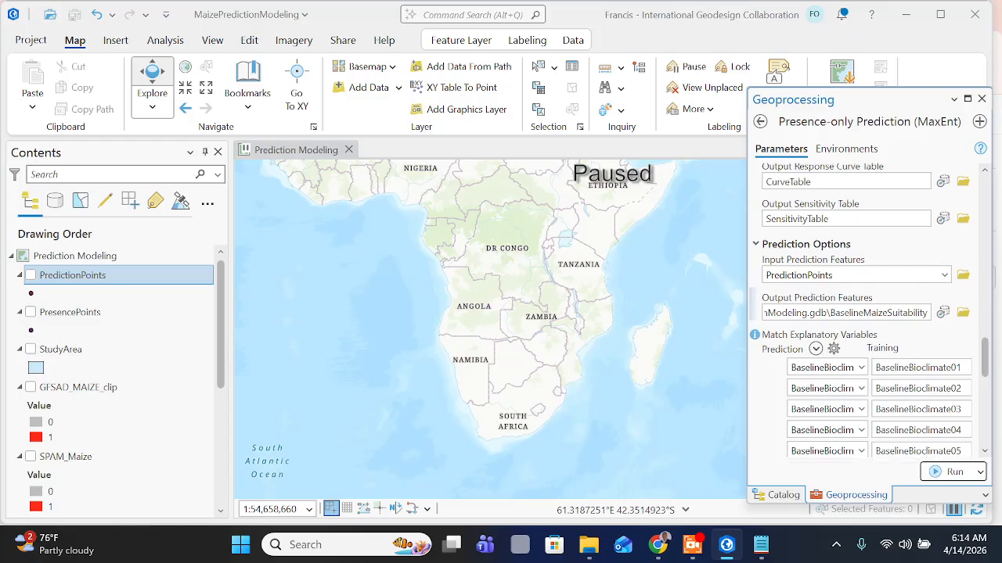
Run the Presence-only Prediction (MaxEnt) tool and check the completed run's warning details
left_click(947, 472)
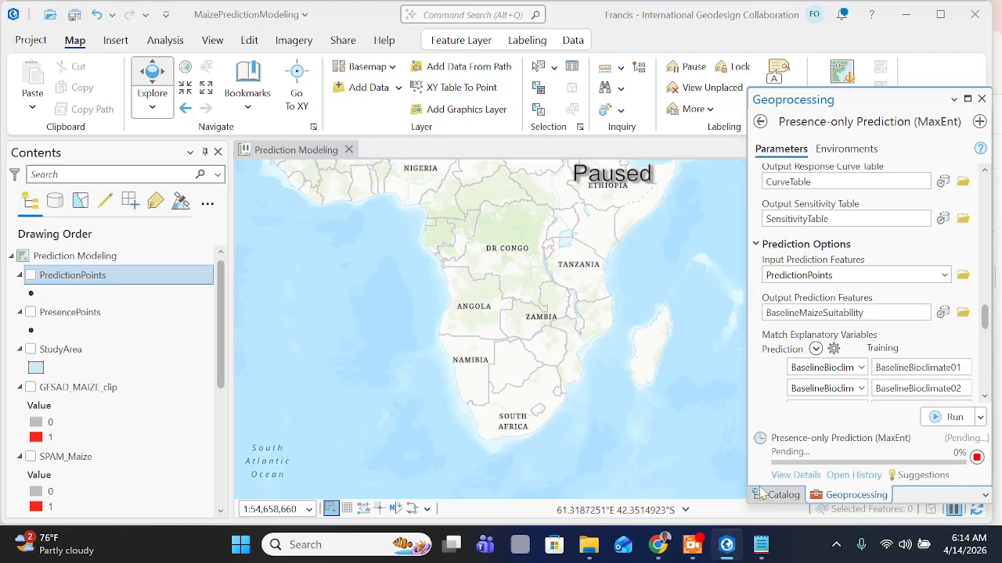
left_click(692, 545)
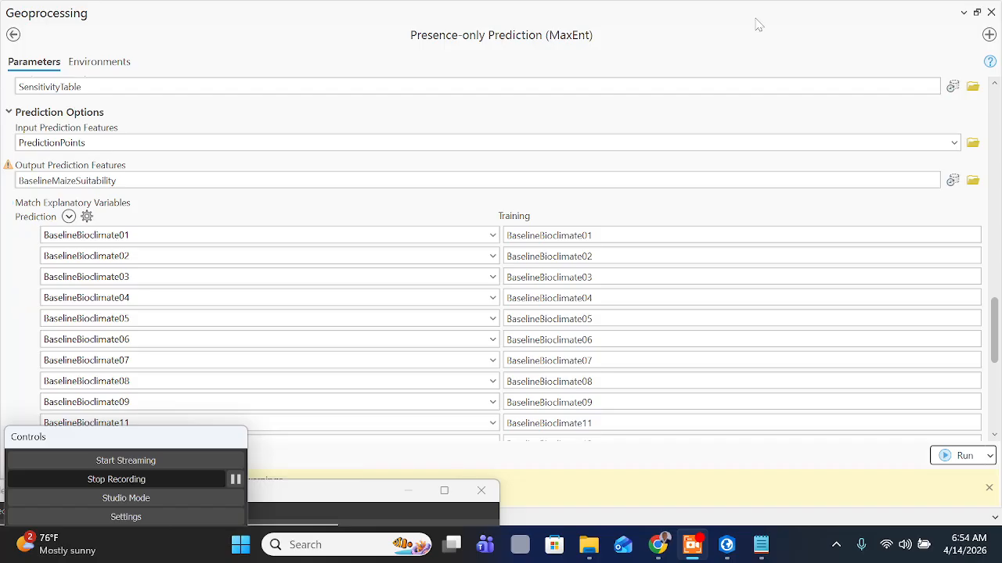
left_click(756, 24)
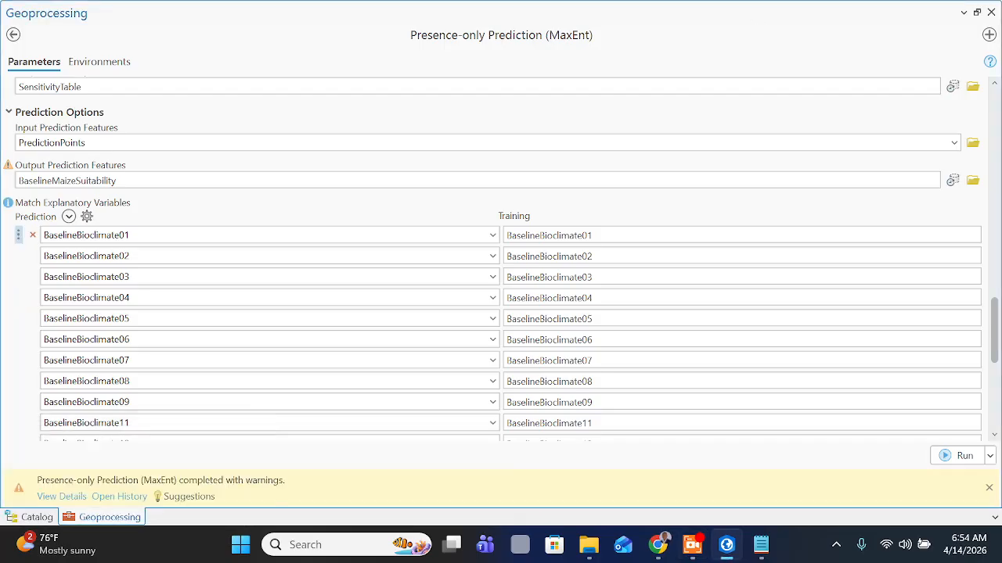
left_click(58, 499)
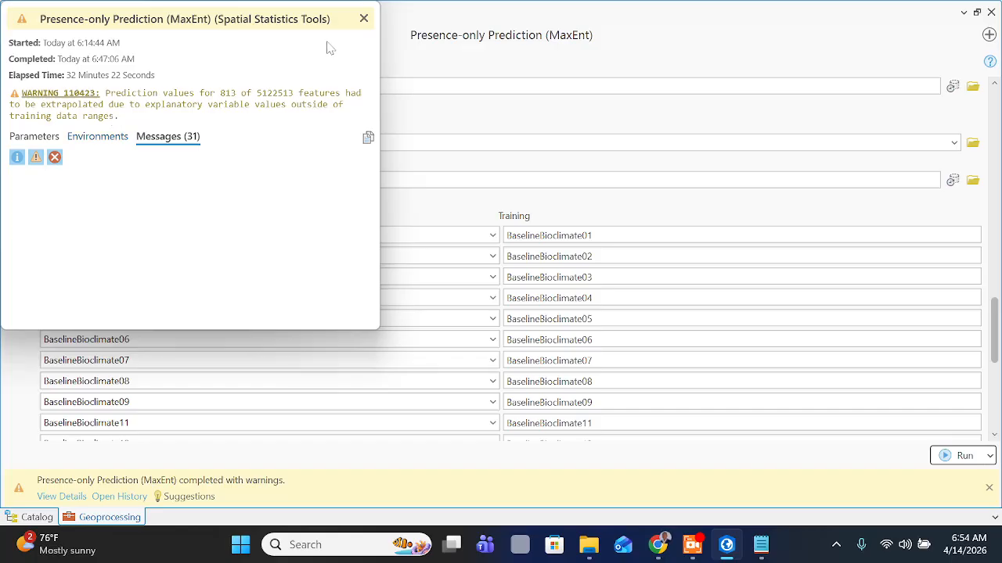
left_click(363, 18)
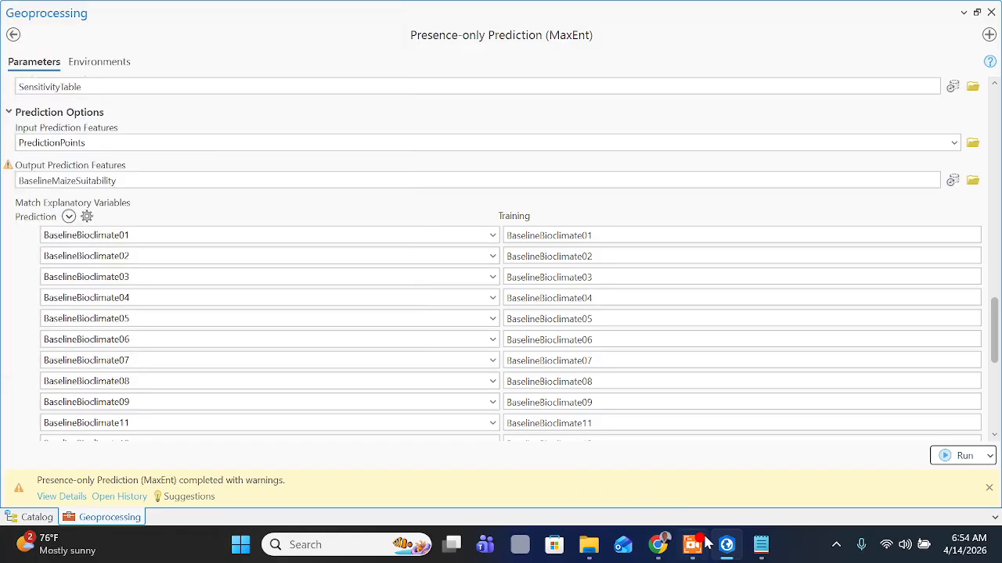
Switch to Chrome, maximize the exercise PDF and read the post-run instructions through the start of Step 4
left_click(658, 545)
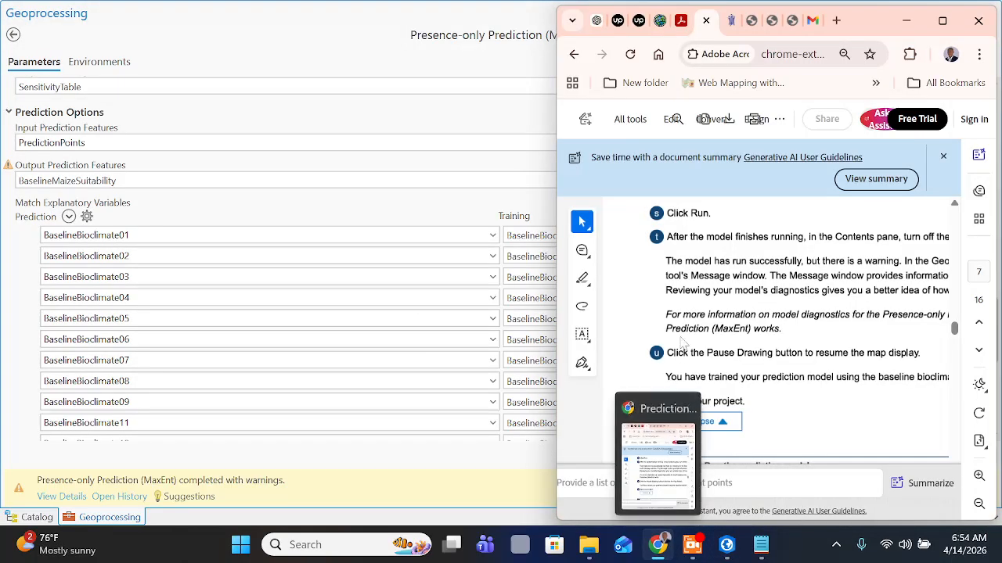
left_click(943, 22)
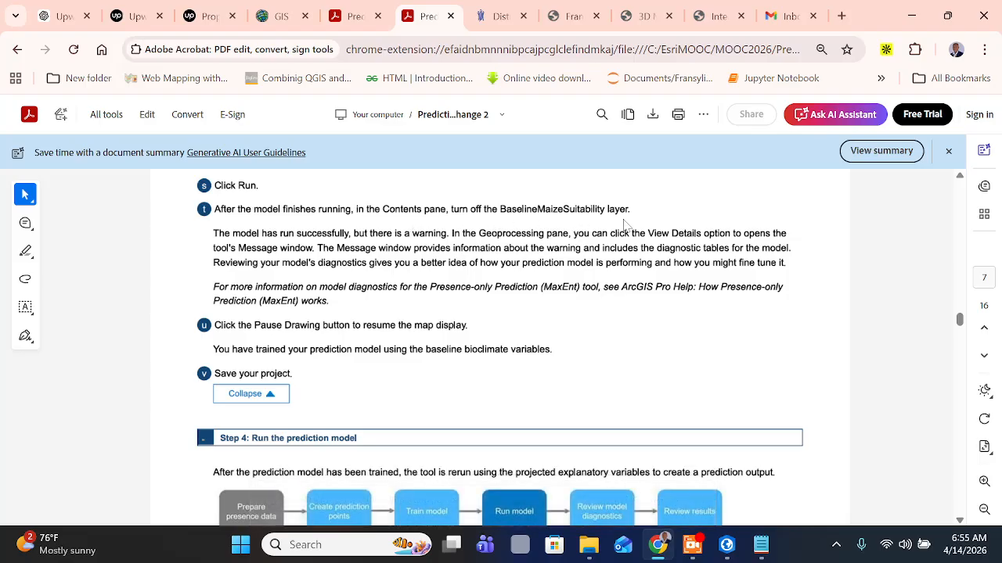
scroll(289, 331, "down", 1)
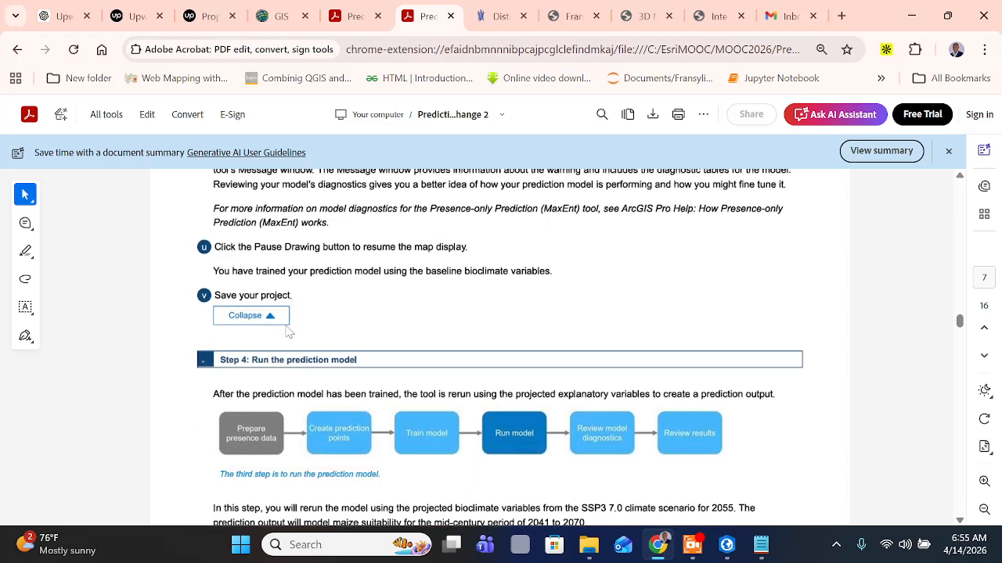
scroll(238, 367, "down", 1)
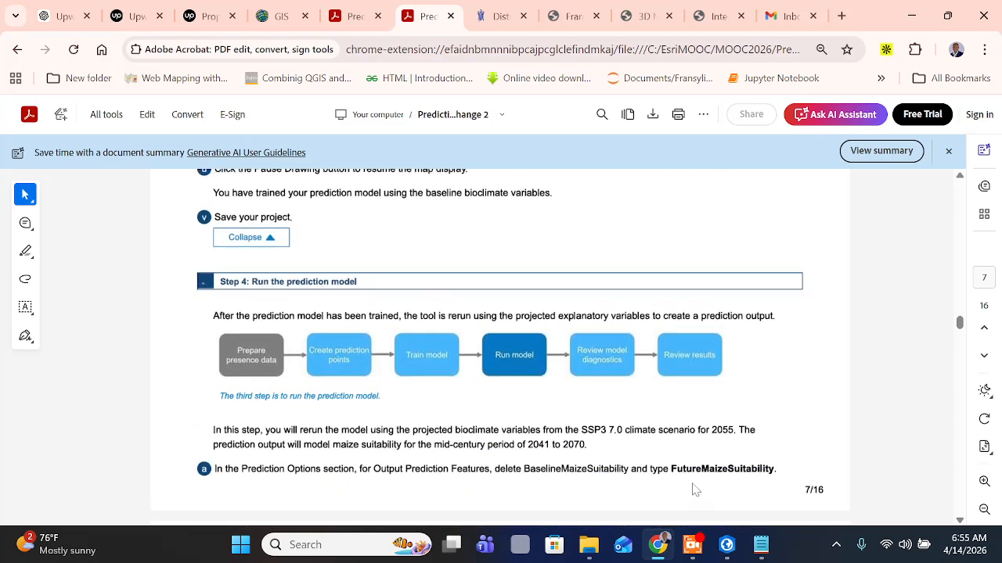
left_click(726, 545)
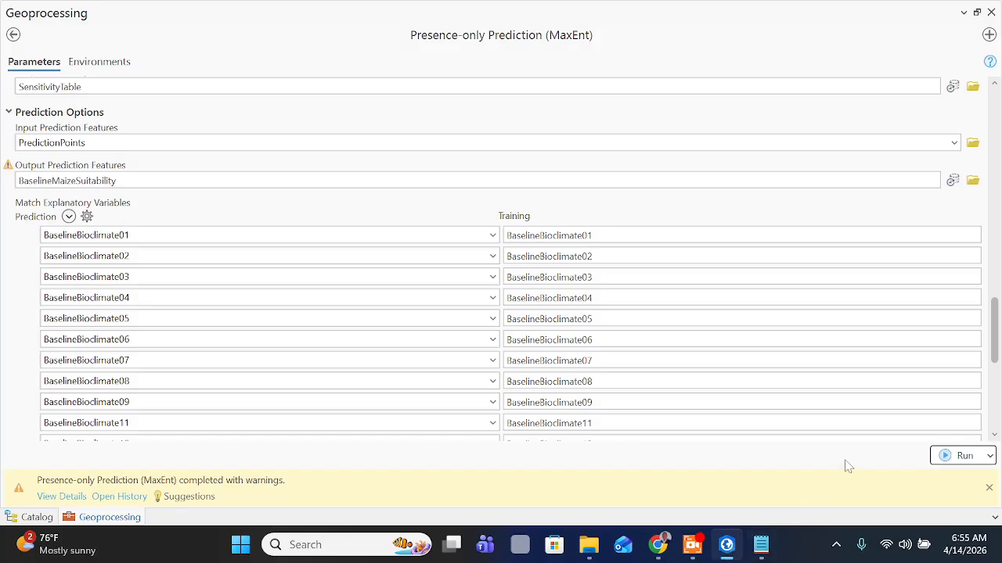
left_click(692, 545)
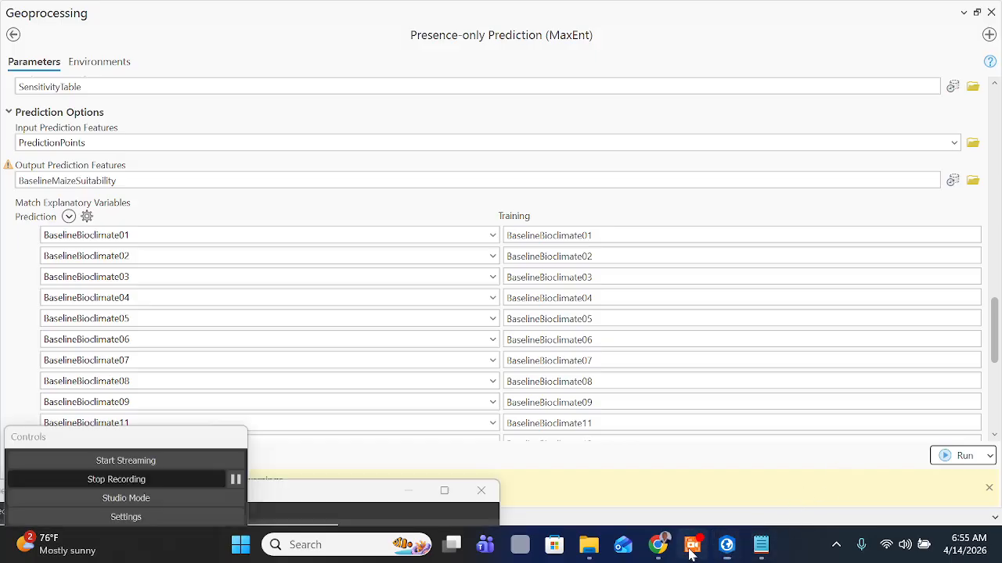
left_click(235, 479)
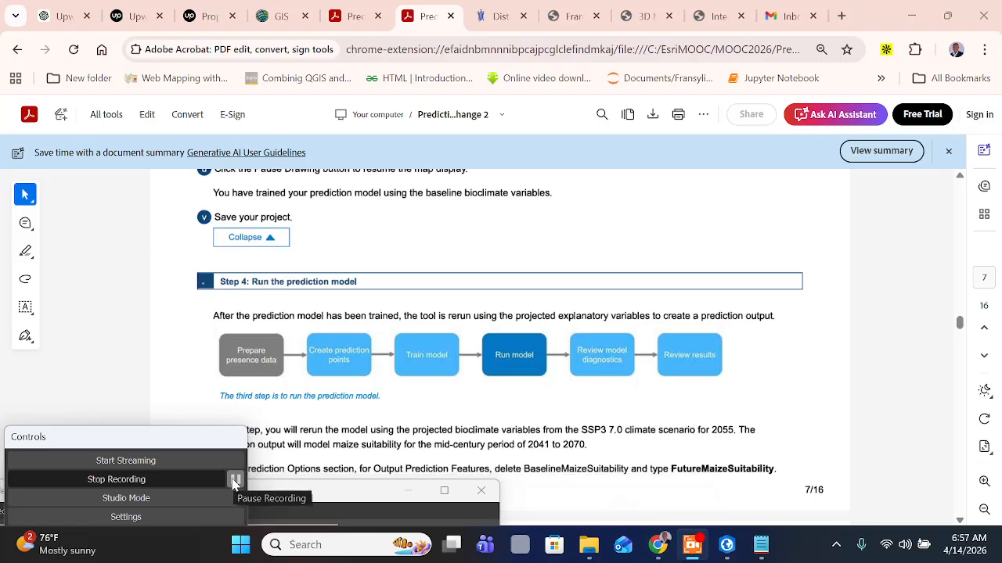
Read Step 4's instructions on output prediction features and projected bioclimate variables in the exercise PDF
scroll(280, 319, "up", 2)
scroll(298, 337, "down", 4)
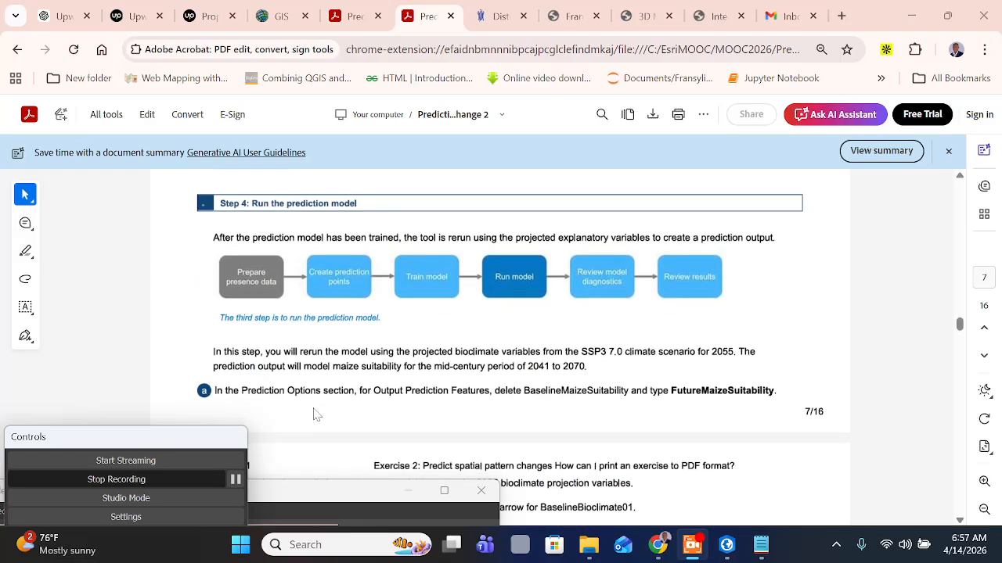